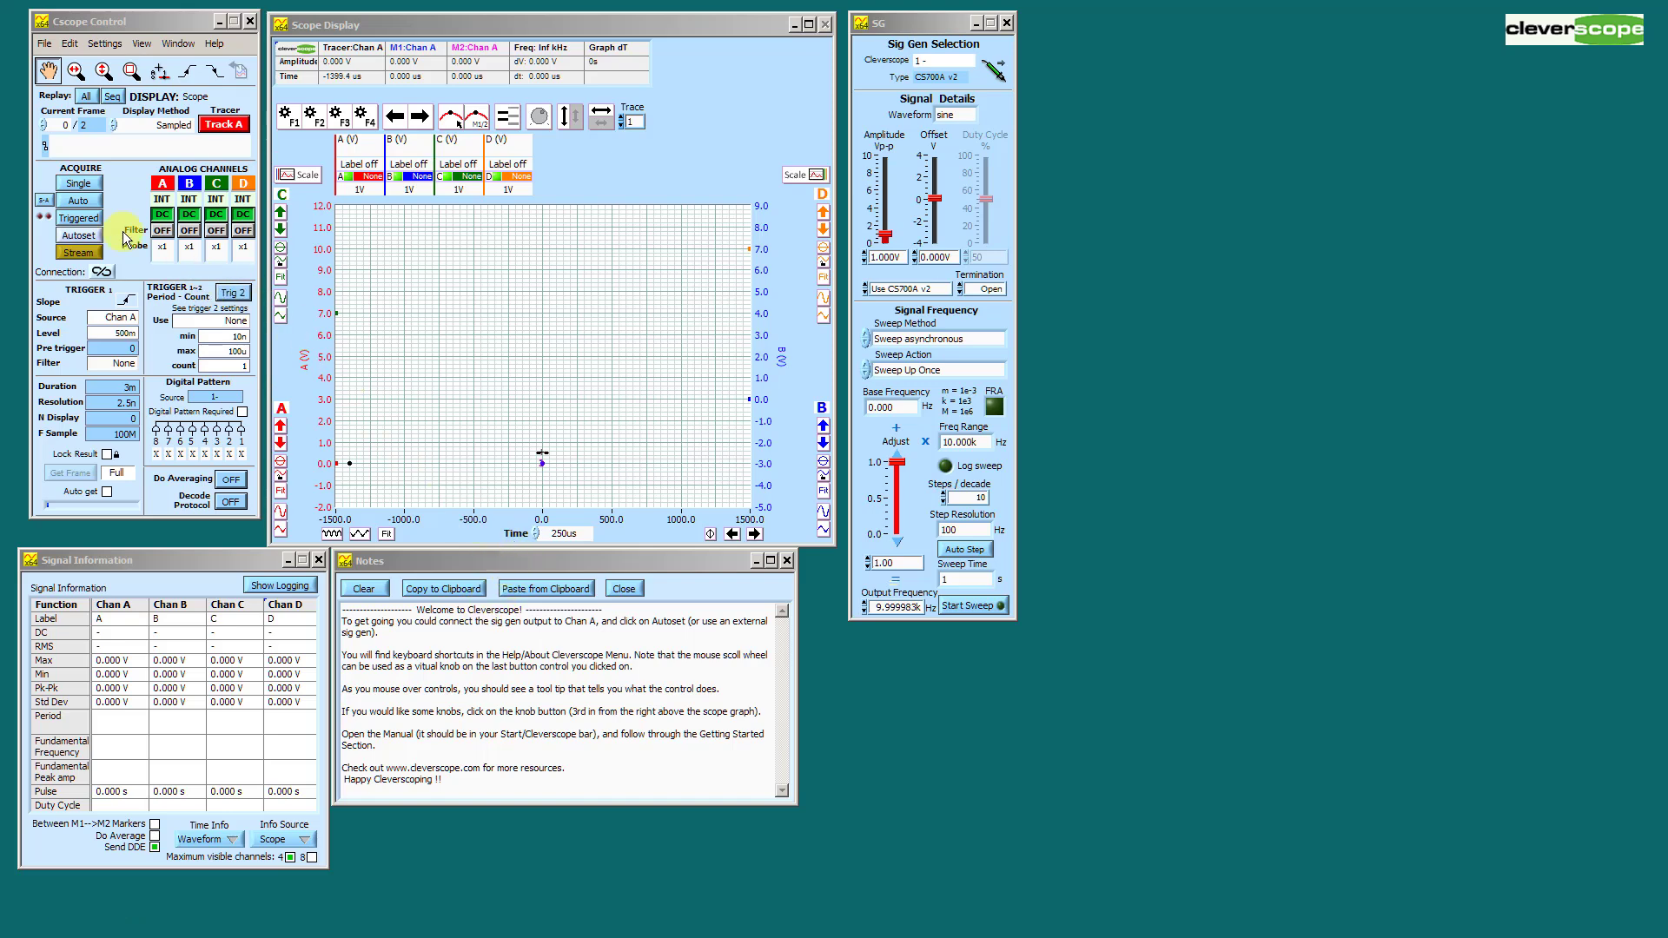
Start automatic acquisition and set the signal generator's base frequency to 1 kHz.
left_click(80, 202)
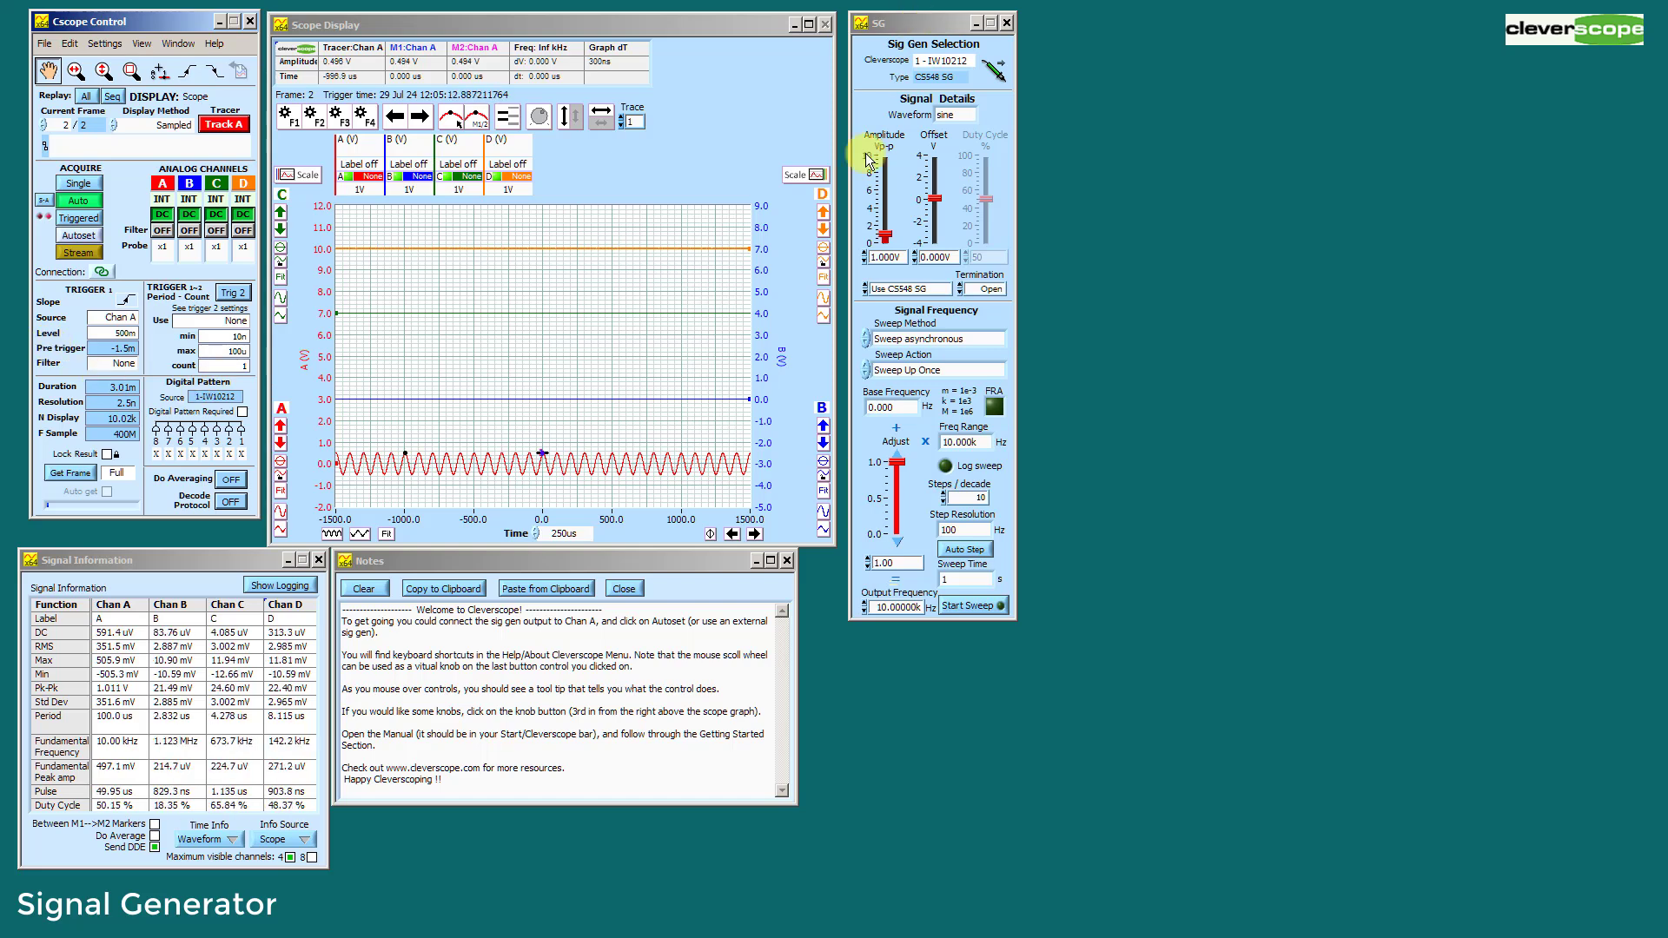
double_click(903, 402)
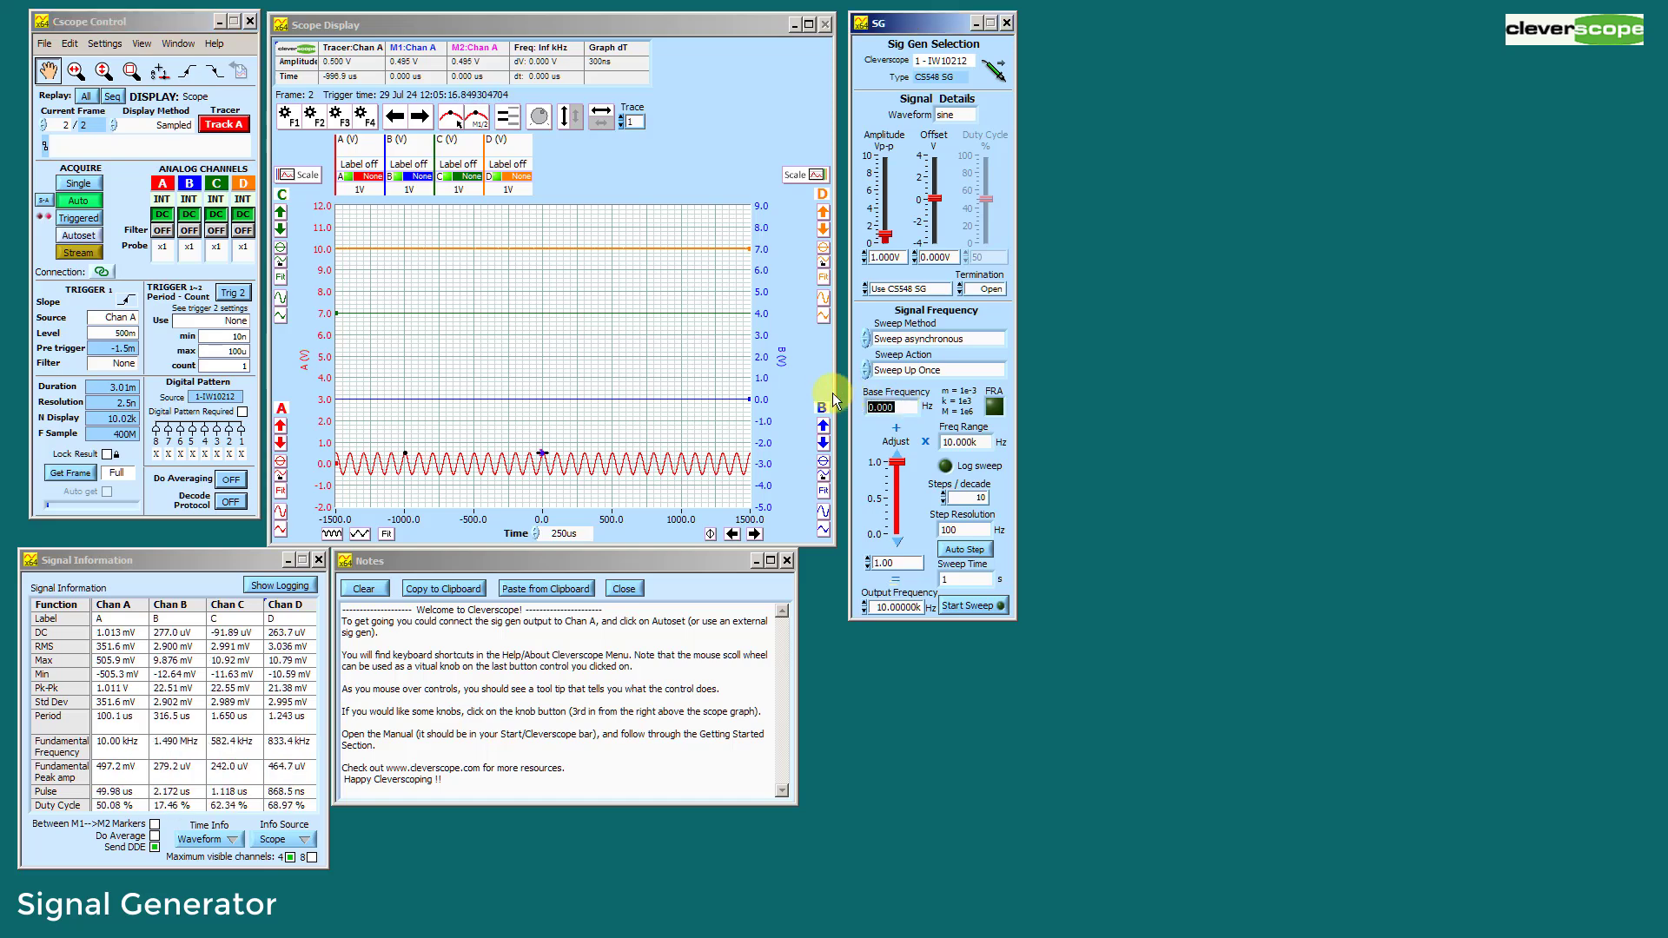
type("1k")
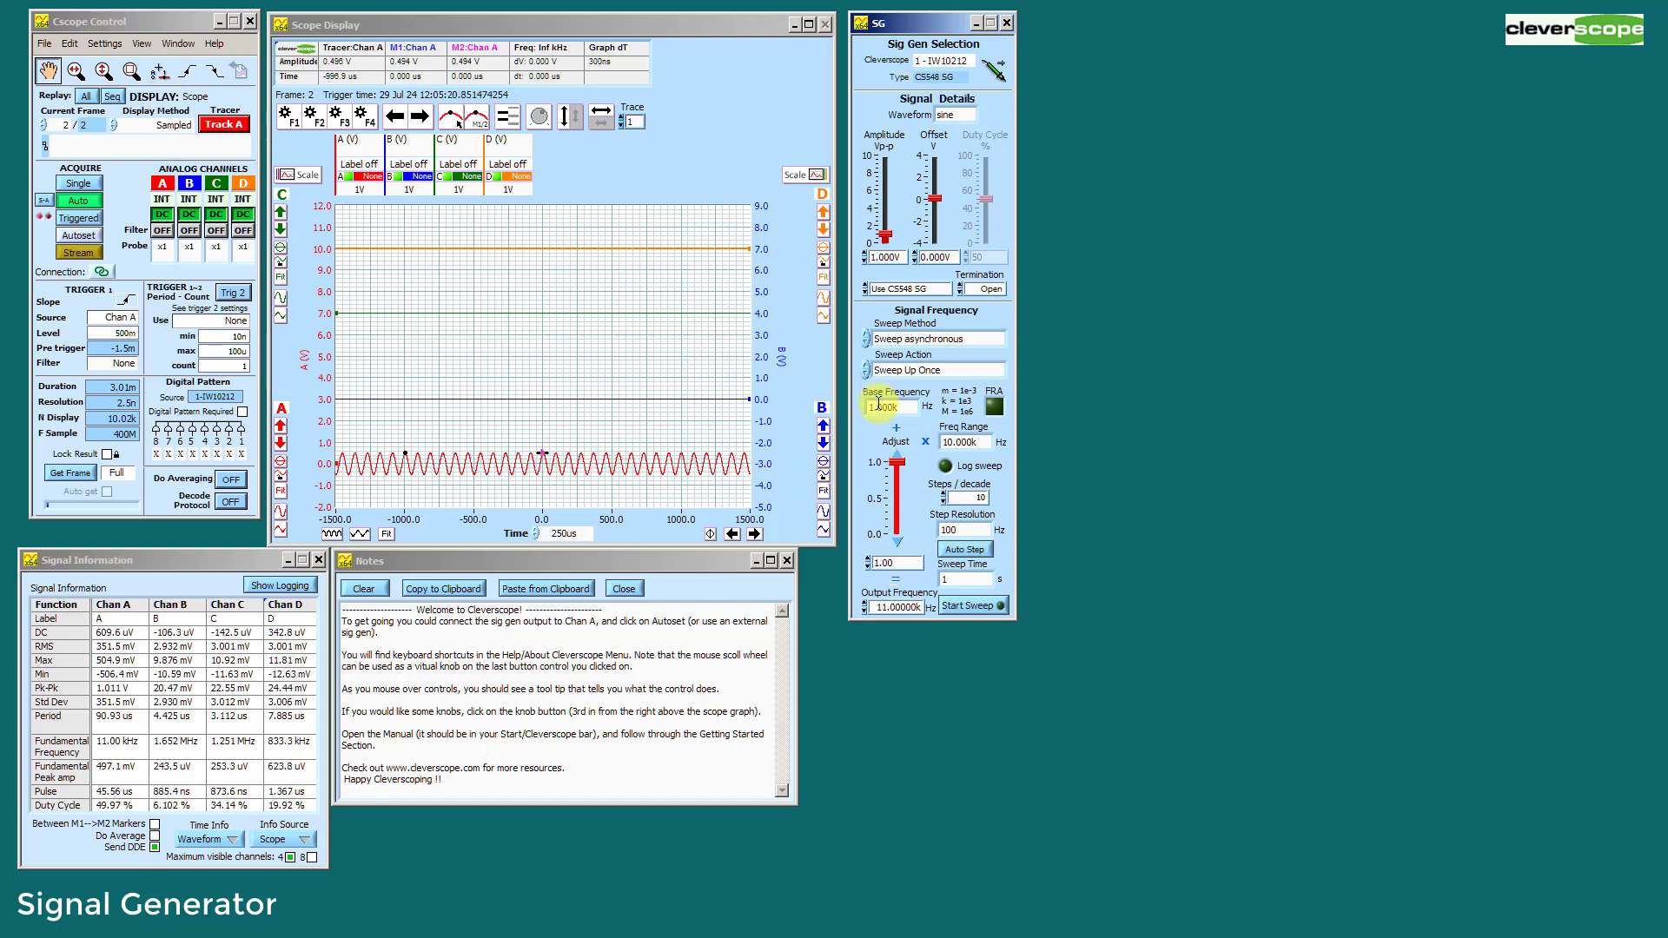
Set the signal generator's frequency range to 1 MHz, leaving the adjustment factor at 1.00.
double_click(964, 442)
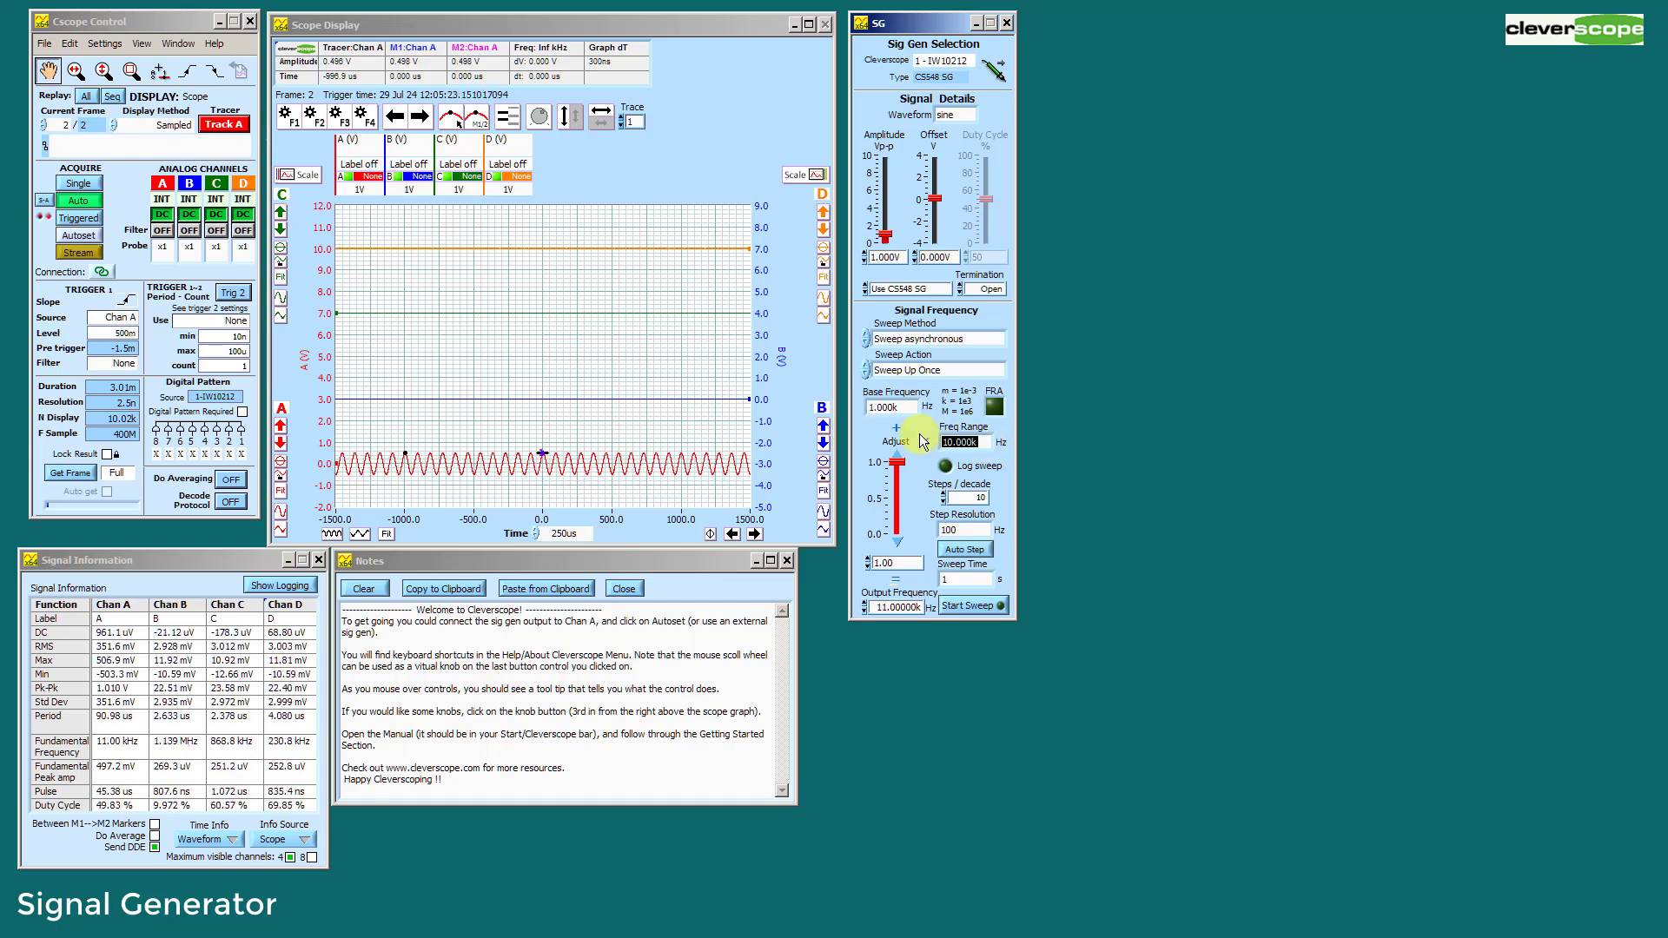
type("1M")
key("Return")
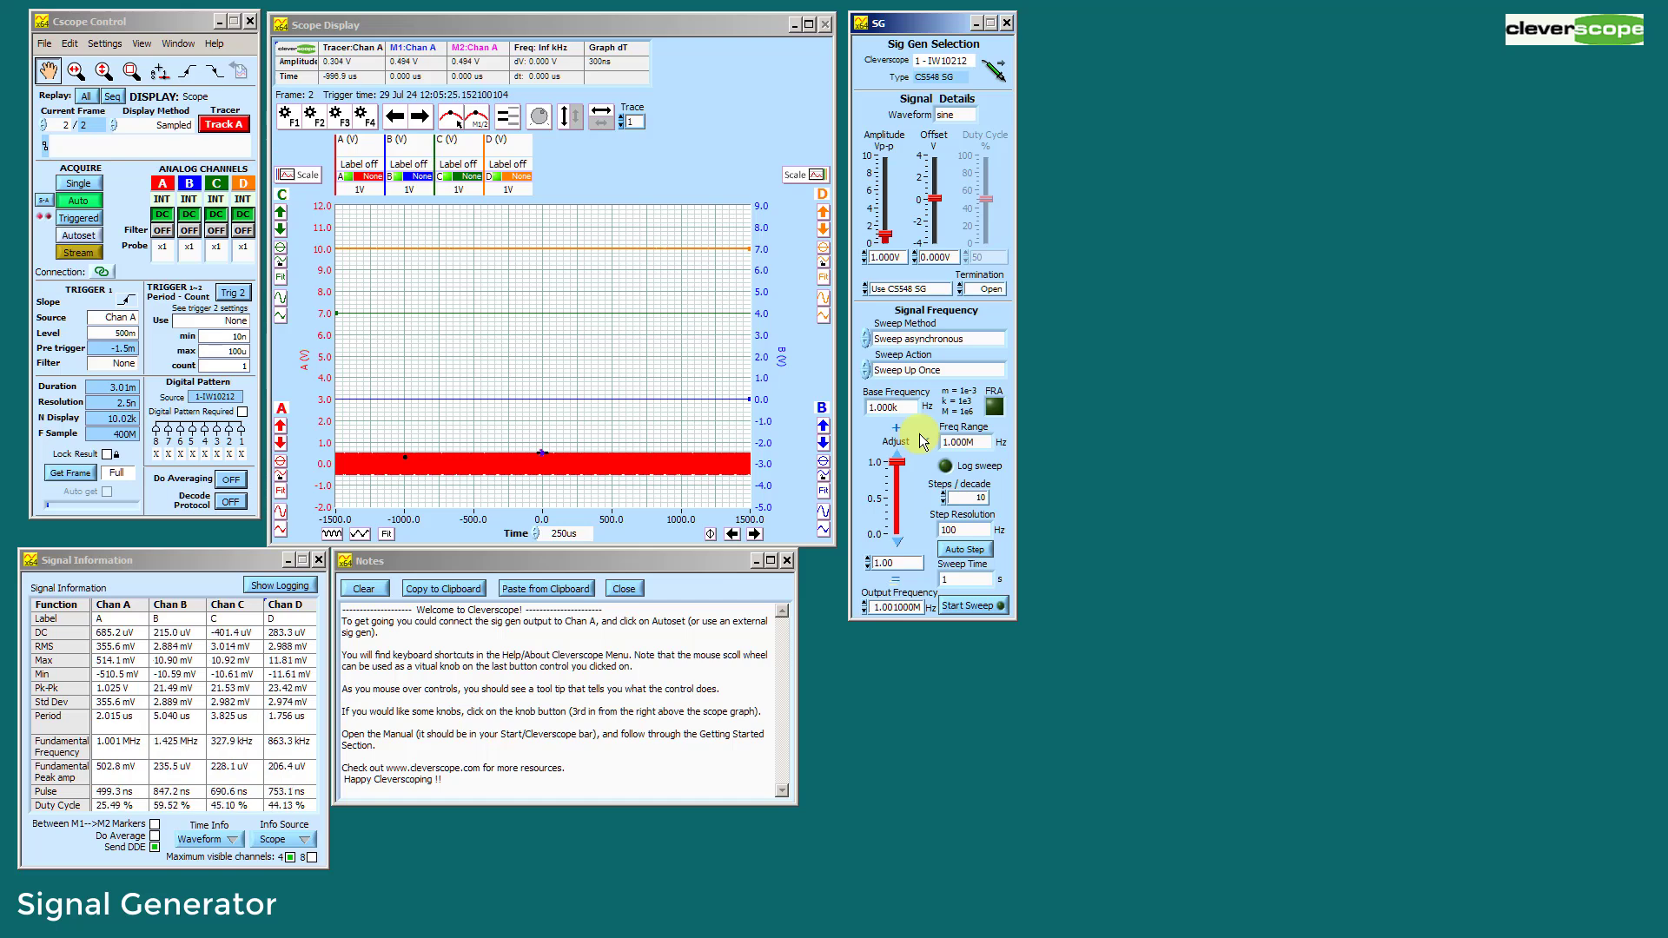
mouse_move(896, 462)
left_mouse_down()
mouse_move(895, 521)
mouse_move(898, 454)
left_mouse_up()
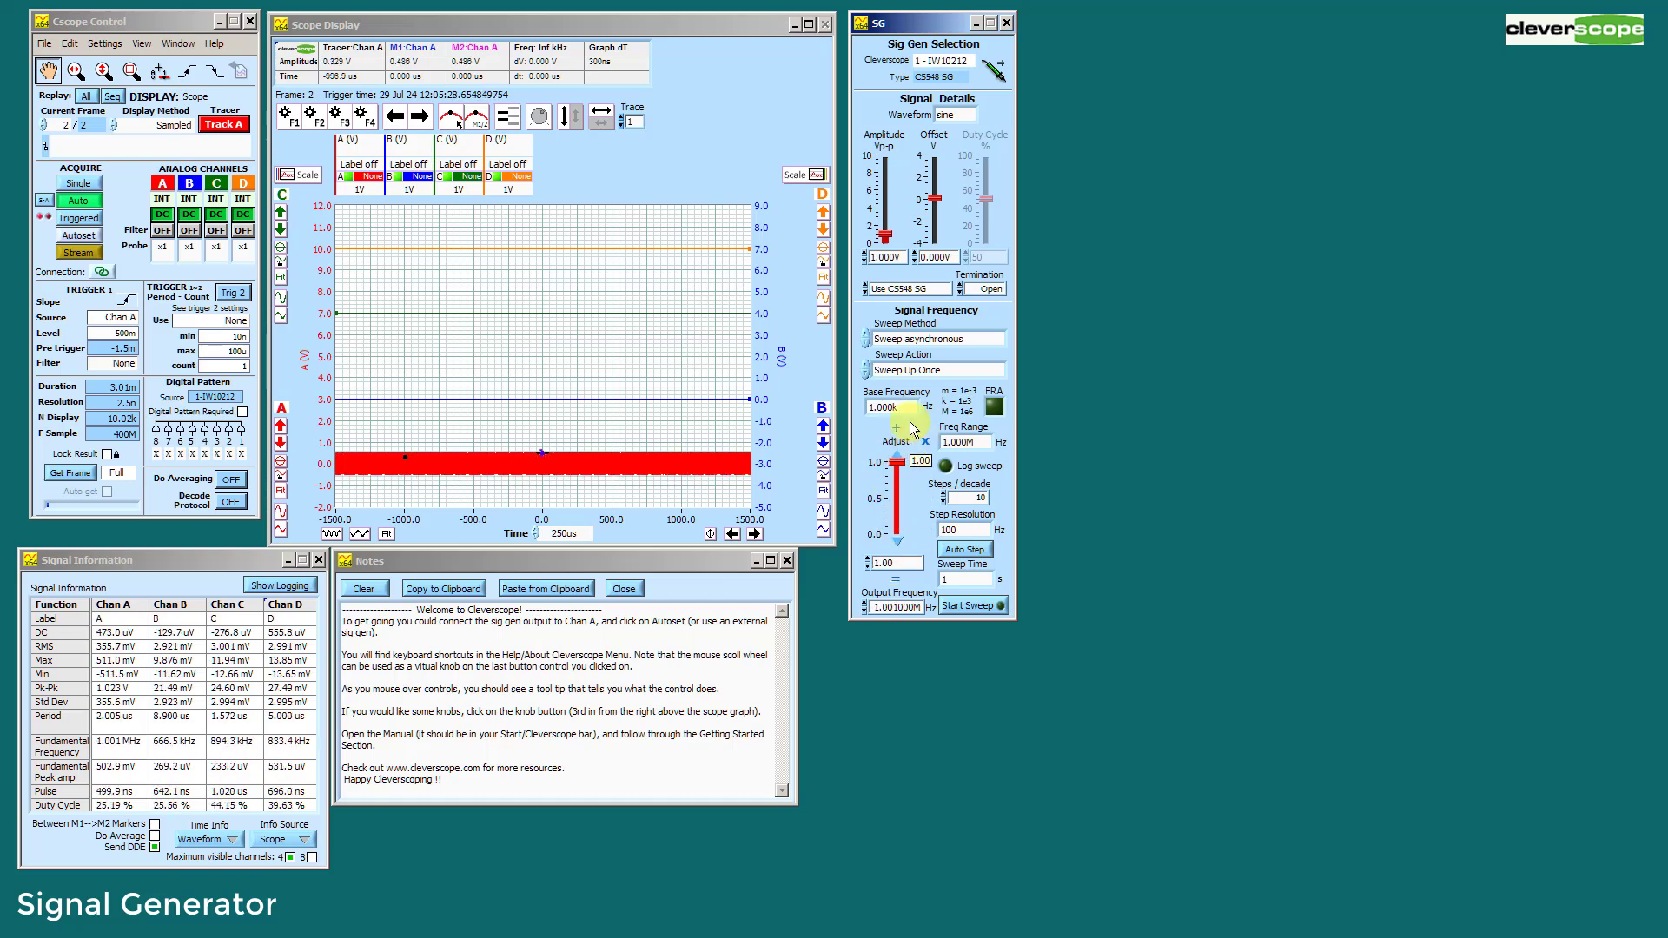
Set the signal generator's peak-to-peak amplitude to 2 V.
double_click(904, 257)
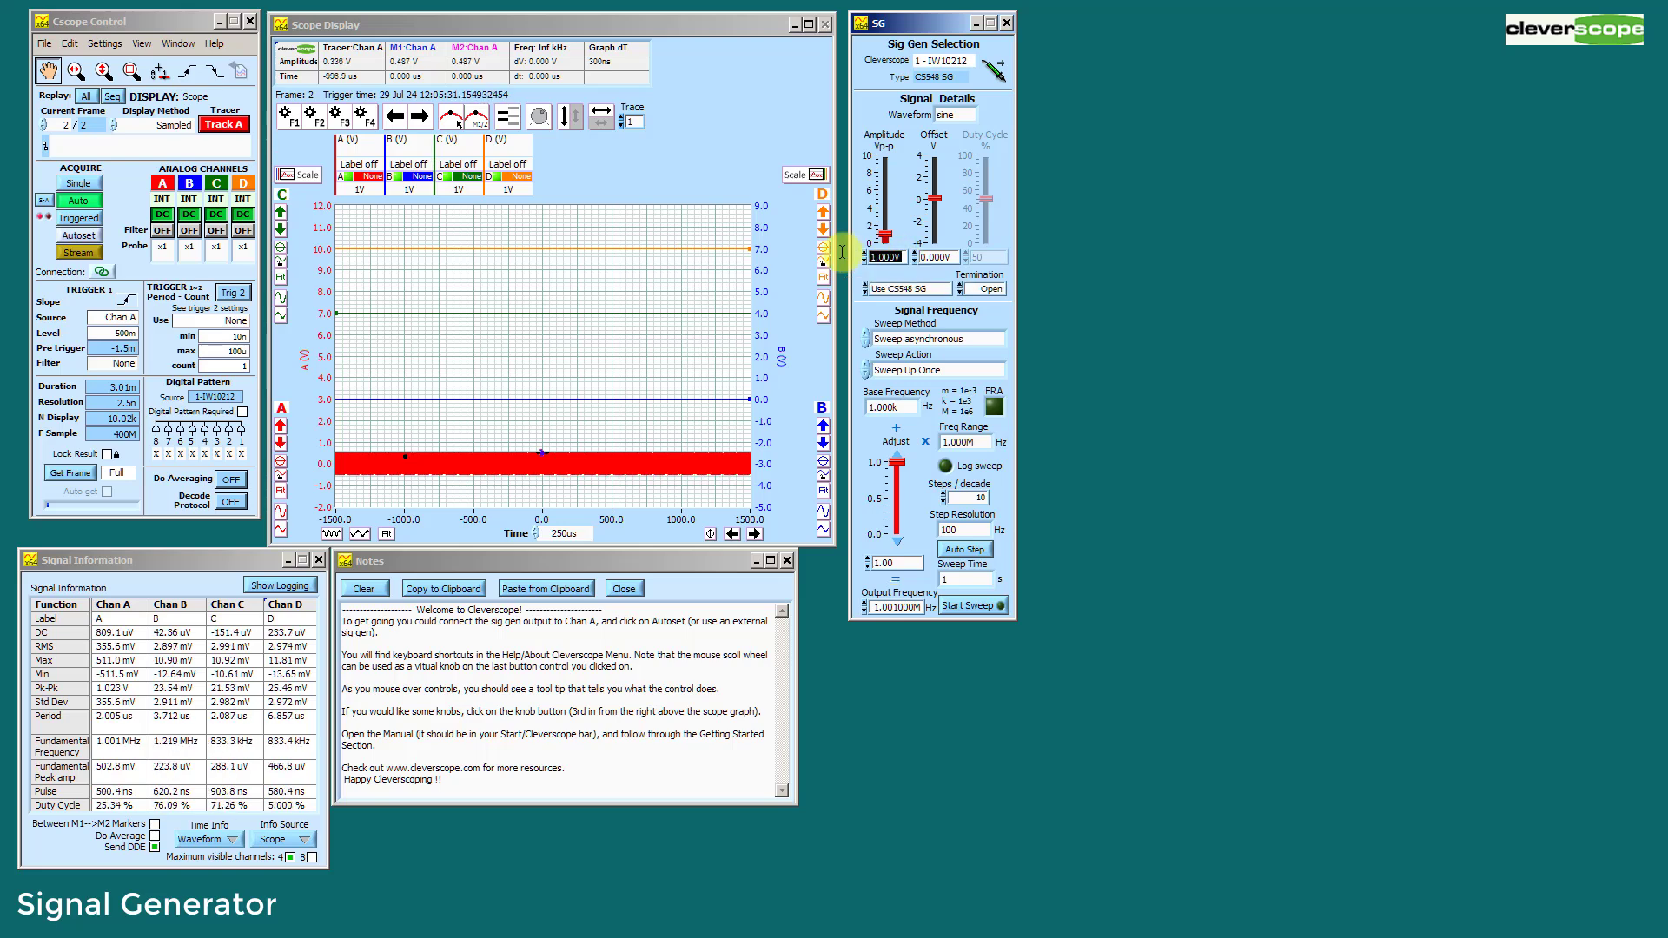
type("2")
key("Return")
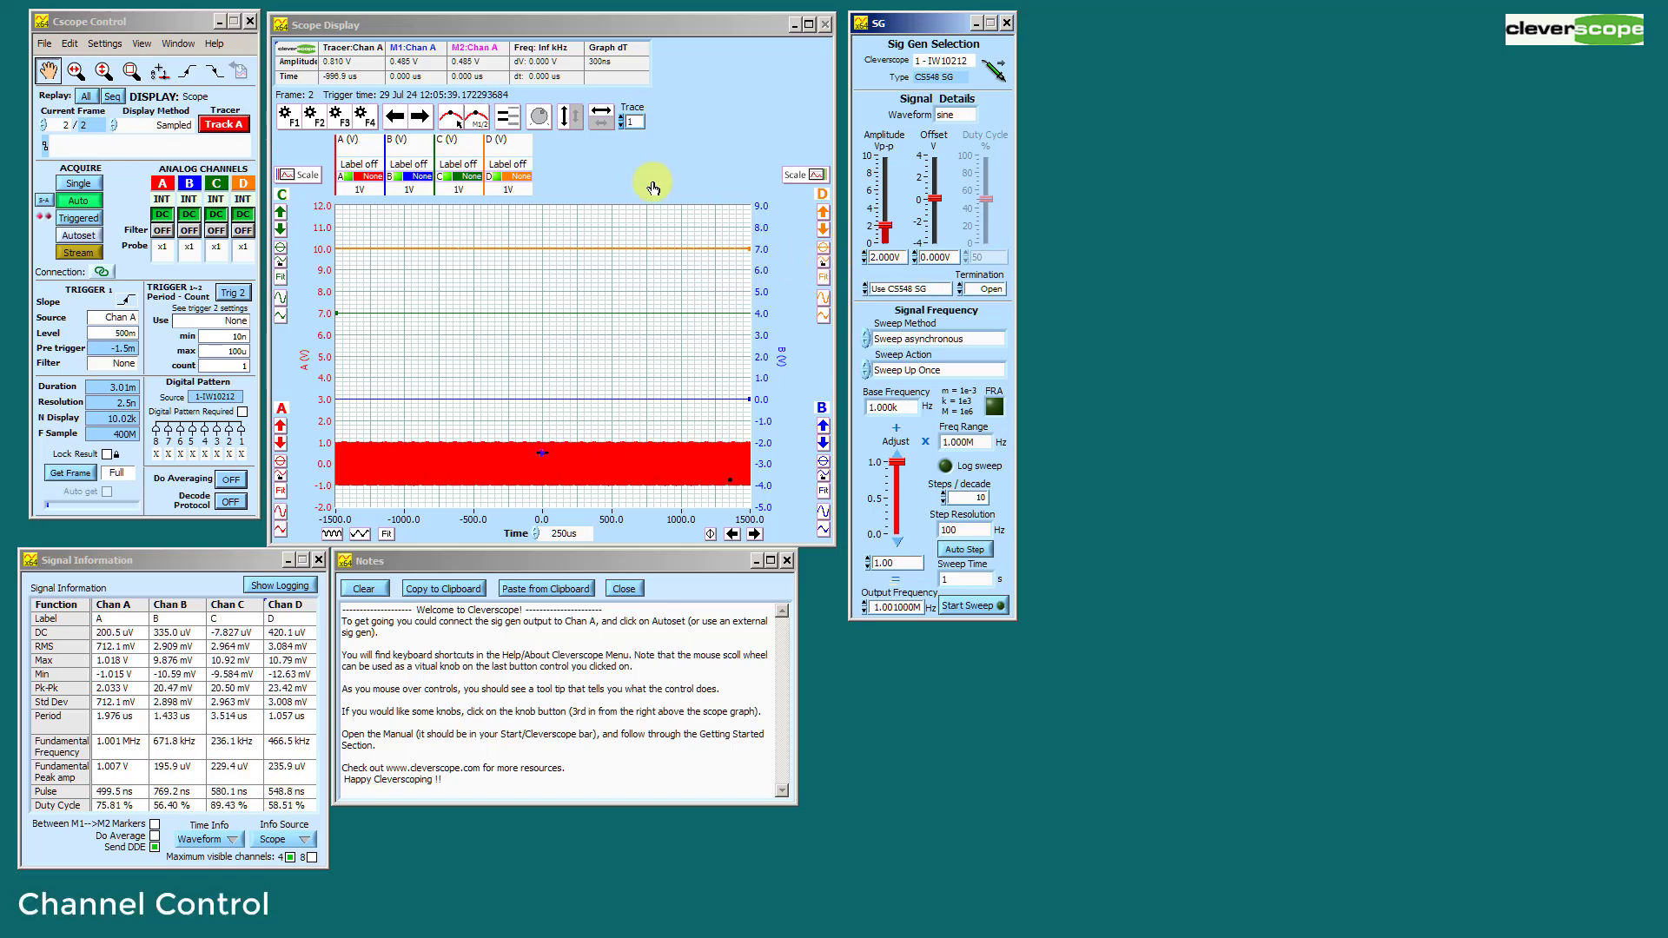
Hide the traces of channels B, C and D, and auto-fit channel A vertically.
left_click(394, 178)
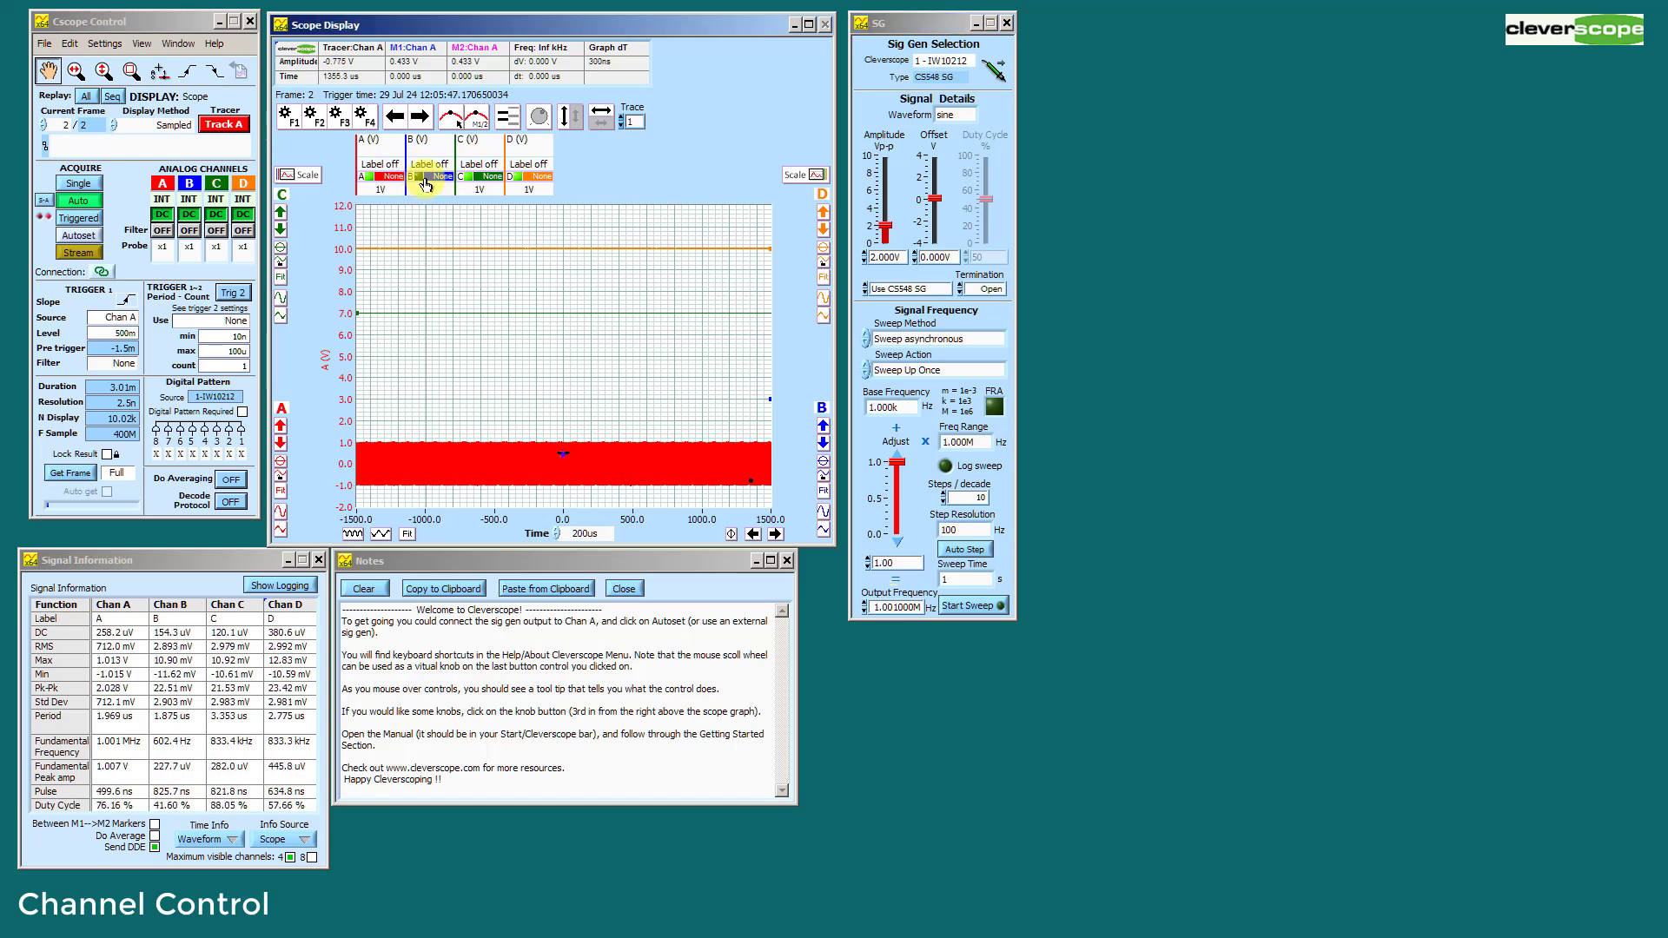
left_click(470, 179)
left_click(527, 179)
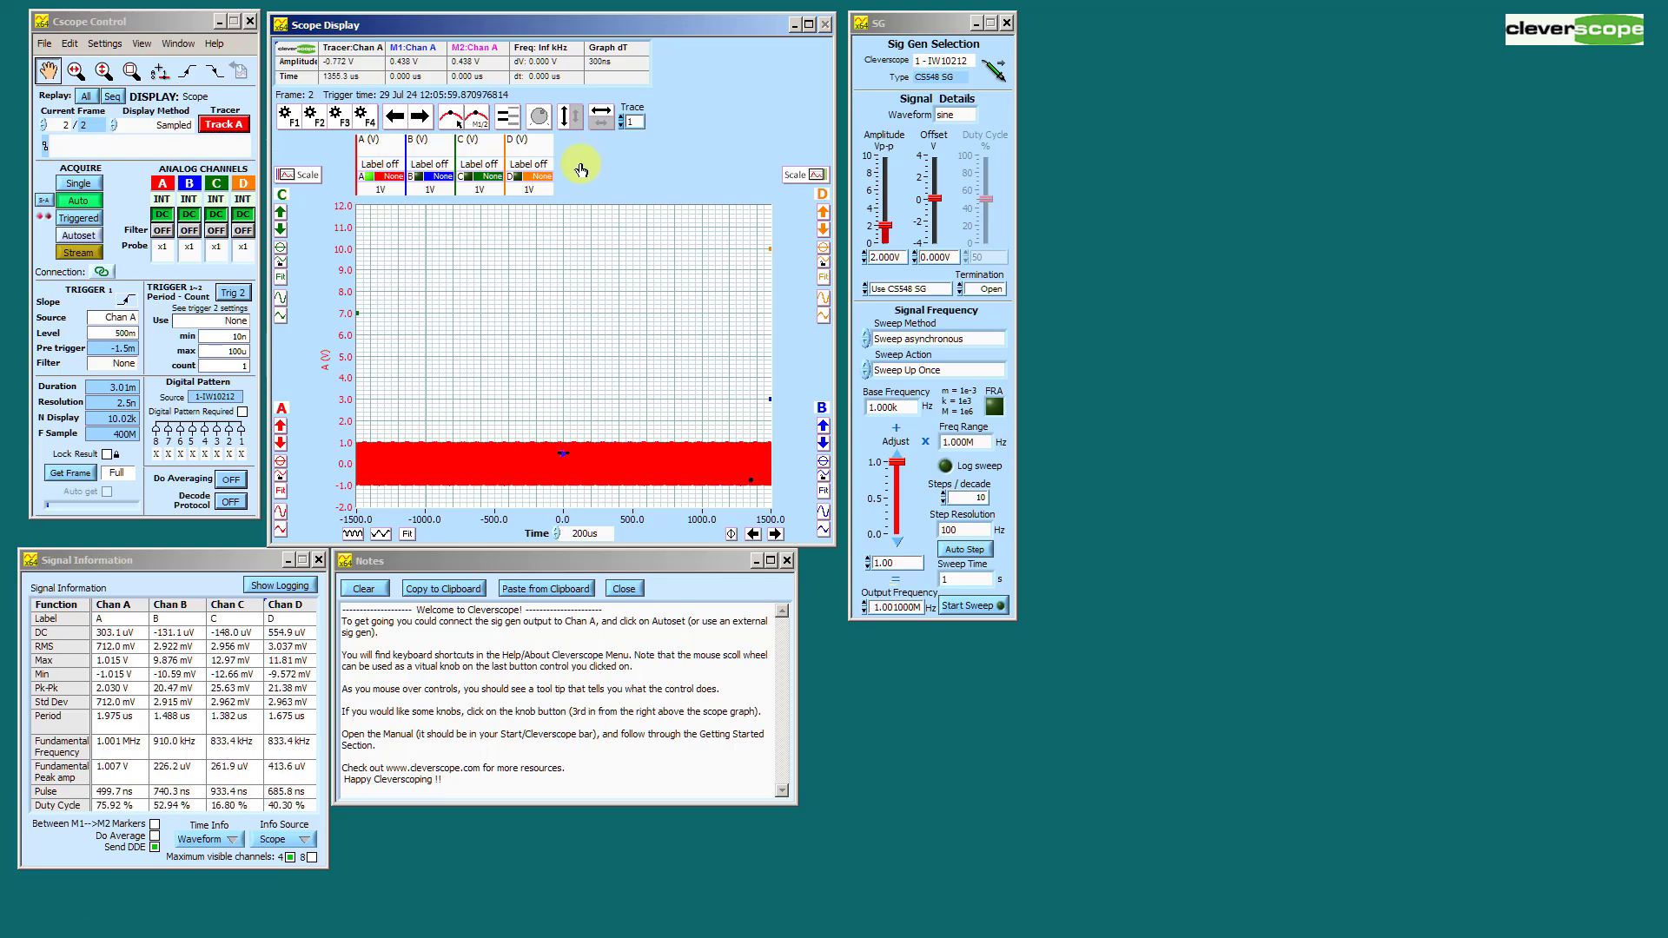
left_click(280, 495)
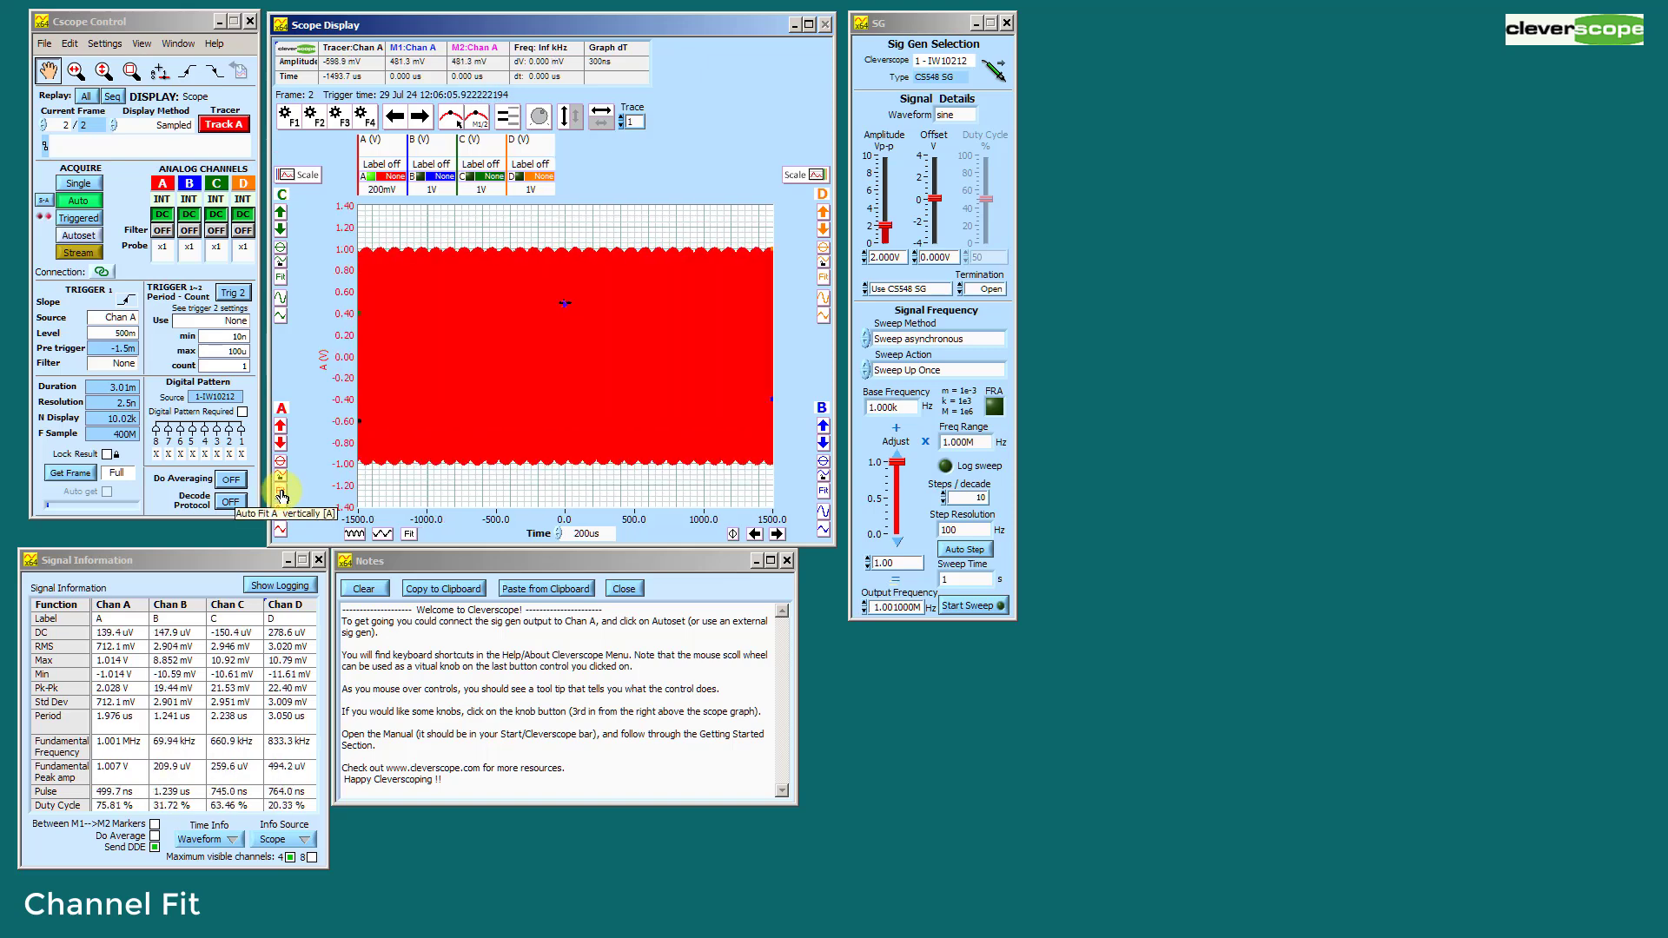
Expand the scope graph horizontally to 200 ns per division so individual channel A cycles can be seen.
left_click(381, 540)
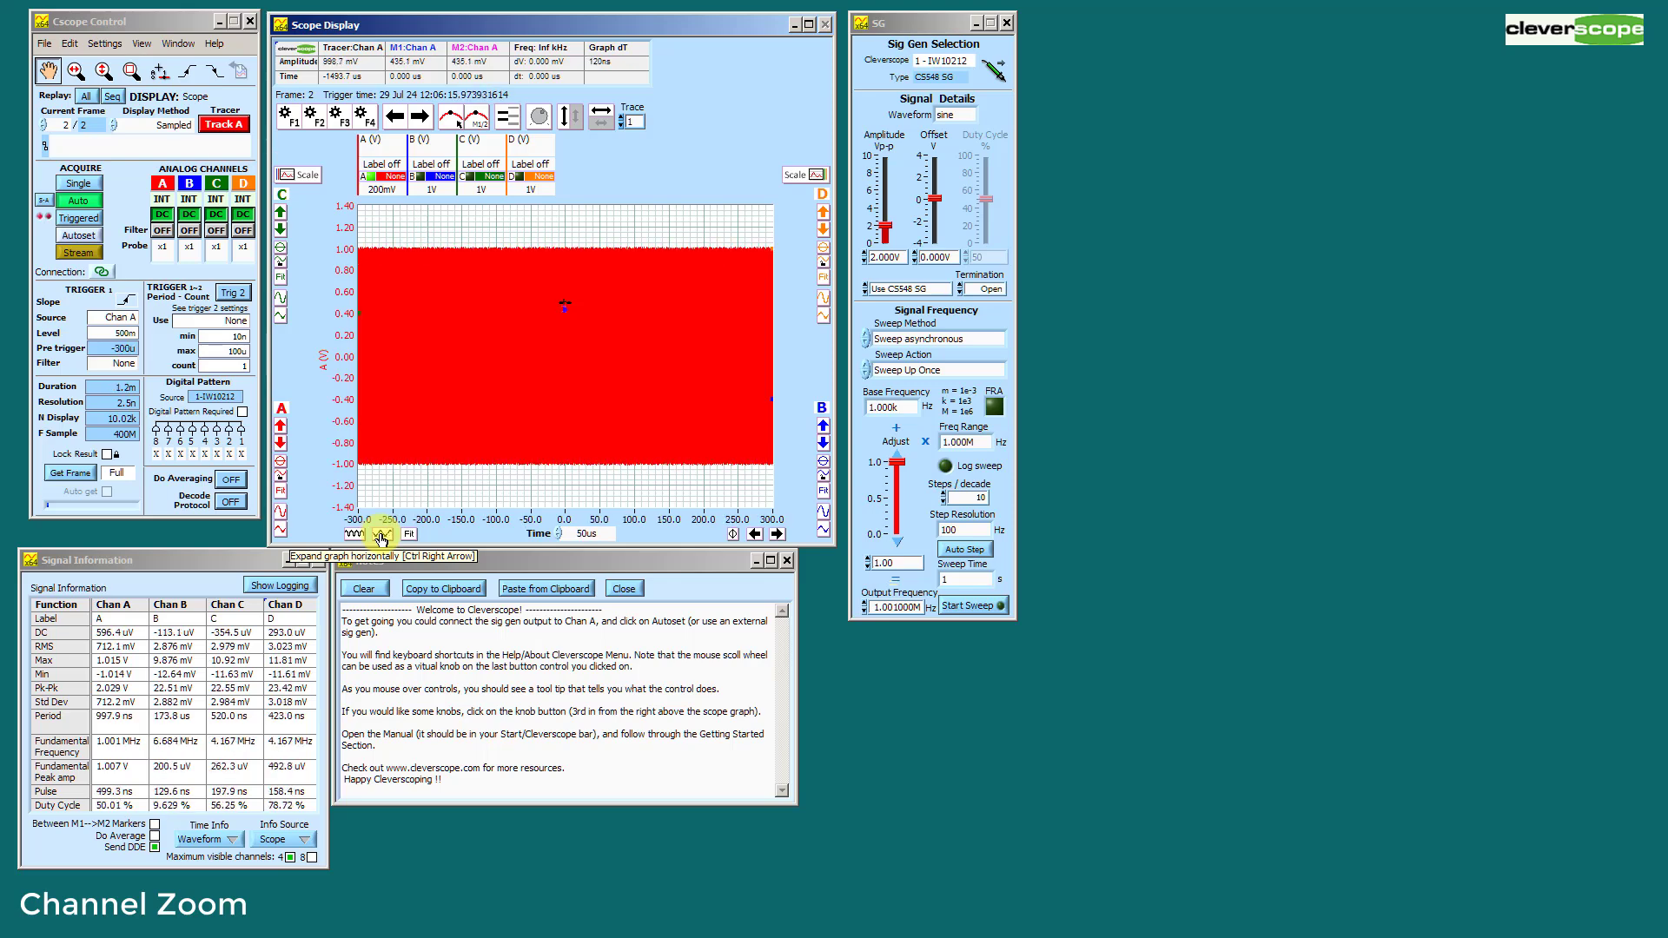
left_click(380, 540)
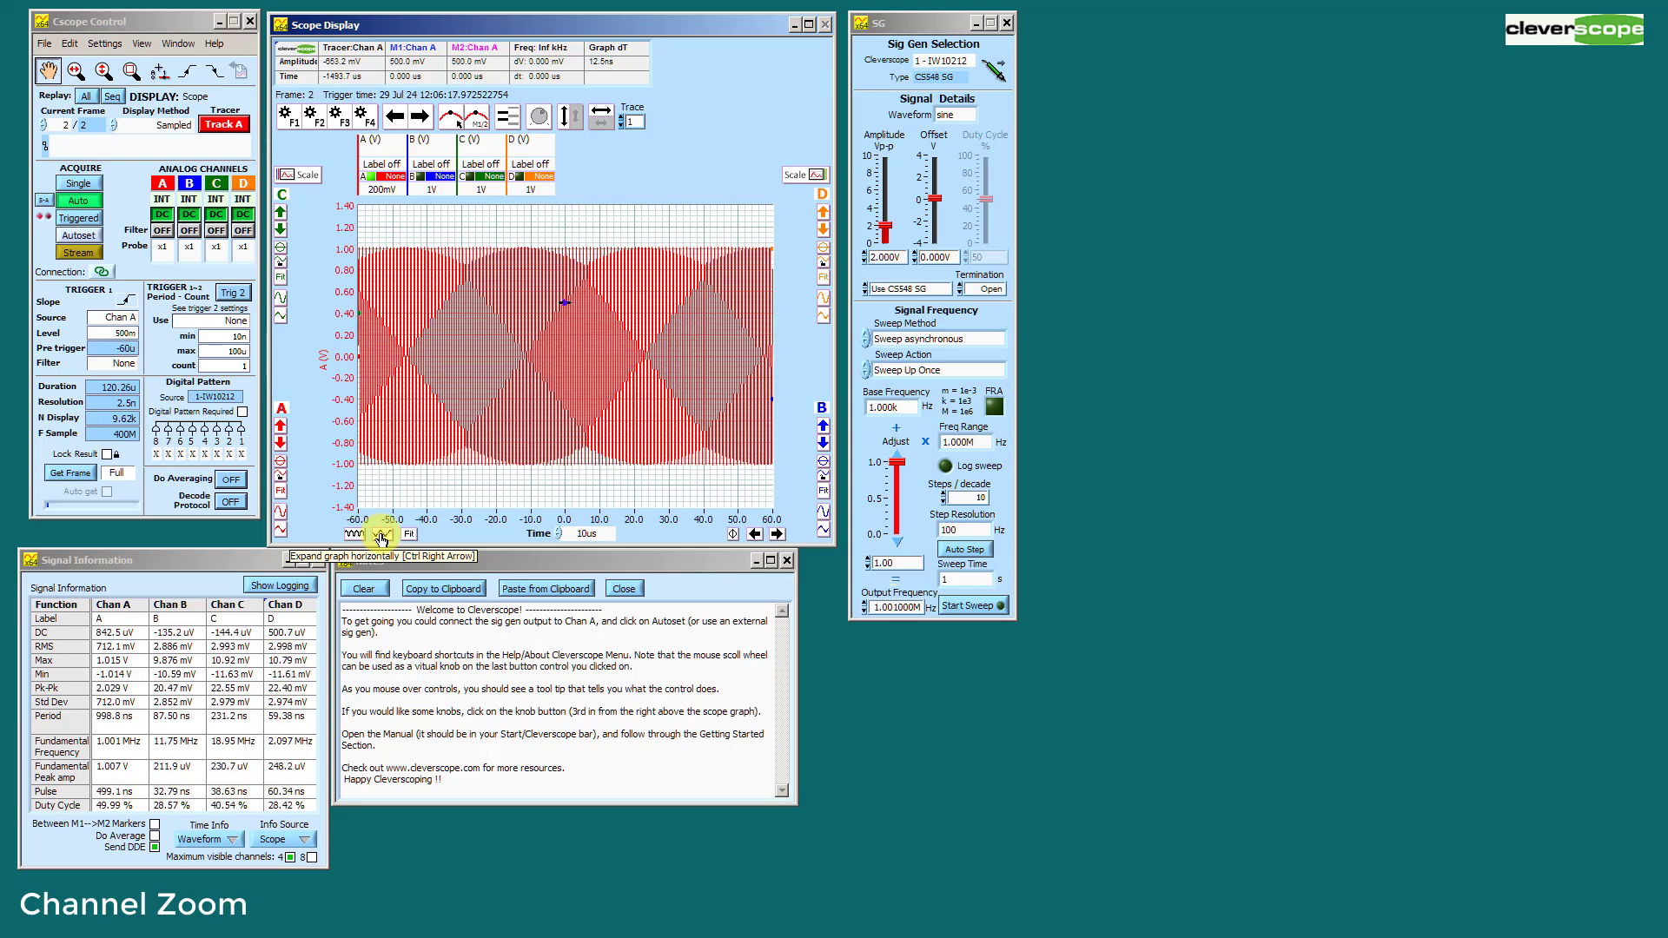
left_click(381, 539)
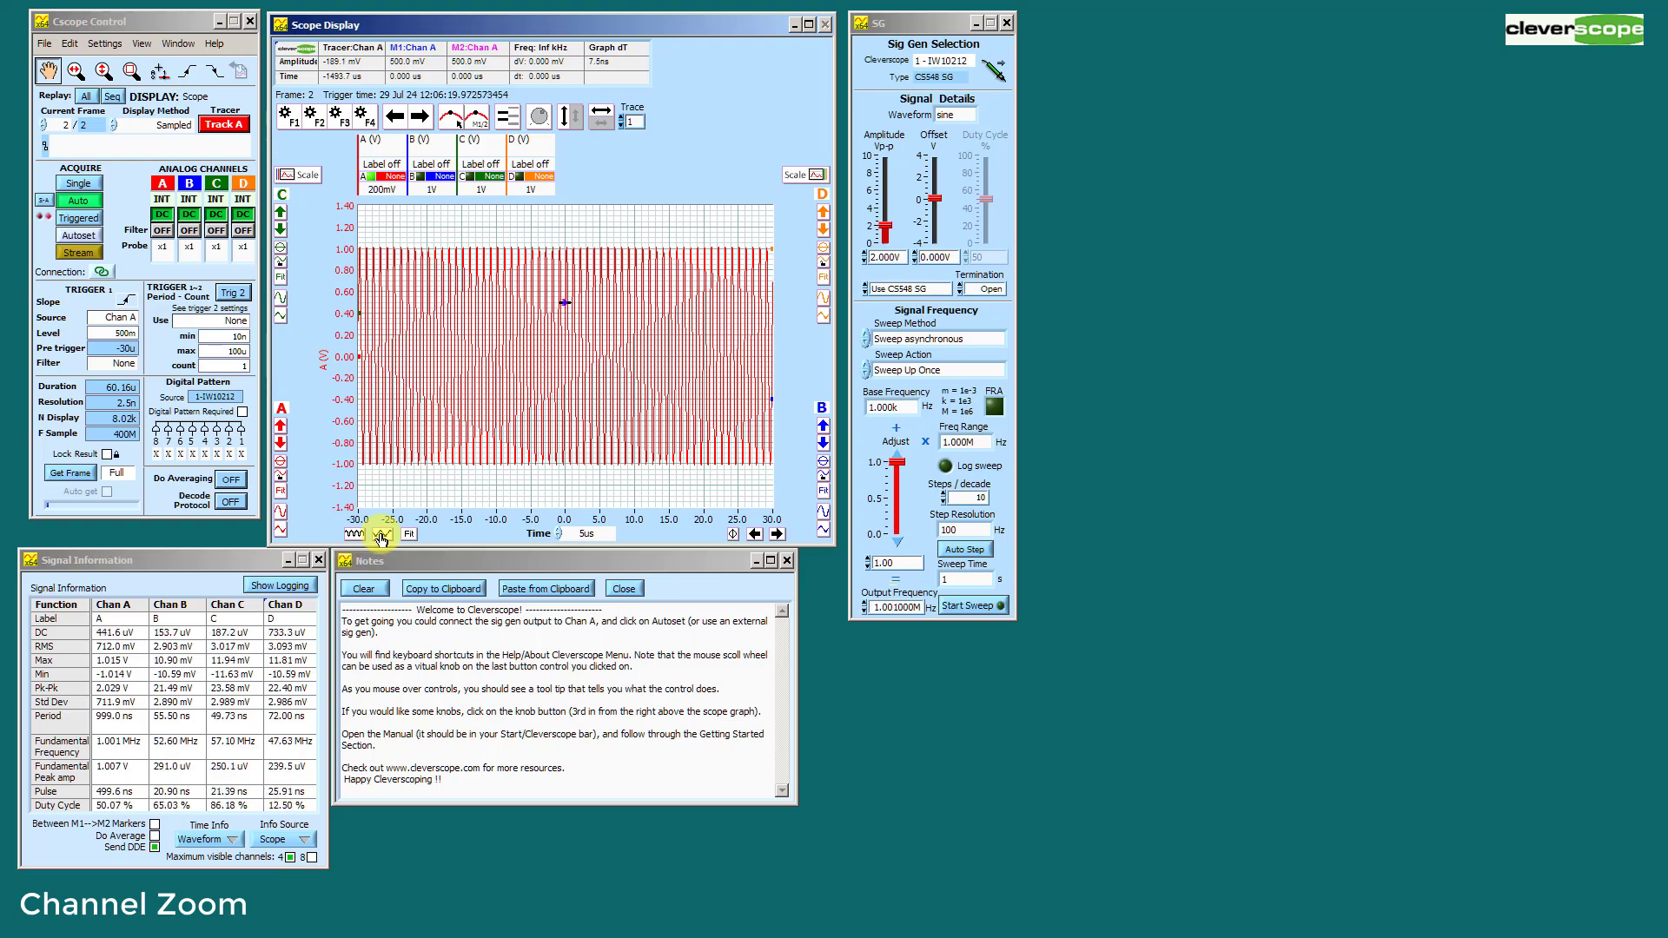
scroll(380, 539, "down", 2)
scroll(381, 540, "up", 1)
scroll(380, 540, "up", 5)
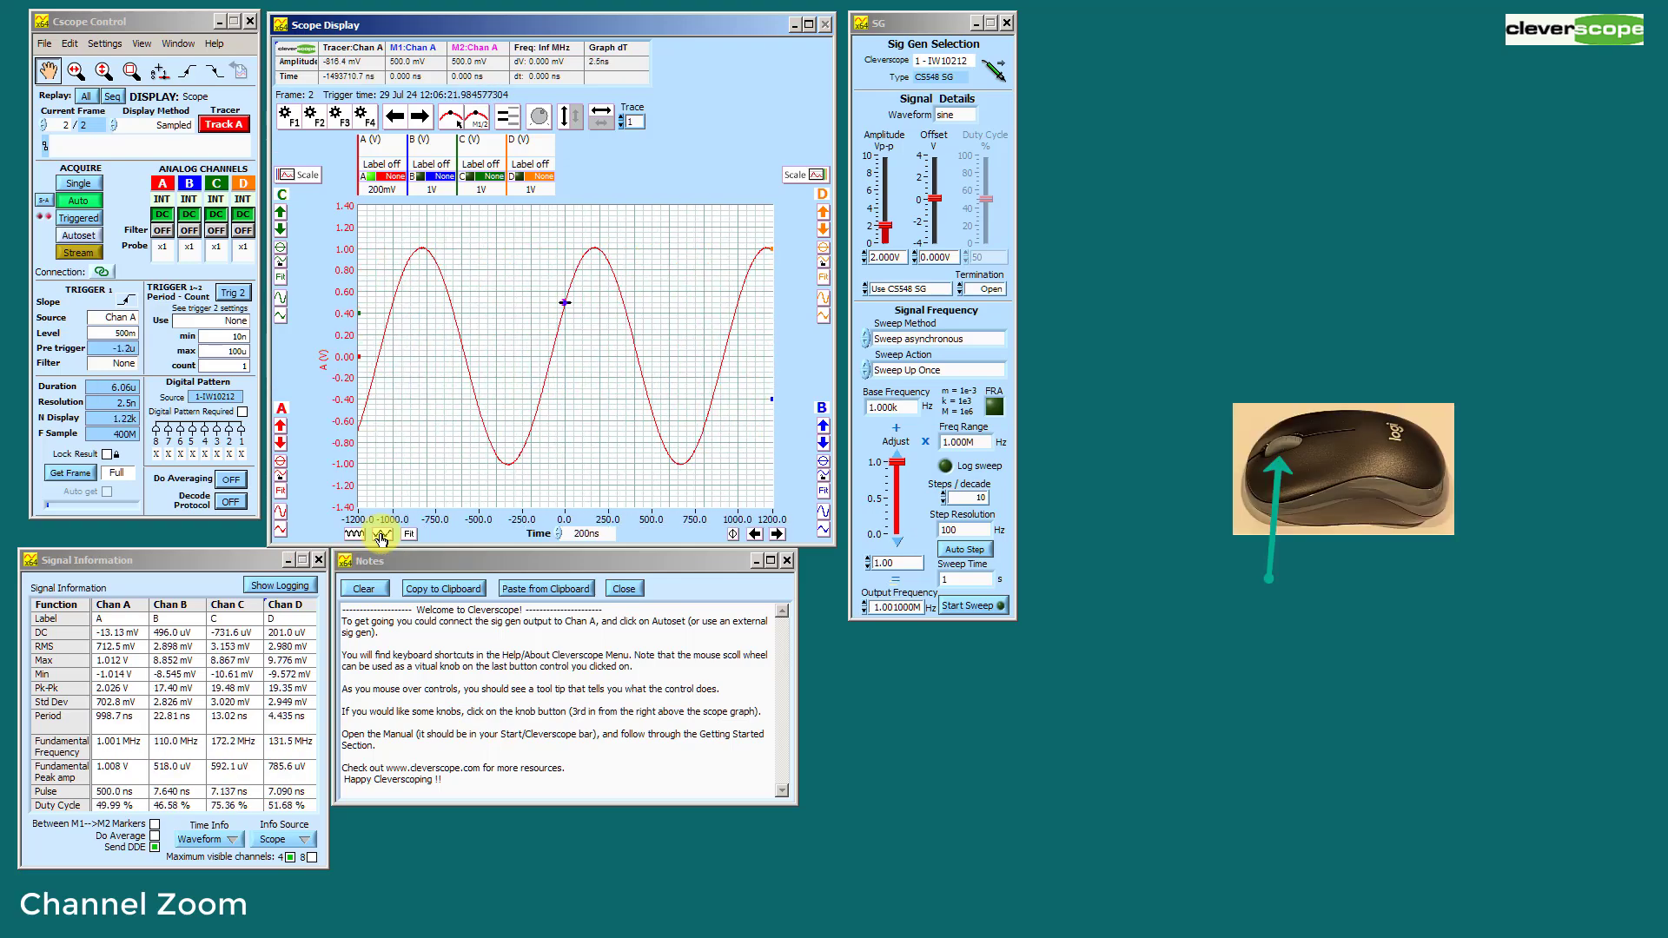
Contract the scope graph horizontally to 25 µs per division and stop the automatic acquisition.
scroll(380, 539, "down", 1)
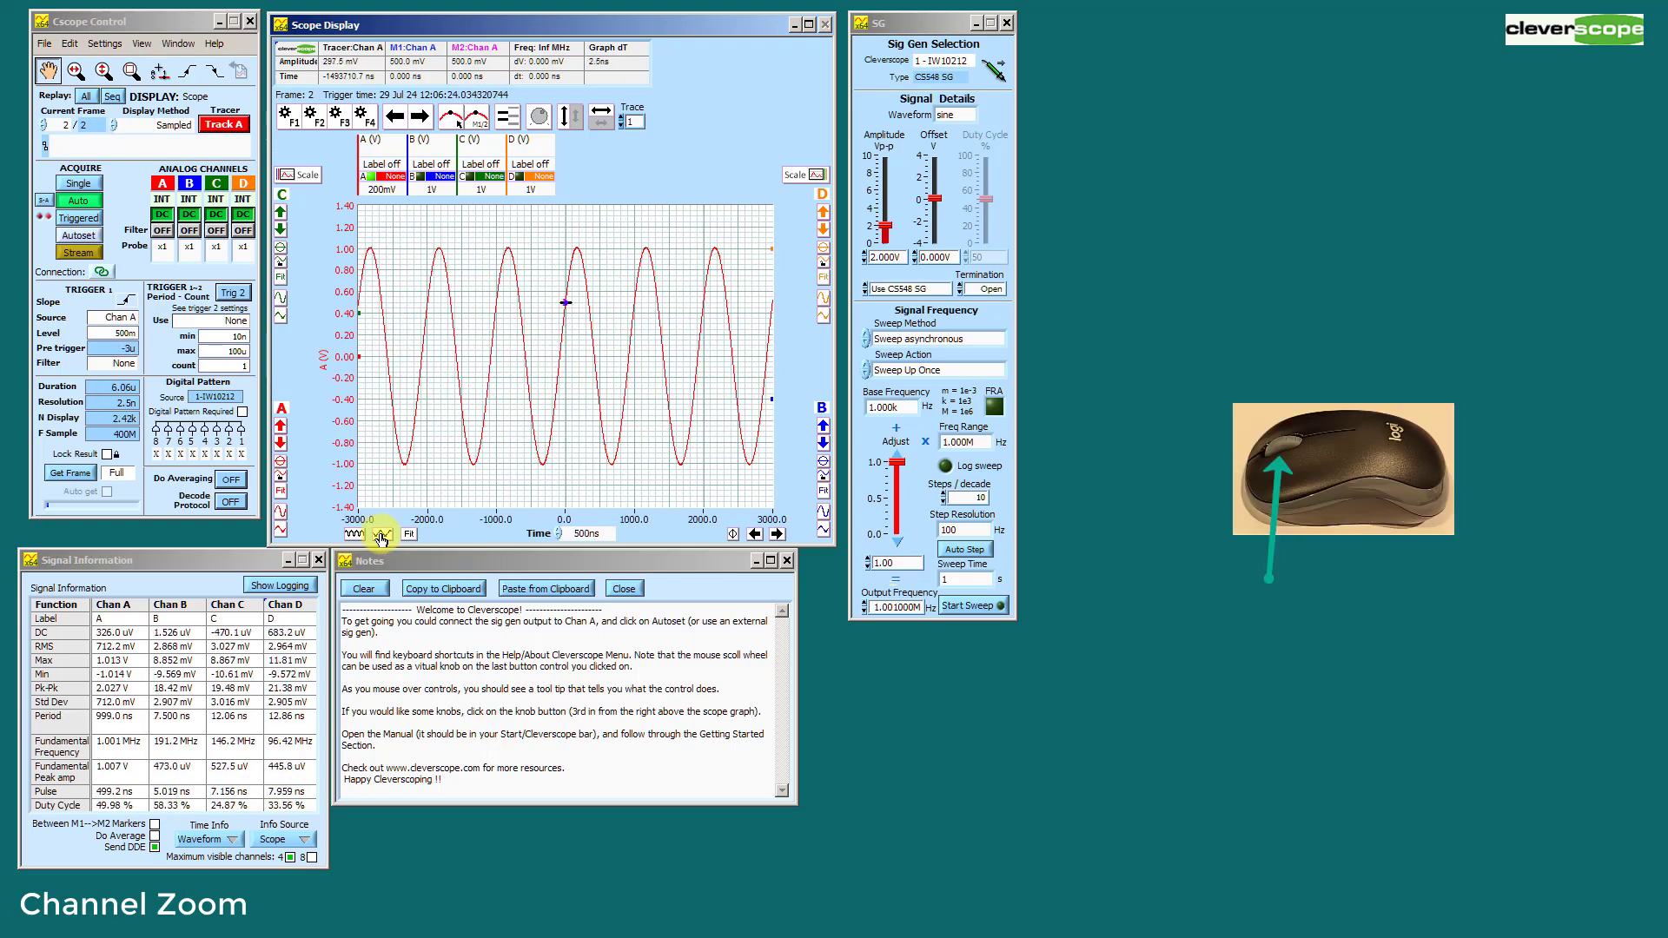
scroll(381, 539, "down", 2)
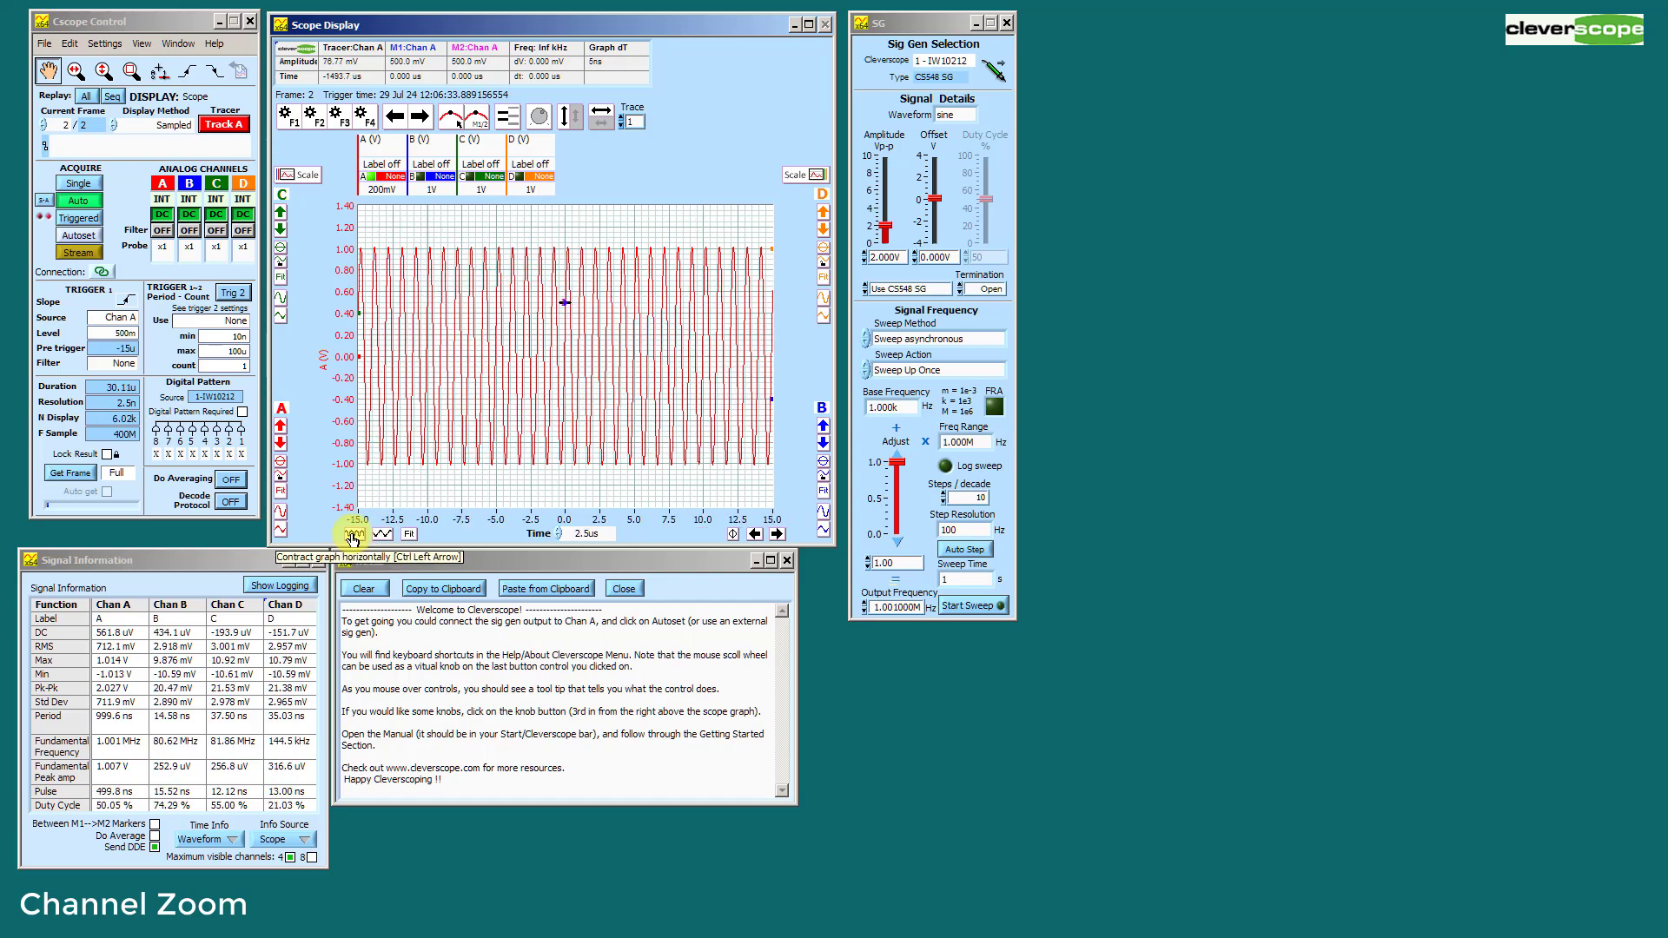
left_click(352, 535)
left_click(352, 535)
left_click(352, 536)
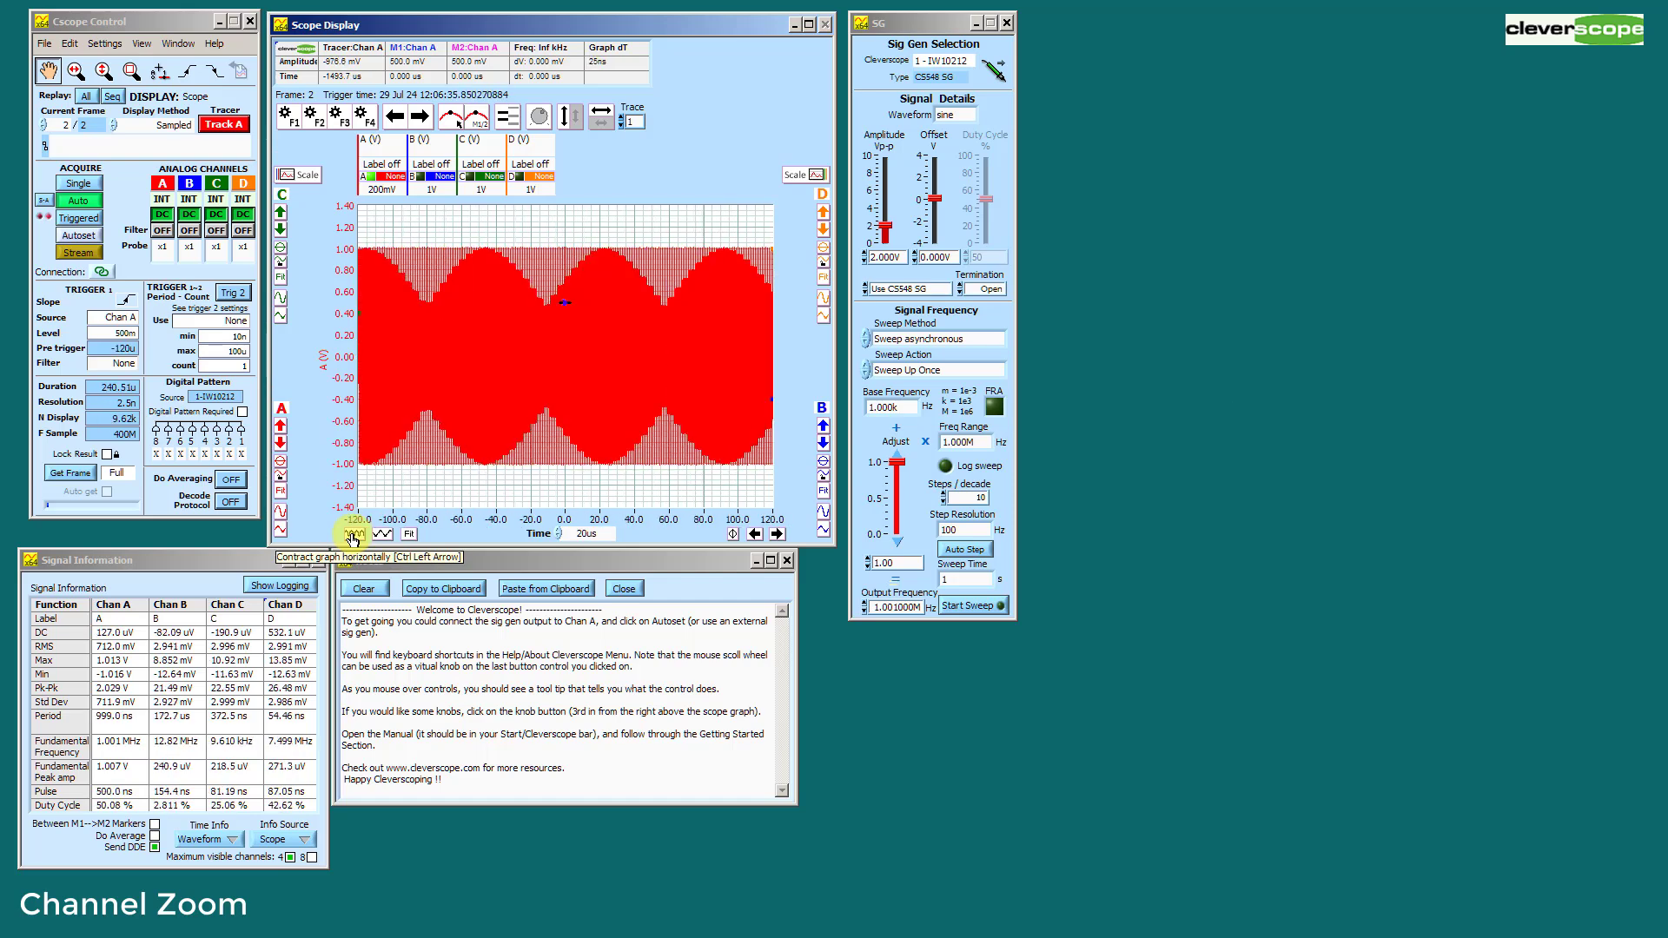
left_click(352, 535)
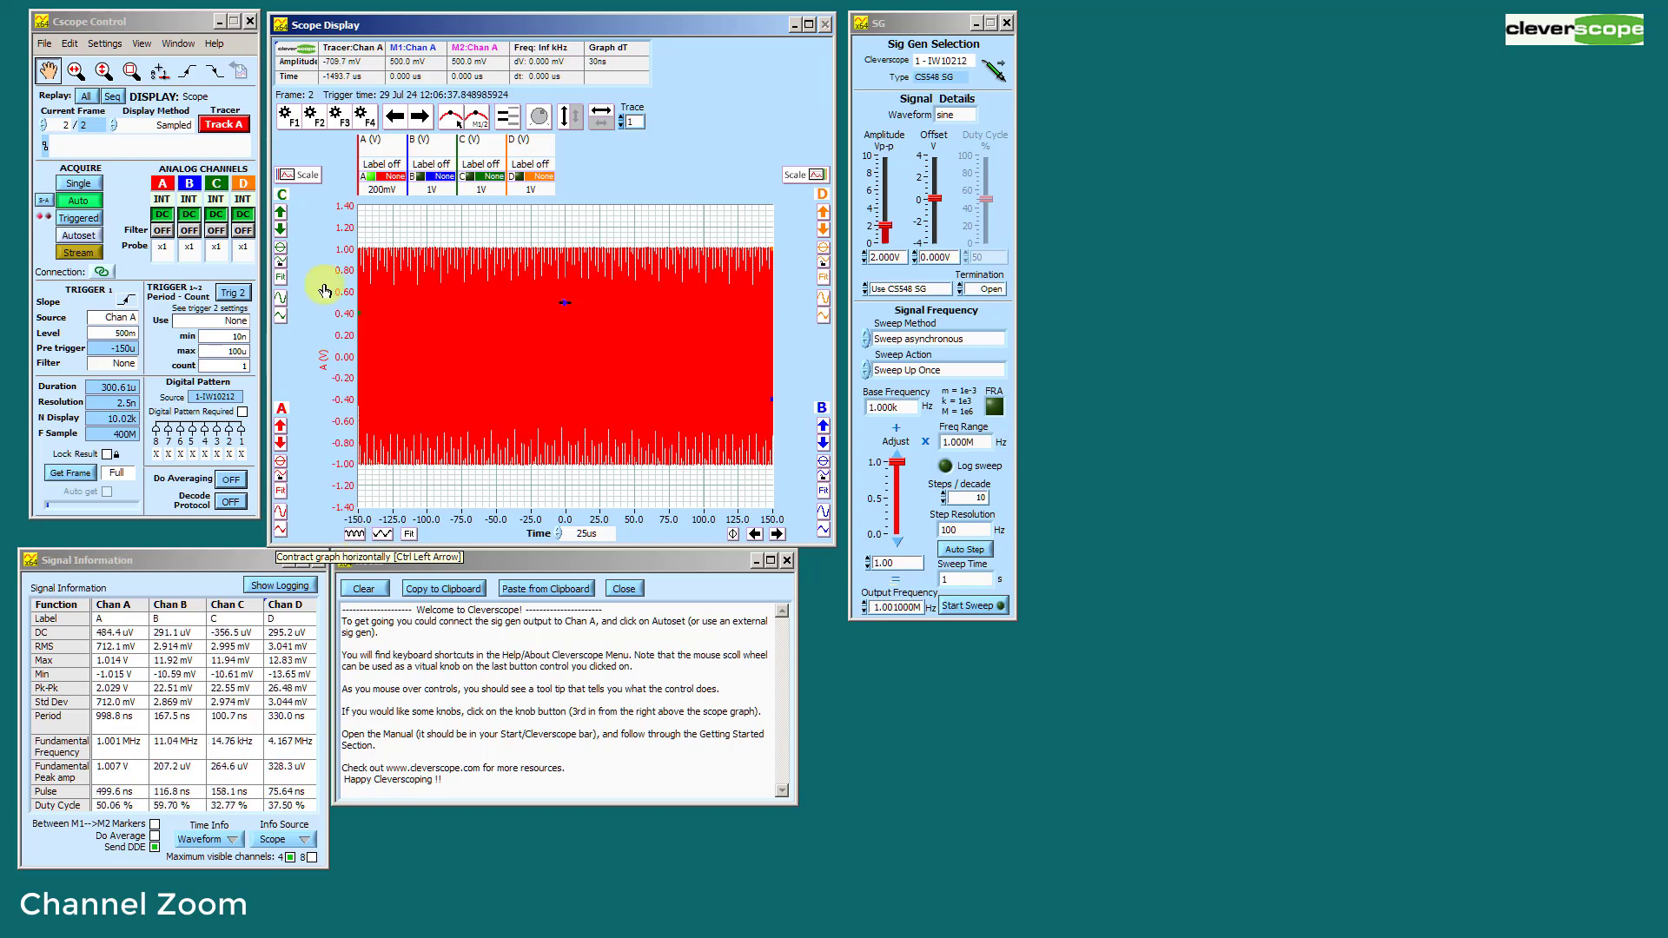
left_click(70, 203)
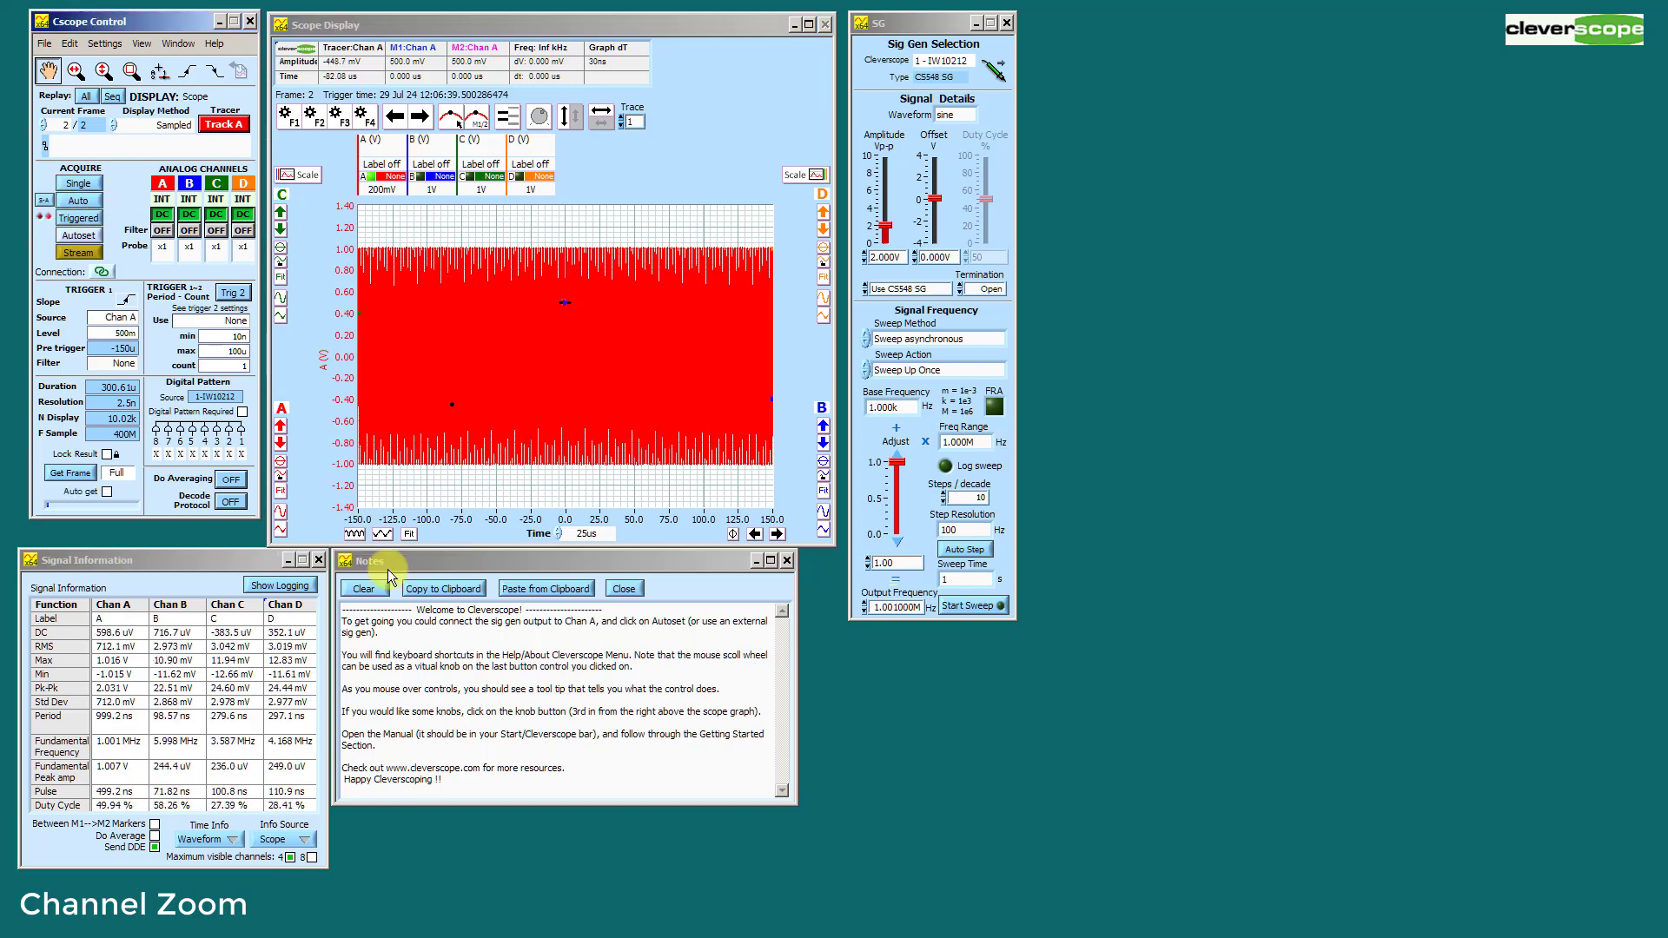
Examine the stopped capture by expanding and contracting its time axis, then fit the whole capture horizontally.
left_click(380, 535)
left_click(381, 535)
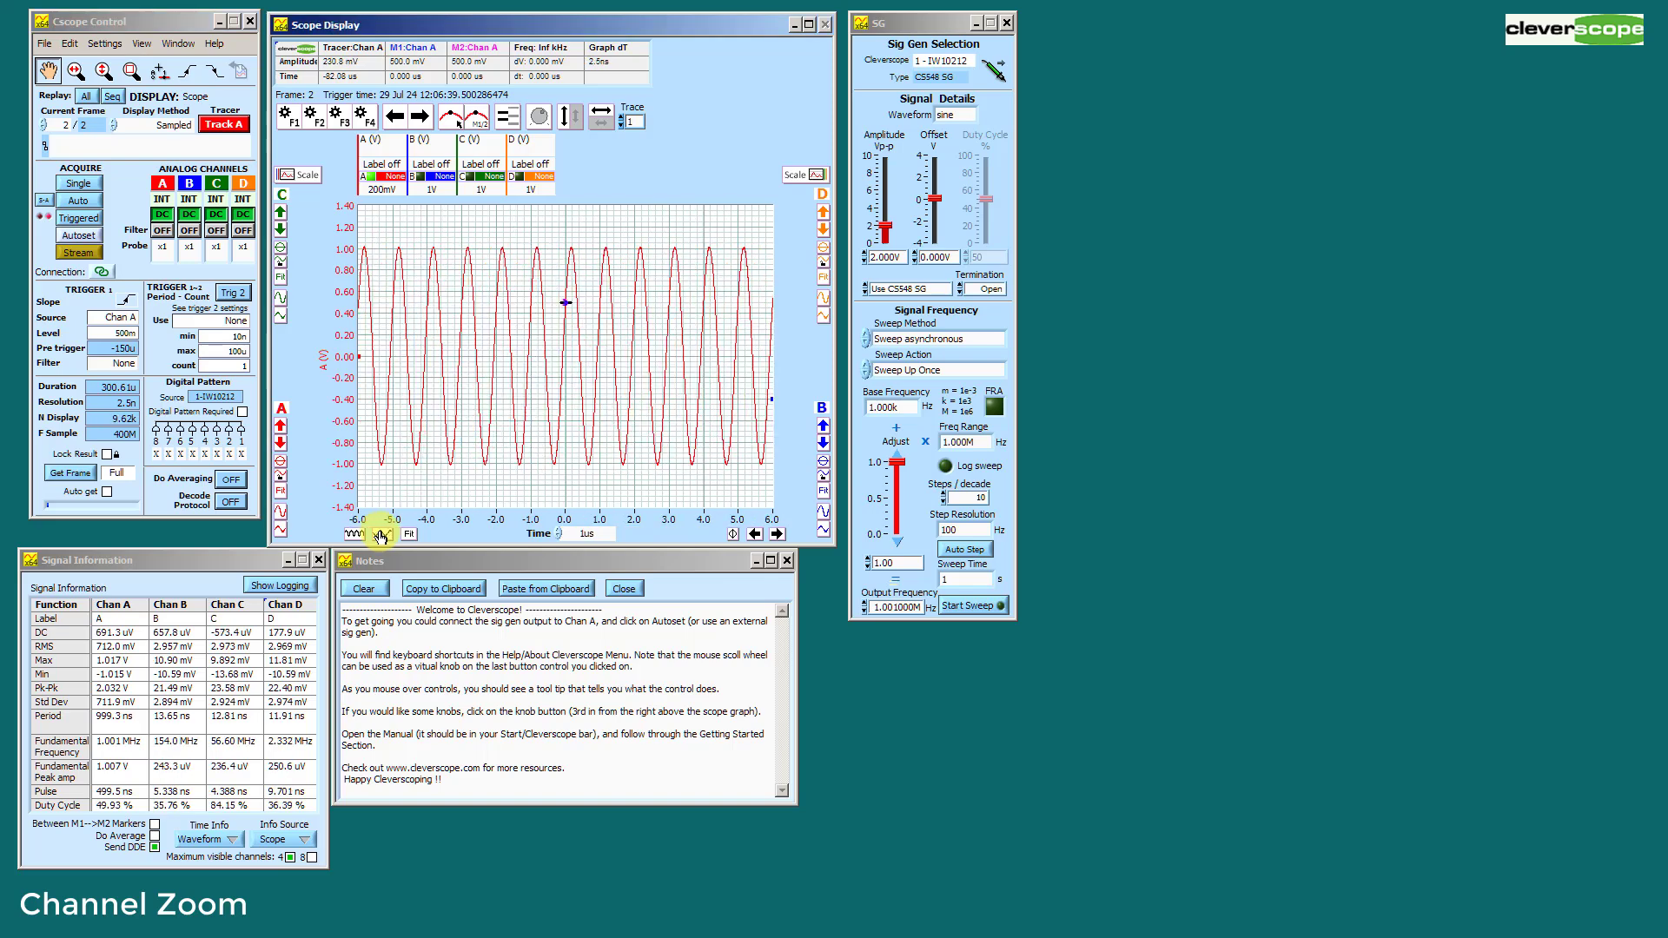
left_click(381, 535)
left_click(381, 535)
scroll(534, 403, "down", 2)
scroll(534, 403, "down", 3)
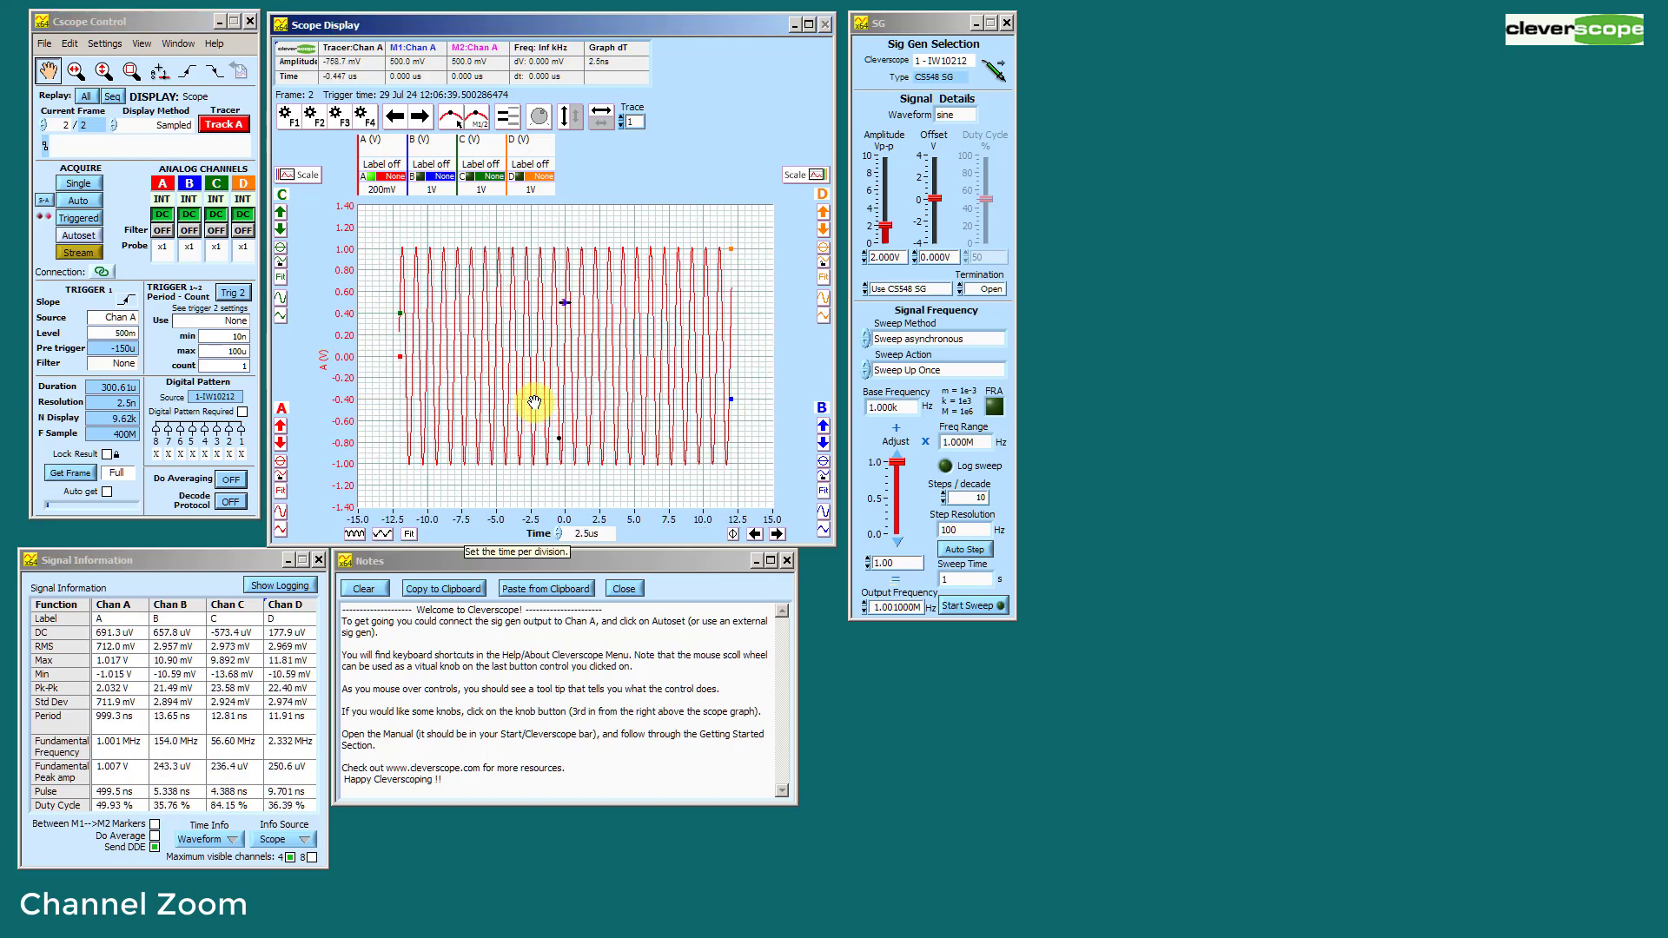
left_click(409, 535)
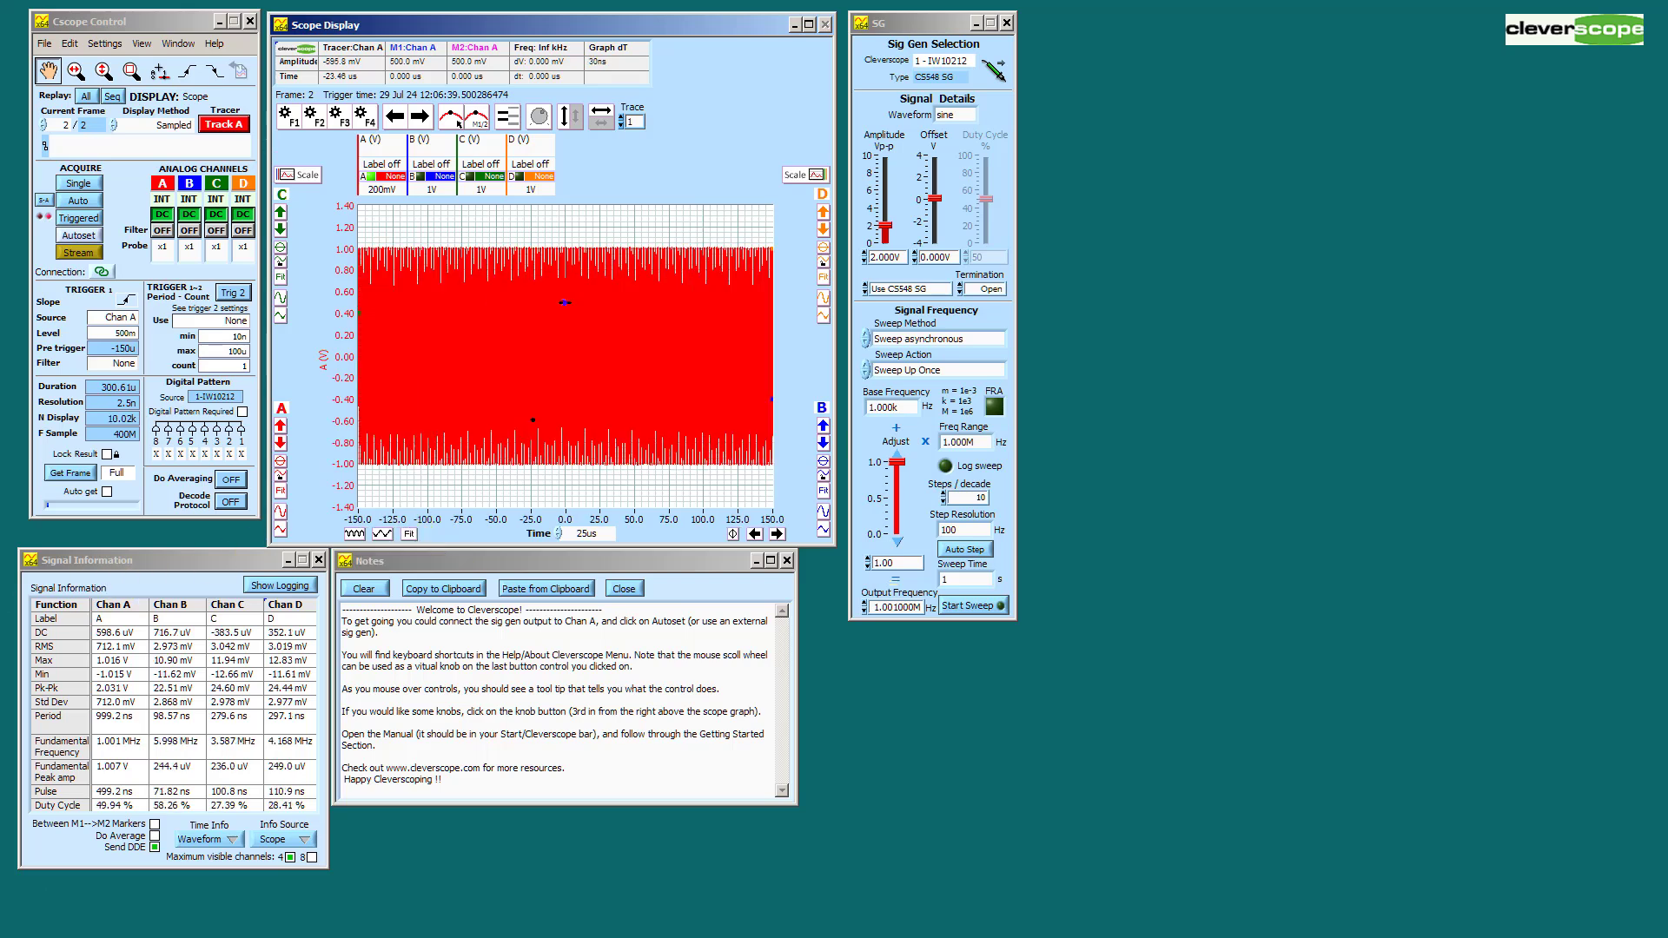
Rename the channel A graph label to "Sig Gen".
left_click(129, 493)
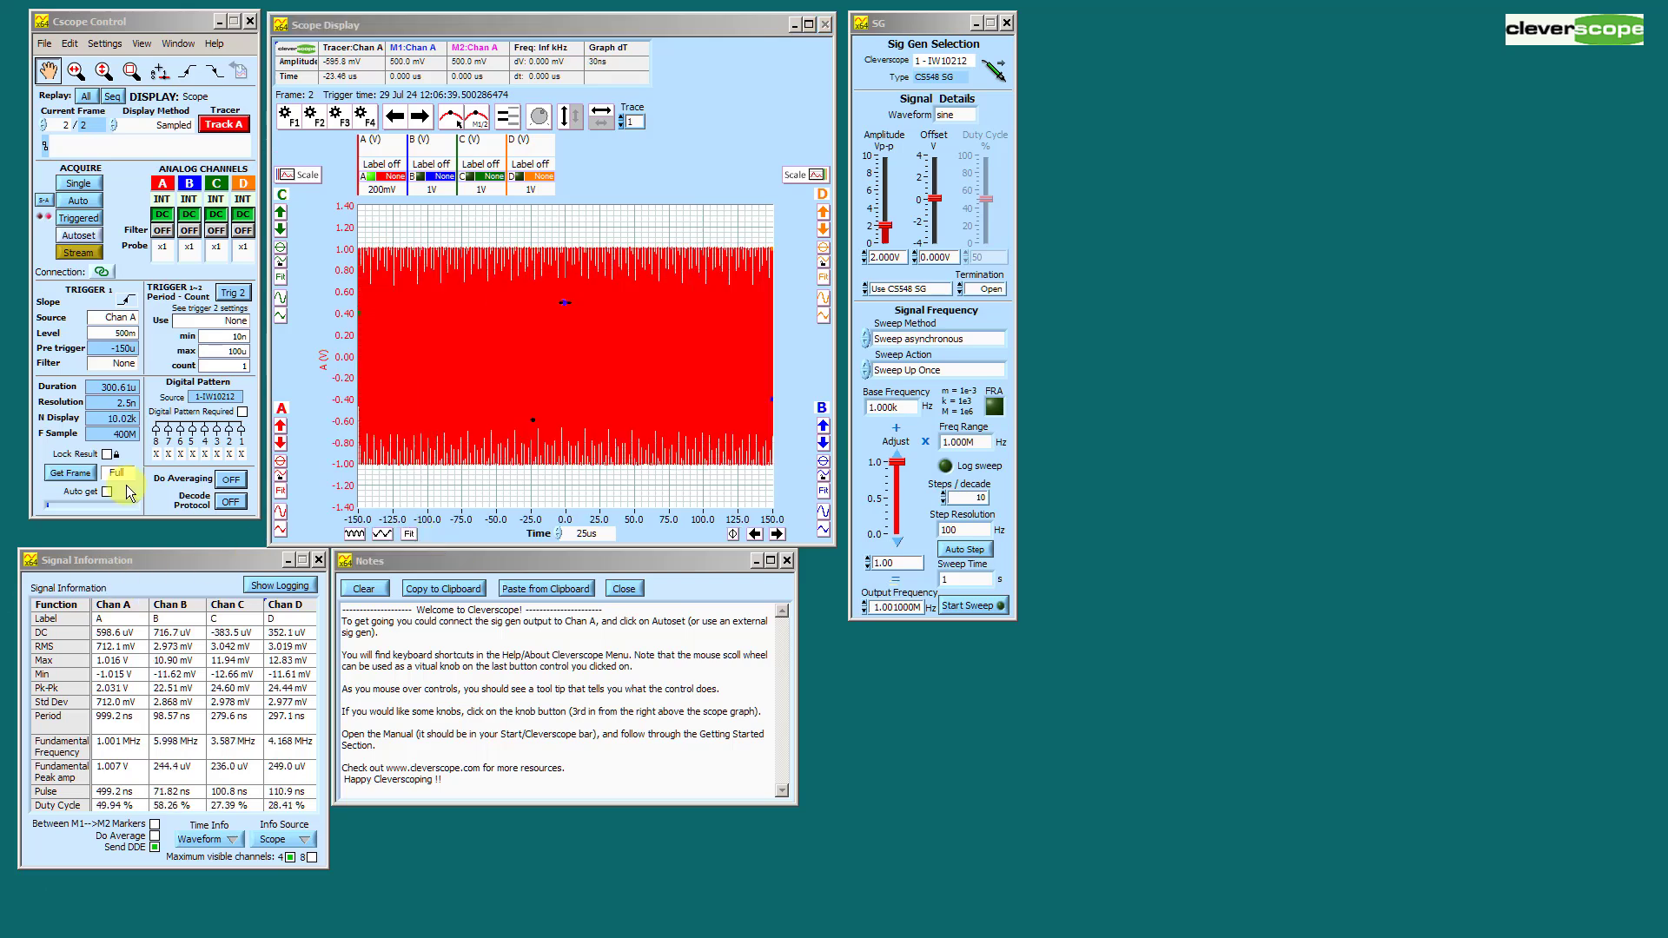
left_click(365, 146)
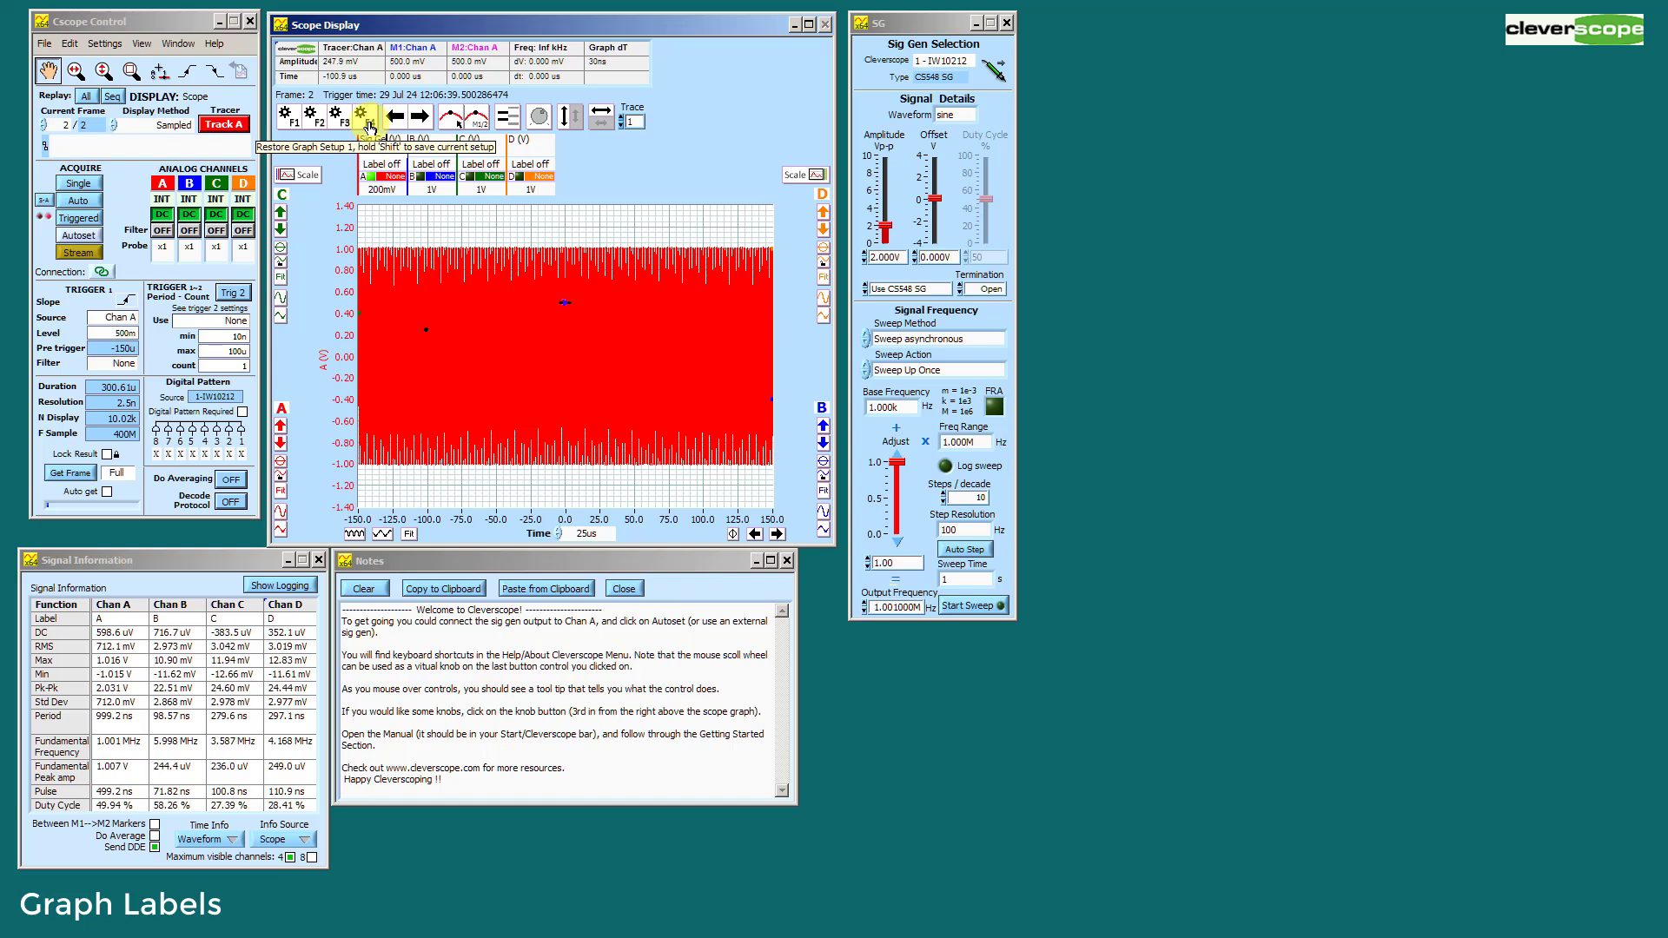
key("Return")
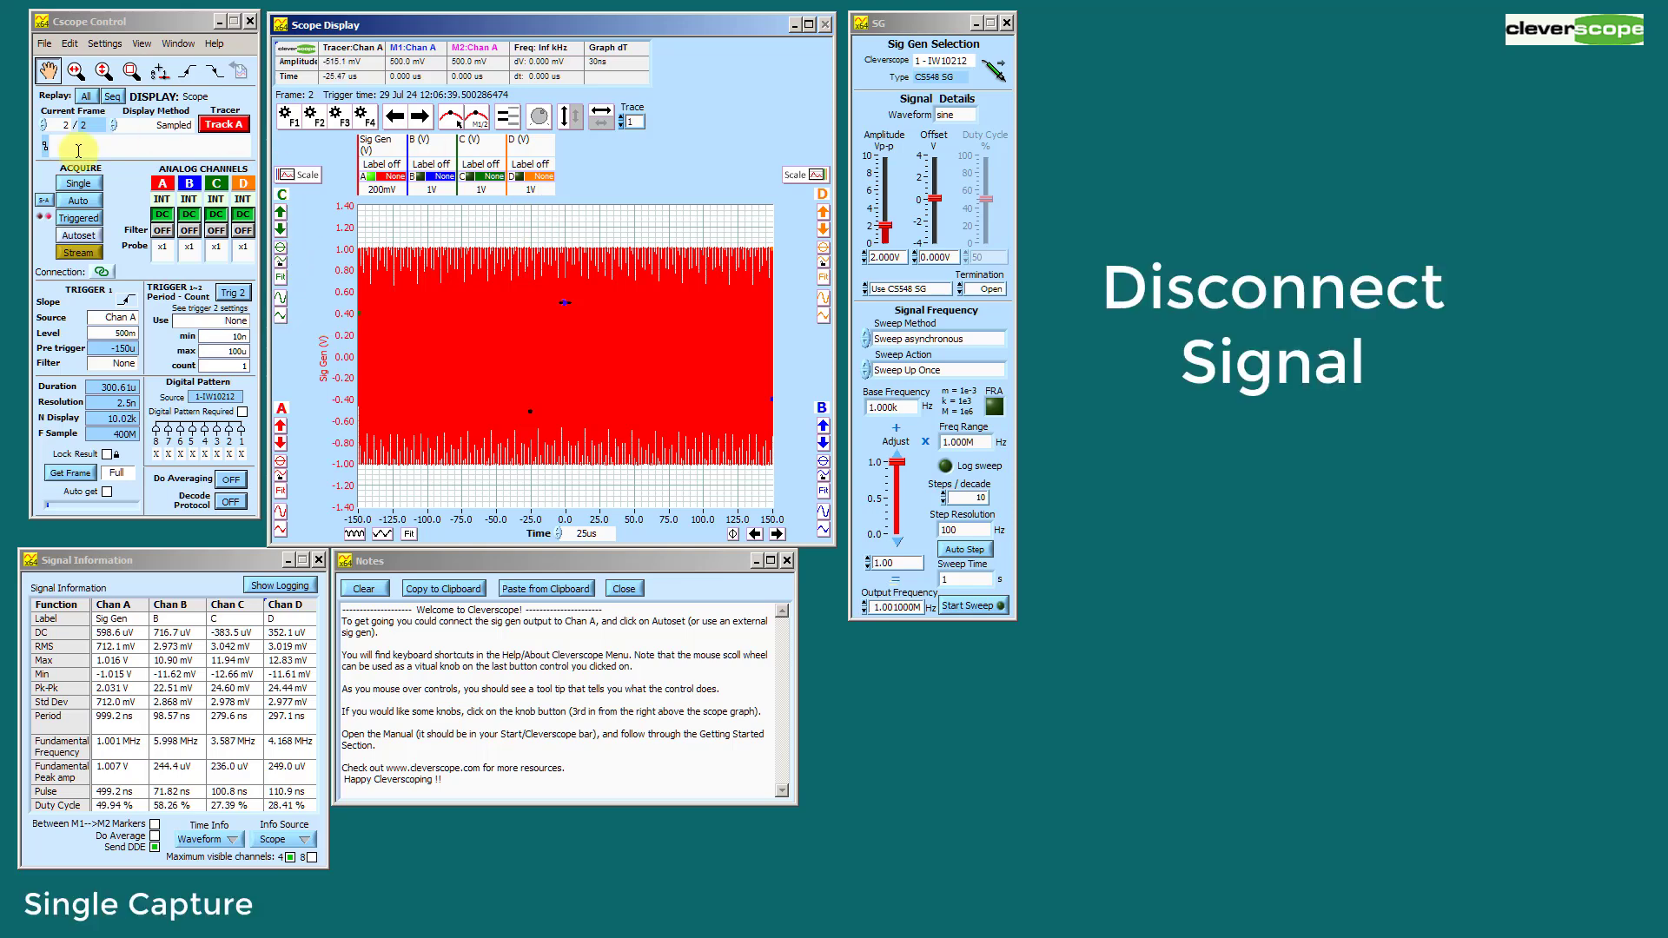
Take a single triggered capture, expand it to 2 µs per division and centre the graph on the signal gap.
left_click(79, 185)
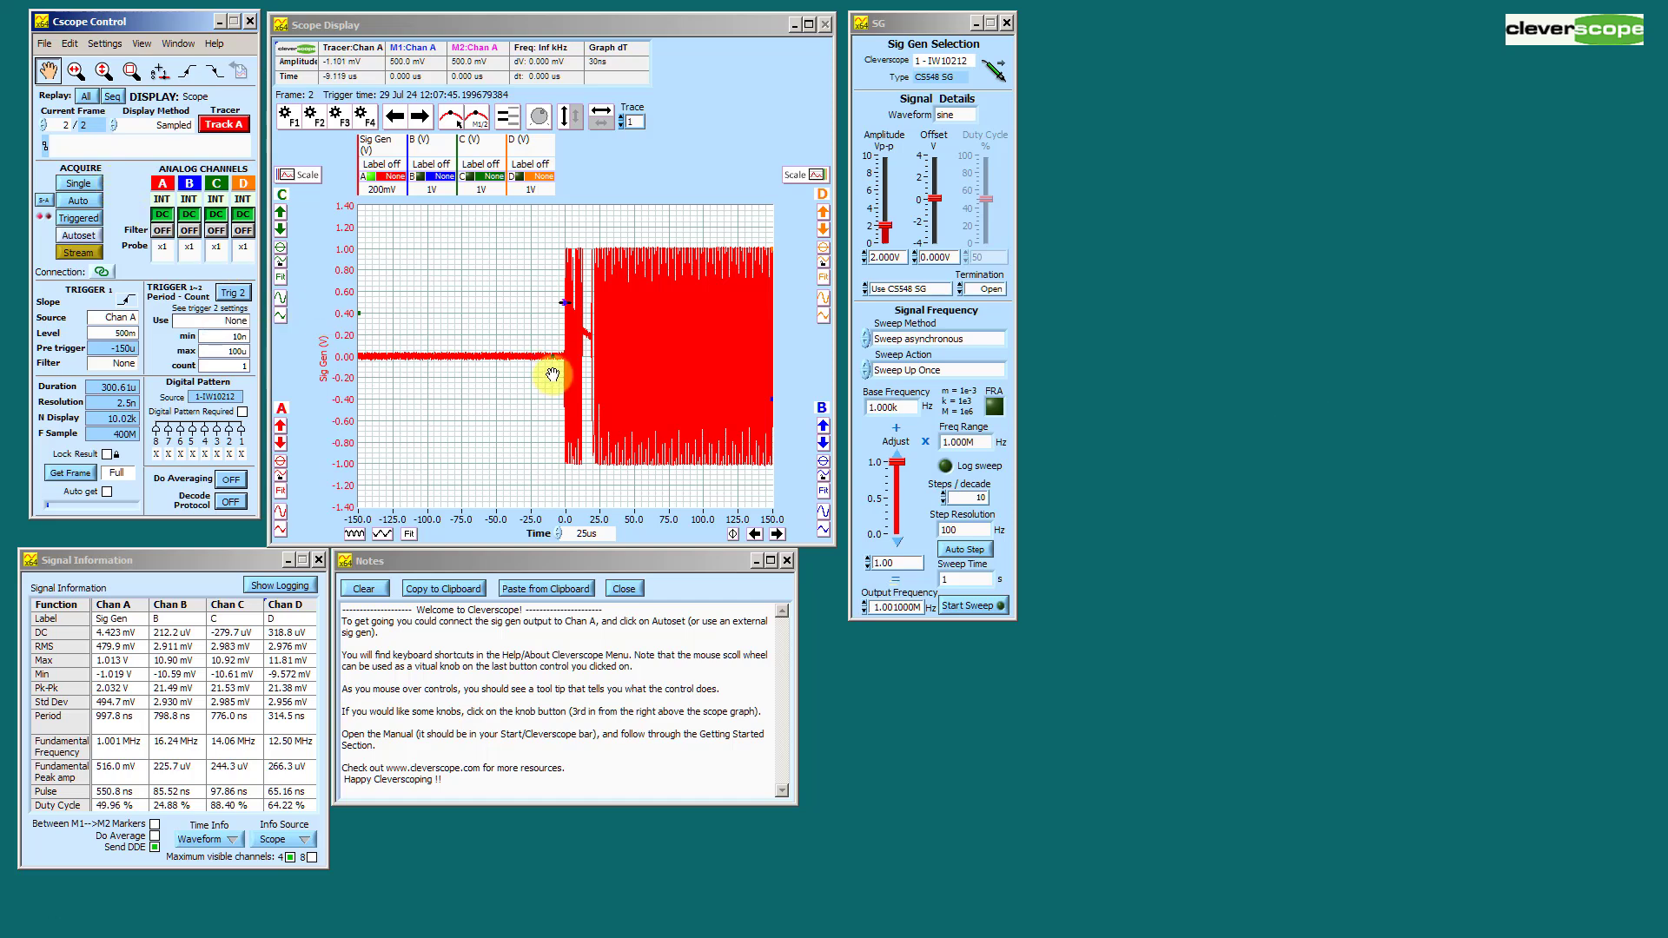
left_click(385, 539)
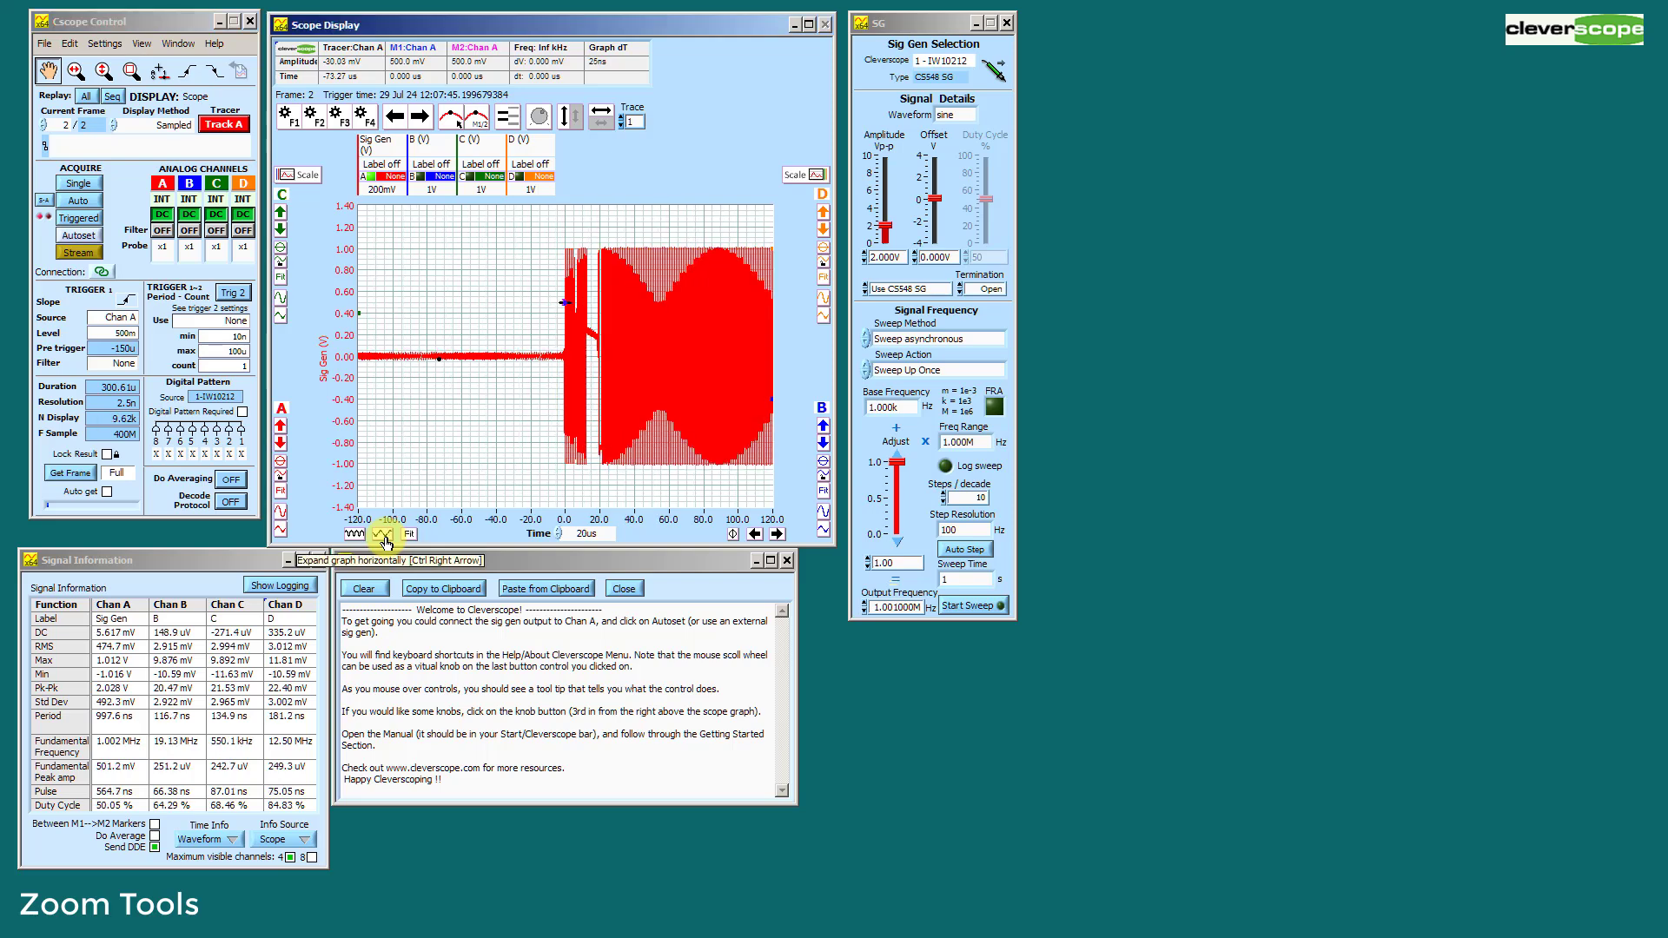
left_click(385, 538)
left_click(384, 538)
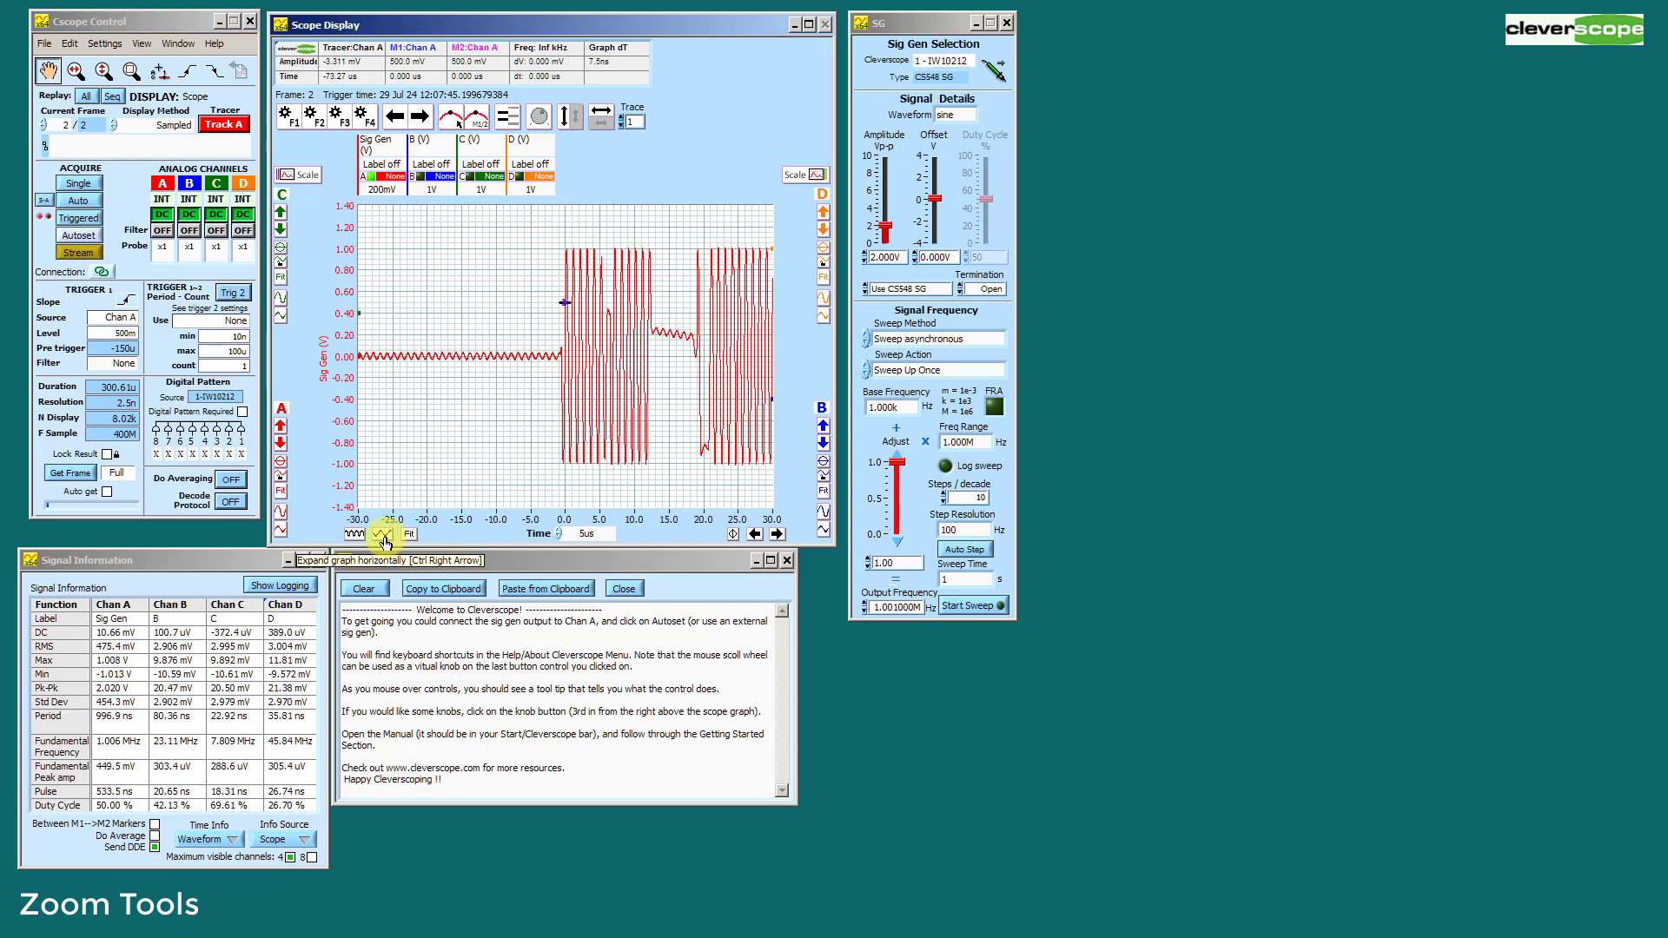
left_click(385, 539)
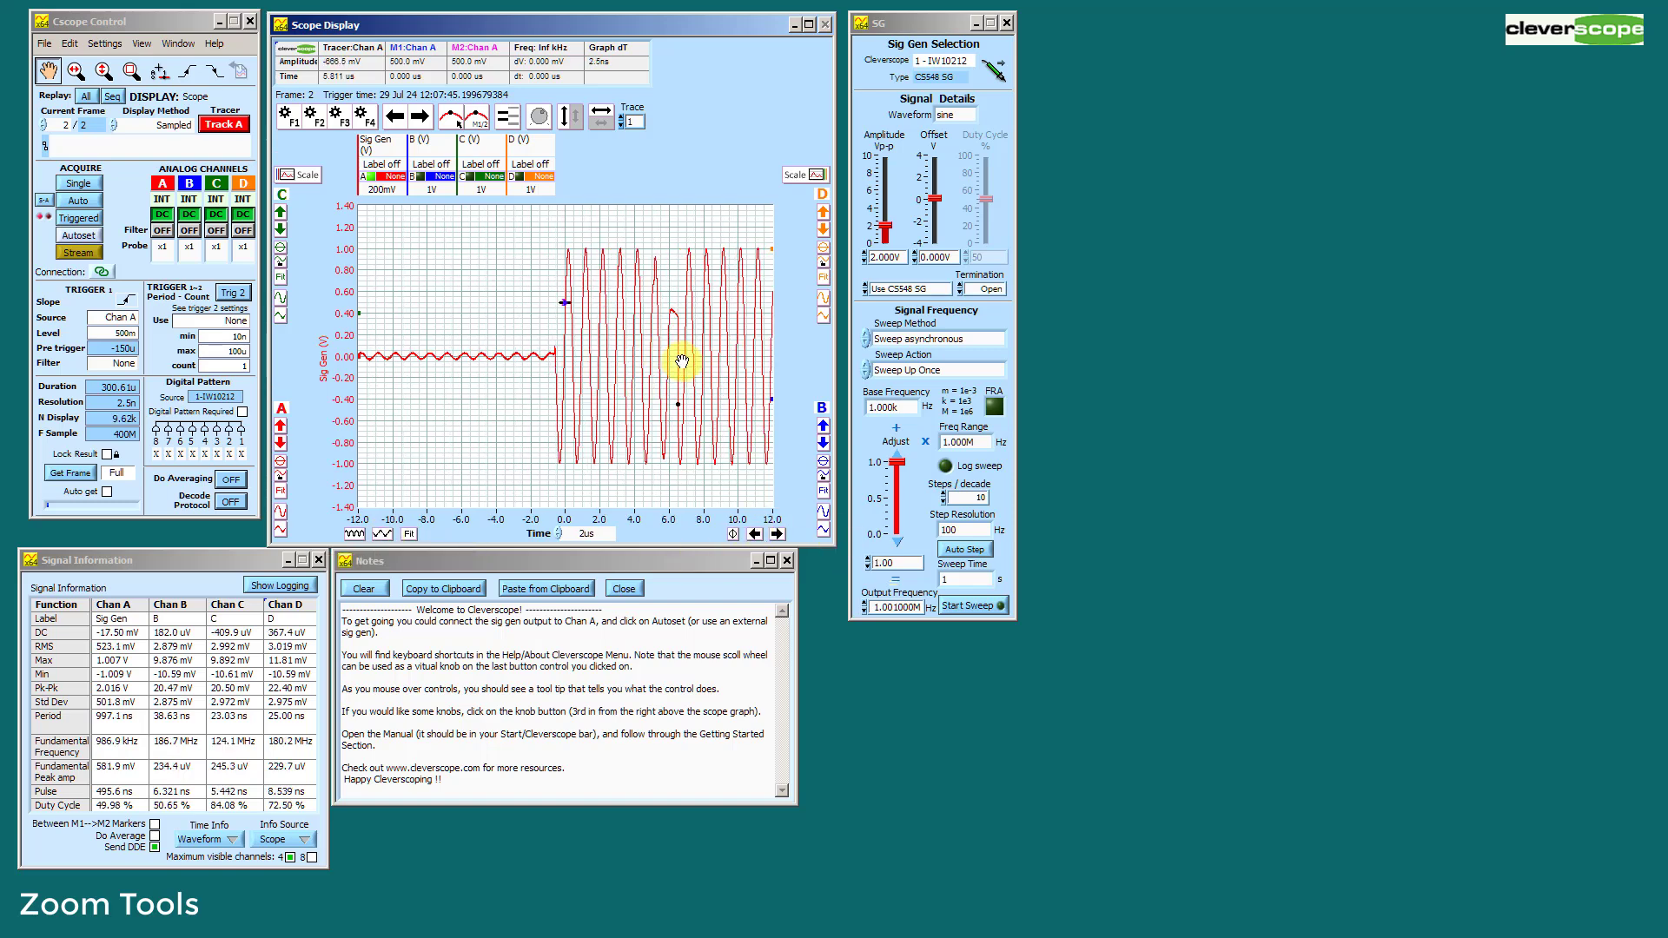
left_click_drag(721, 336, 452, 328)
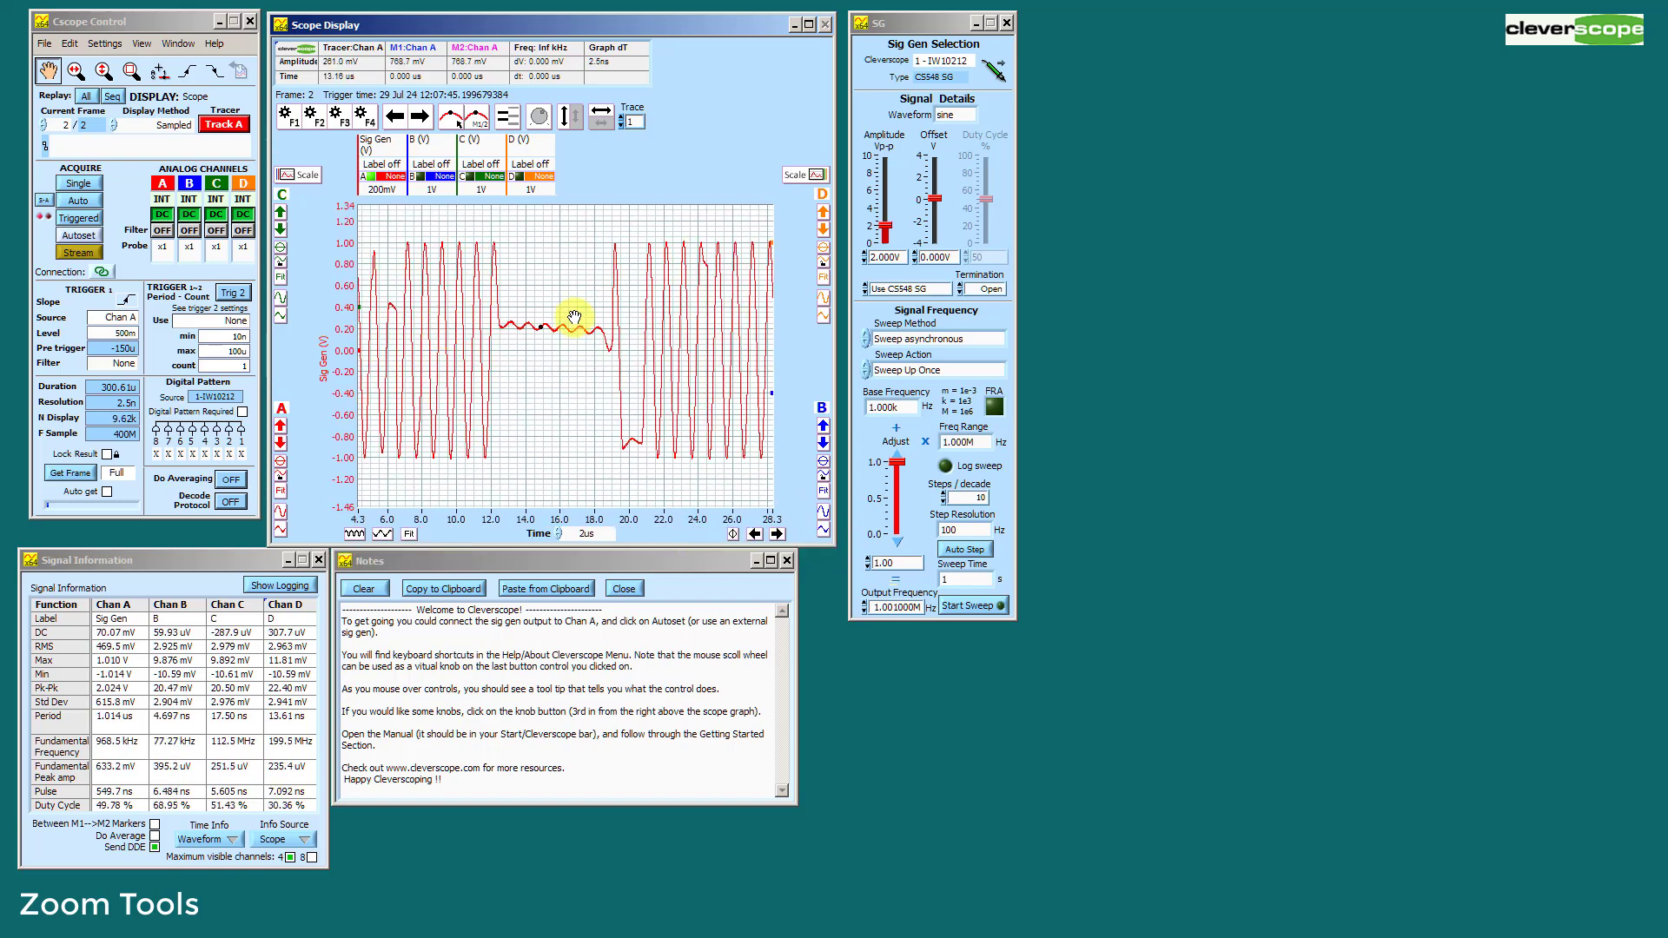
left_click_drag(627, 329, 583, 347)
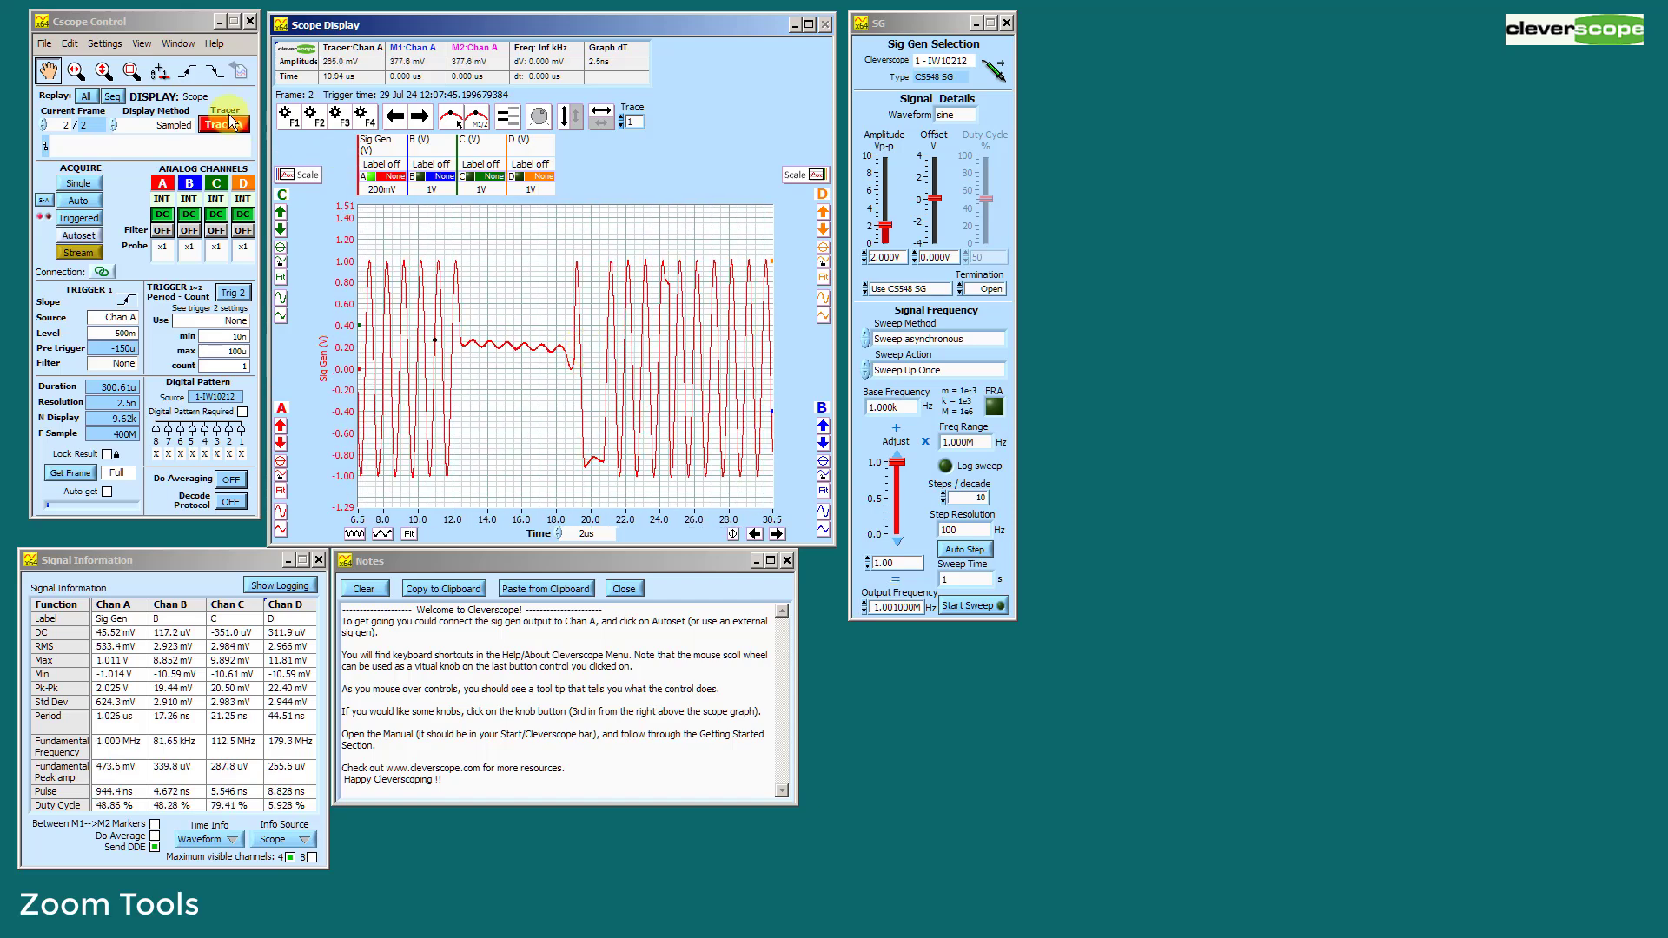
Zoom into a rectangle around the end of the flat signal gap, then return to the previous graph setting.
left_click(131, 71)
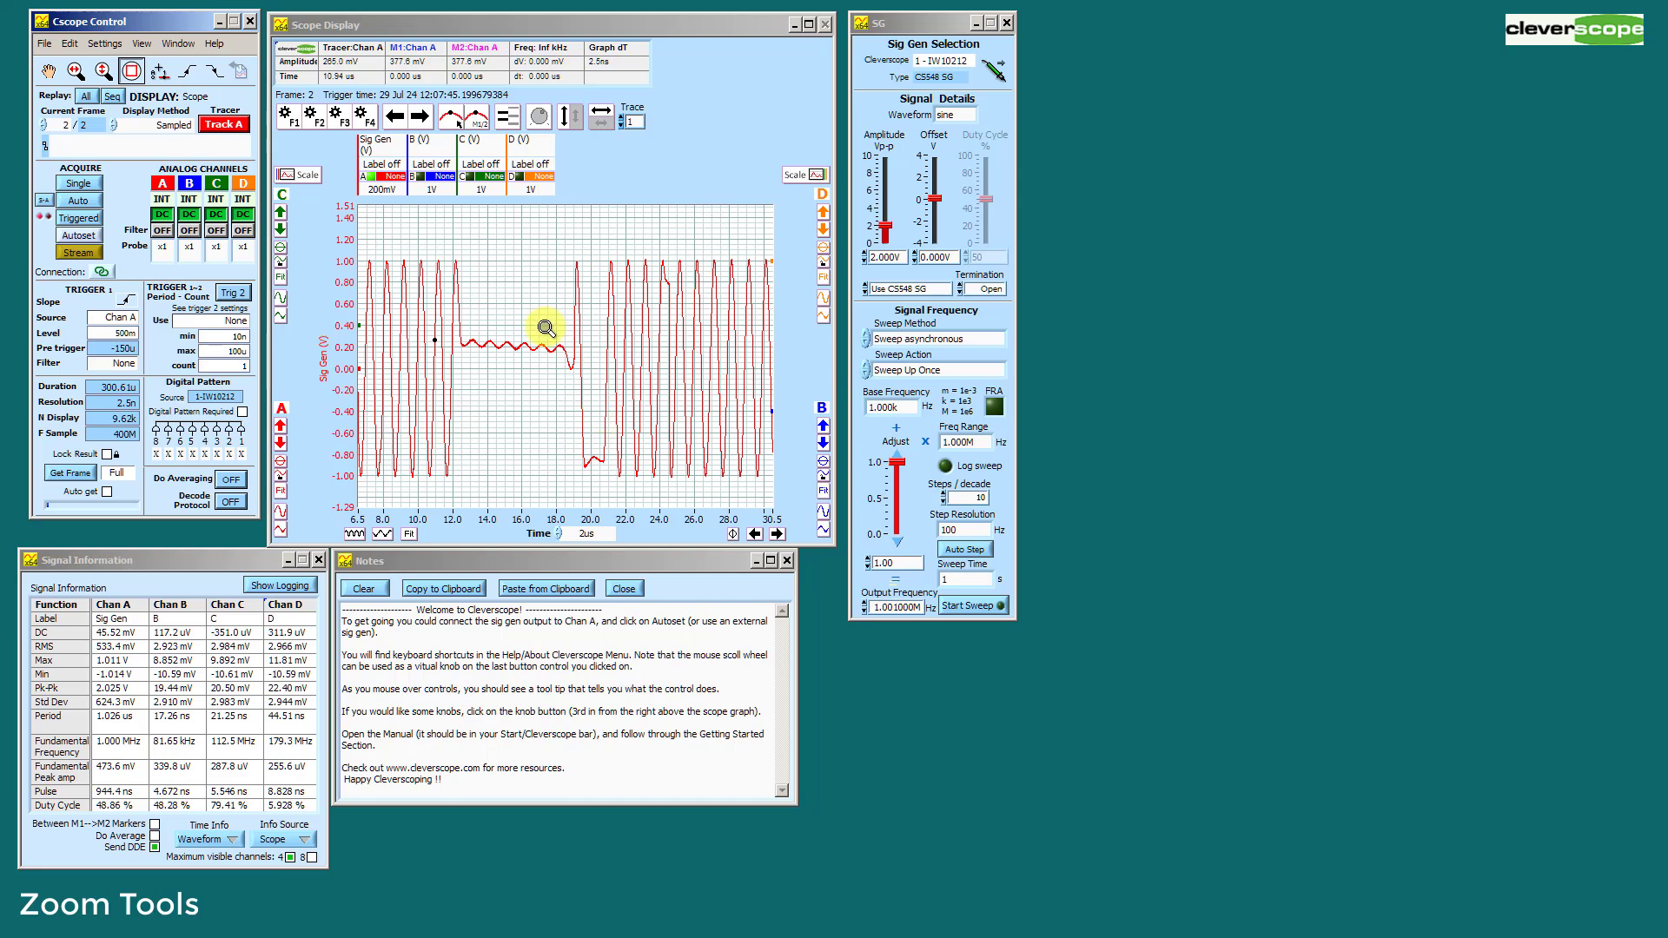
left_click_drag(545, 321, 590, 396)
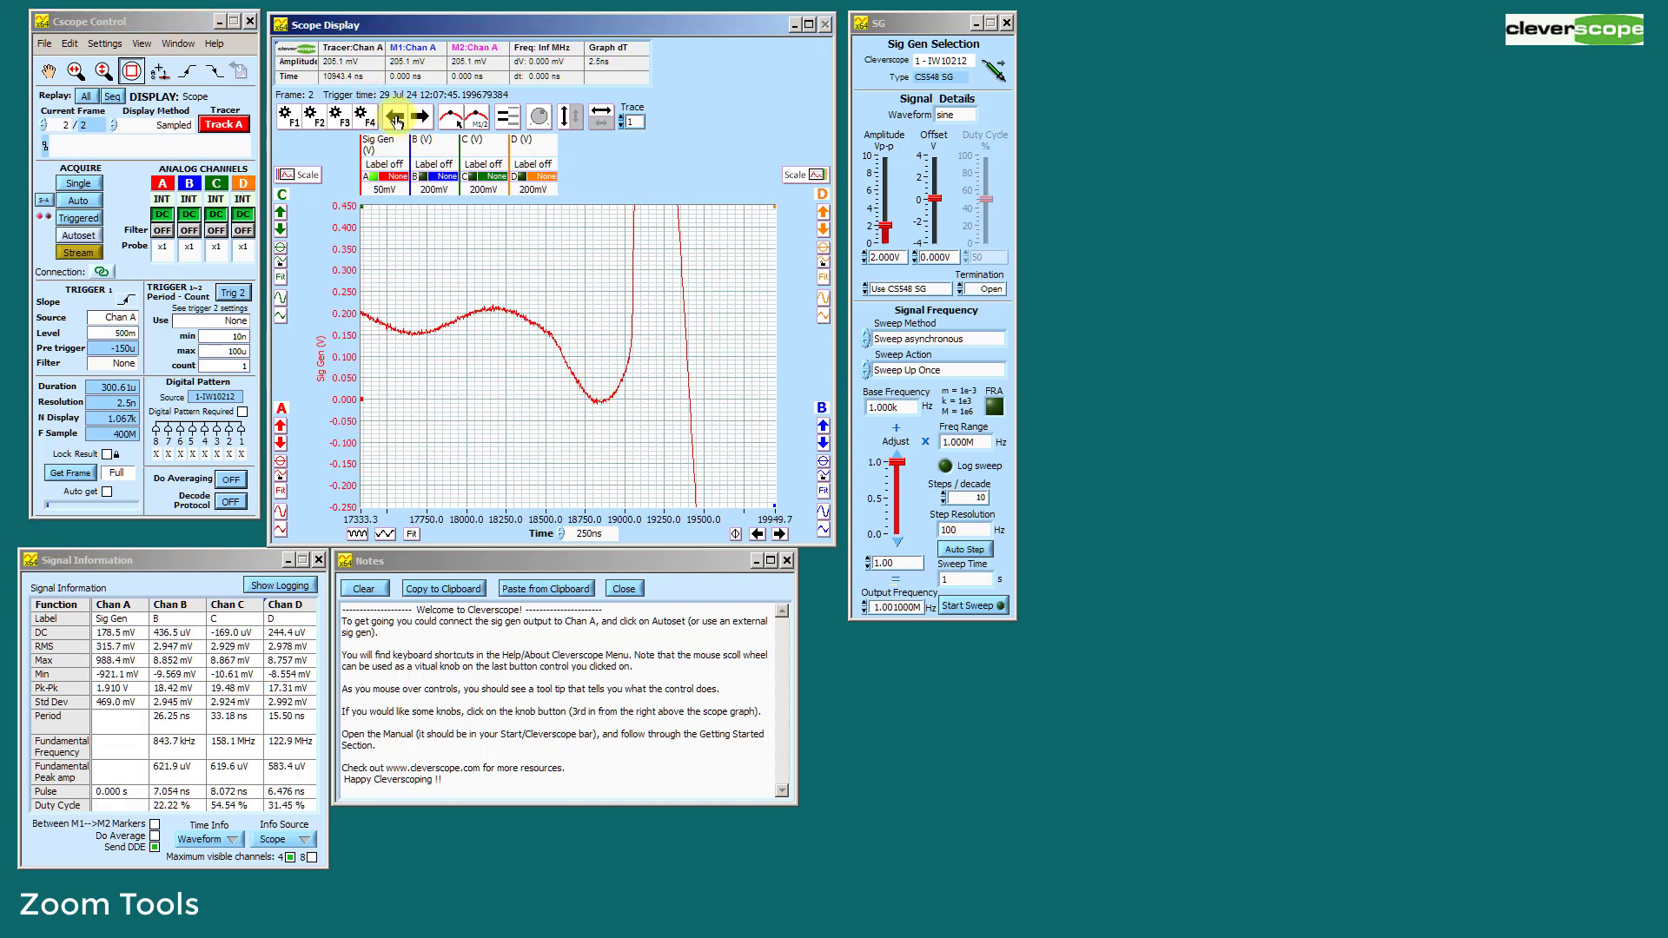
left_click(396, 118)
left_click(395, 118)
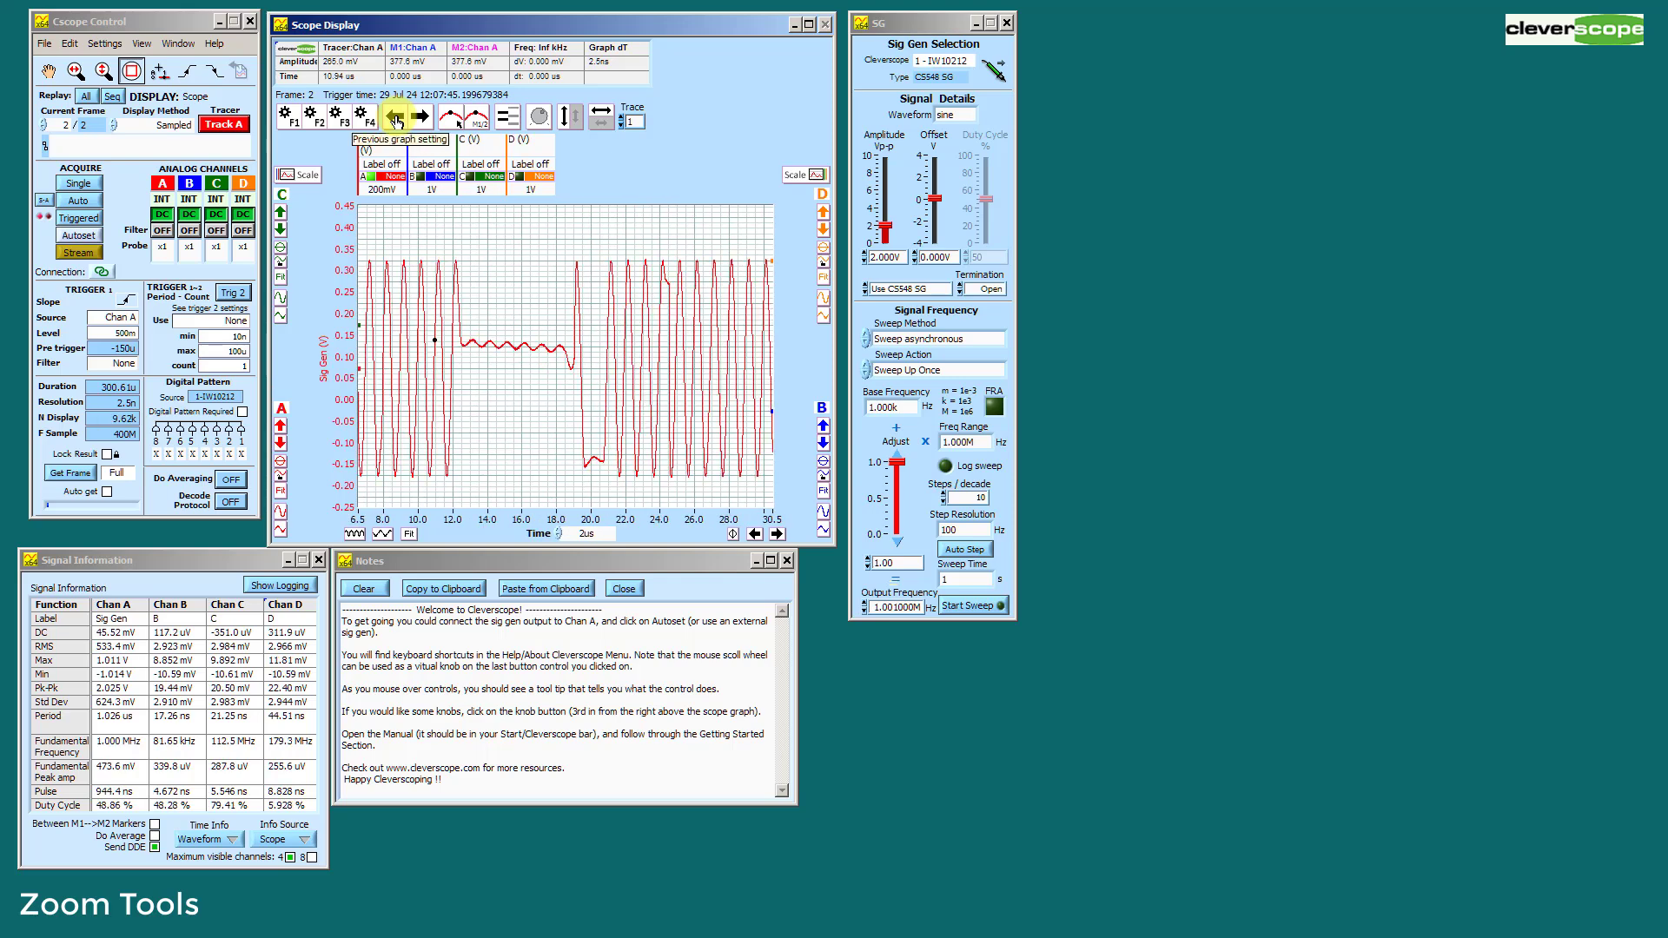
Zoom into the rippled signal gap vertically to 50 mV per division and horizontally to 1 µs per division, then return to the pan tool.
left_click(103, 71)
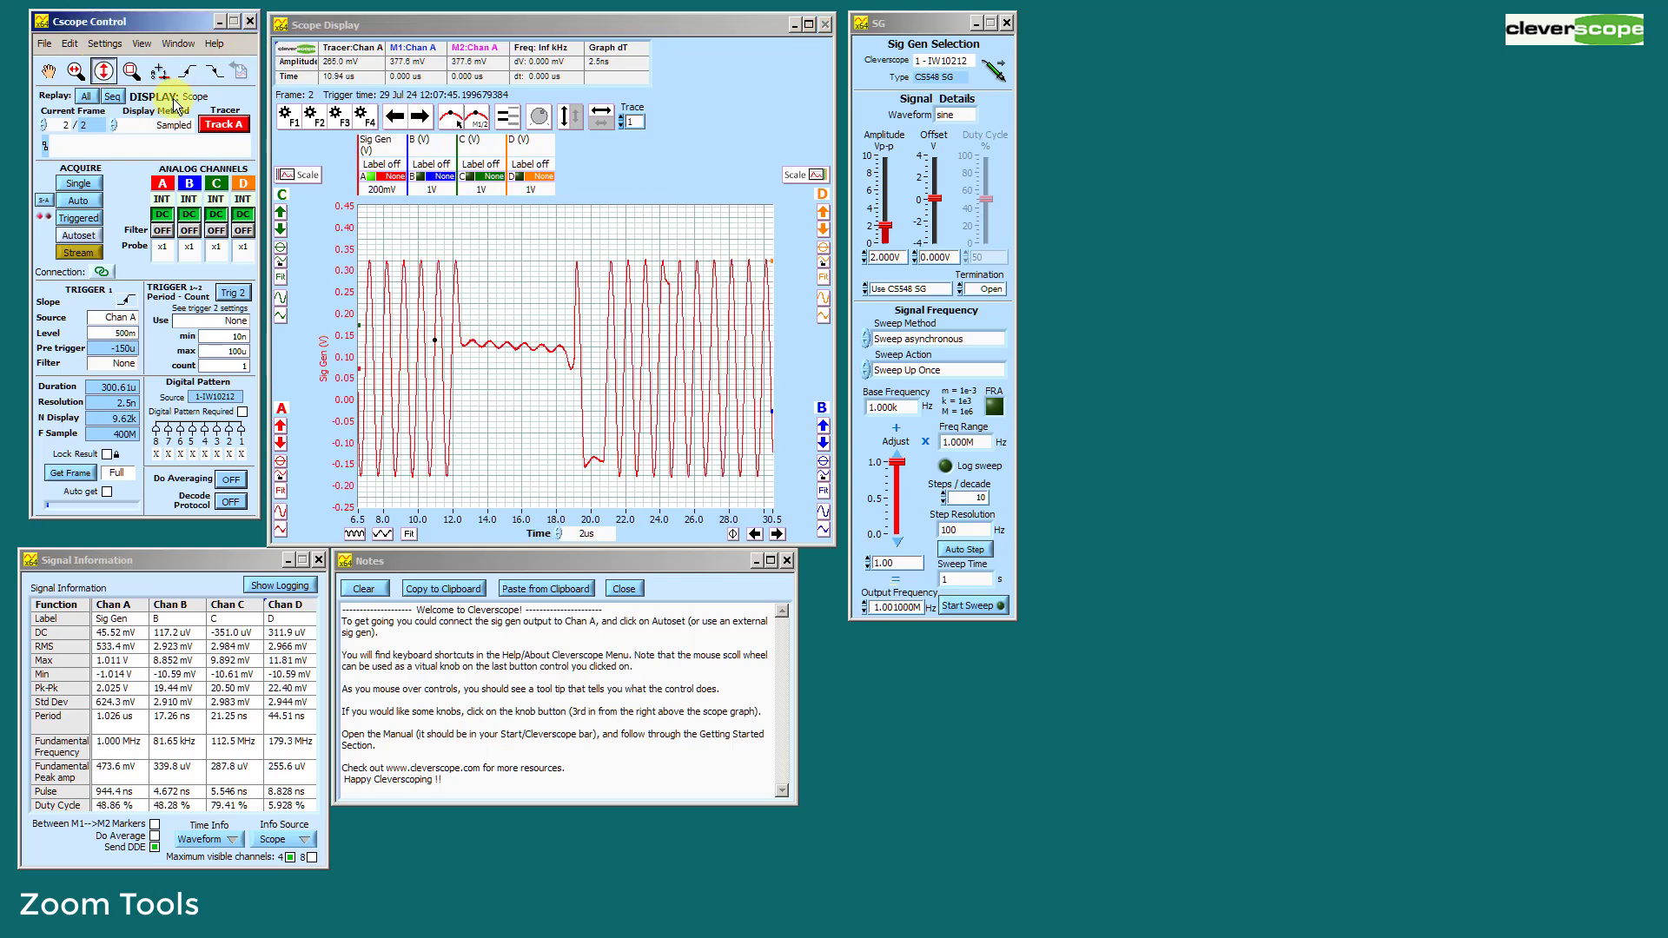
left_click_drag(532, 330, 531, 387)
left_click(75, 71)
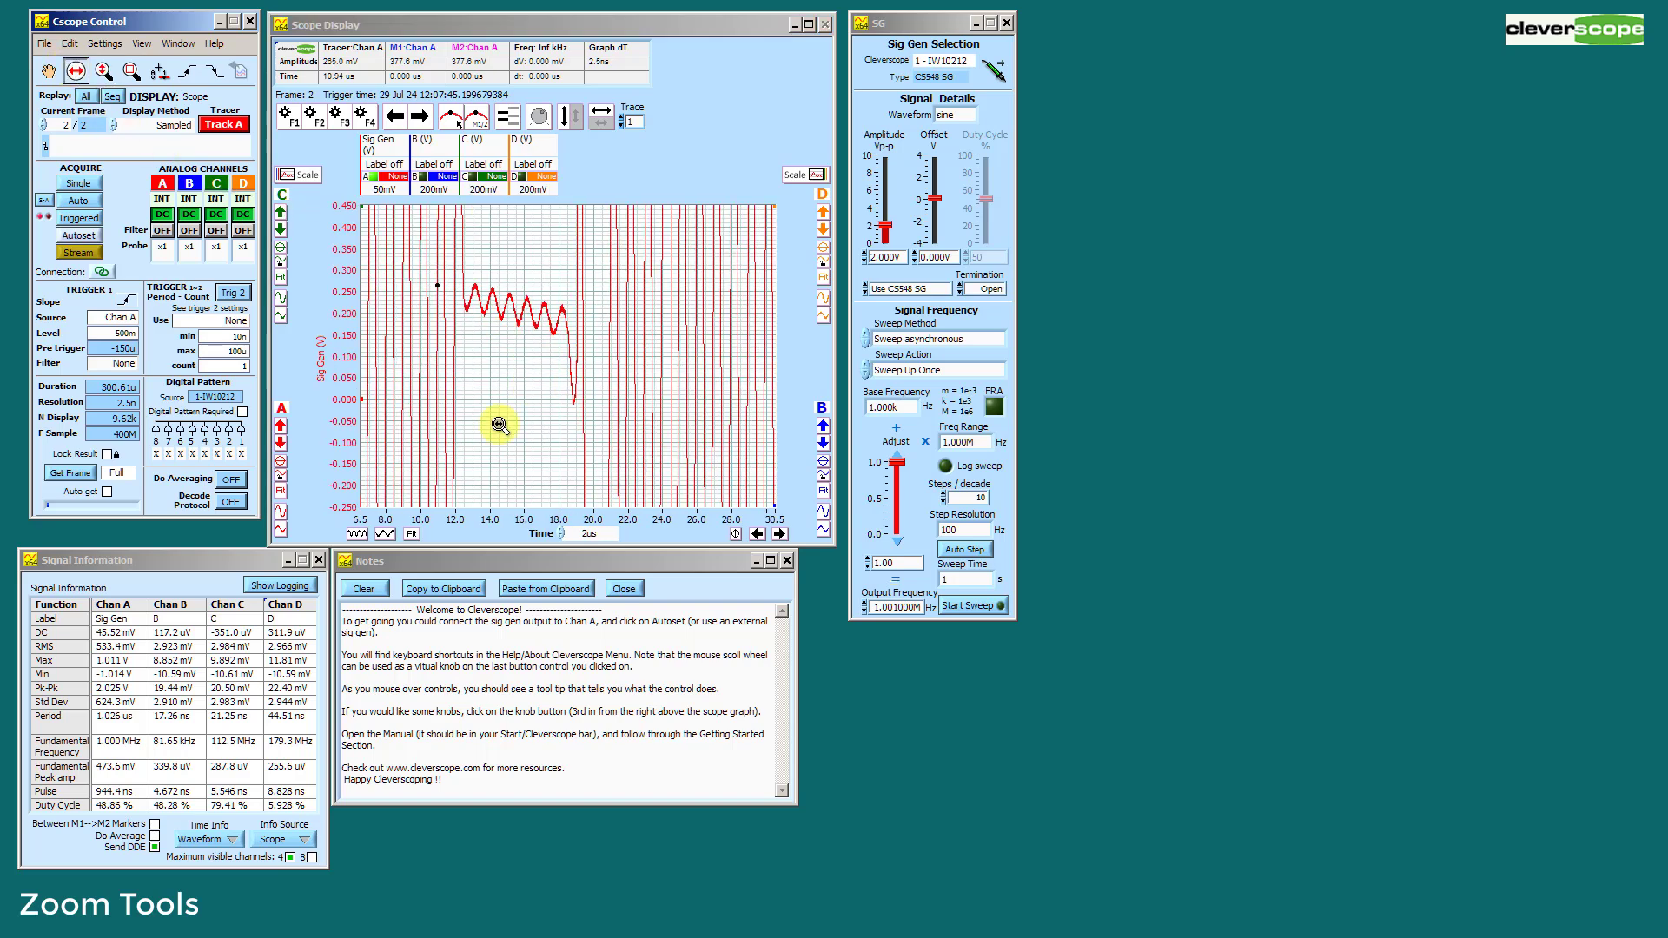
left_click_drag(455, 335, 583, 368)
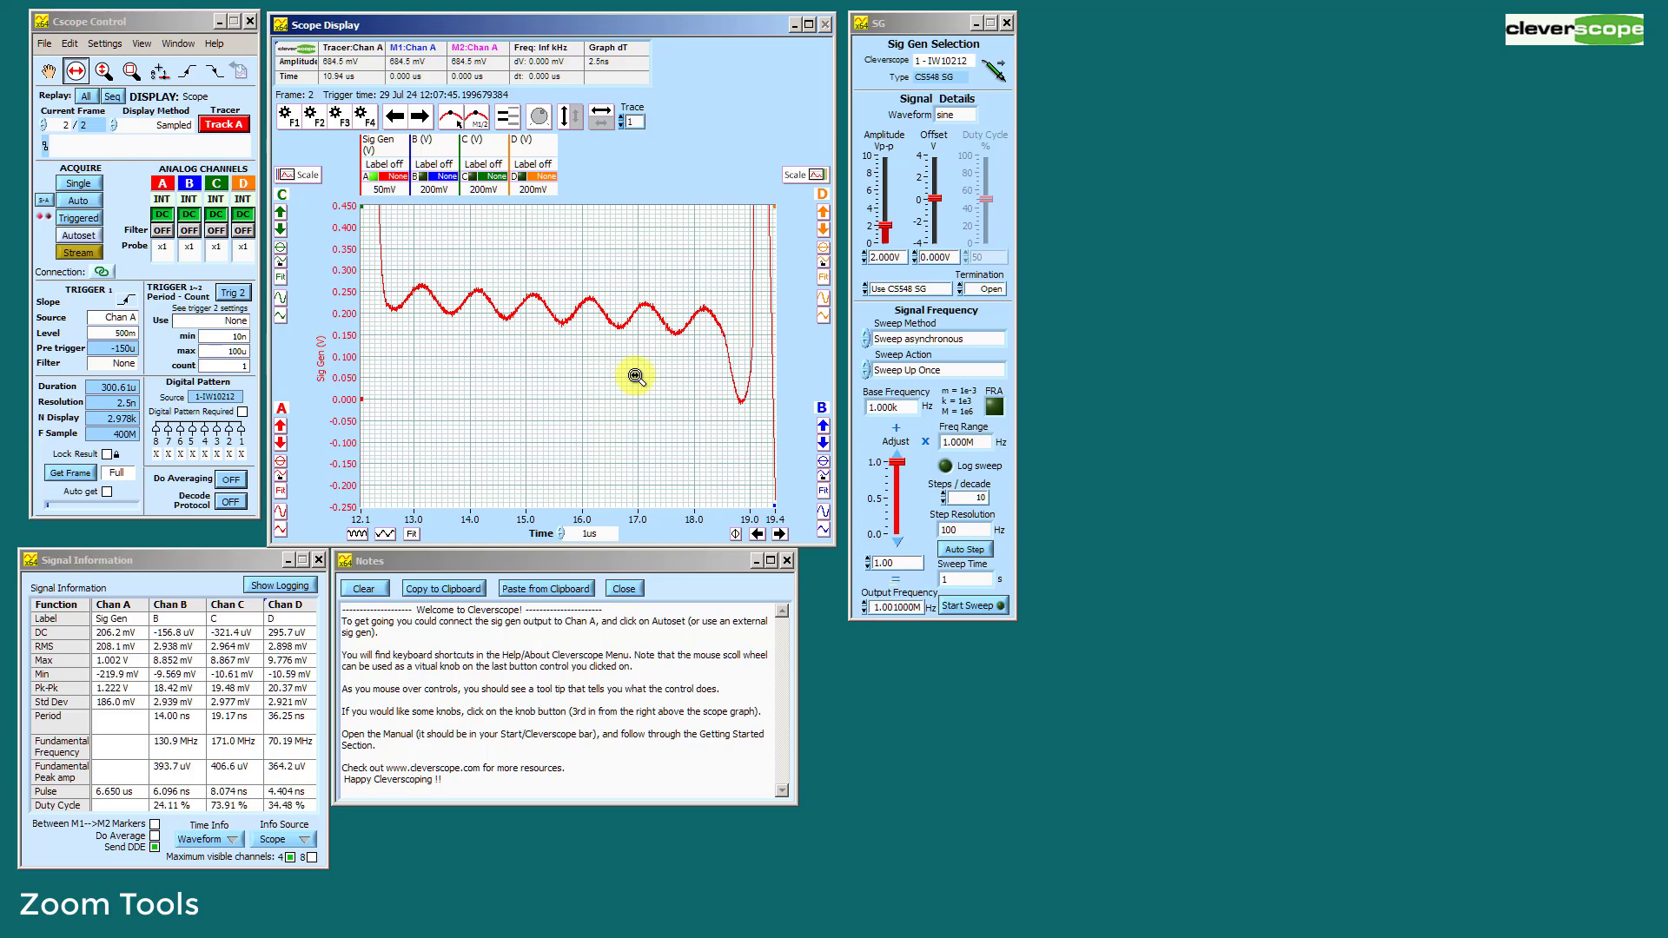
left_click(48, 72)
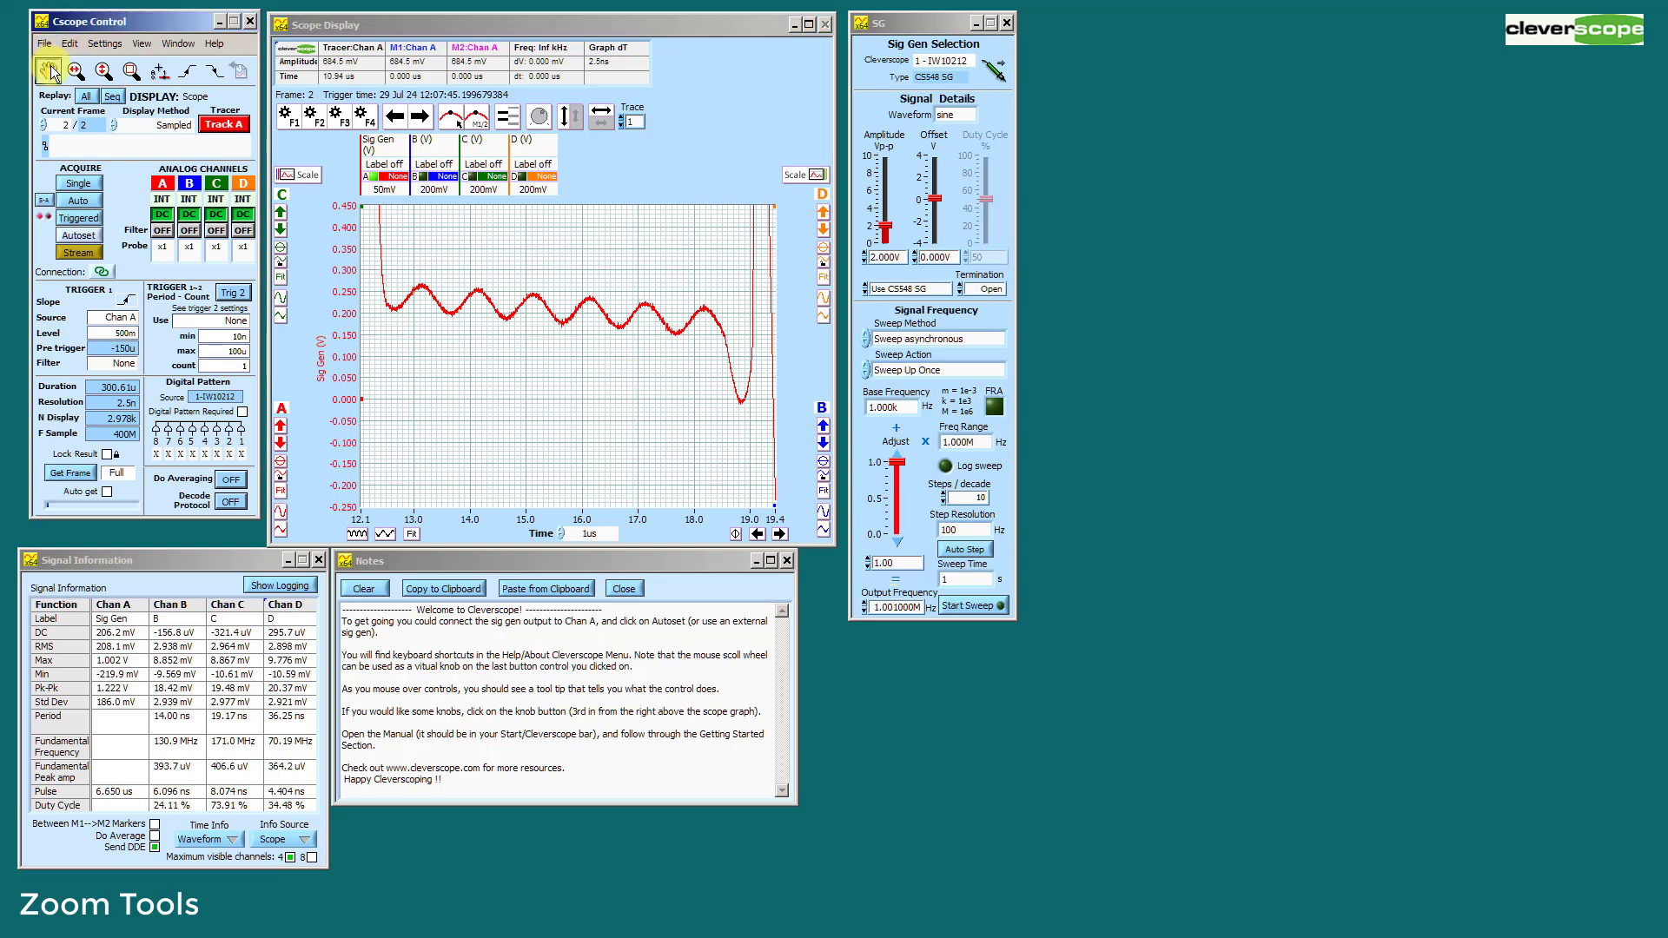
Show the About Cleverscope keyboard shortcuts and place the window beside the signal generator window for reference.
left_click(214, 44)
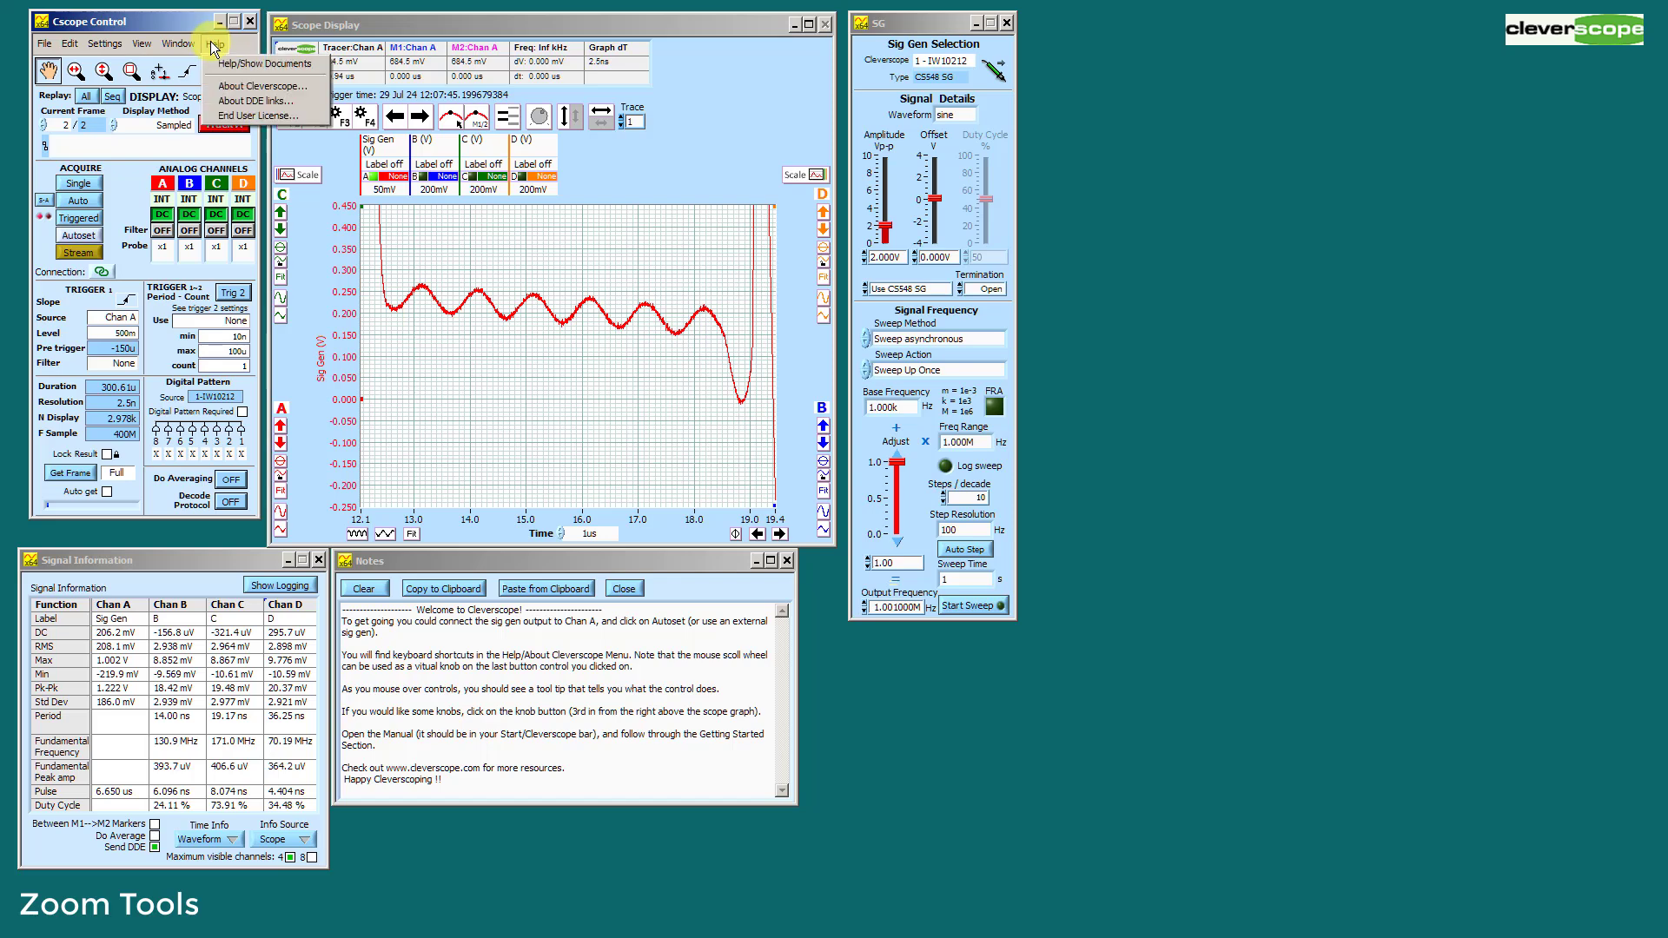
left_click(252, 86)
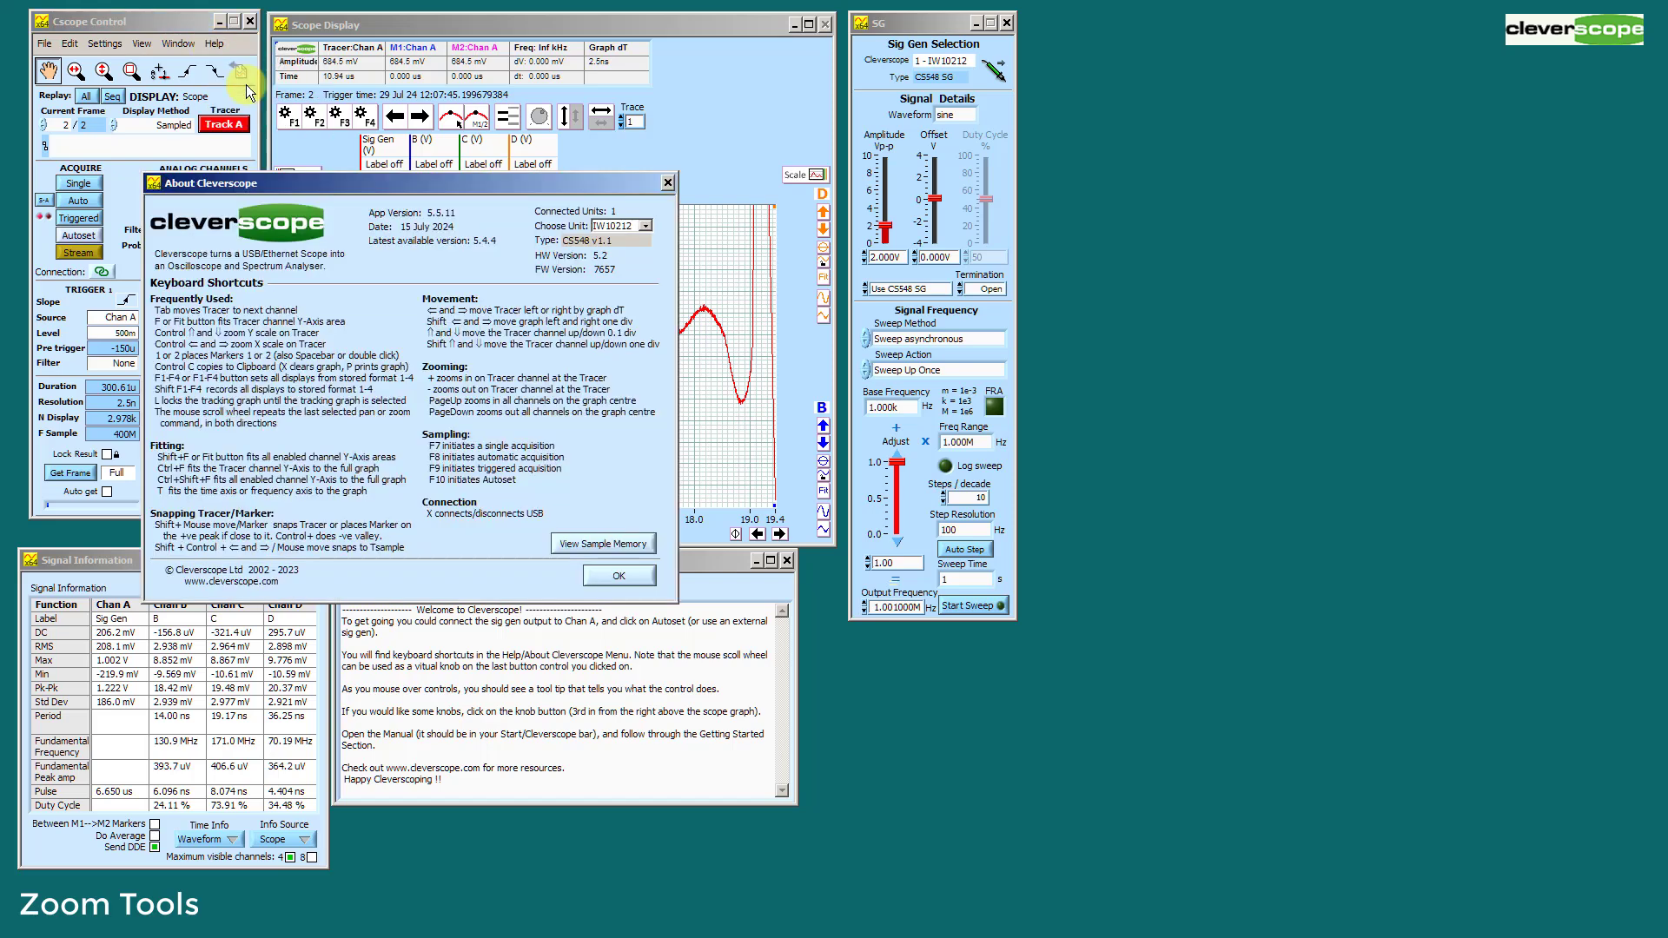
left_click_drag(347, 185, 1216, 134)
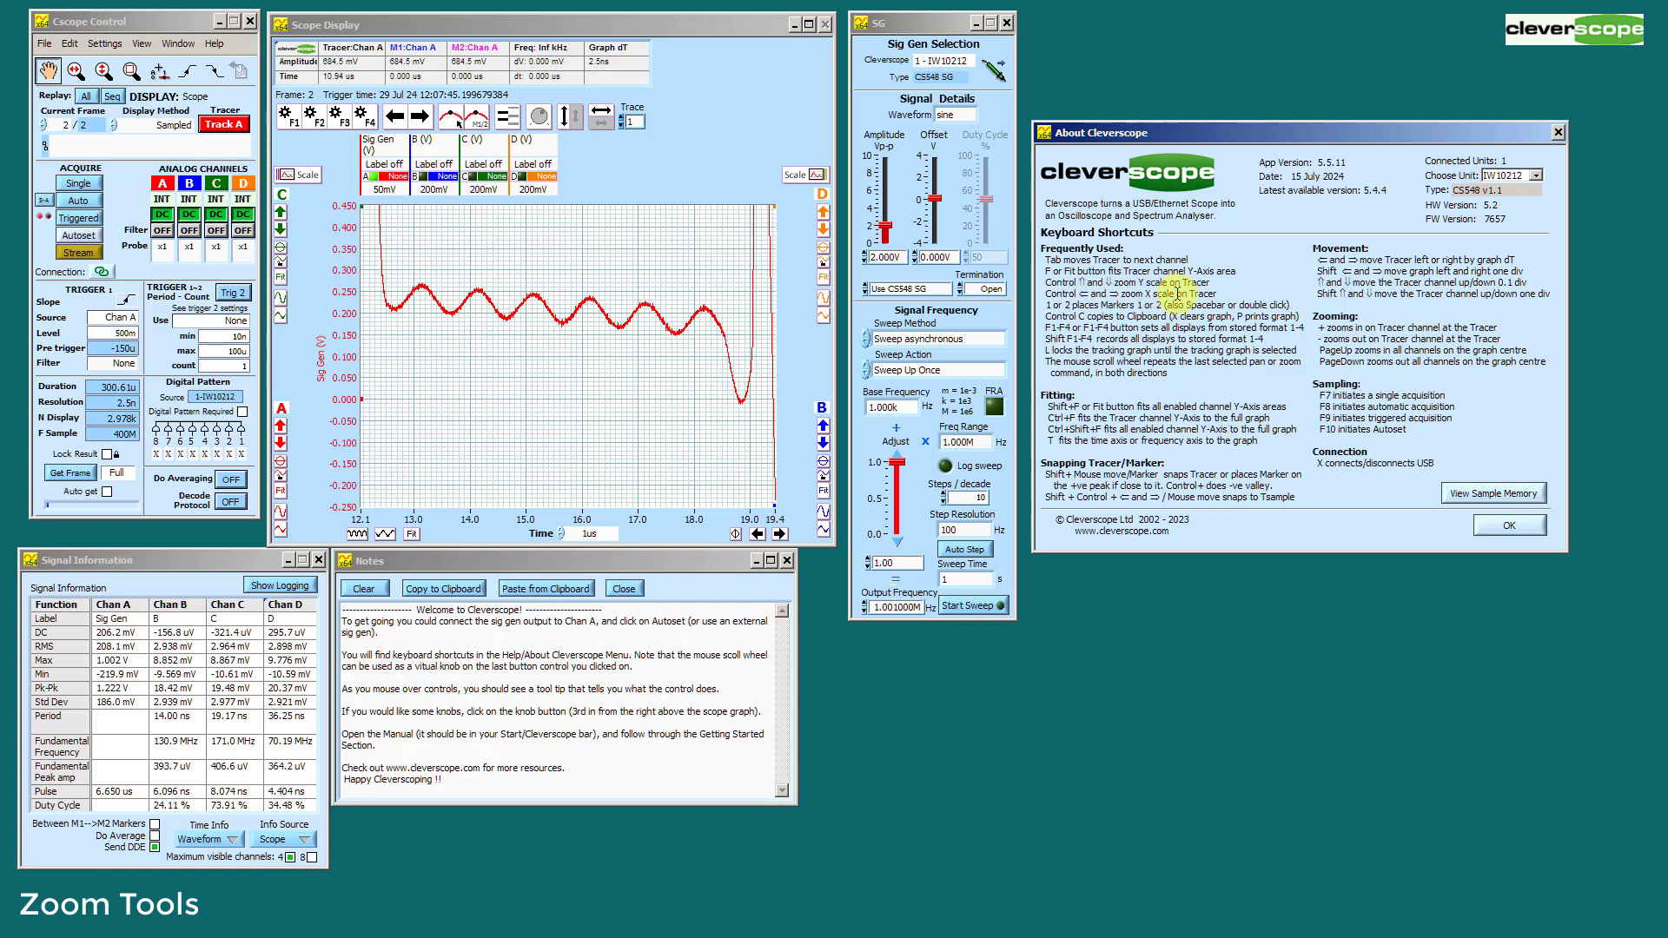
Place marker 1 on the first ripple peak in the gap and marker 2 on the second ripple peak.
left_click(555, 362)
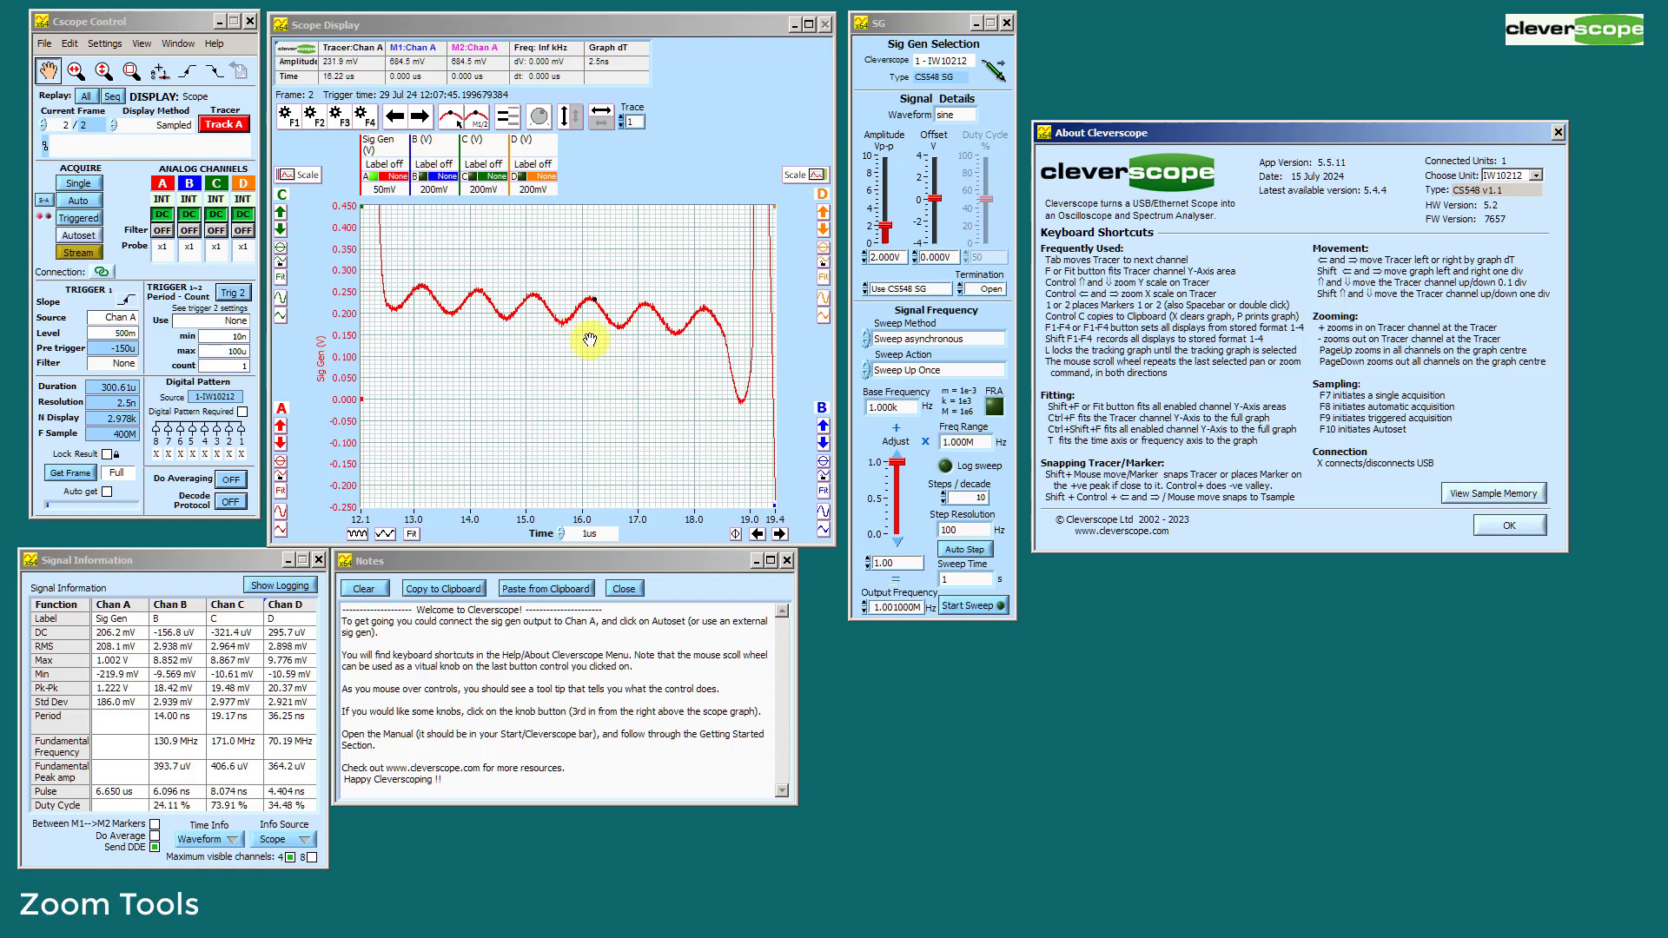
left_click(417, 316)
left_click(422, 312)
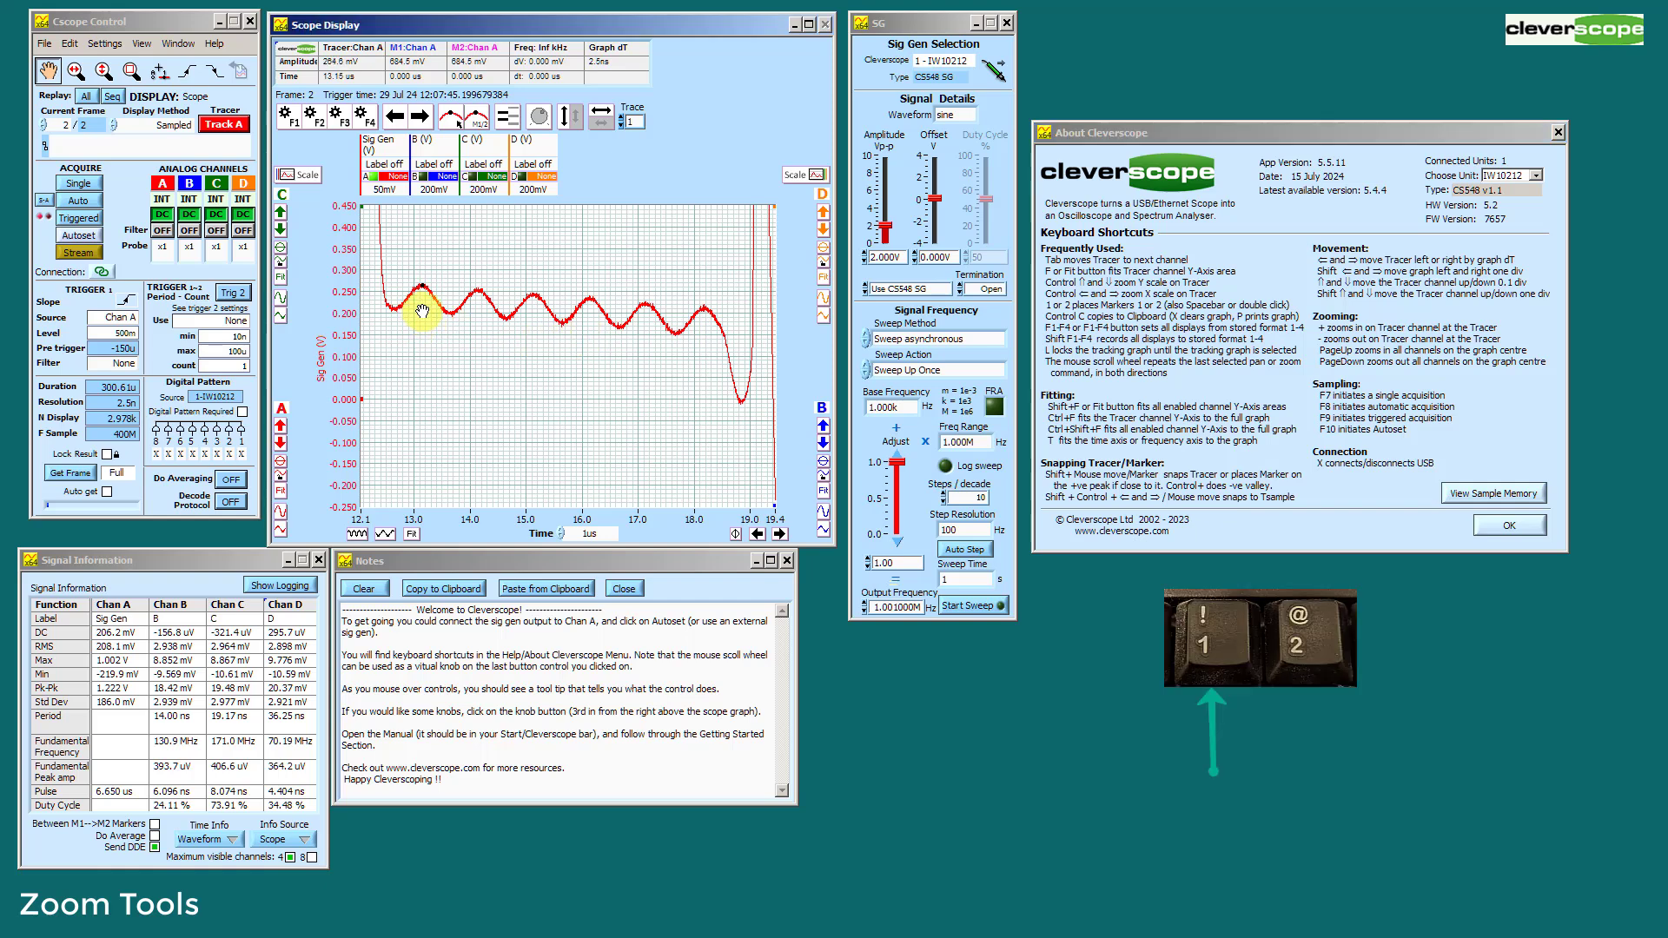
key("1")
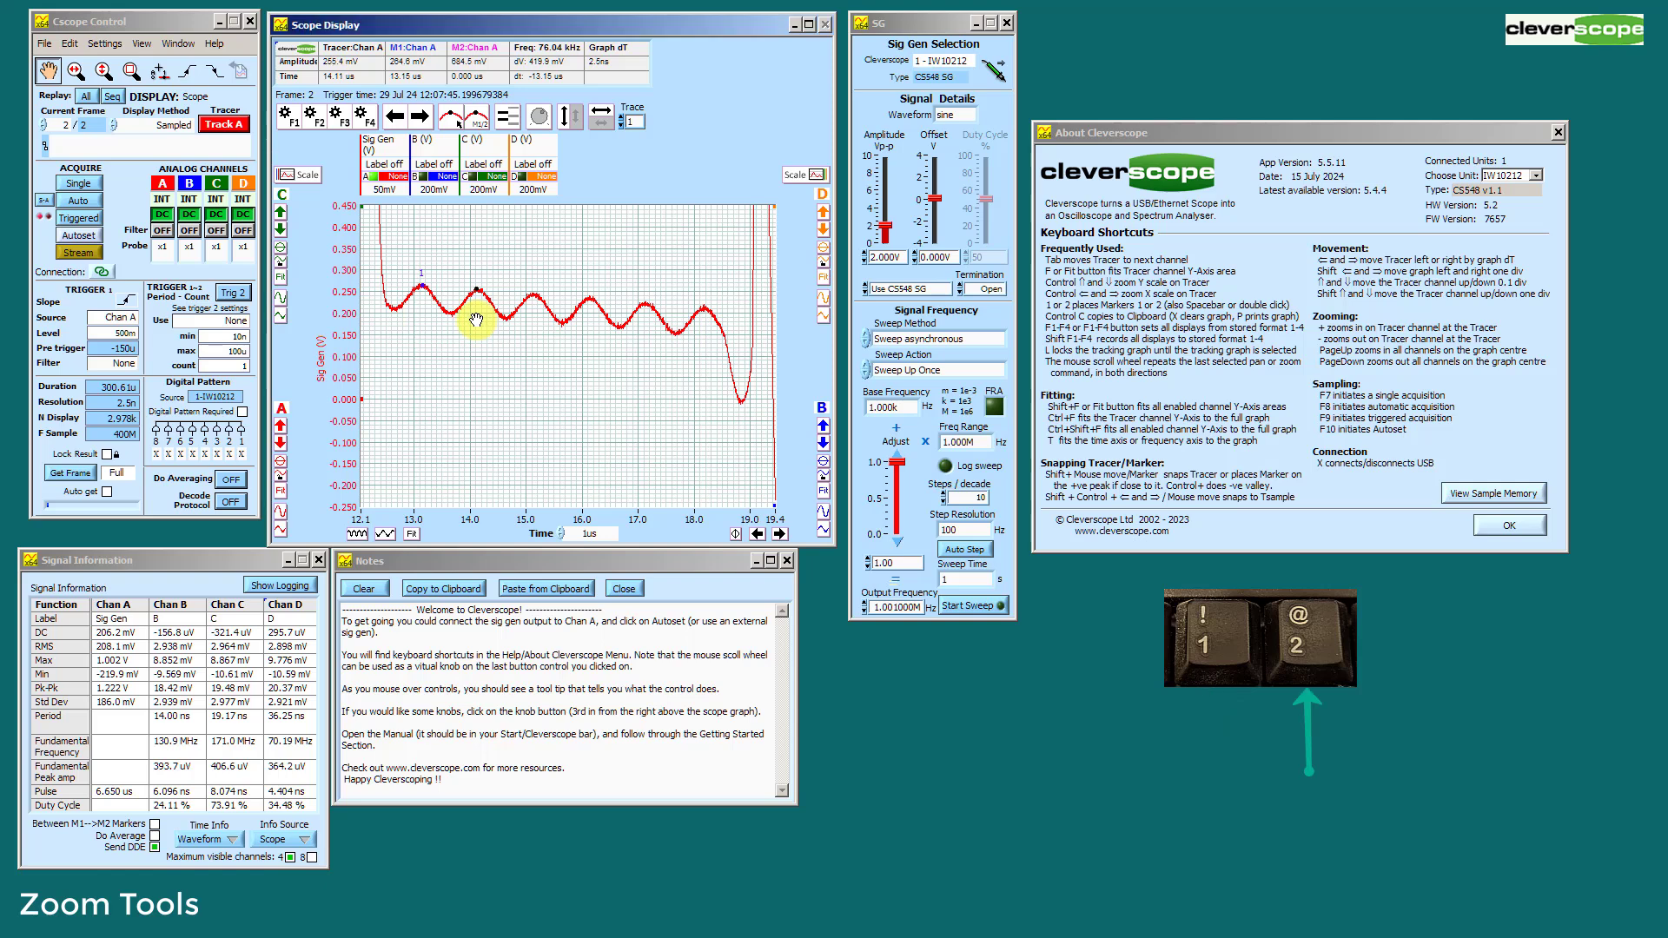
key("2")
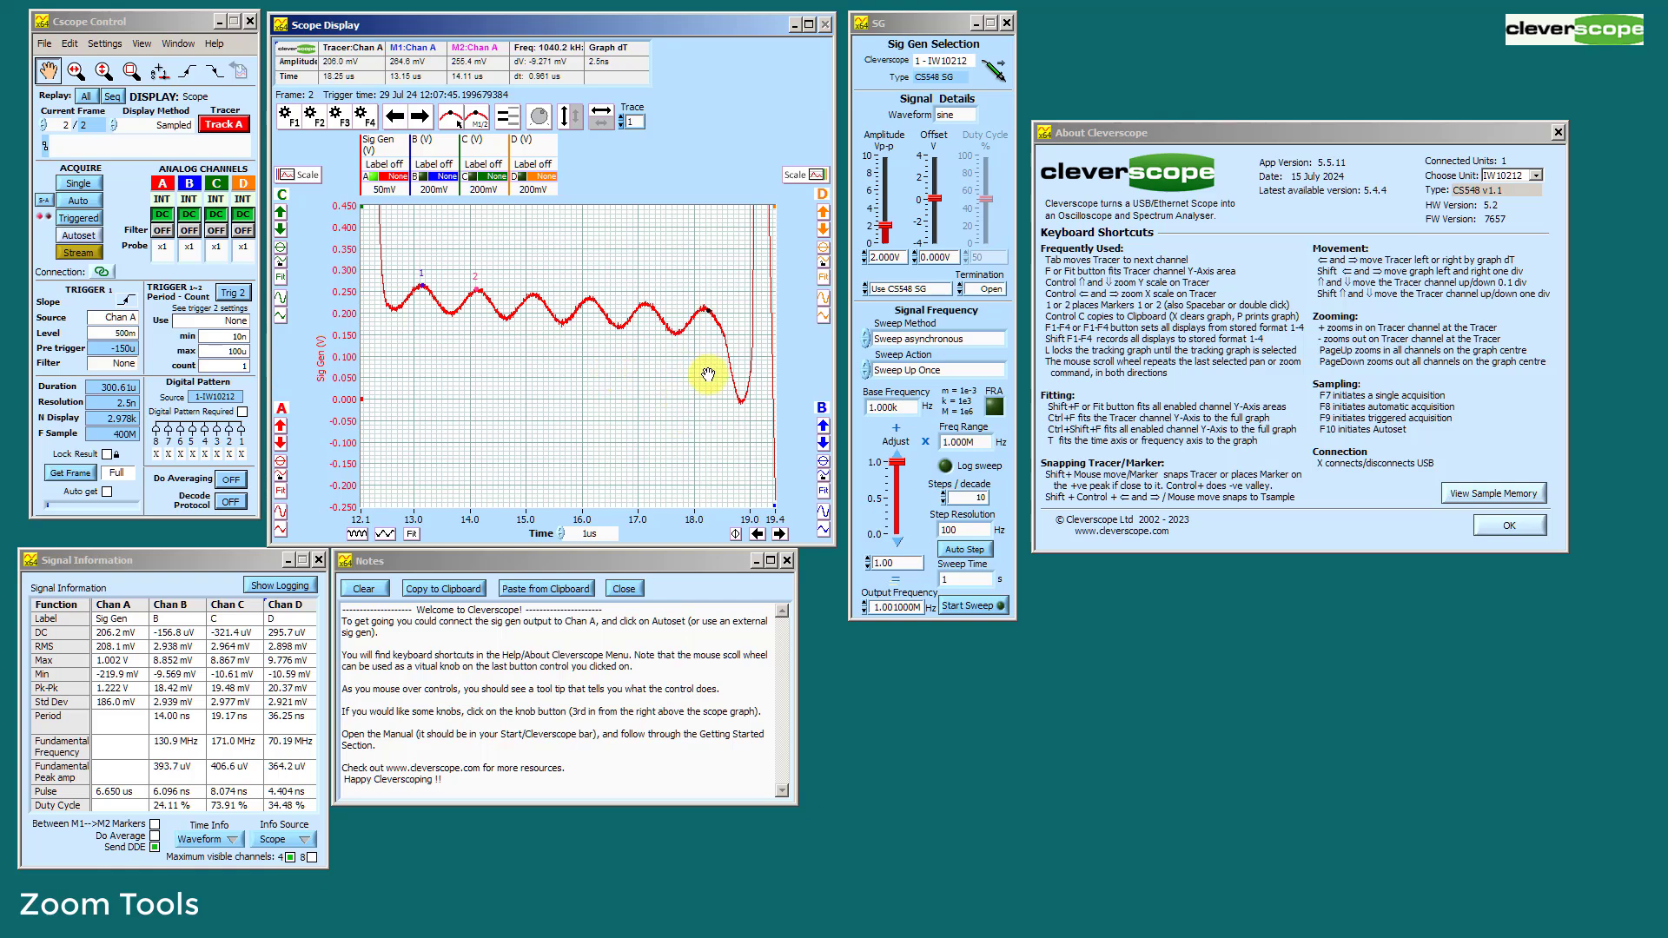
Zoom out around the tracer to 20 µs per division and 250 mV per division.
scroll(708, 374, "down", 2)
scroll(709, 375, "down", 1)
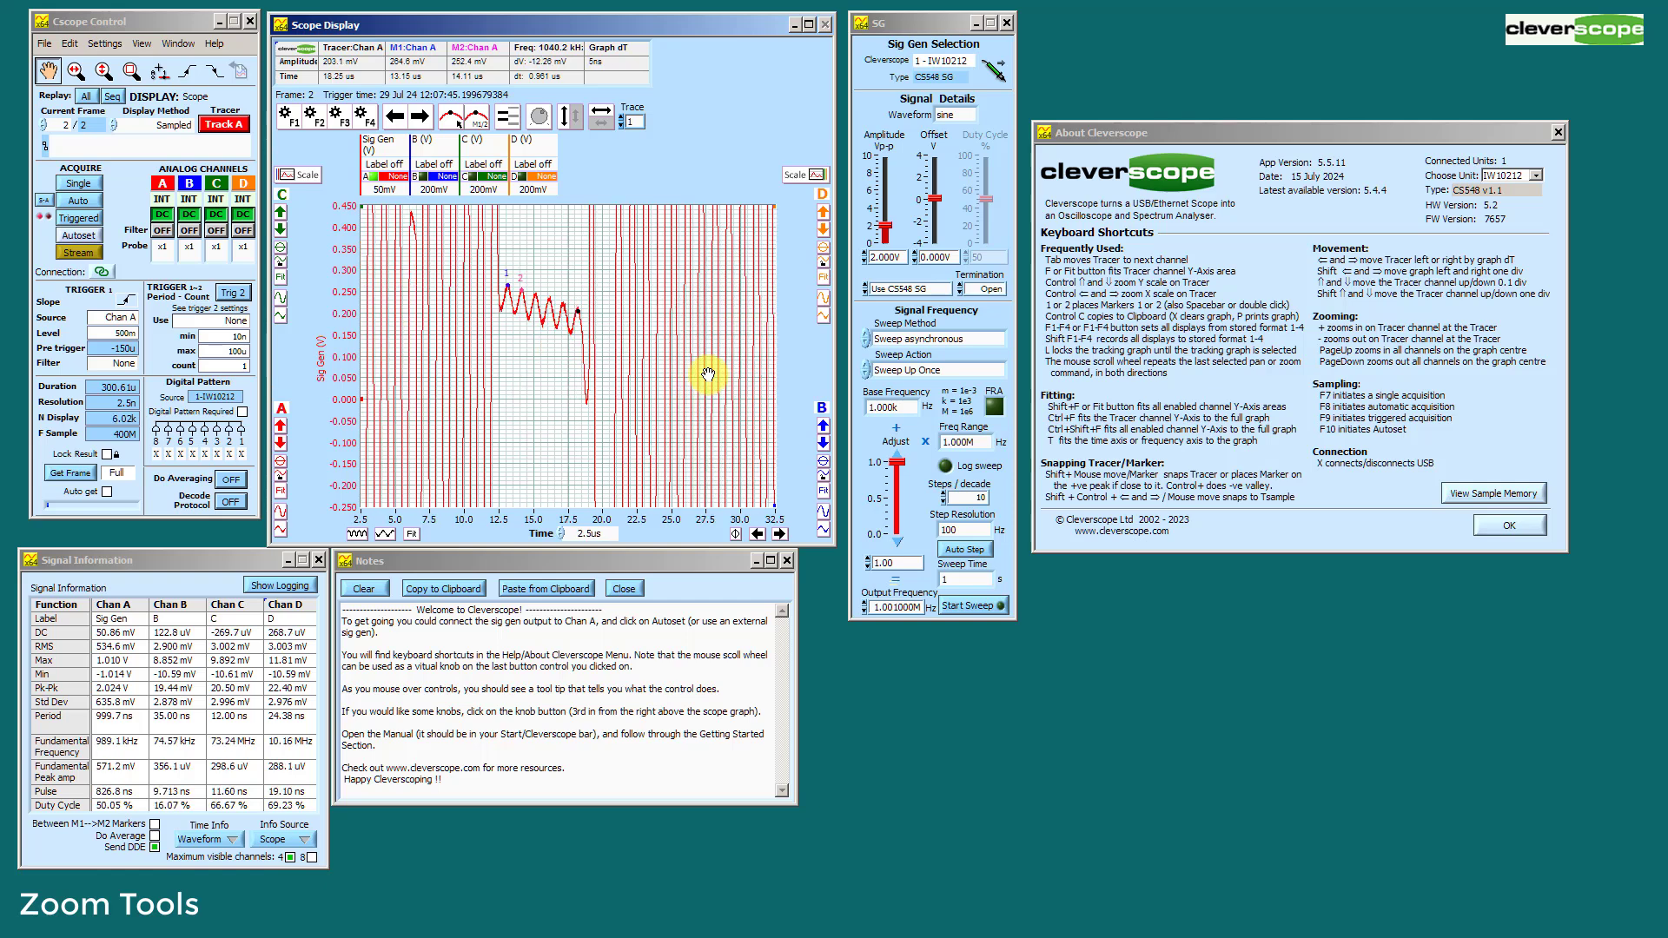
scroll(708, 375, "down", 2)
scroll(708, 374, "down", 1)
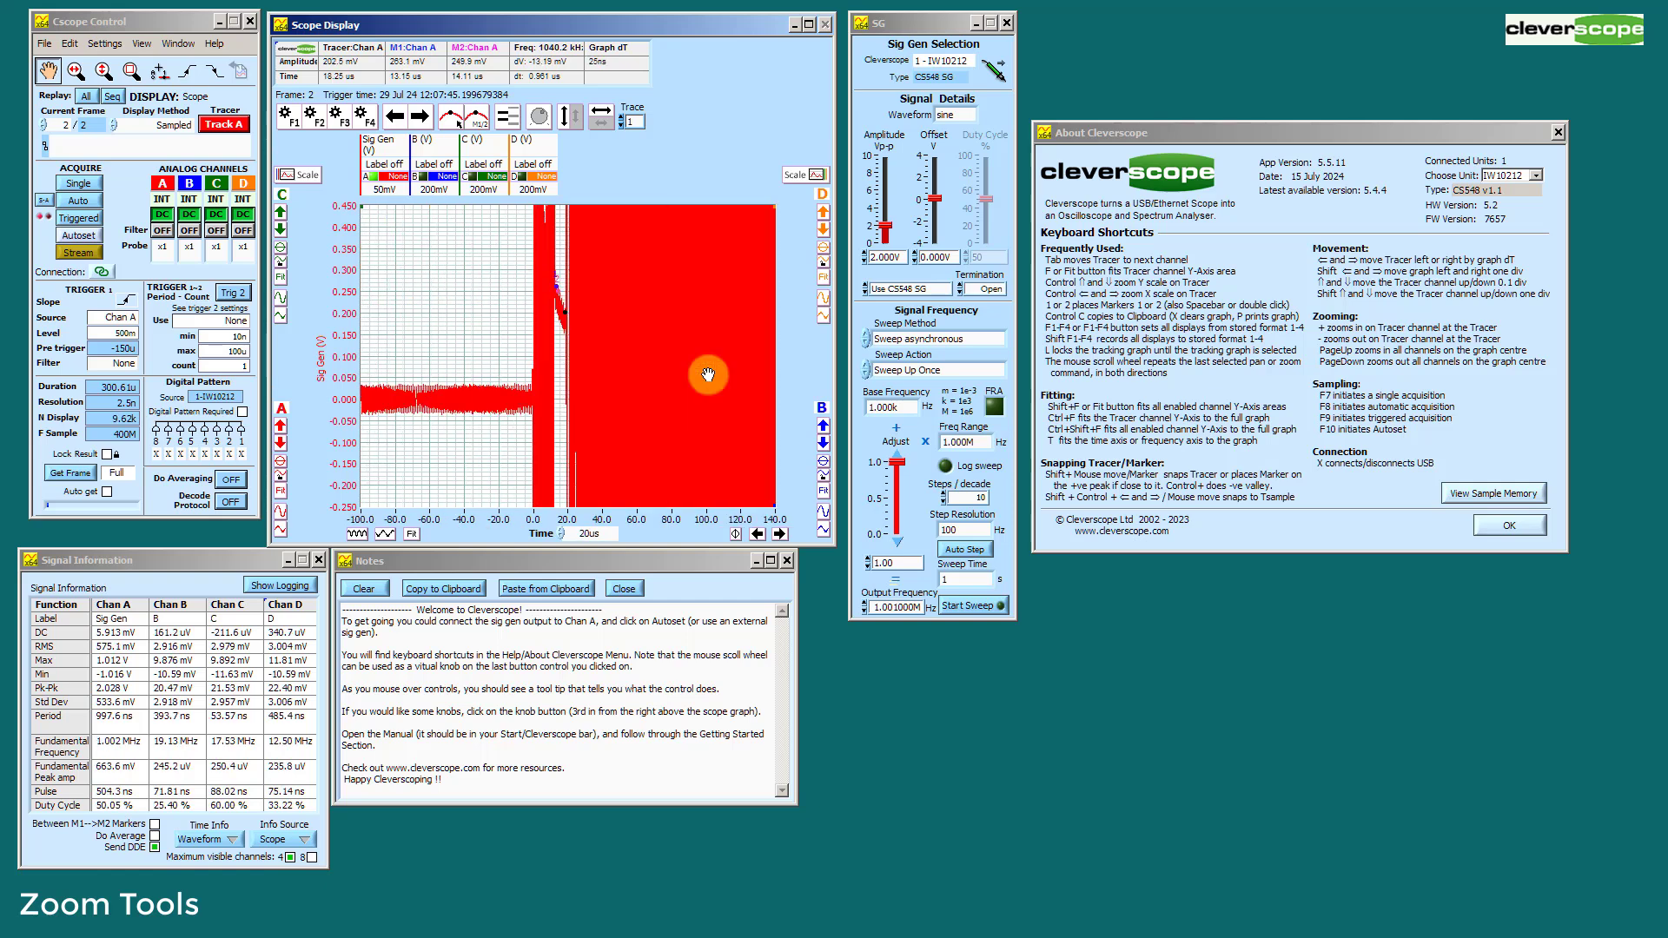
key("ctrl+Down")
key("ctrl+Down")
key("ctrl+Down")
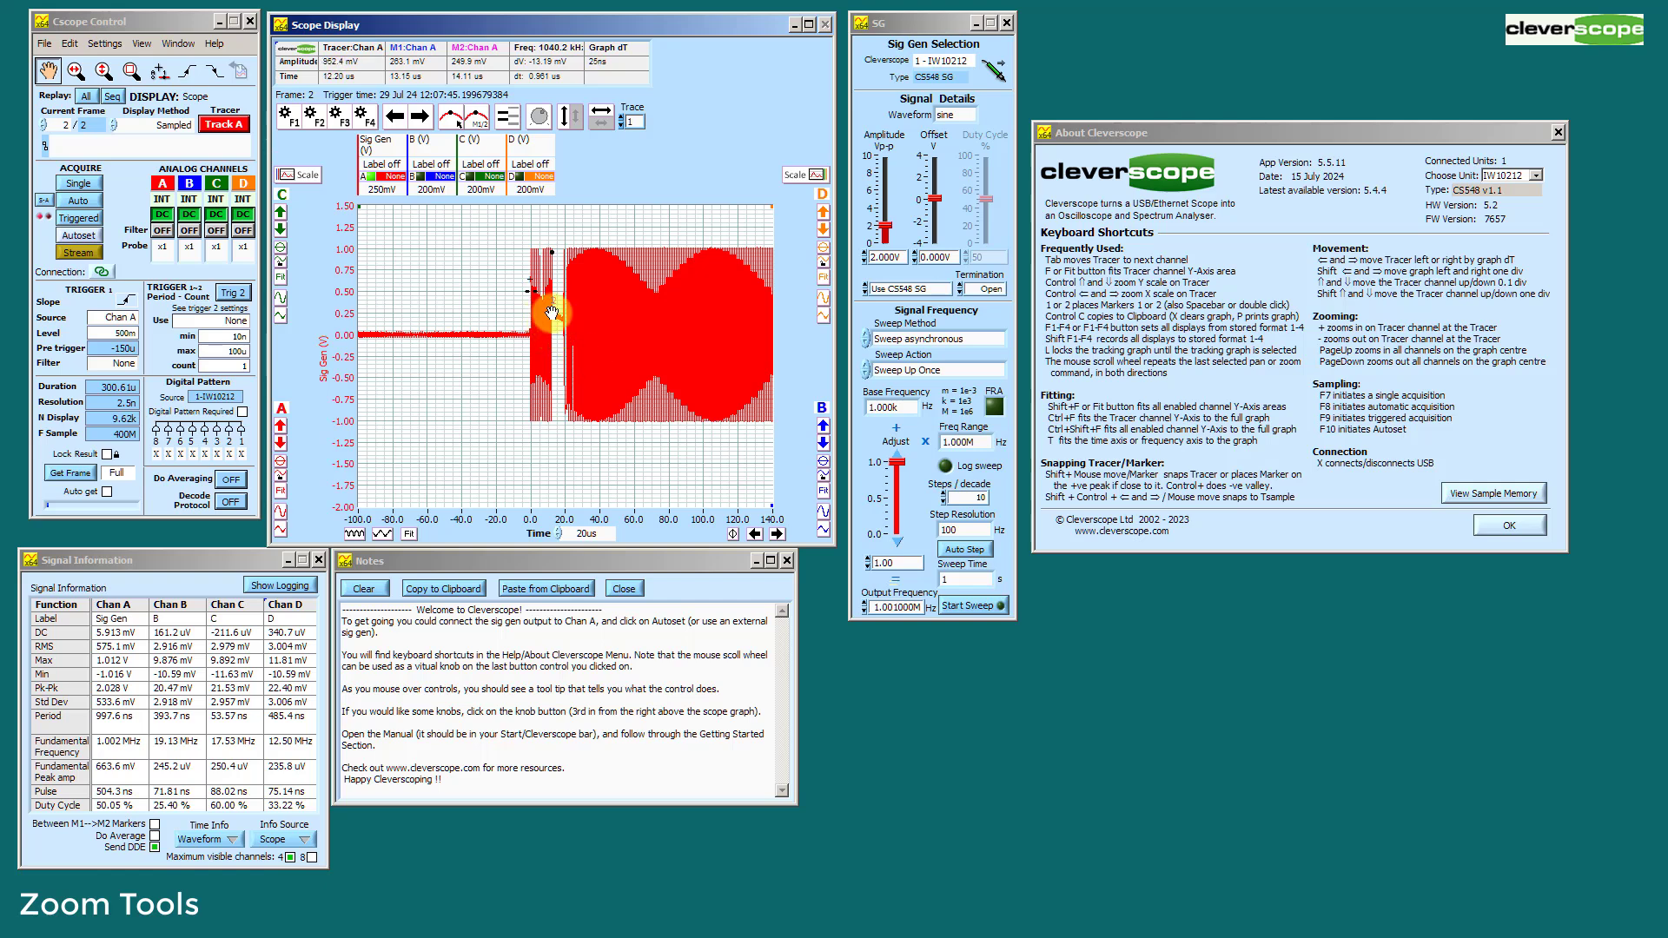
Zoom in at the tracer near the start of the gap to 100 mV and 100 ns per division.
key("ctrl+Up")
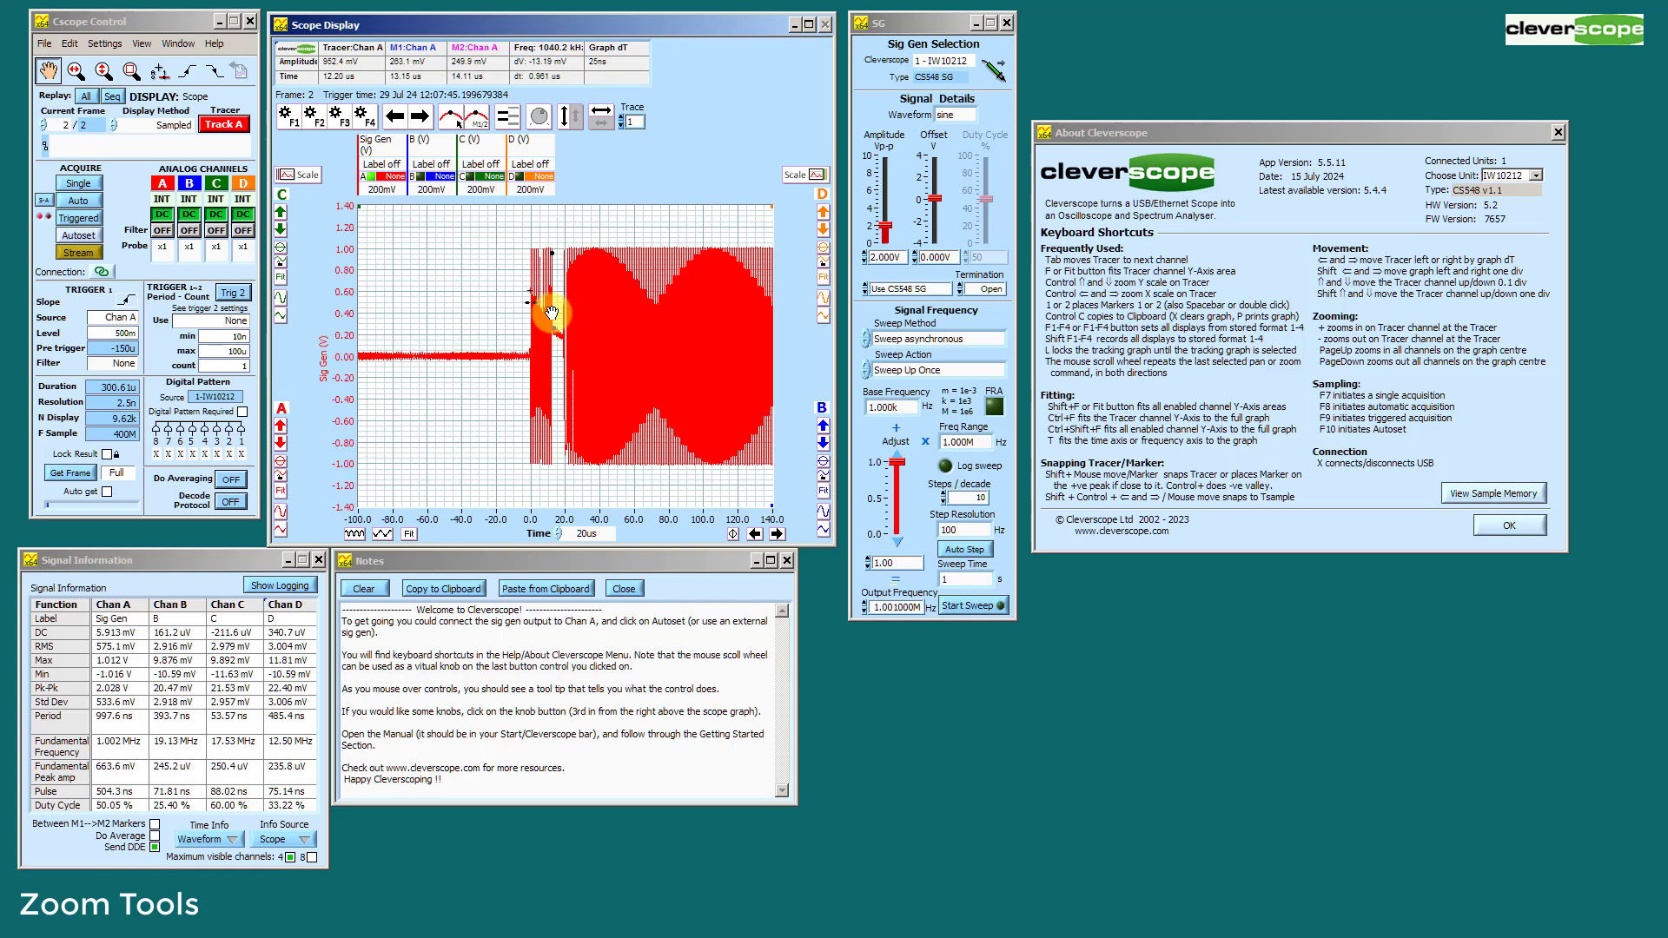
key("ctrl+Up")
key("ctrl+Right")
key("ctrl+Right")
key("ctrl+Right")
key("ctrl+Right")
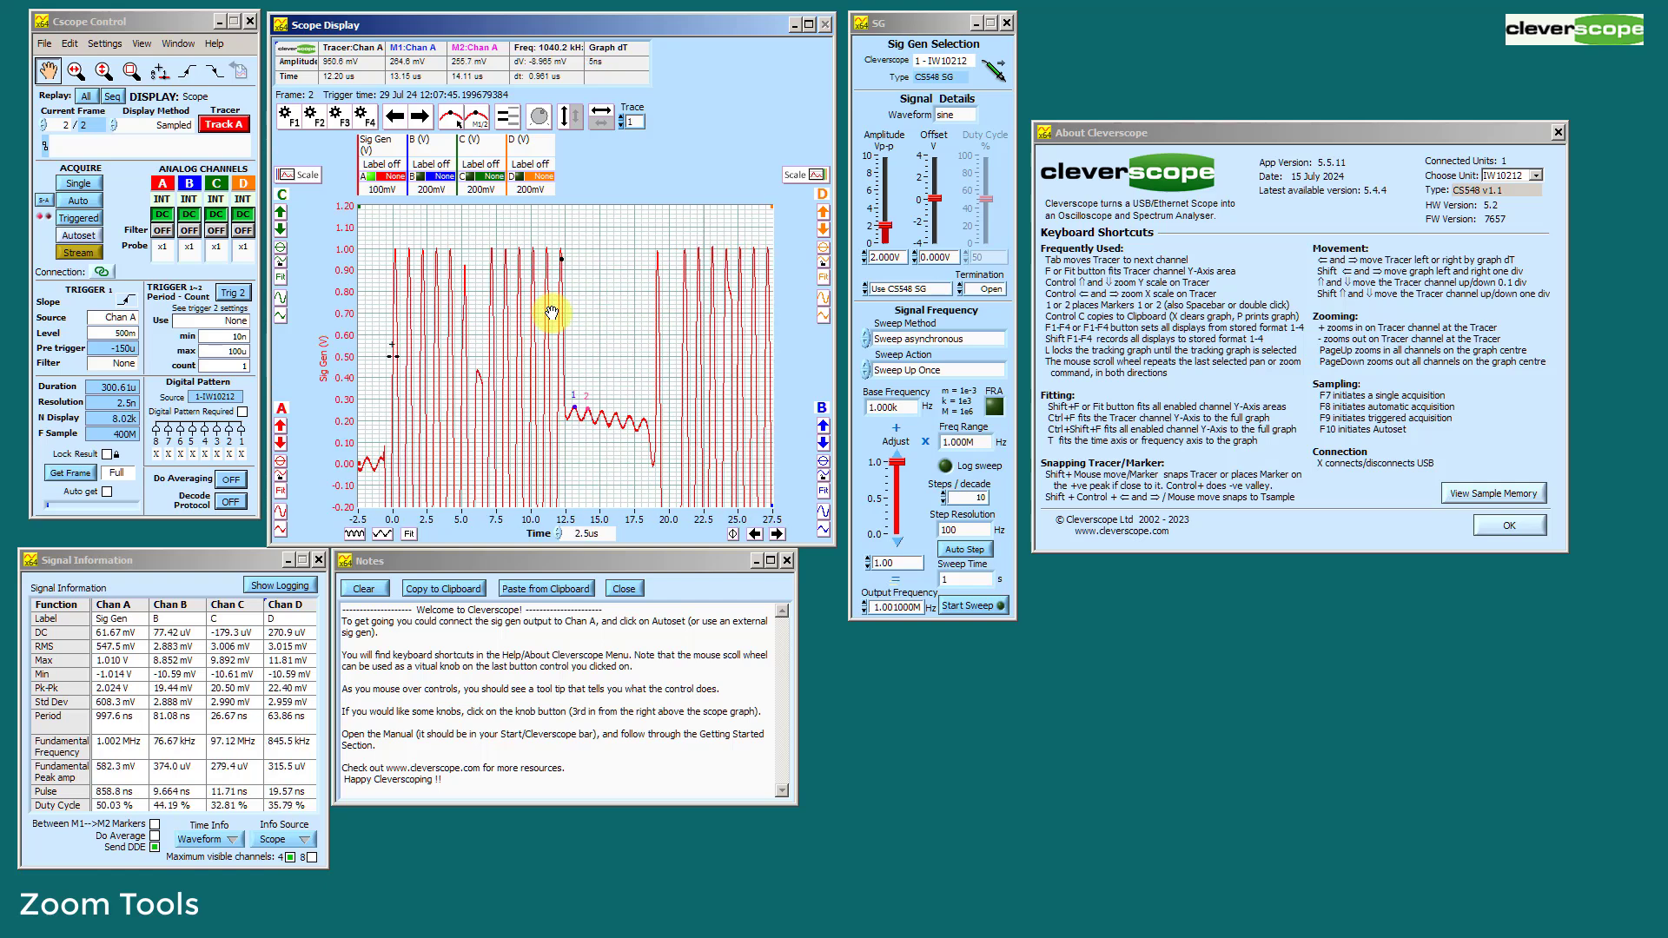
key("ctrl+Right")
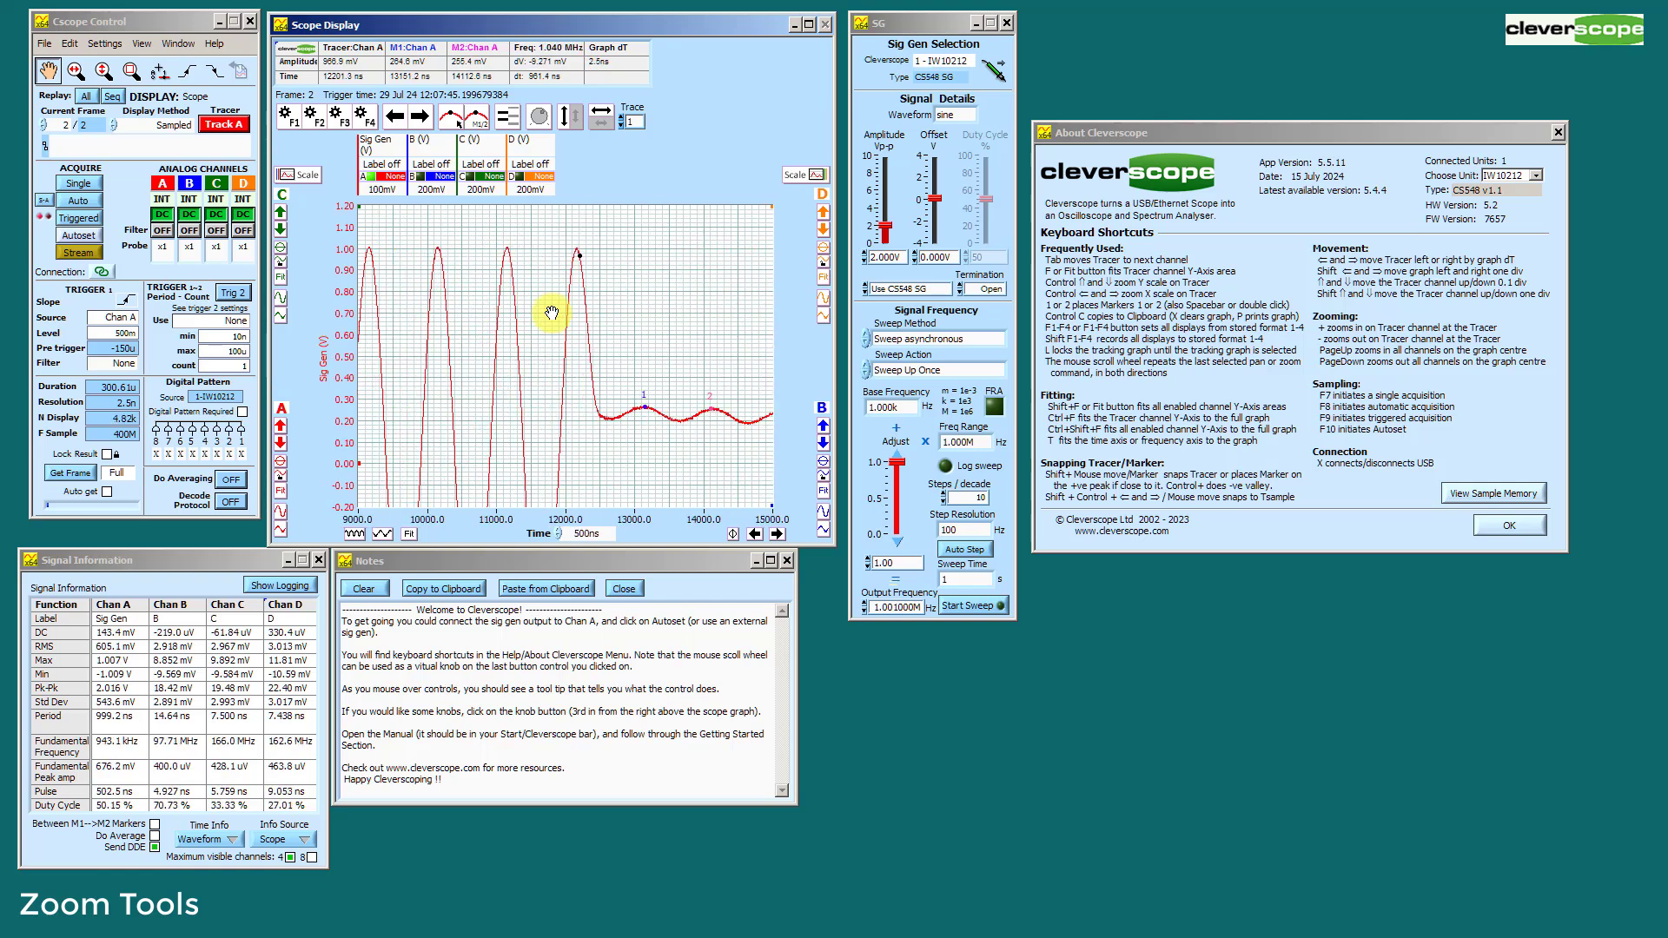
key("ctrl+Right")
Zoom back out around the tracer to 1 µs and 250 mV per division.
key("ctrl+Left")
key("ctrl+Left")
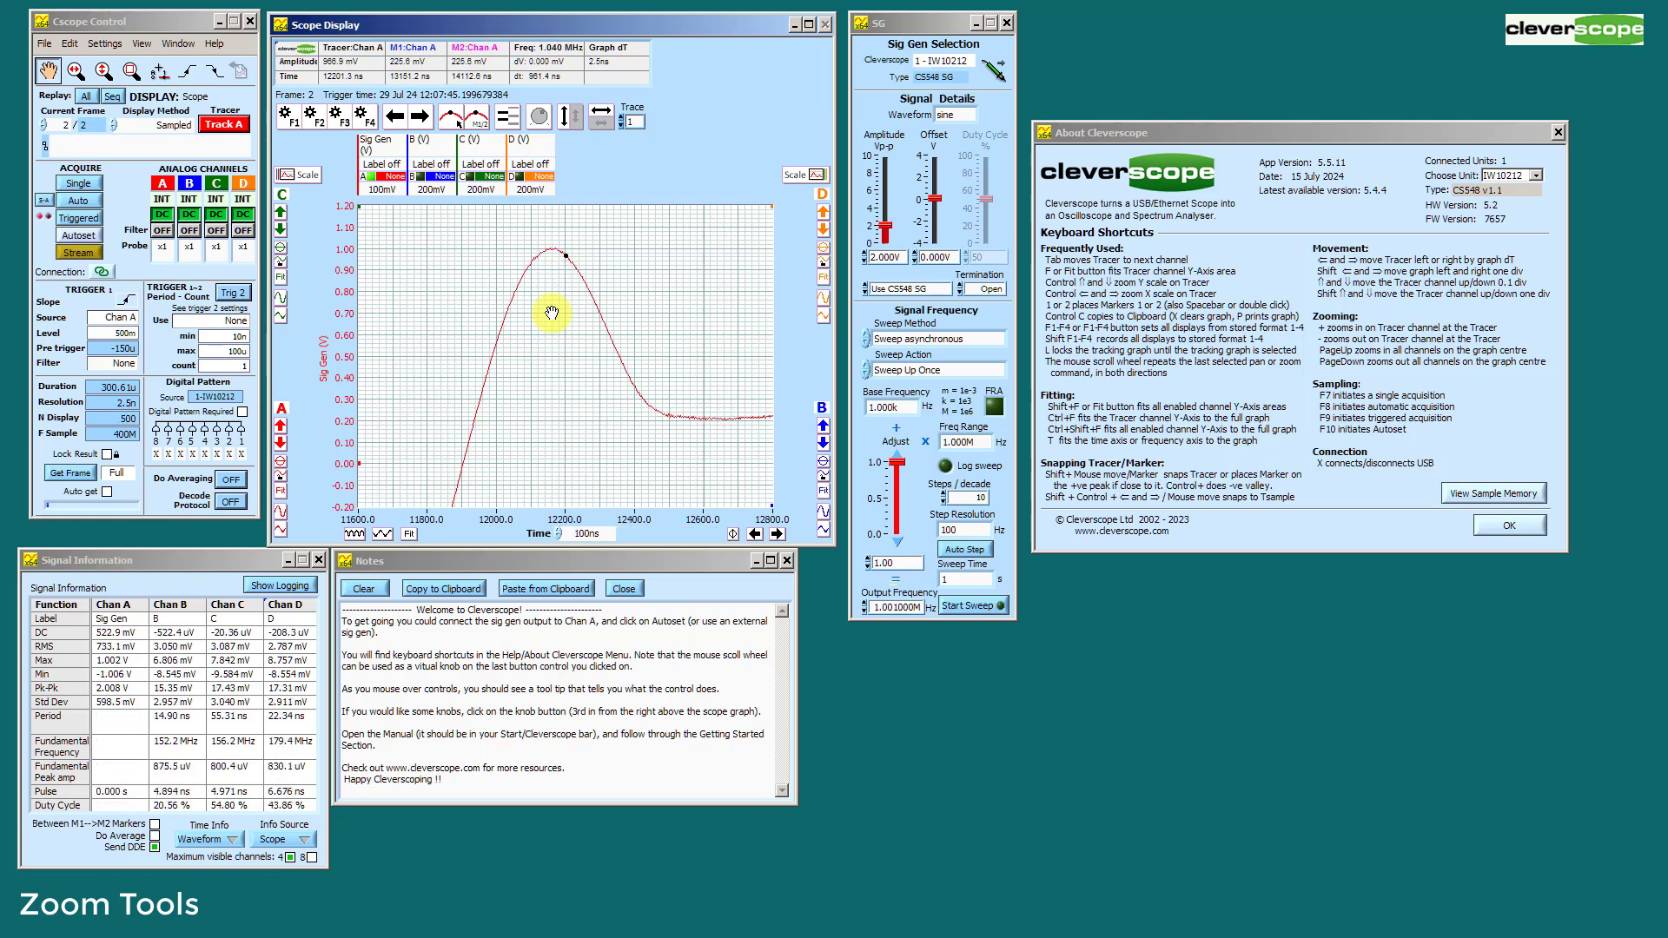
key("ctrl+Down")
key("ctrl+Down")
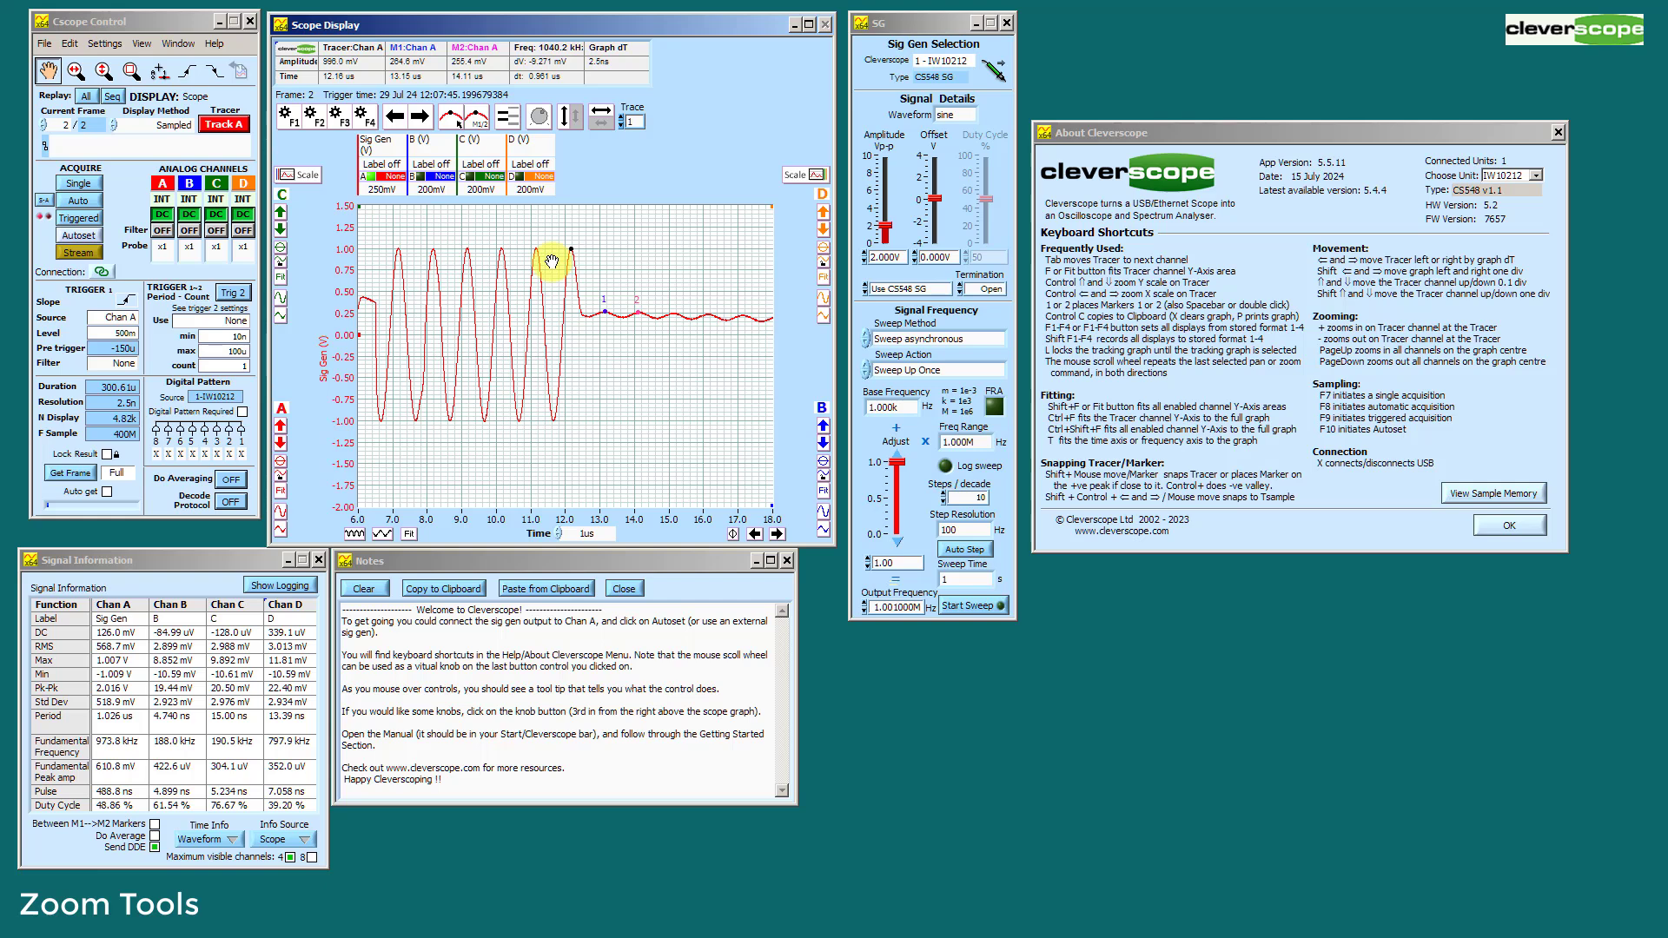
Pan the waveform and fit the whole capture along the time axis, toggling to the previous graph setting and forward again.
left_click_drag(383, 336, 521, 392)
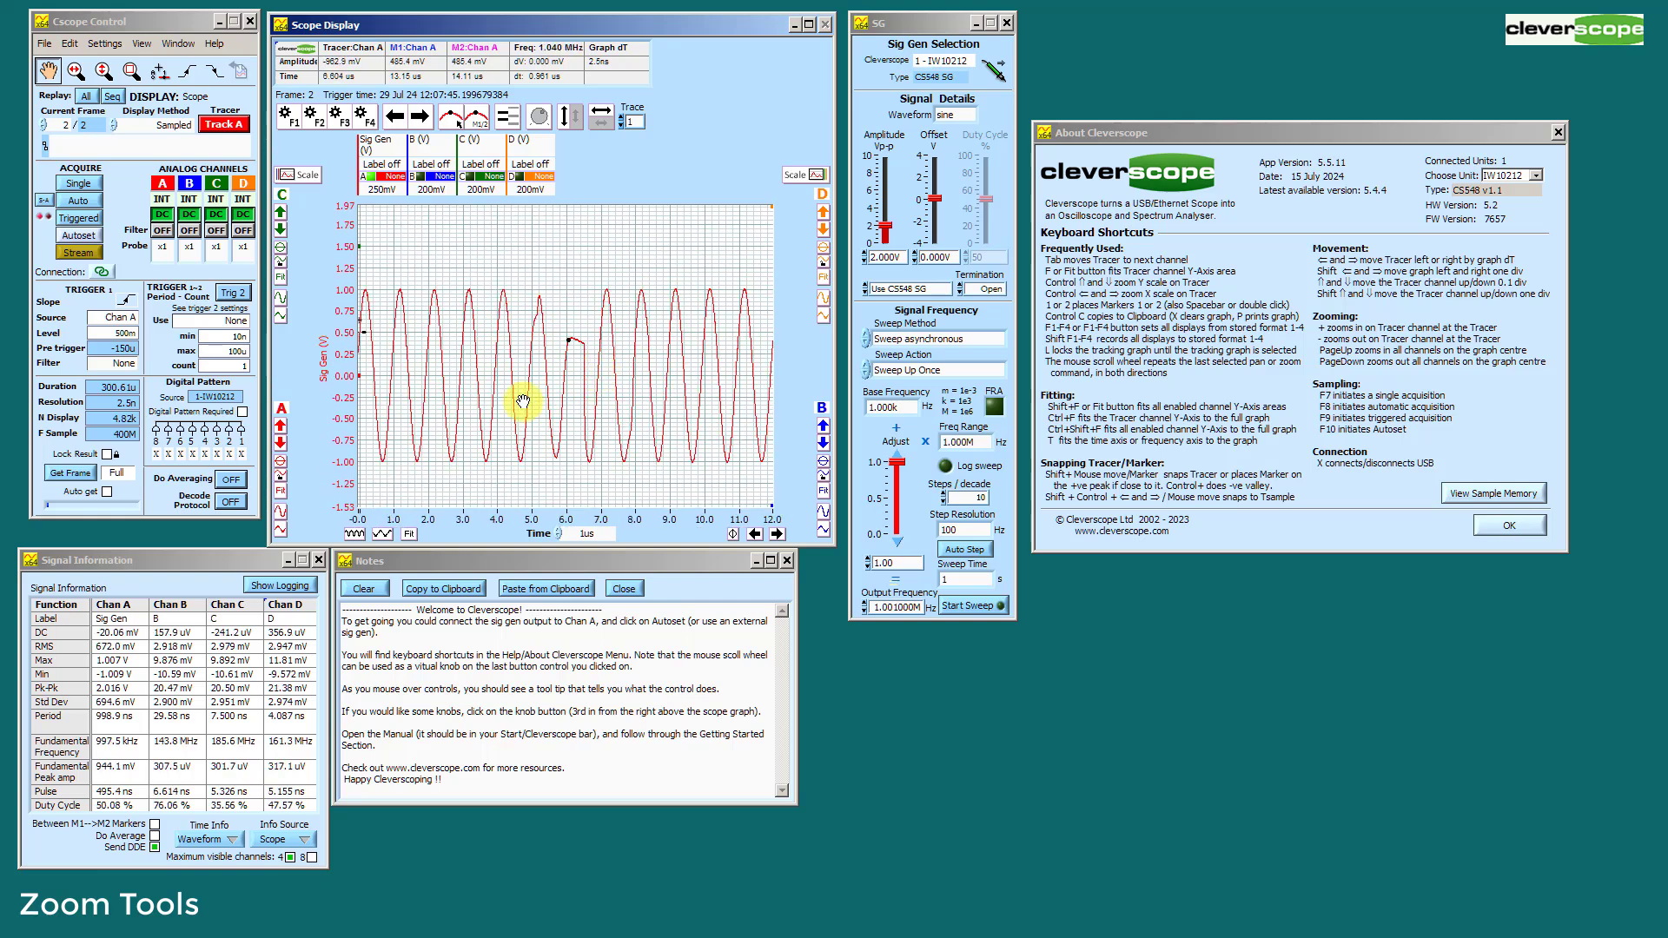
left_click(409, 534)
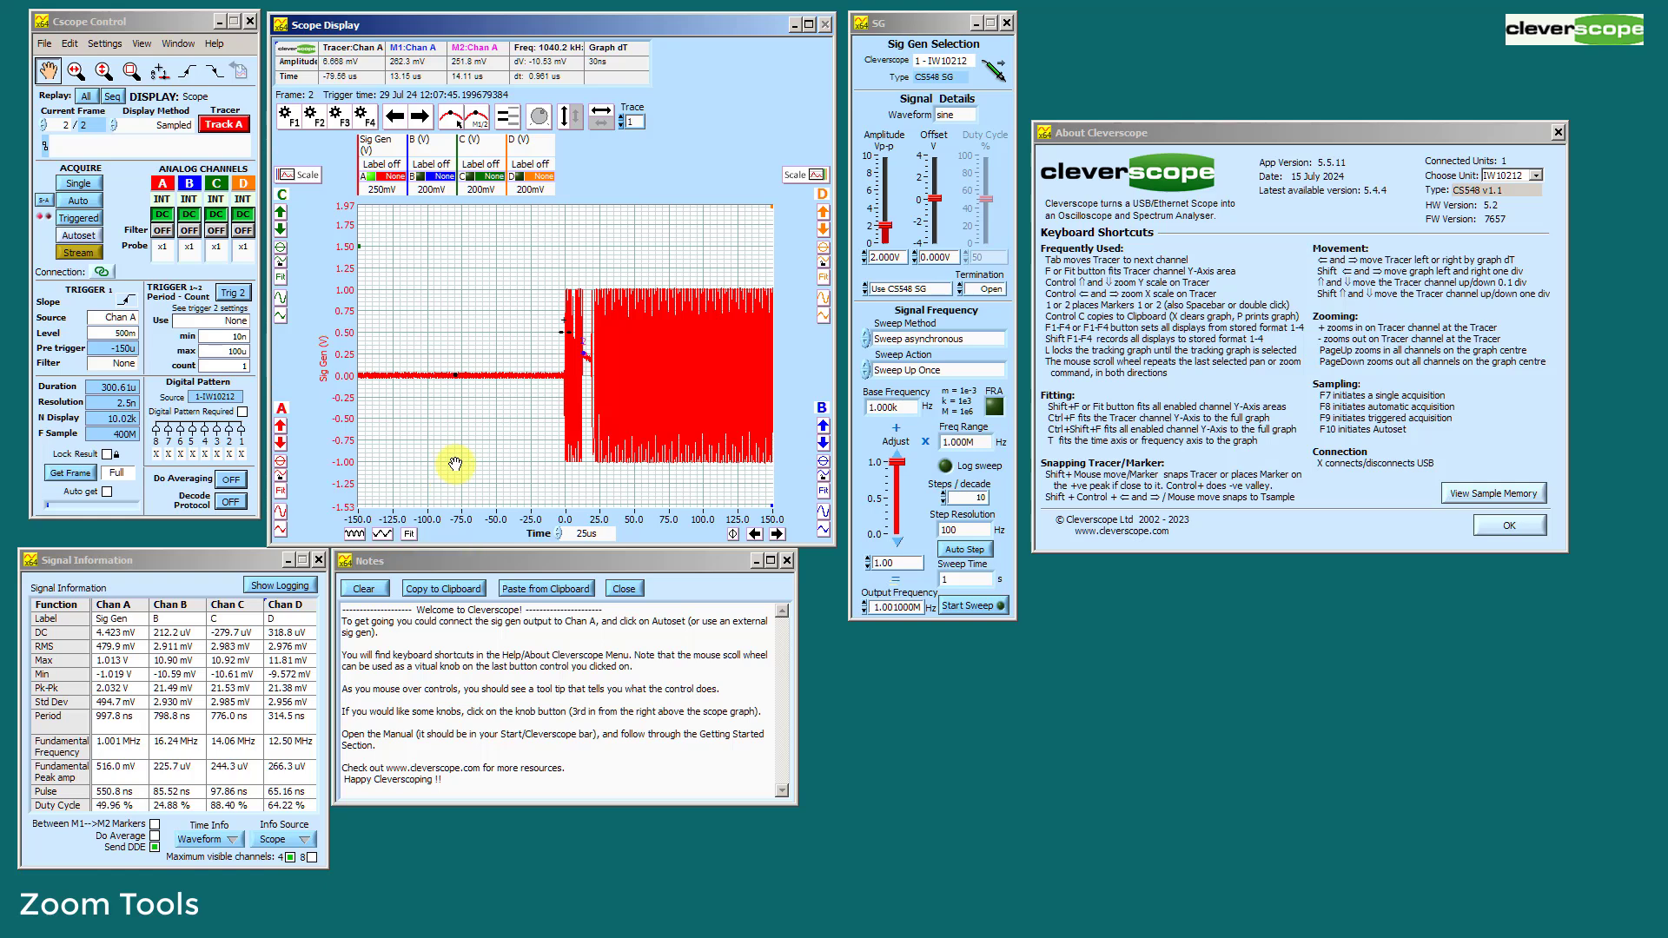
left_click(395, 117)
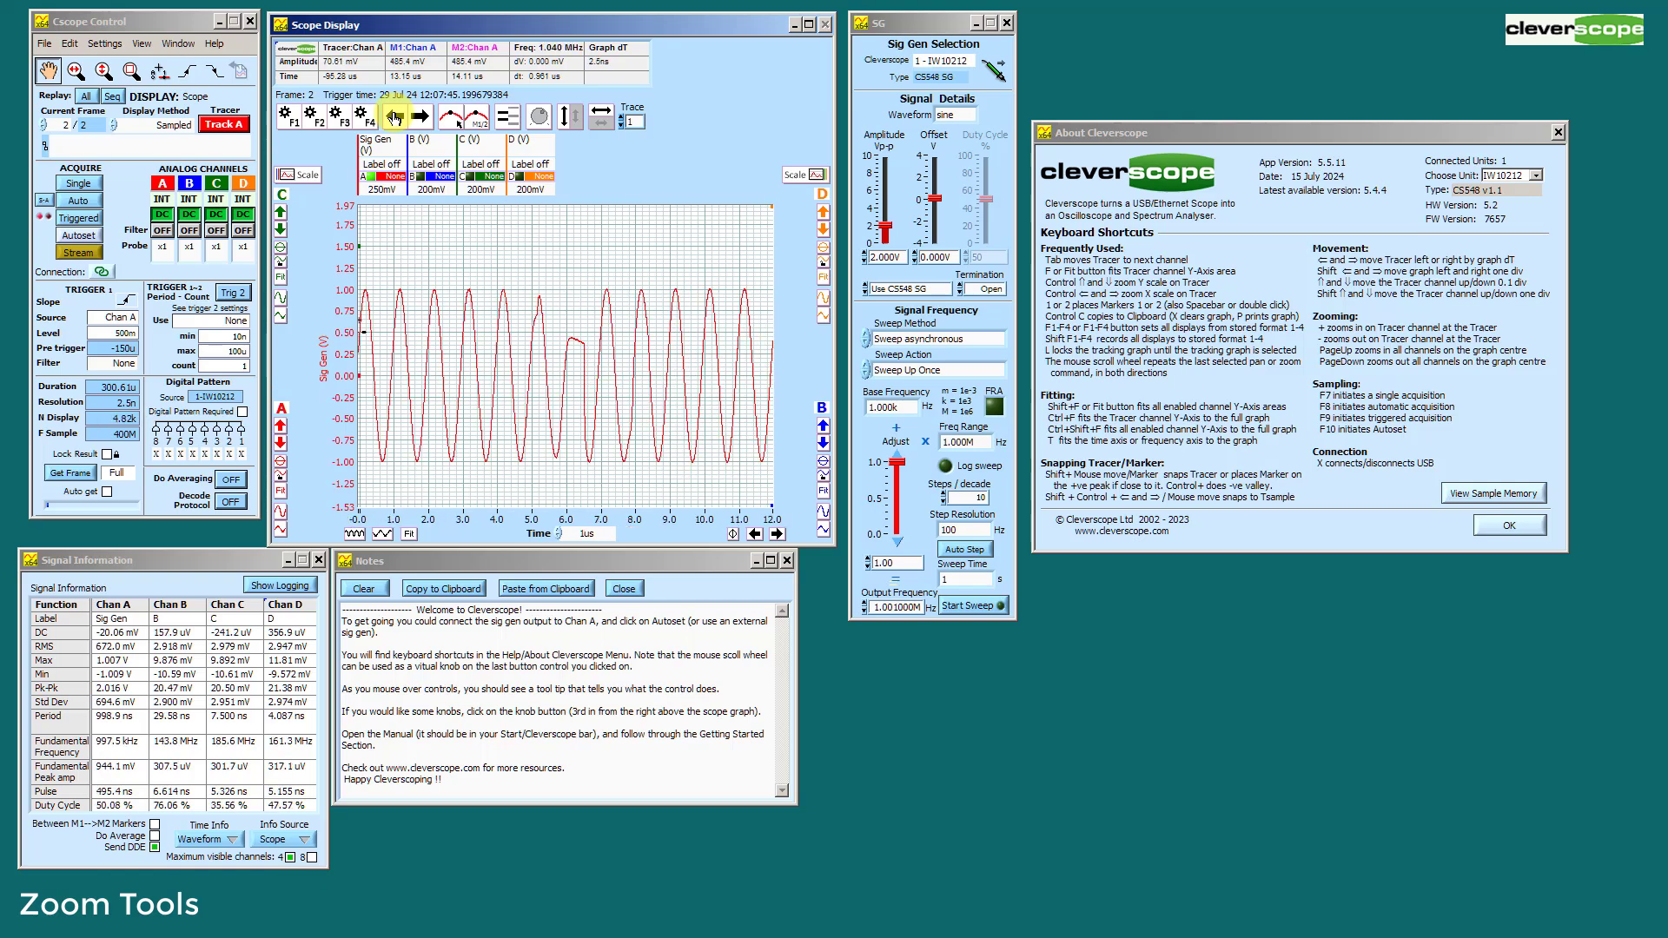
left_click(421, 117)
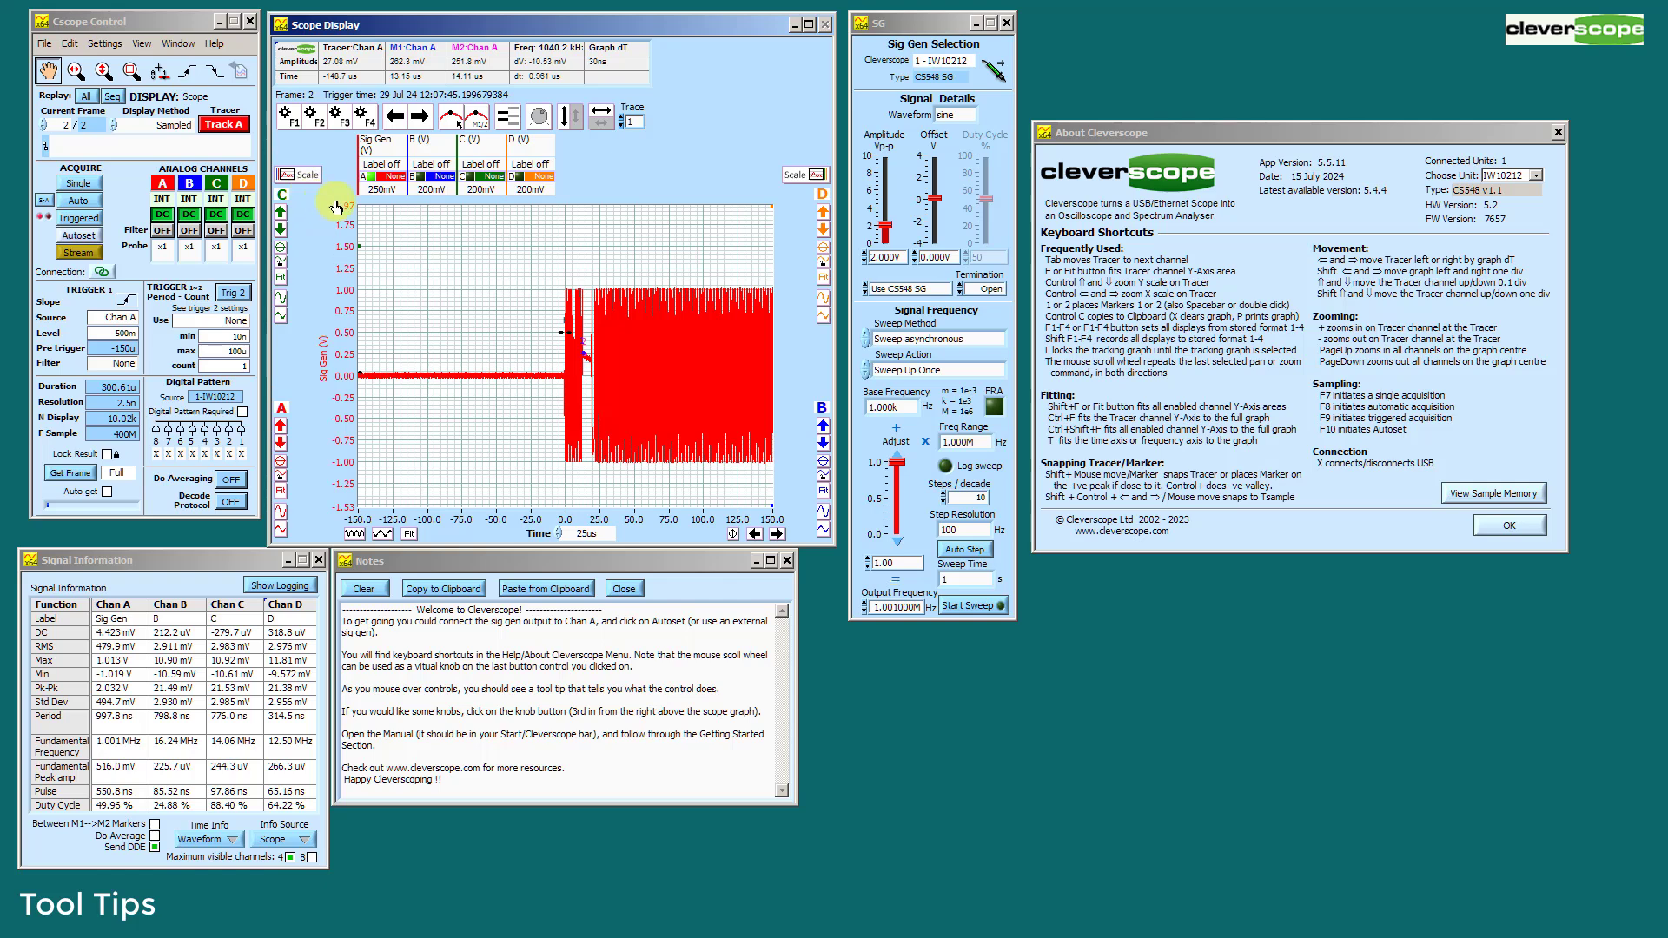
Turn off the display of tool tips and check the setting.
left_click(108, 45)
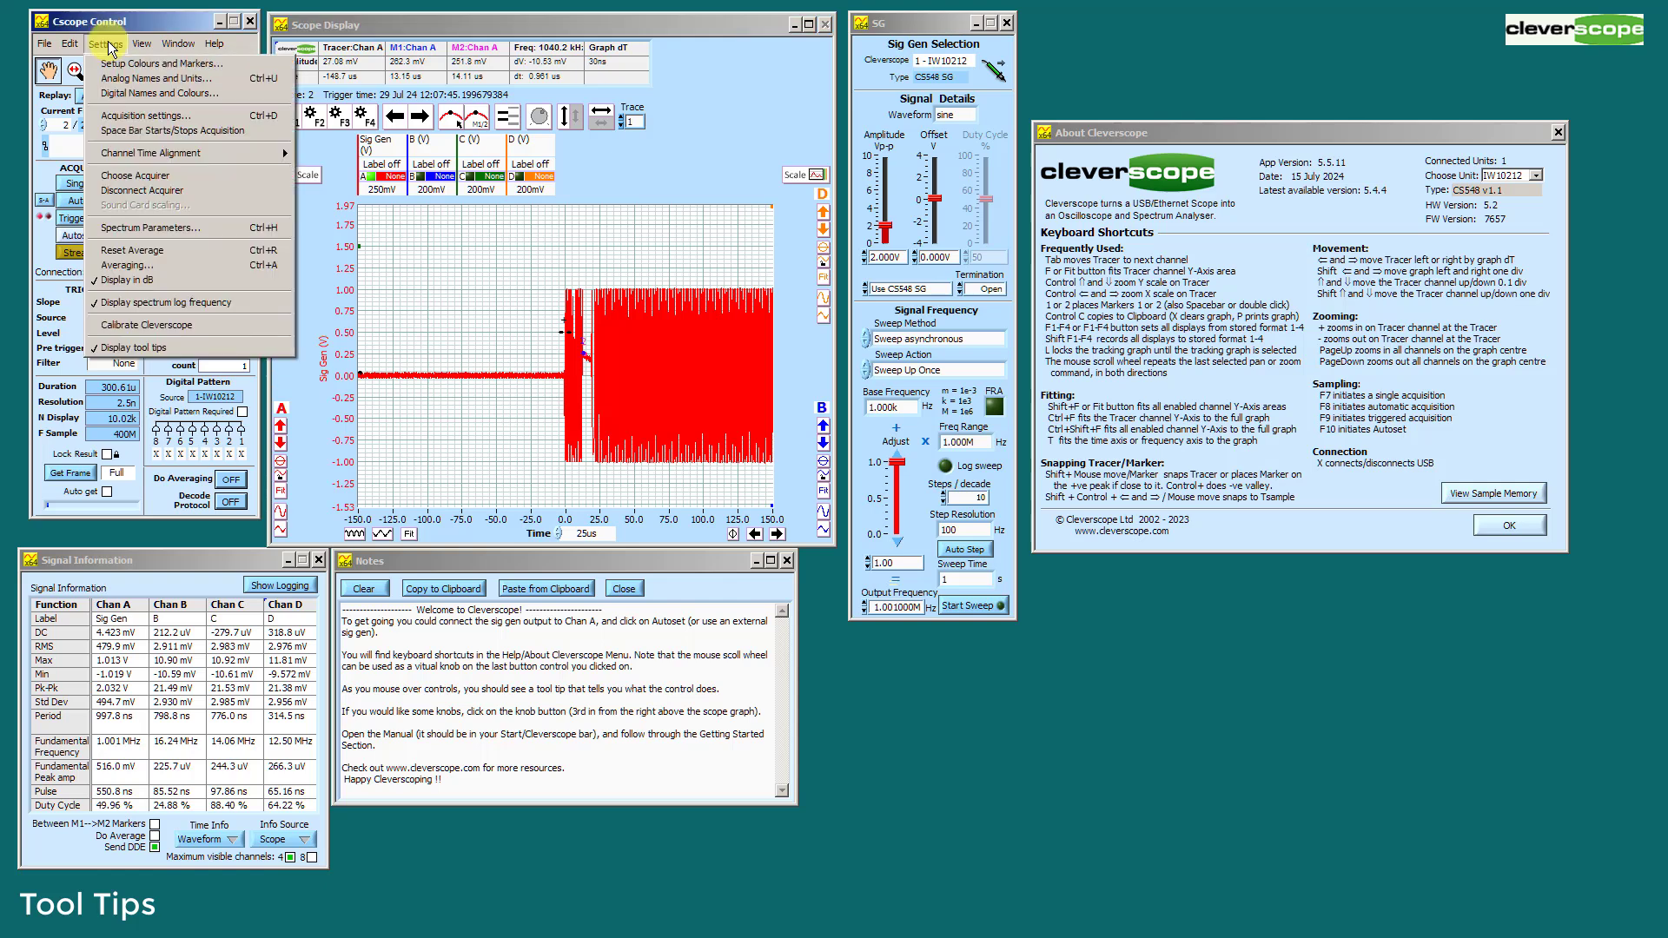
left_click(150, 352)
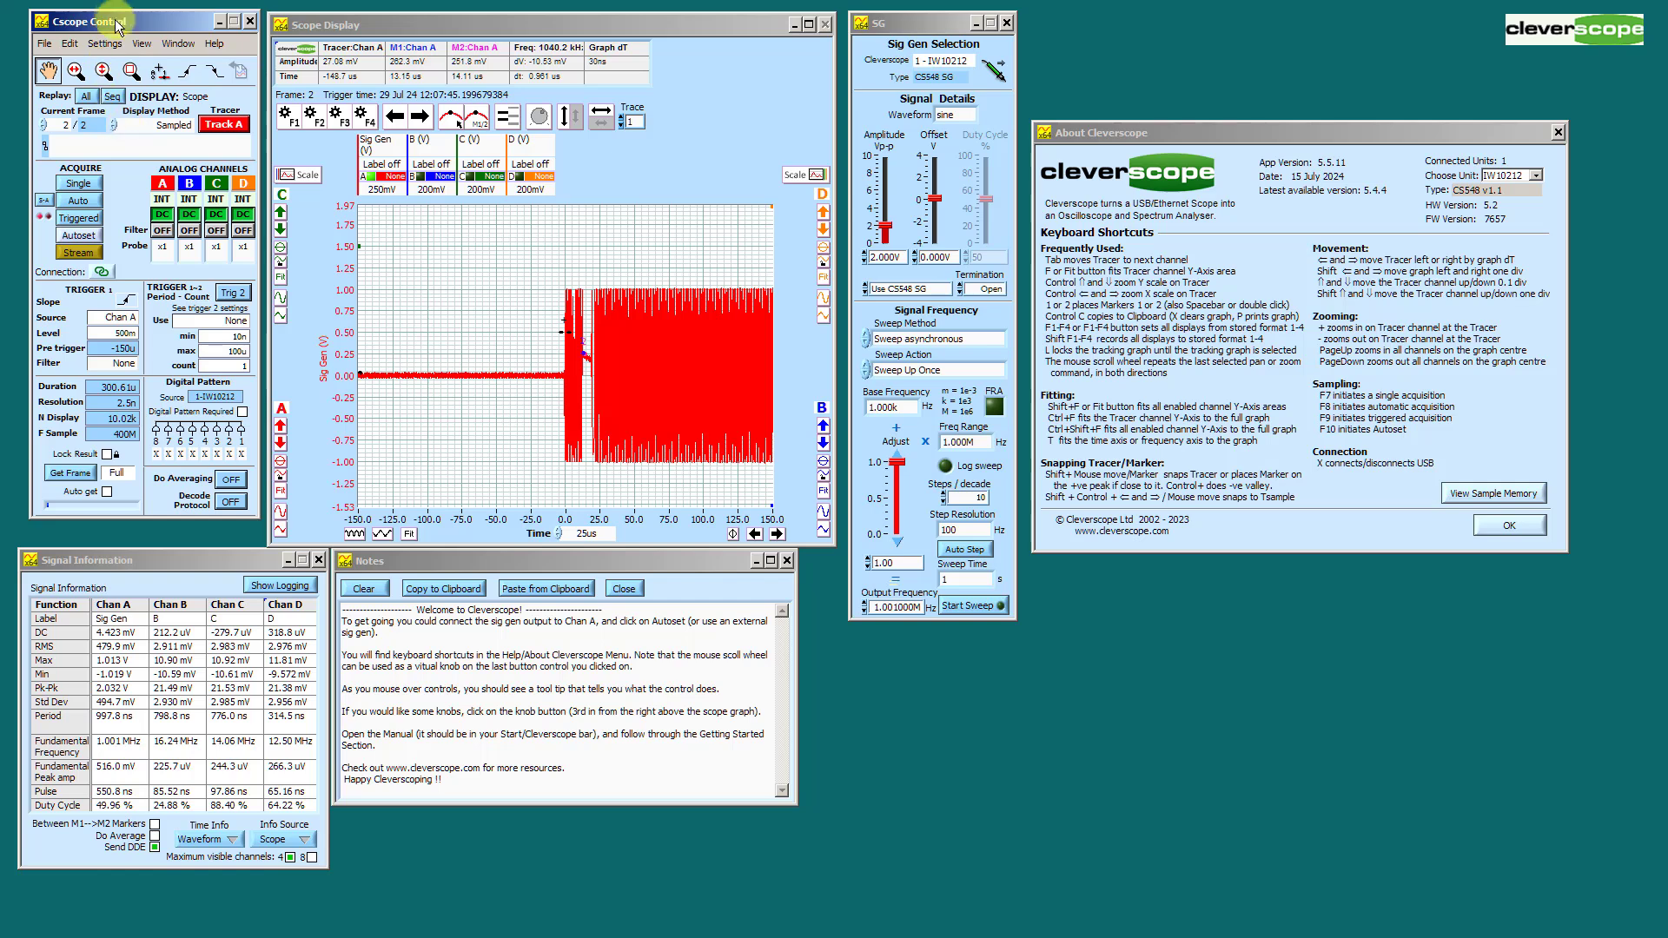
left_click(102, 46)
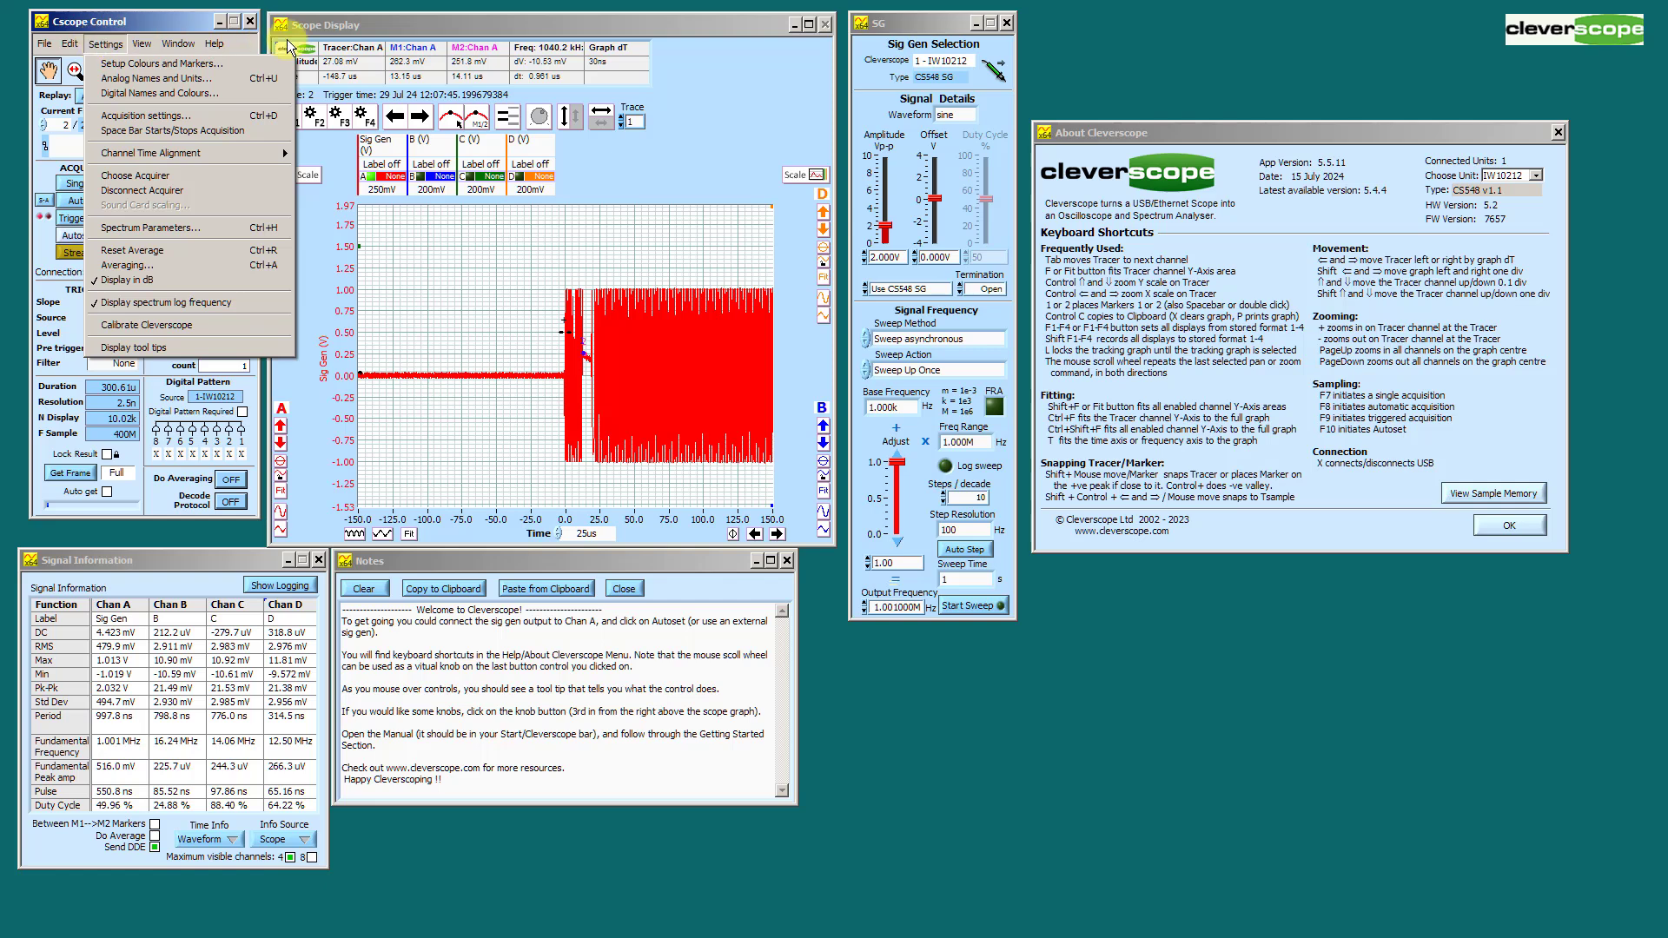
left_click(481, 274)
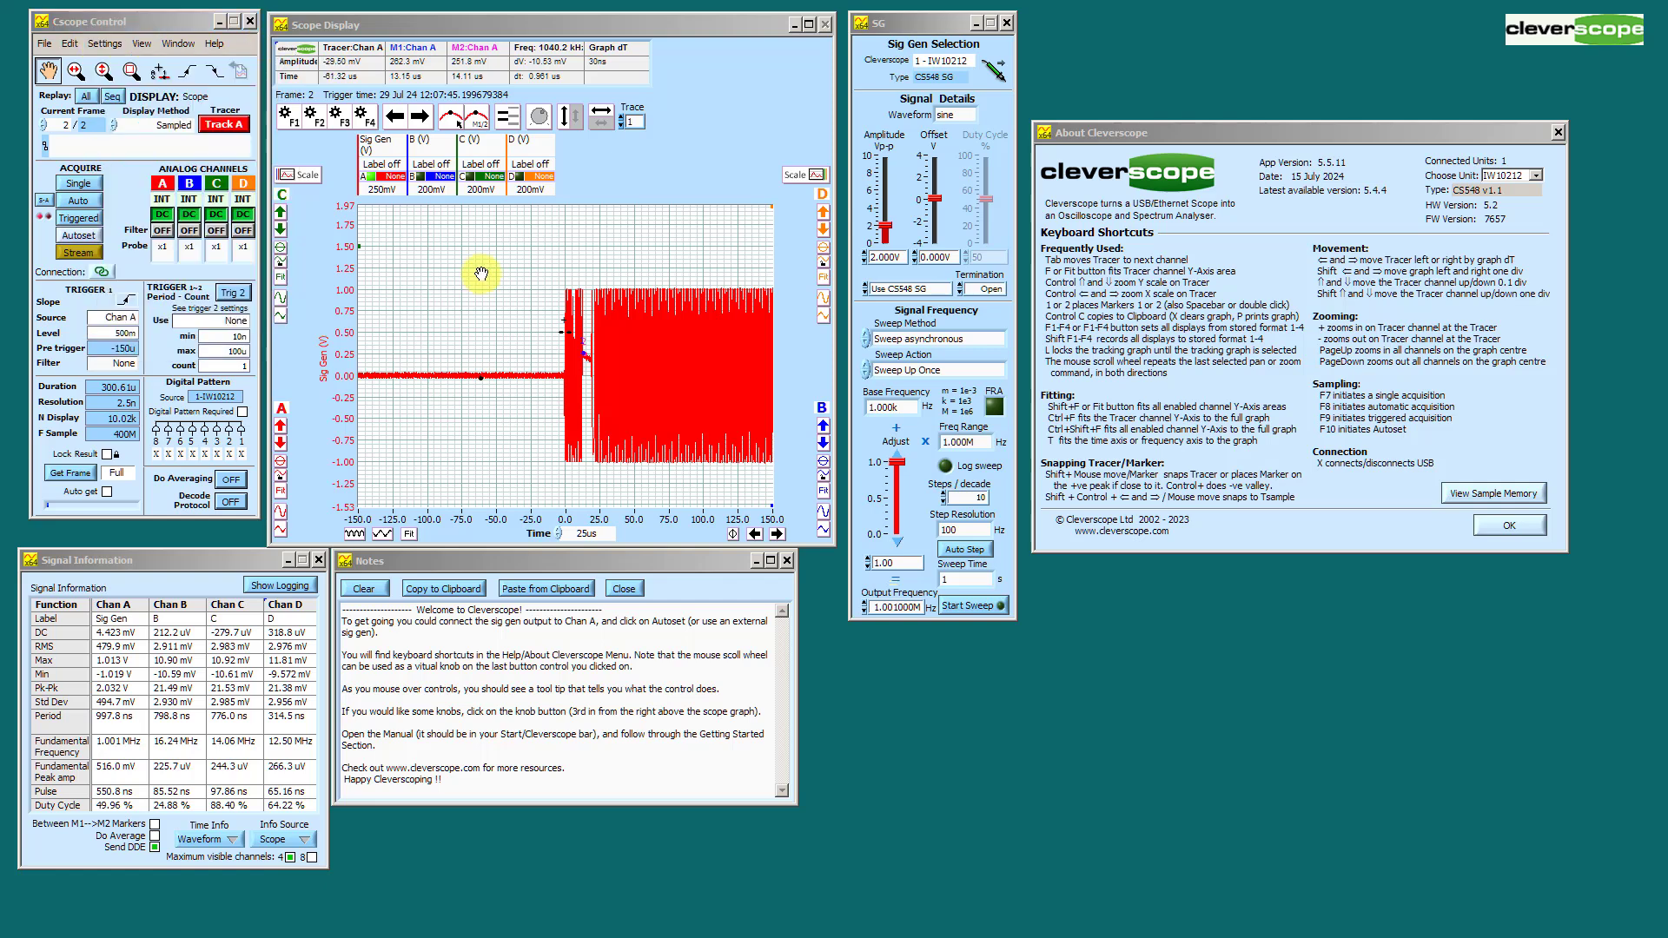
Position the tracer at the start of the sine burst and zoom the time axis in to 2.5 µs per division.
left_click(481, 274)
left_click(538, 300)
left_click(570, 305)
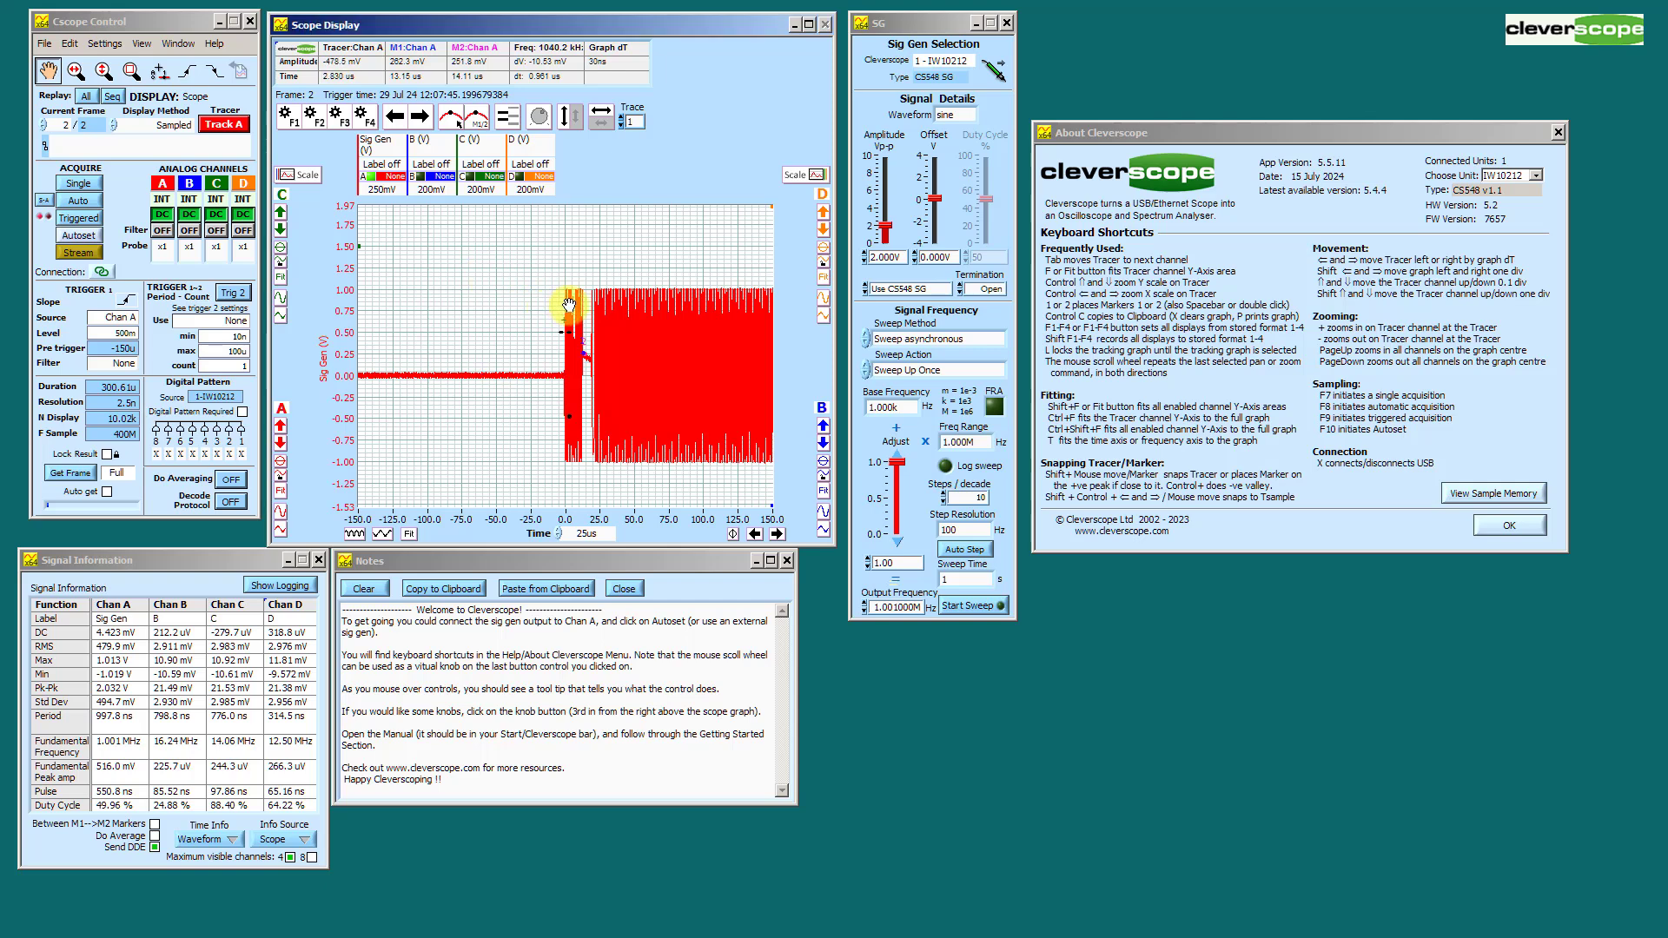
key("ctrl+Right")
key("ctrl+Right")
key("ctrl+Right")
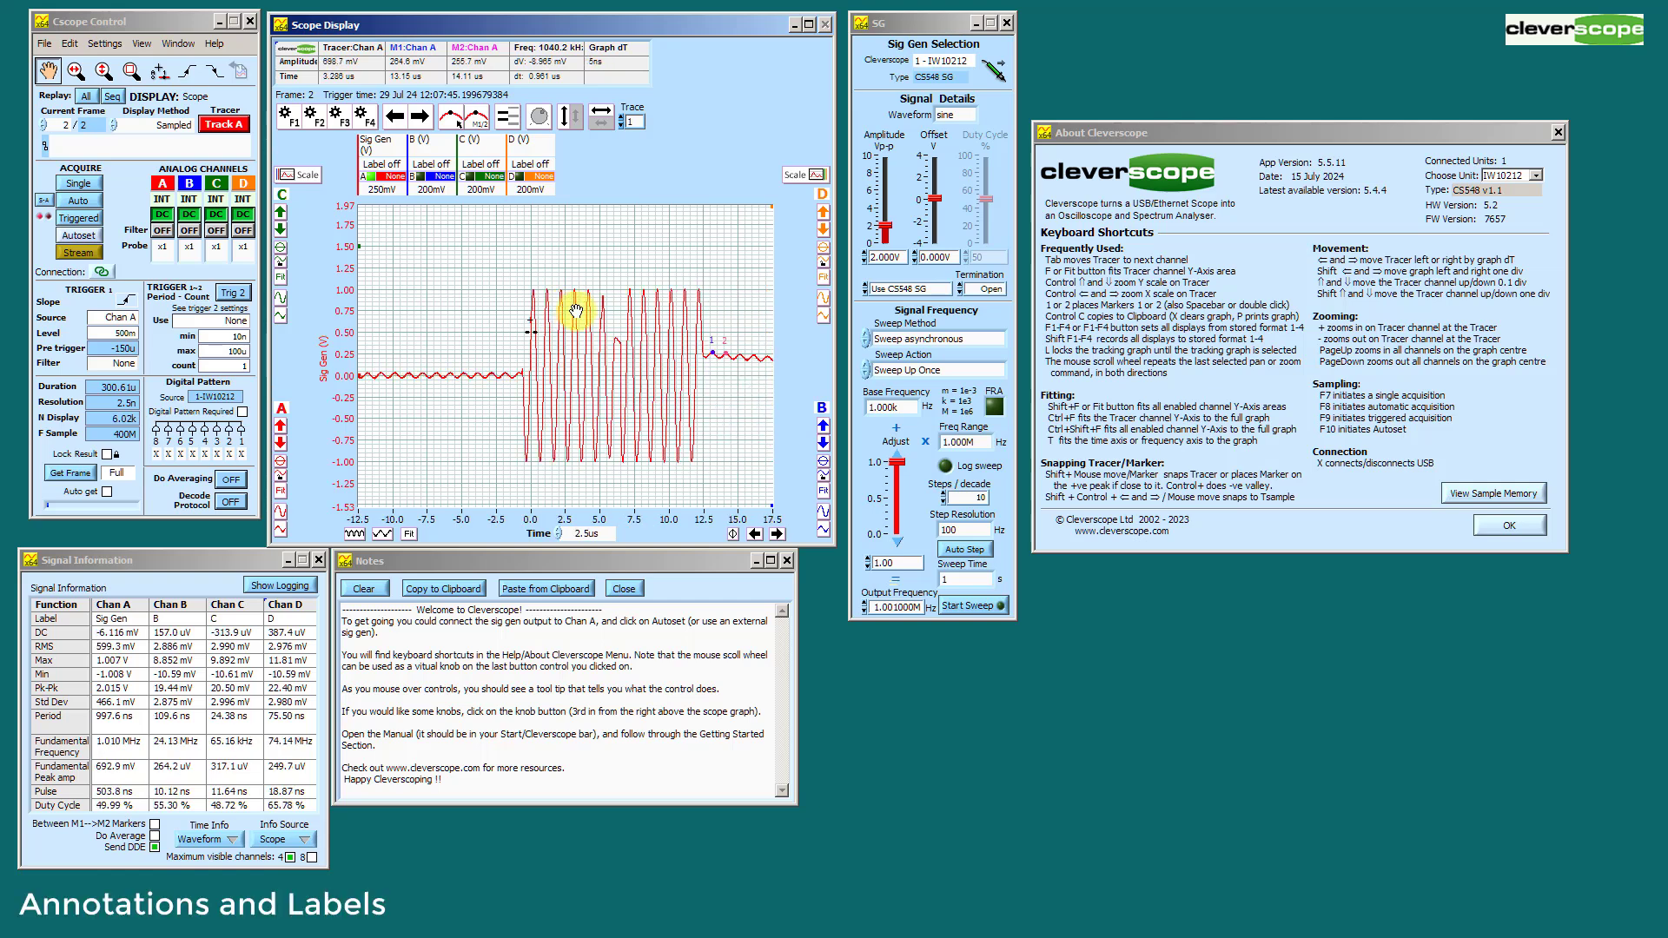
Annotate the first peak of the sine burst with the label "First Peak" and return to the pan tool.
left_click(159, 71)
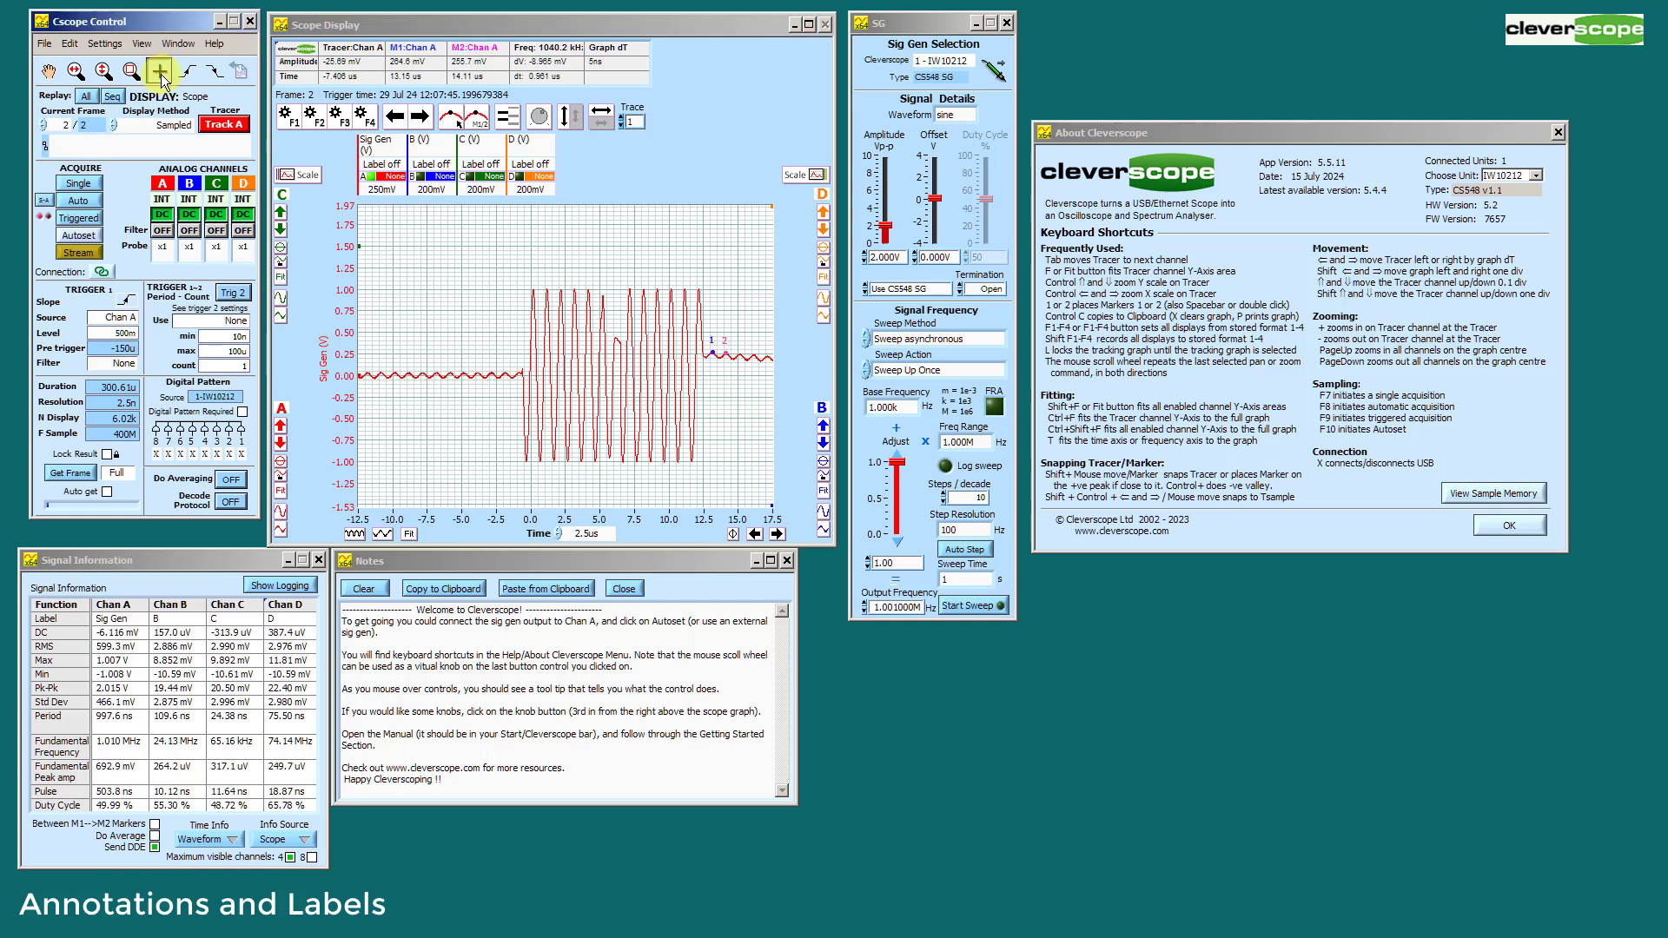
left_click(533, 287)
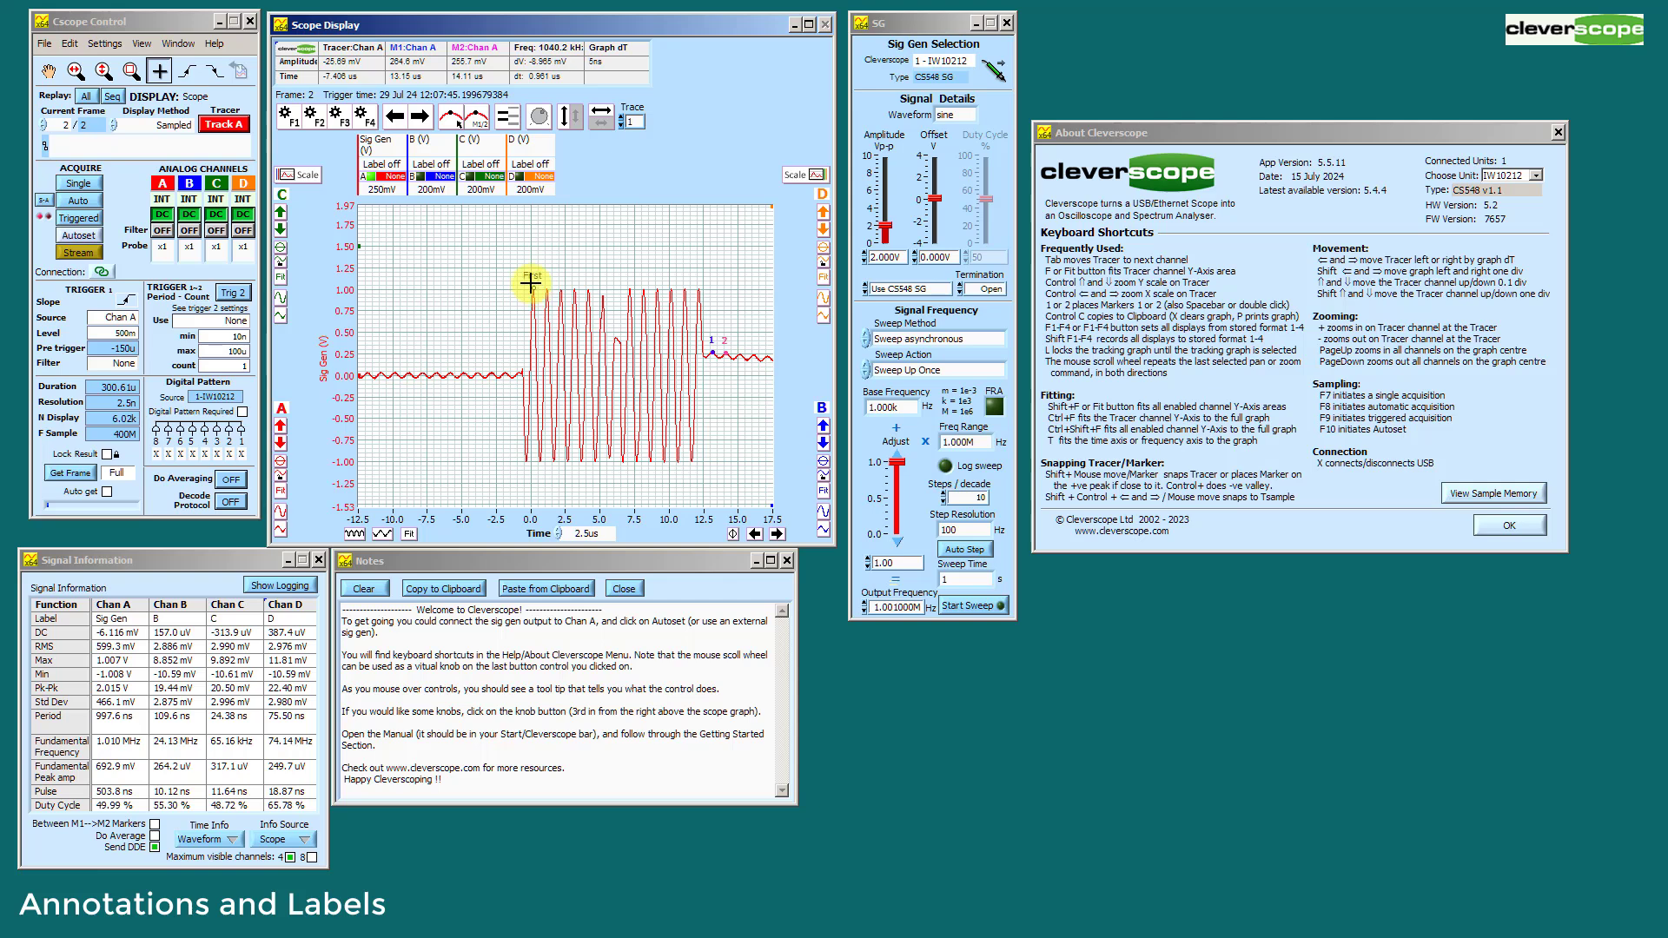
type("First Peak")
left_click_drag(532, 288, 534, 290)
left_click(47, 72)
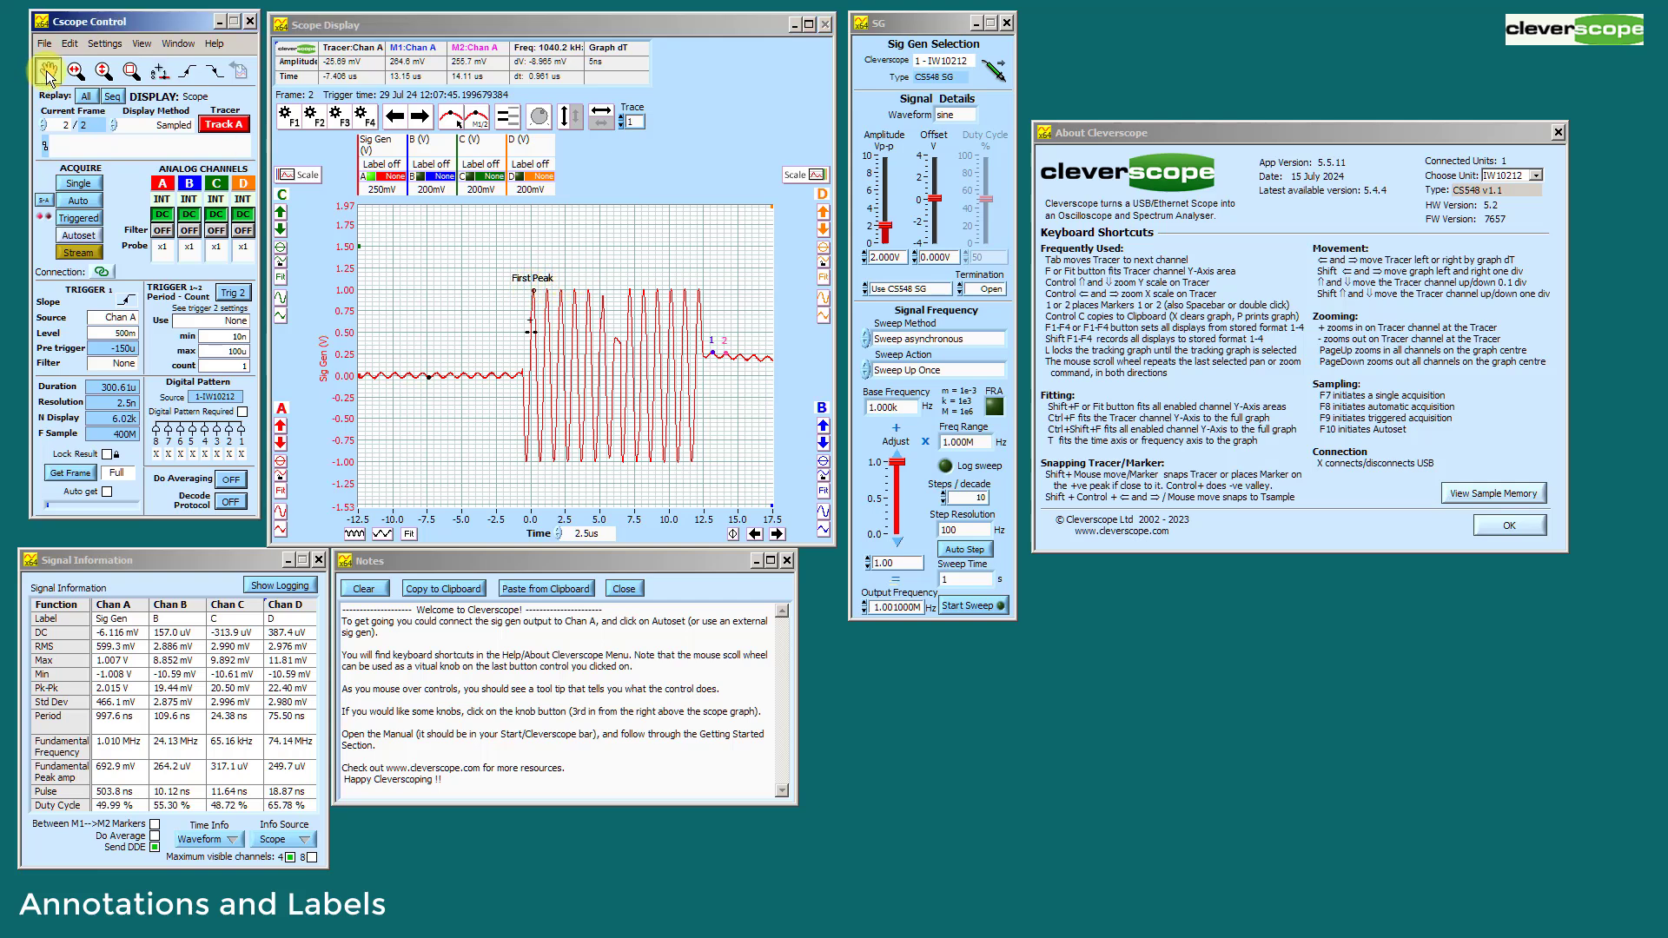
Move the channel A waveform up and back down, and shift the graph back in time by three divisions.
left_click(280, 426)
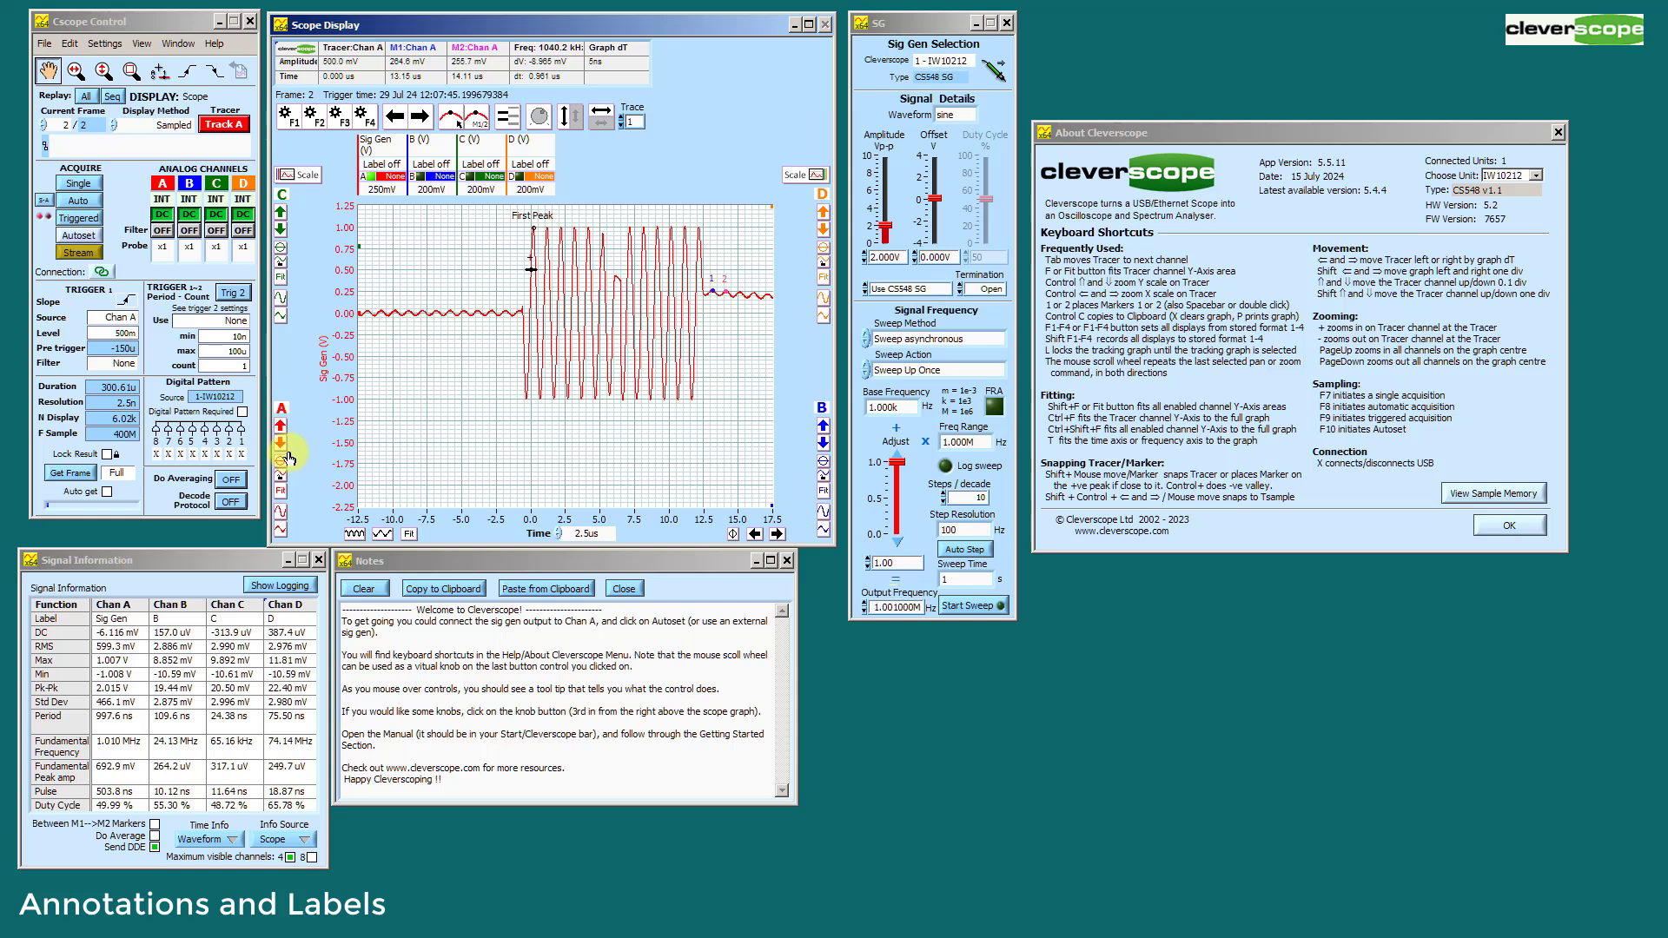
left_click(280, 441)
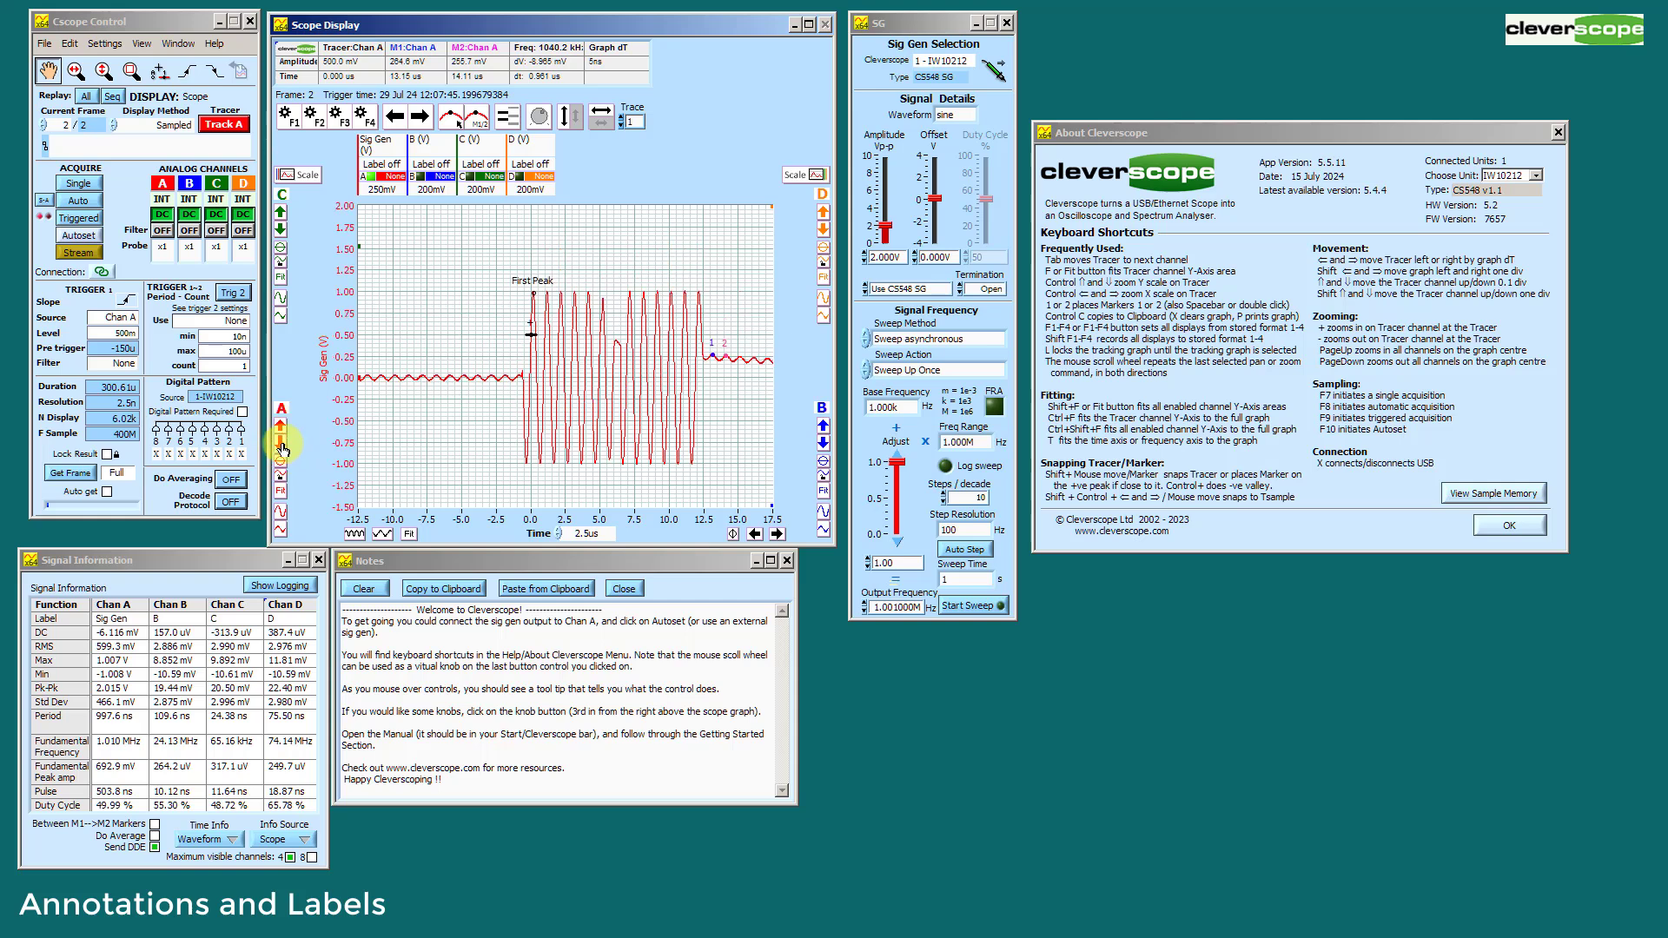
left_click(755, 535)
left_click(757, 535)
left_click(757, 535)
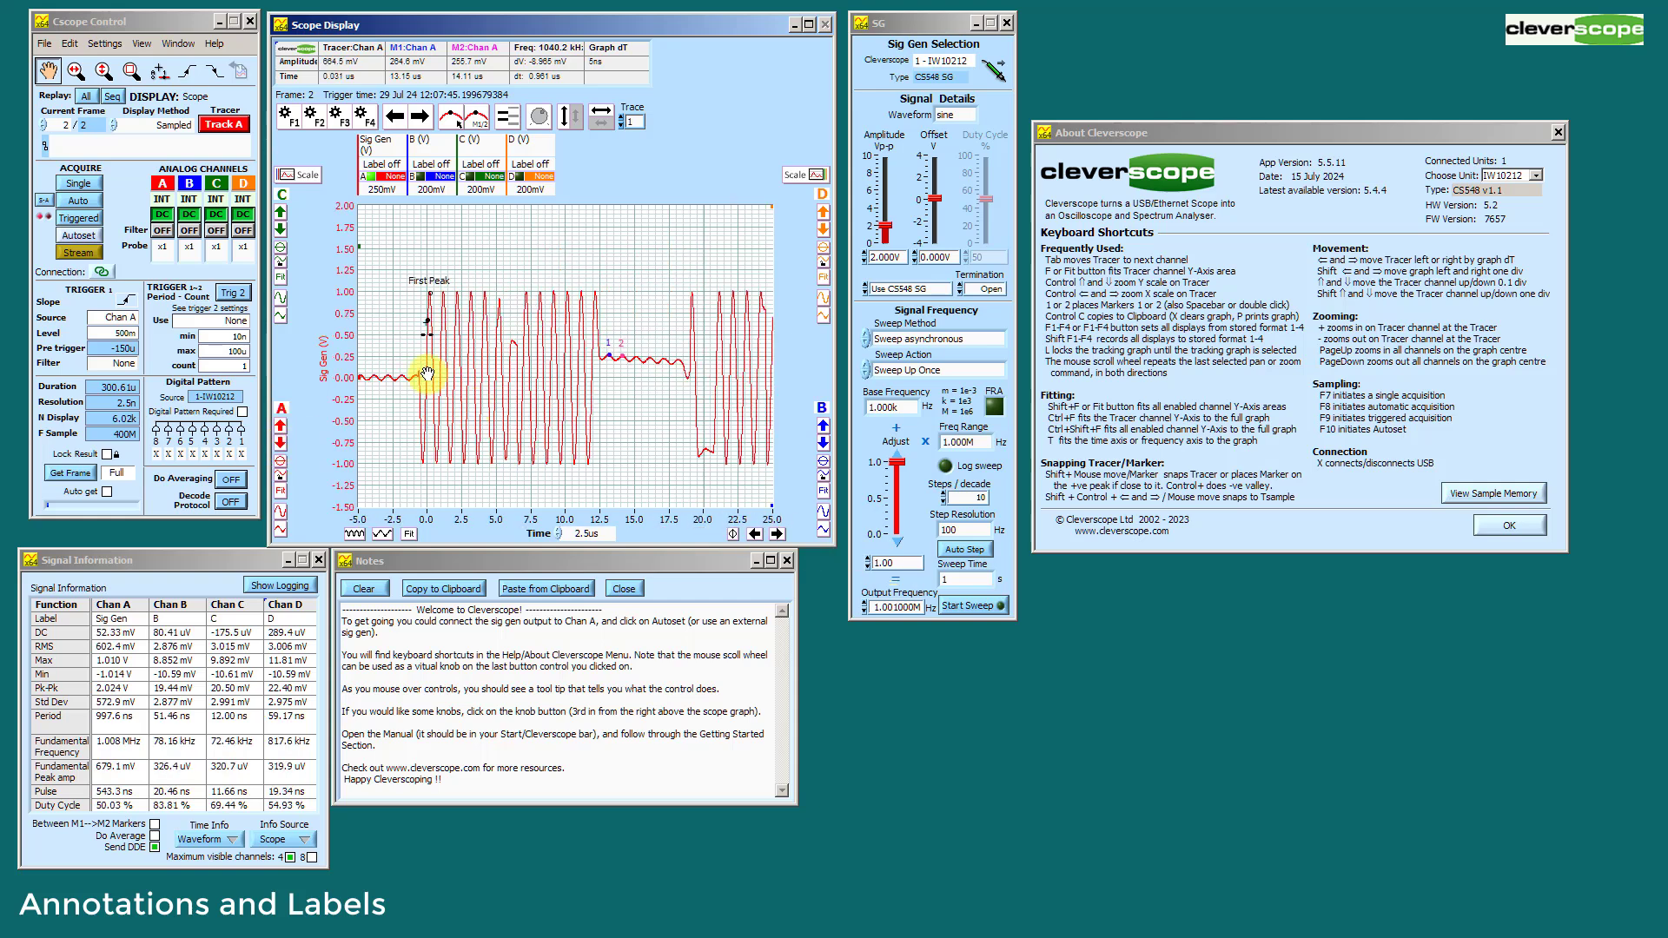
Zoom out and fit the time axis to the full capture, and make the Sig Gen label track the channel A waveform.
key("minus")
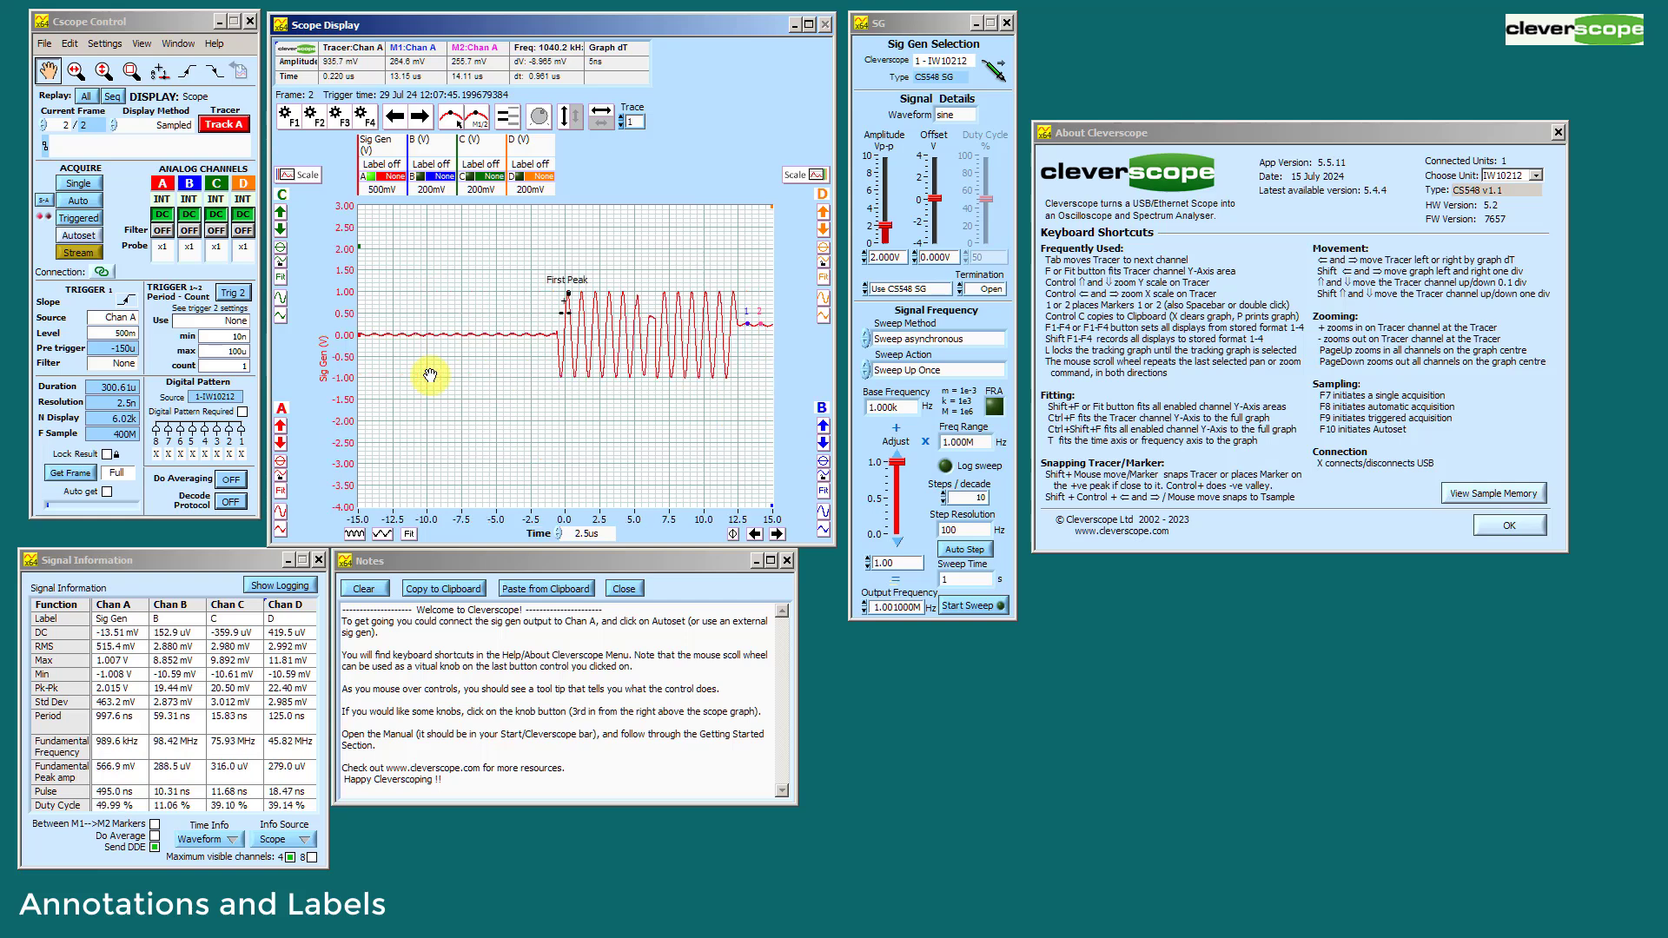
left_click(409, 535)
left_click(374, 237)
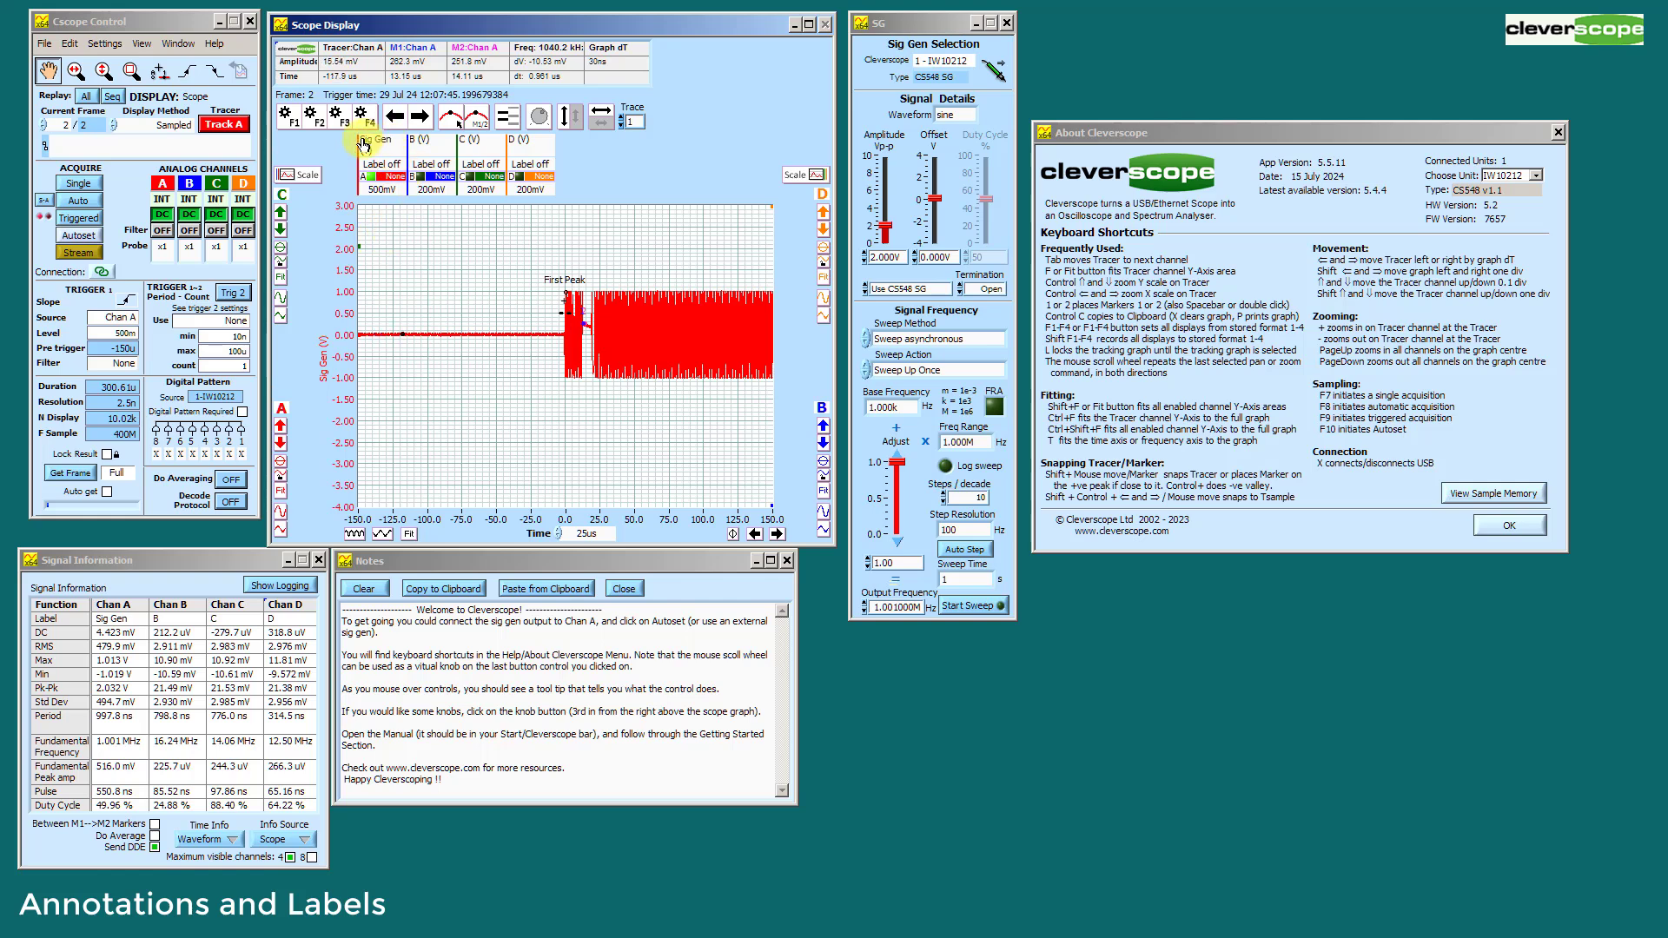
left_click(385, 168)
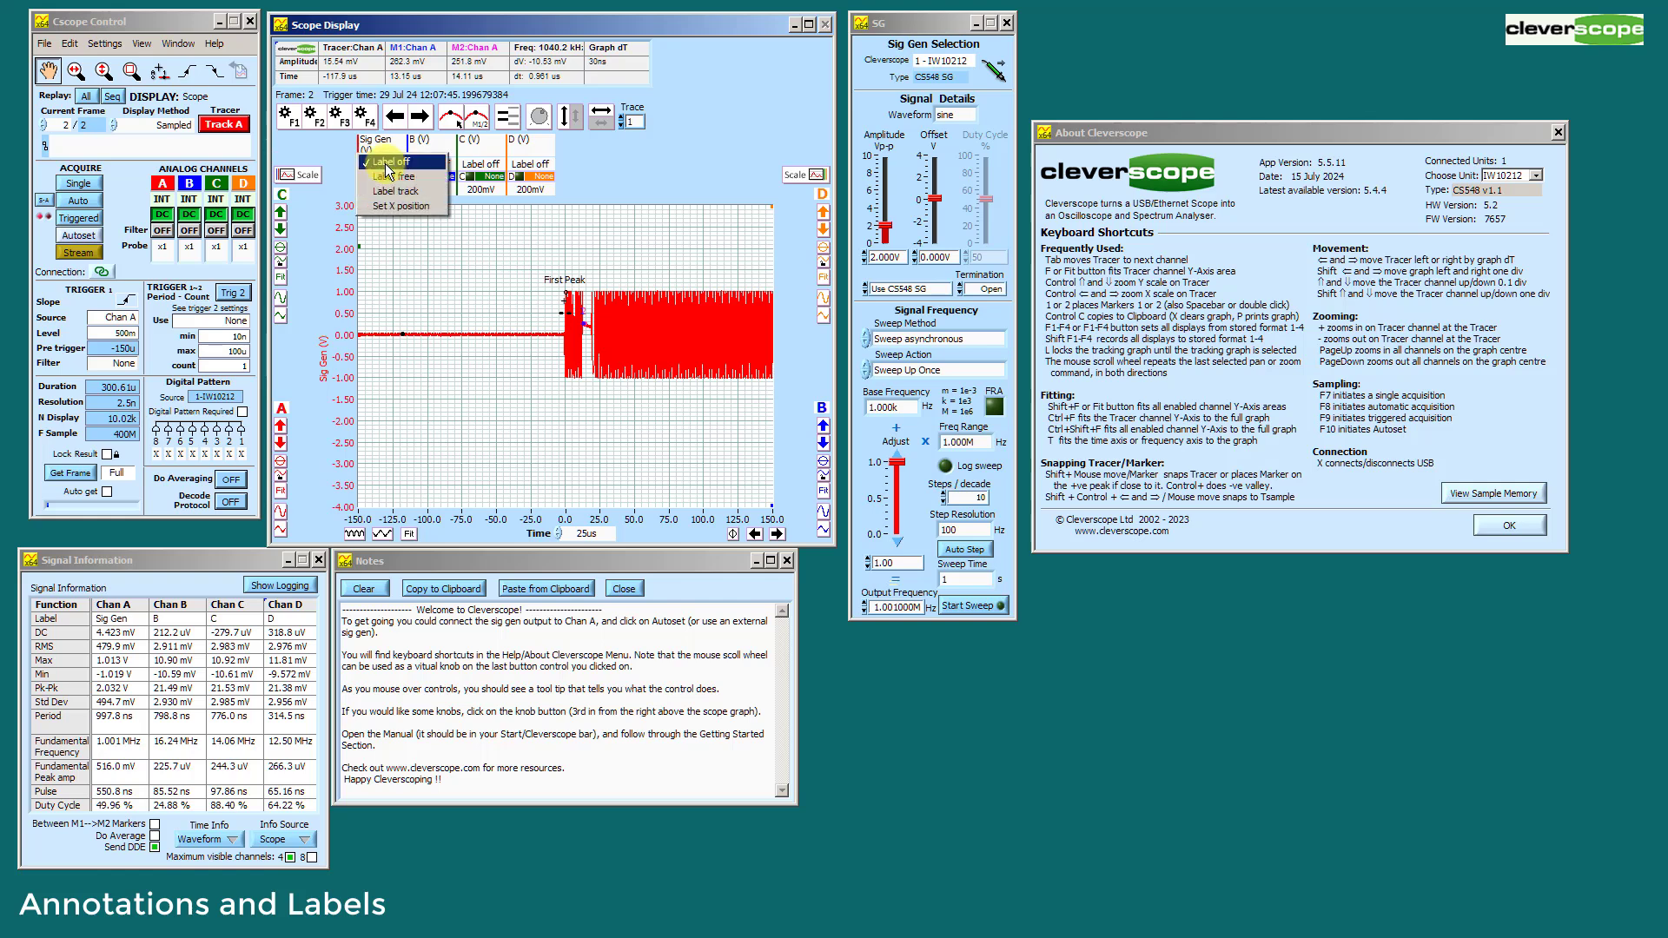
left_click(390, 192)
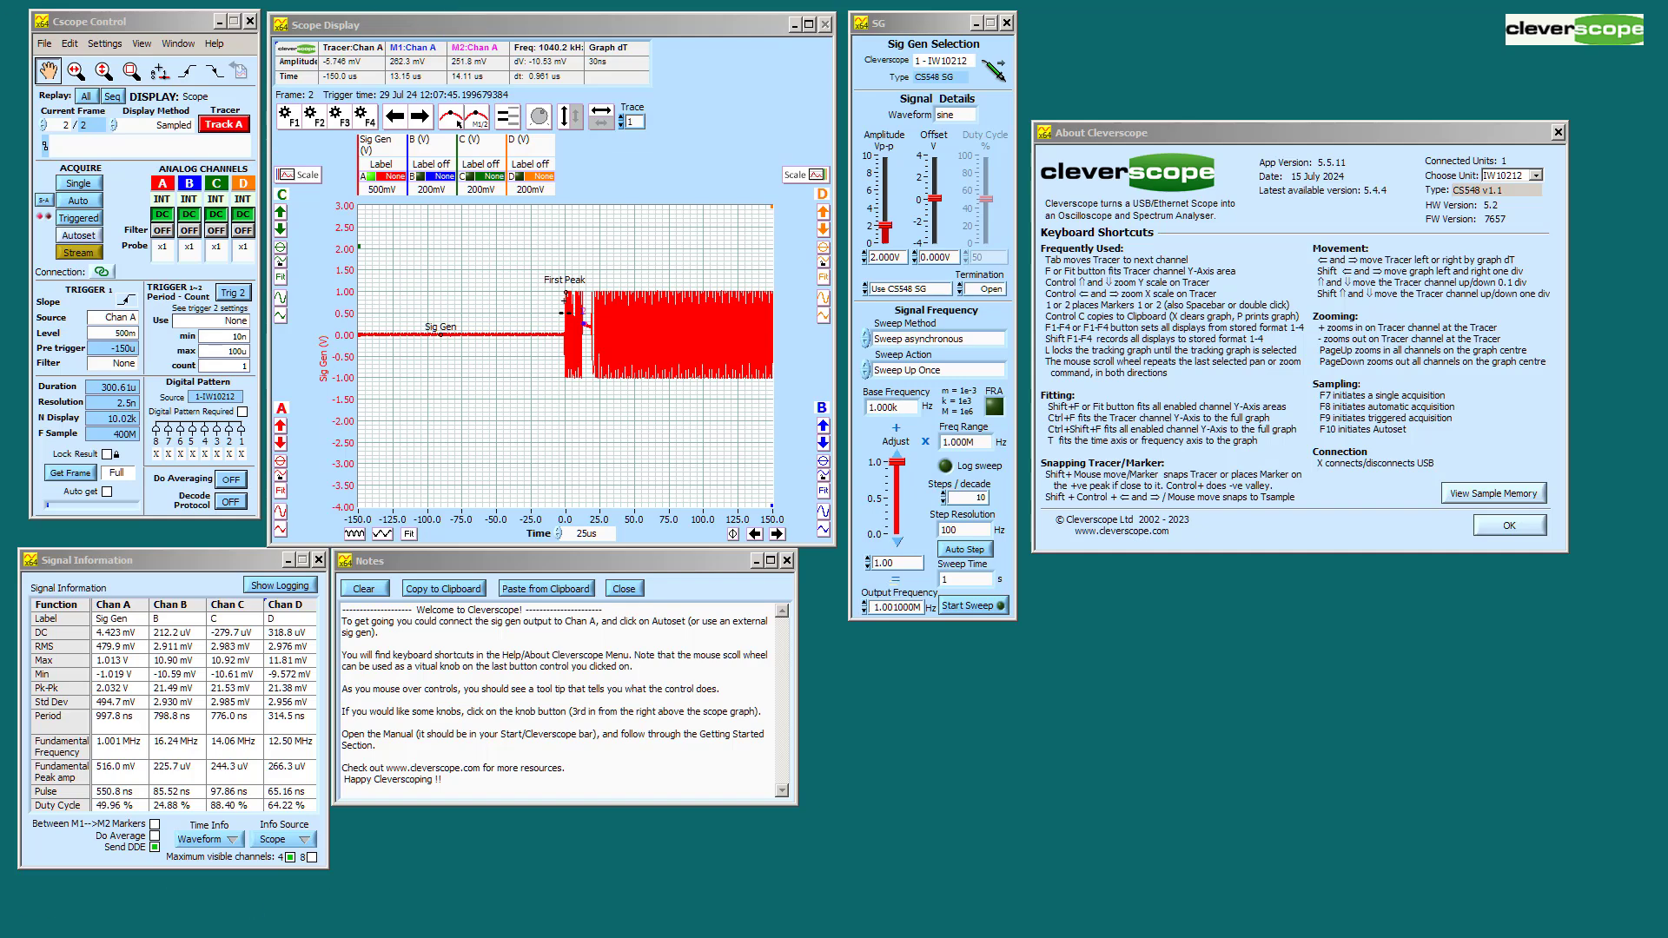
Copy the scope graph into the blank Microsoft Word document, and close that document without saving.
left_click_drag(1667, 35, 1099, 26)
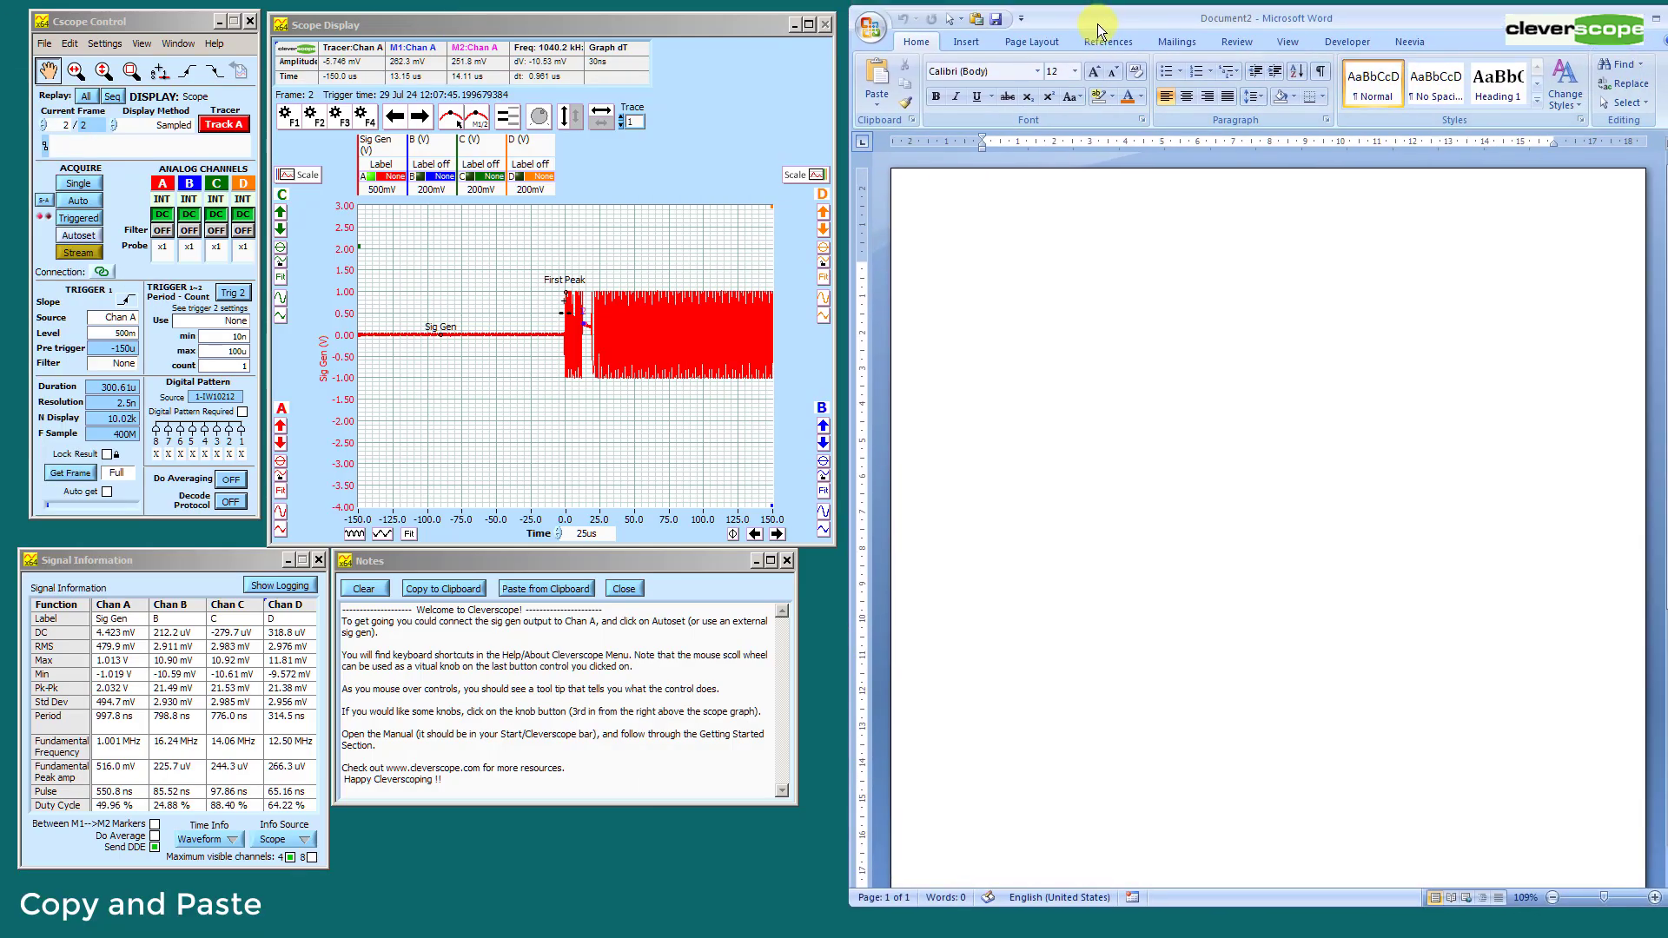
left_click(410, 25)
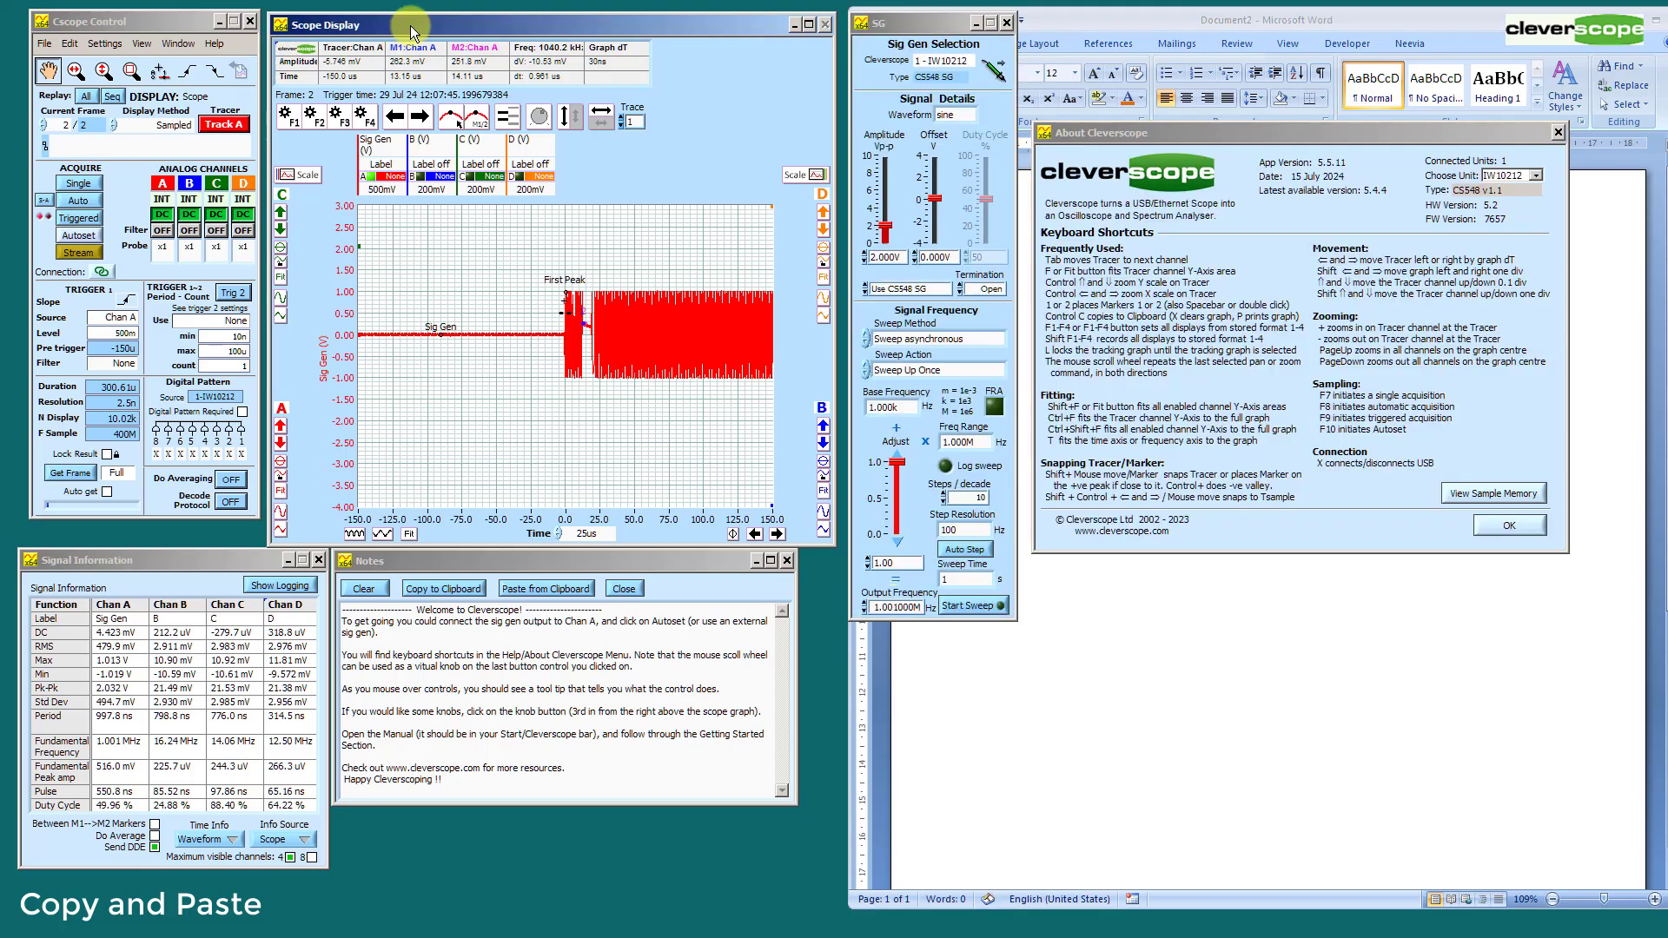
key("ctrl+c")
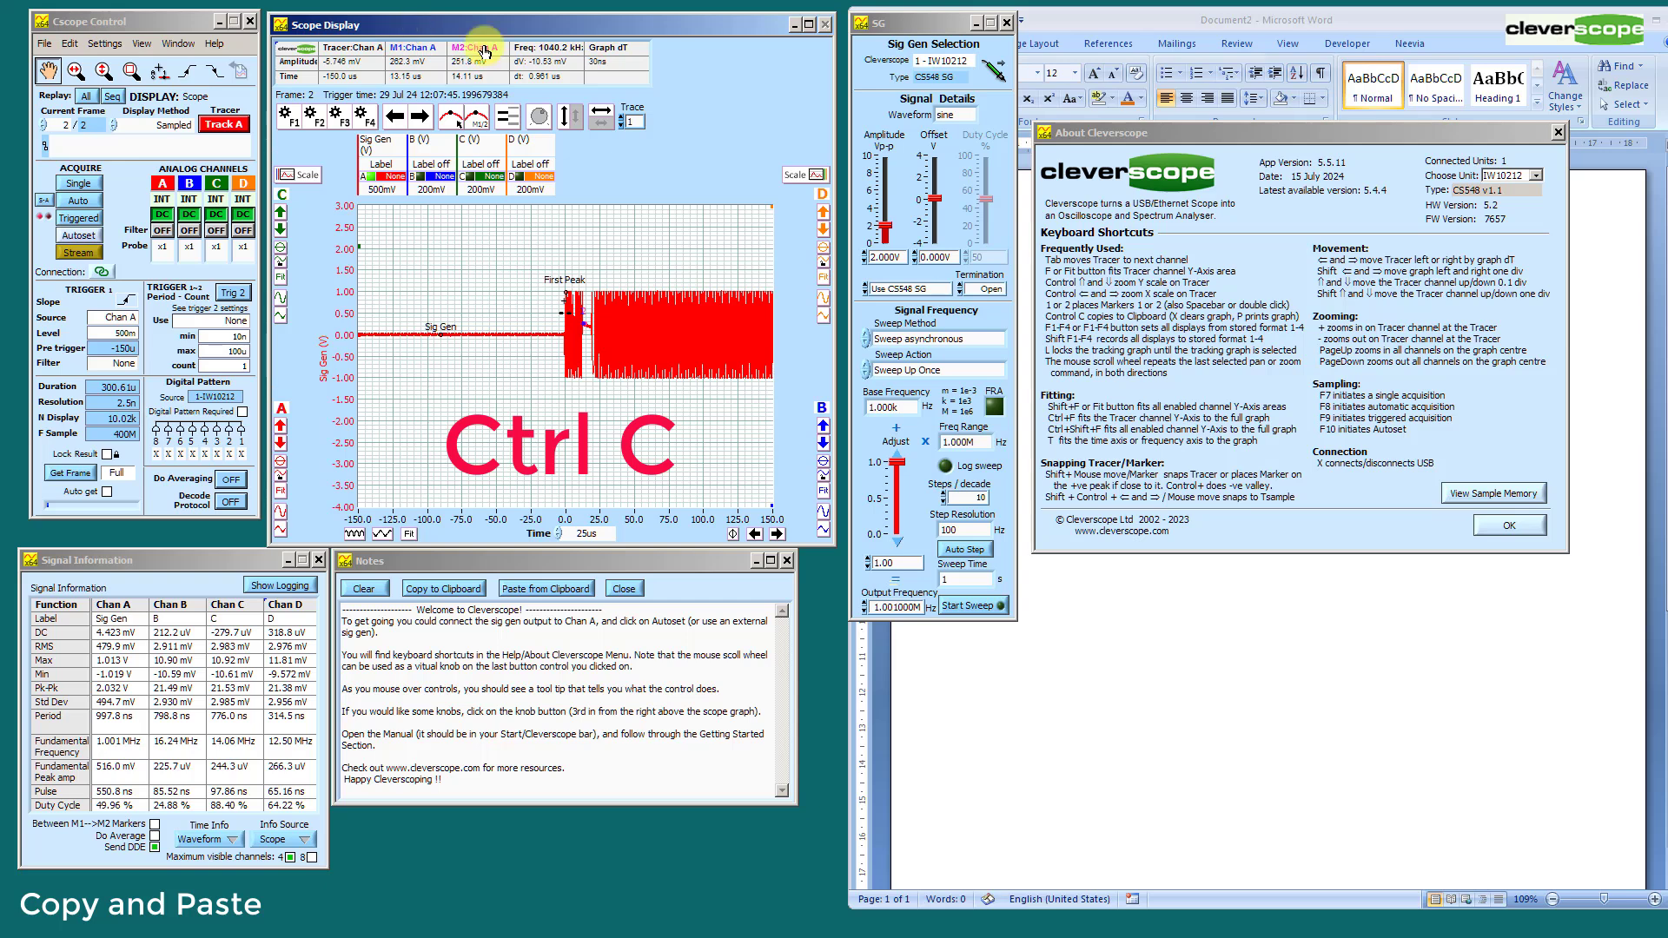
left_click(1340, 632)
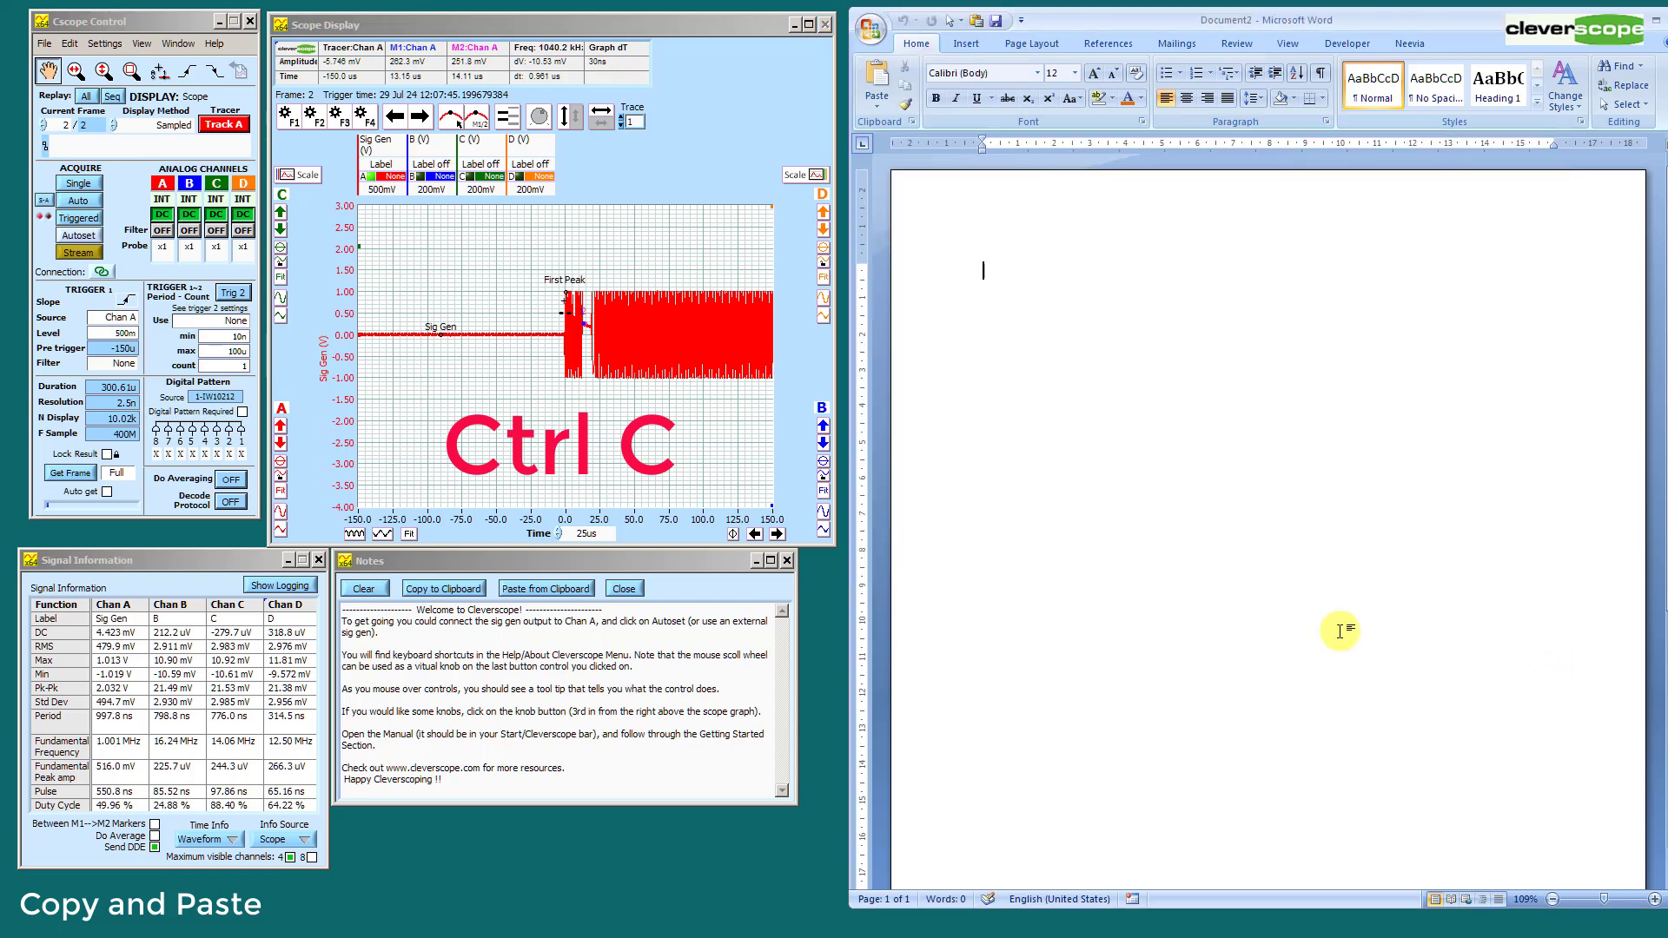
key("ctrl+v")
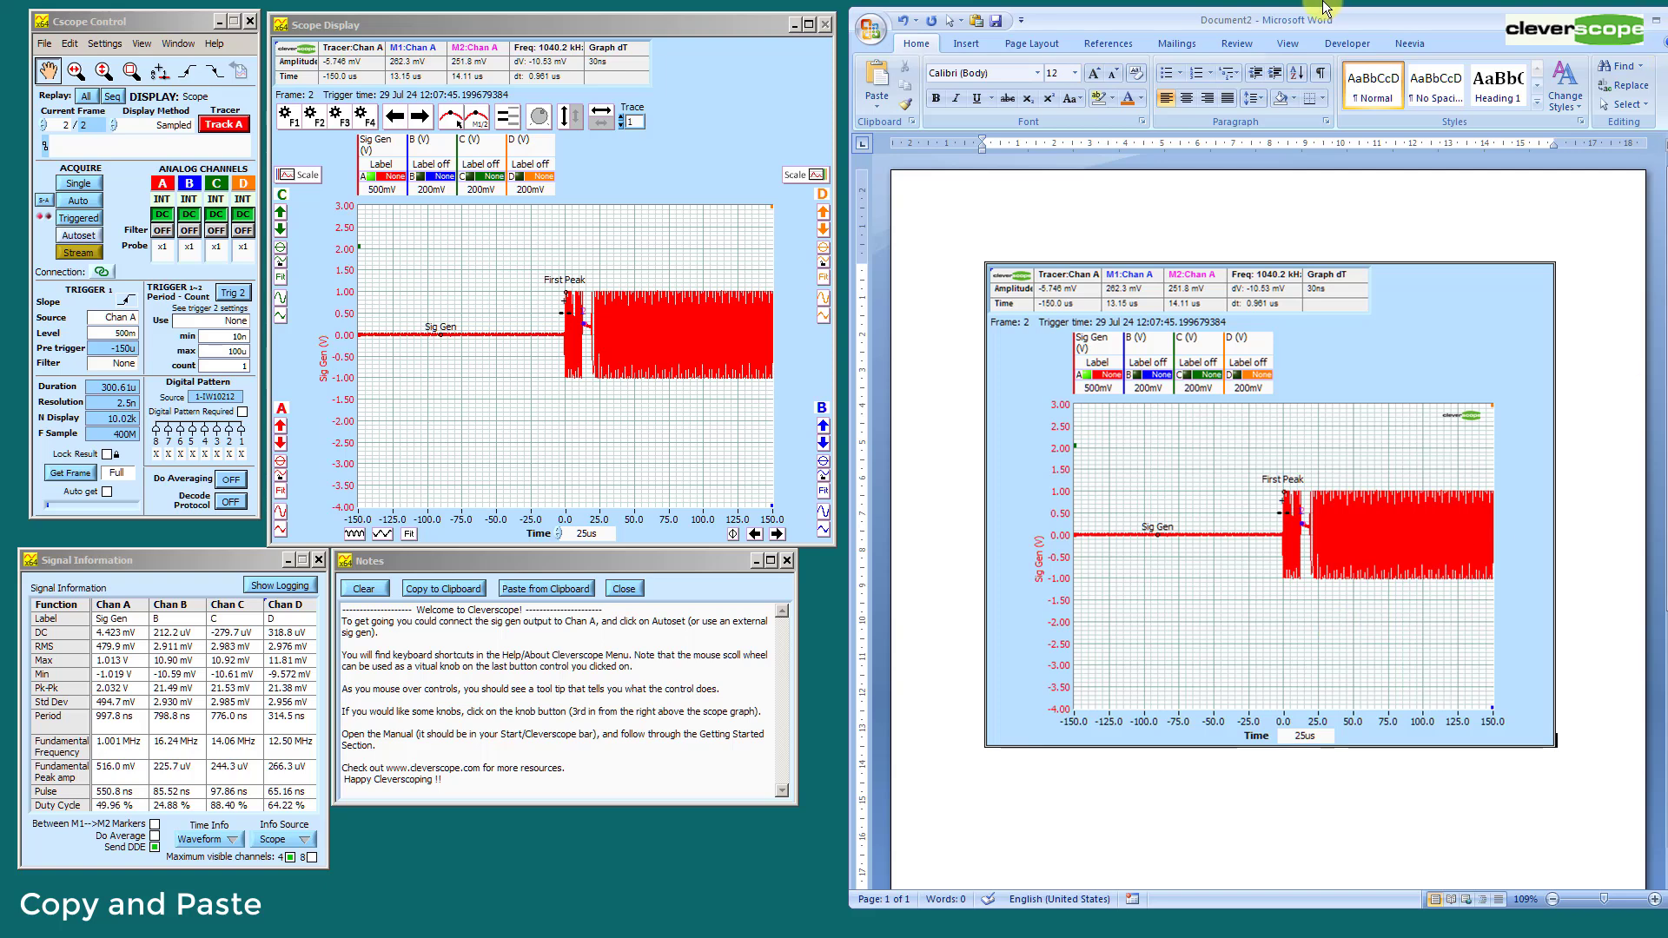
left_click_drag(1243, 20, 1052, 34)
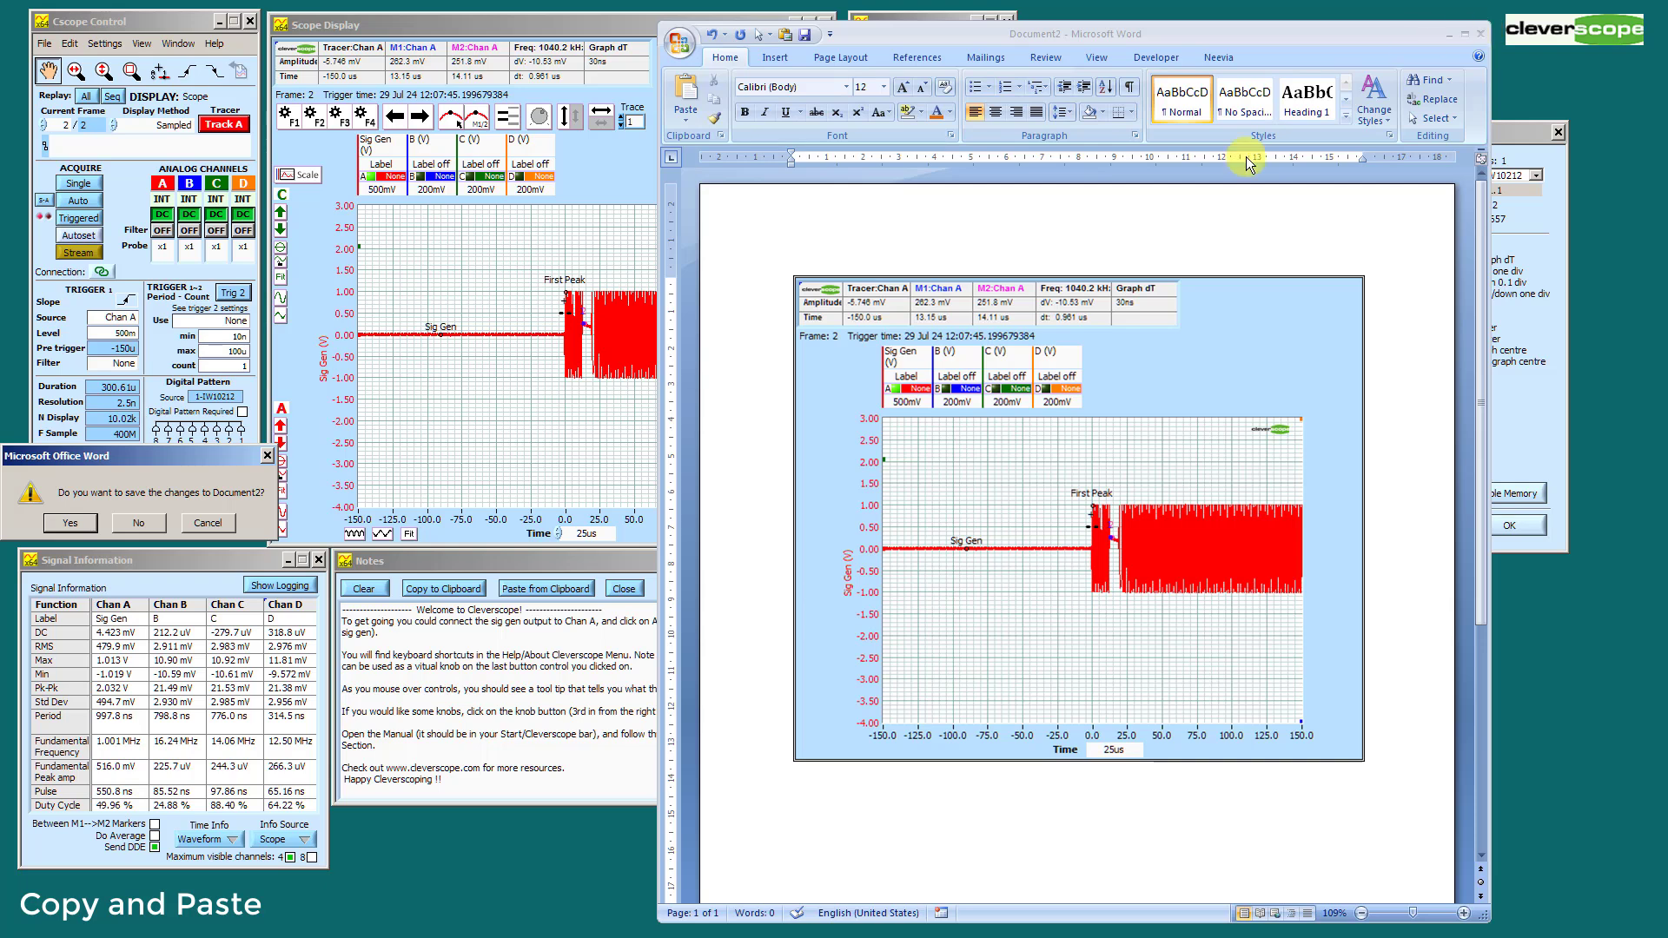
left_click(138, 522)
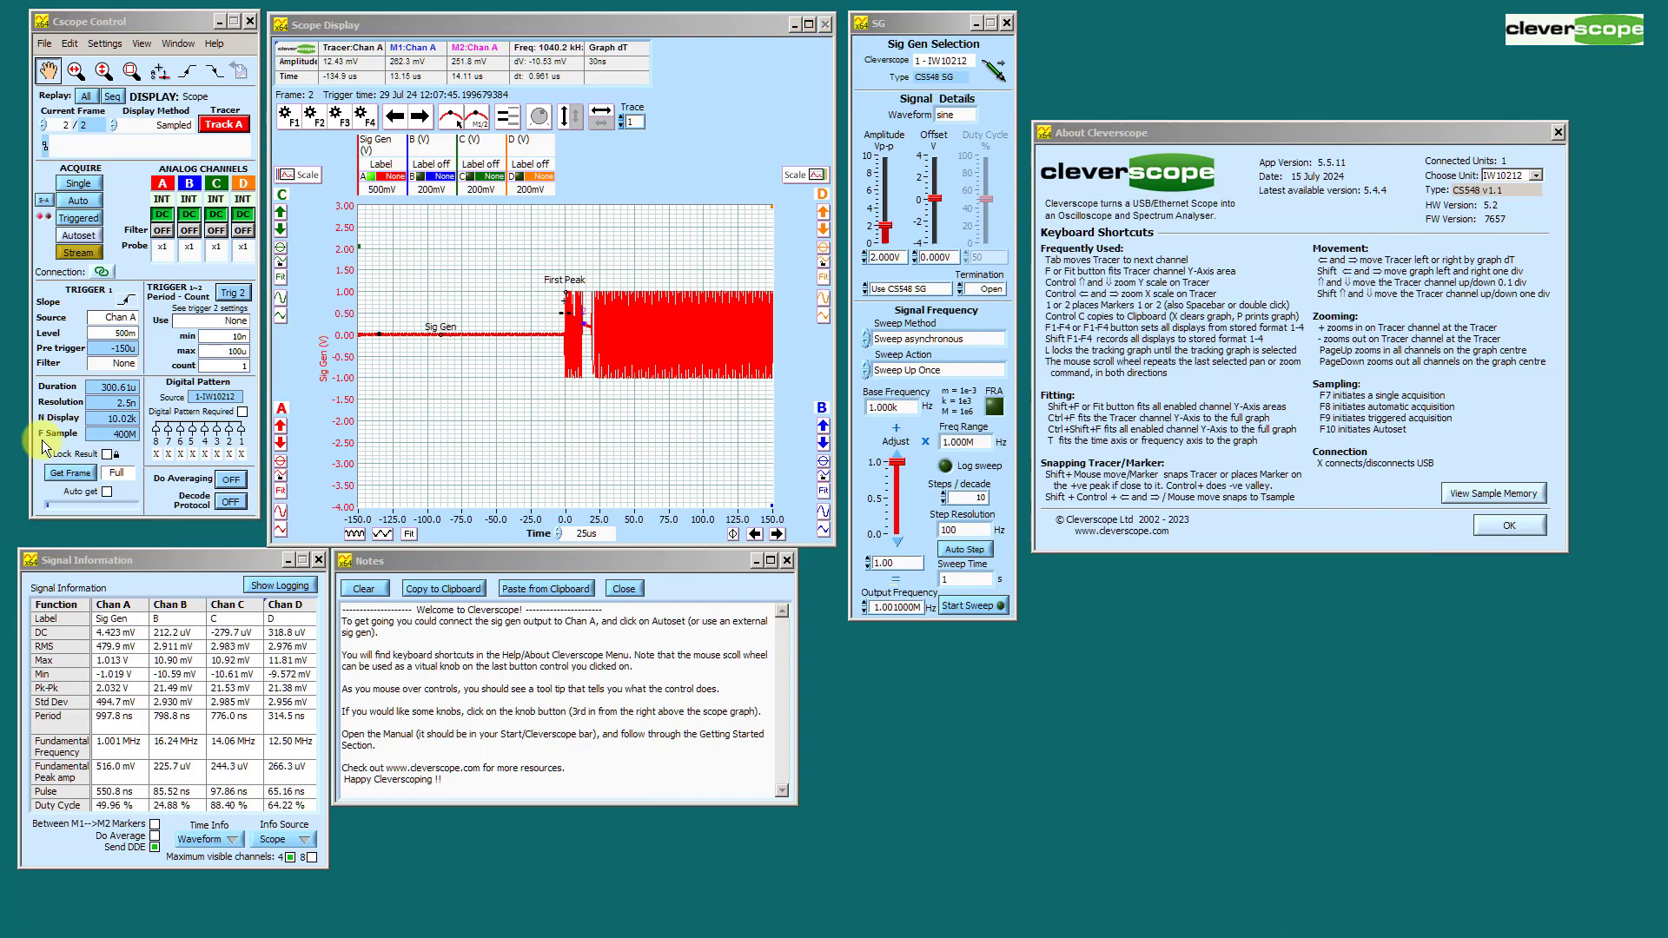
Display the channel B, C and D traces on the scope graph alongside channel A.
left_click(466, 228)
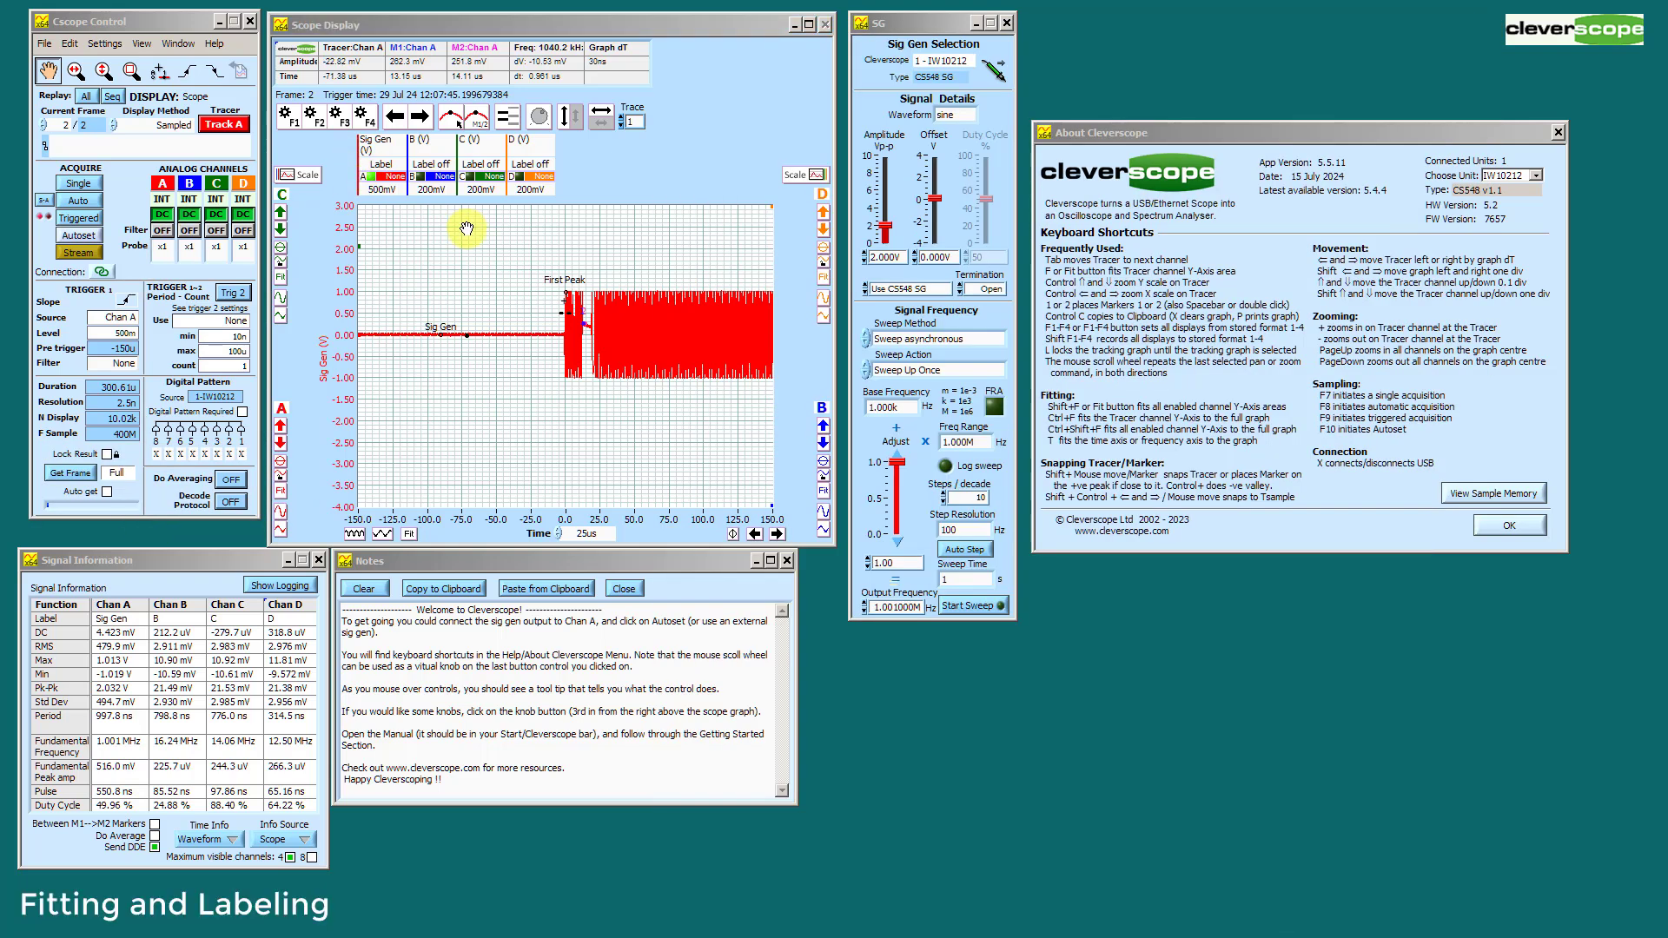
left_click(421, 177)
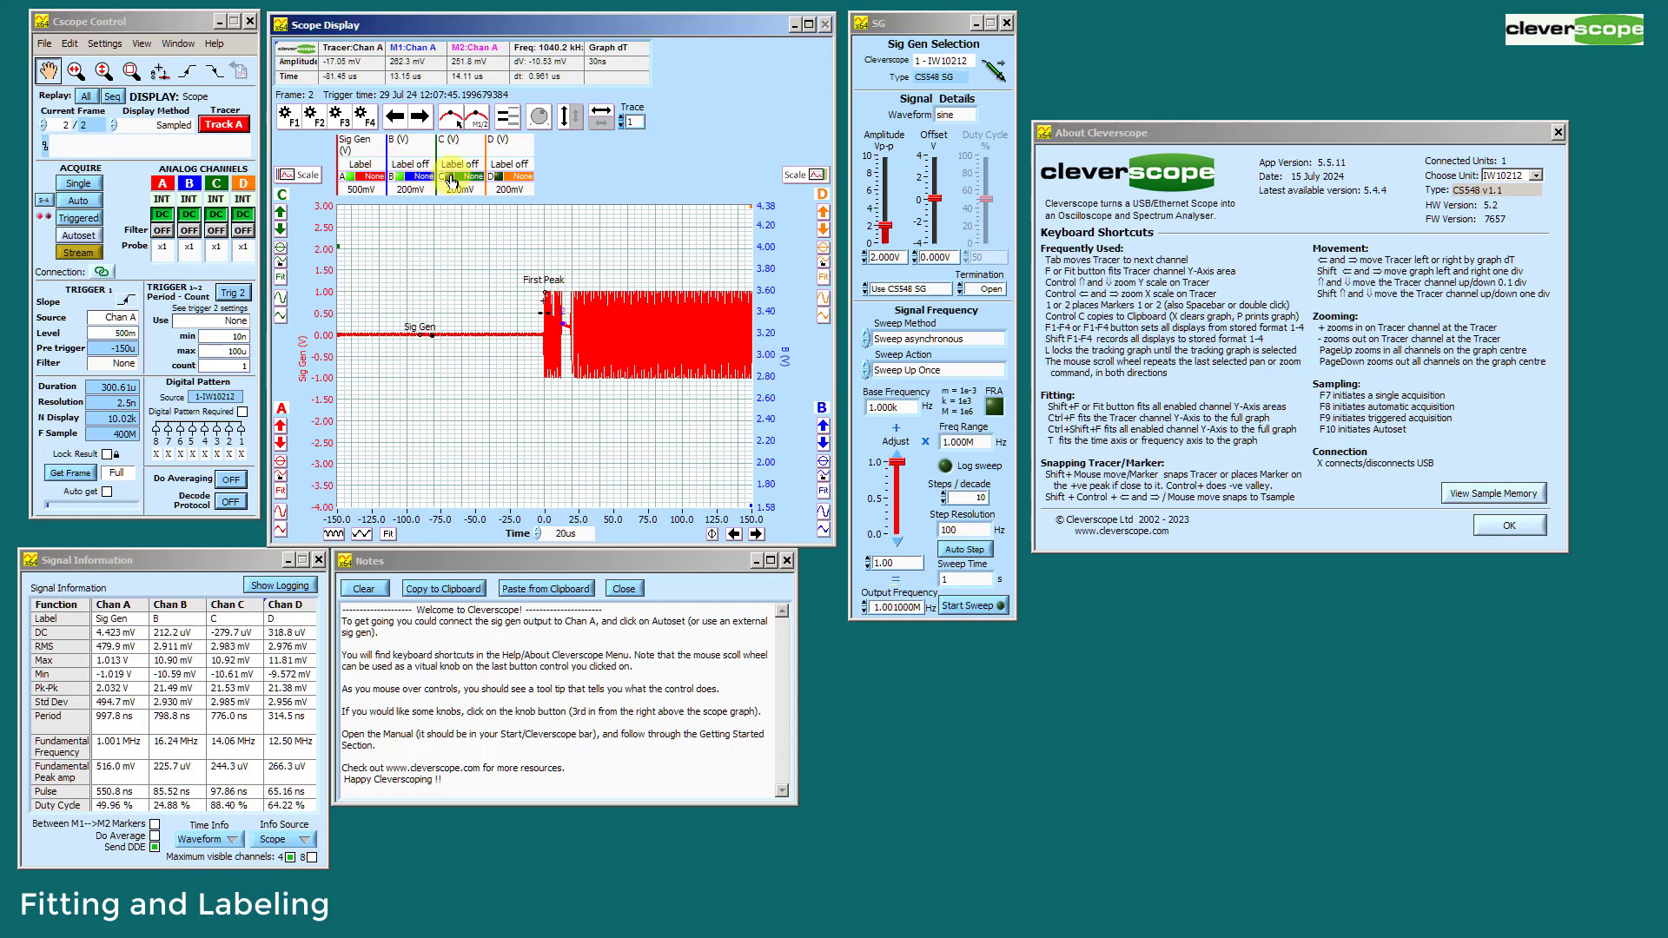
left_click(448, 179)
left_click(497, 179)
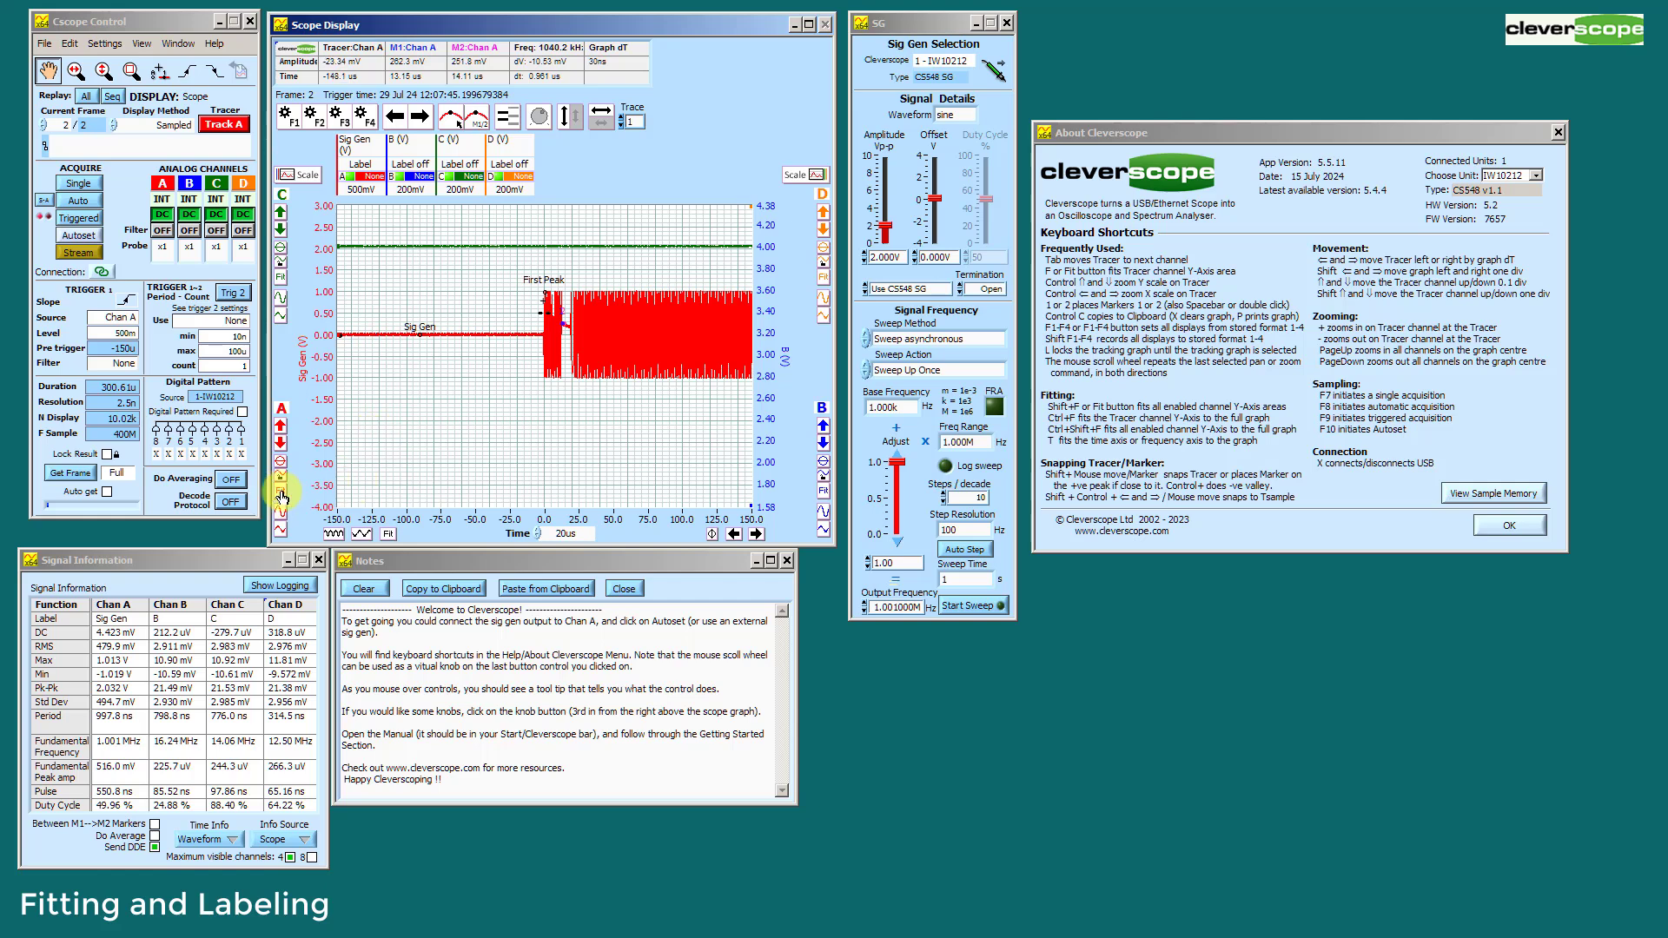
Fit all four channel traces on the graph, both before and after starting automatic acquisition.
left_click(282, 495)
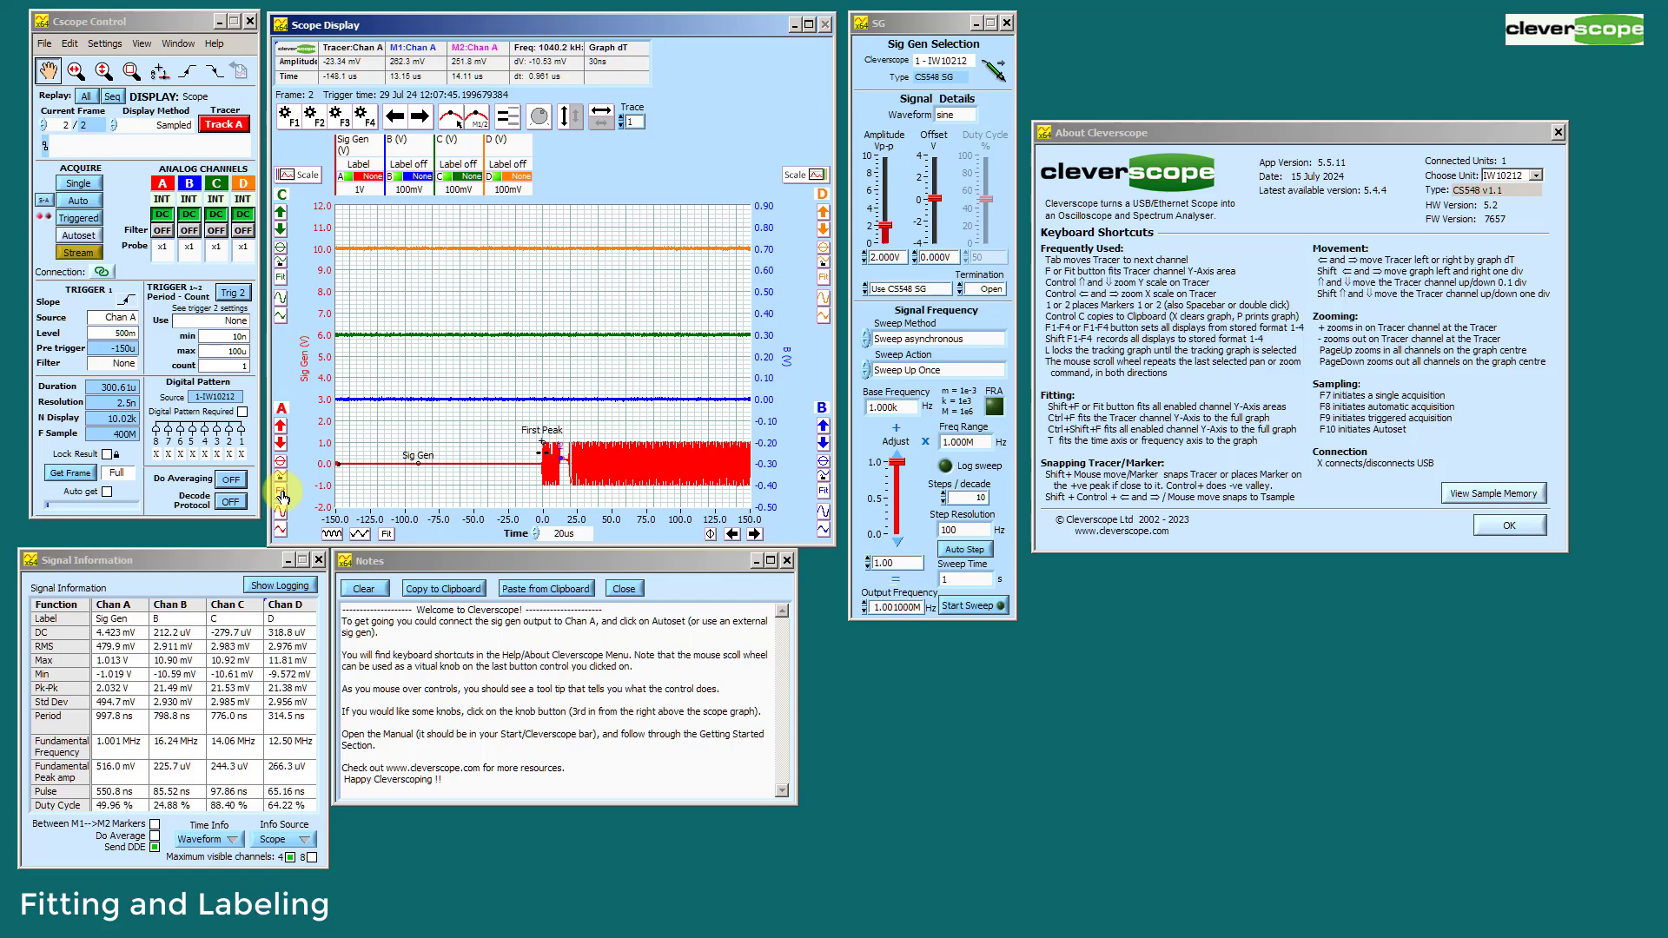
left_click(78, 200)
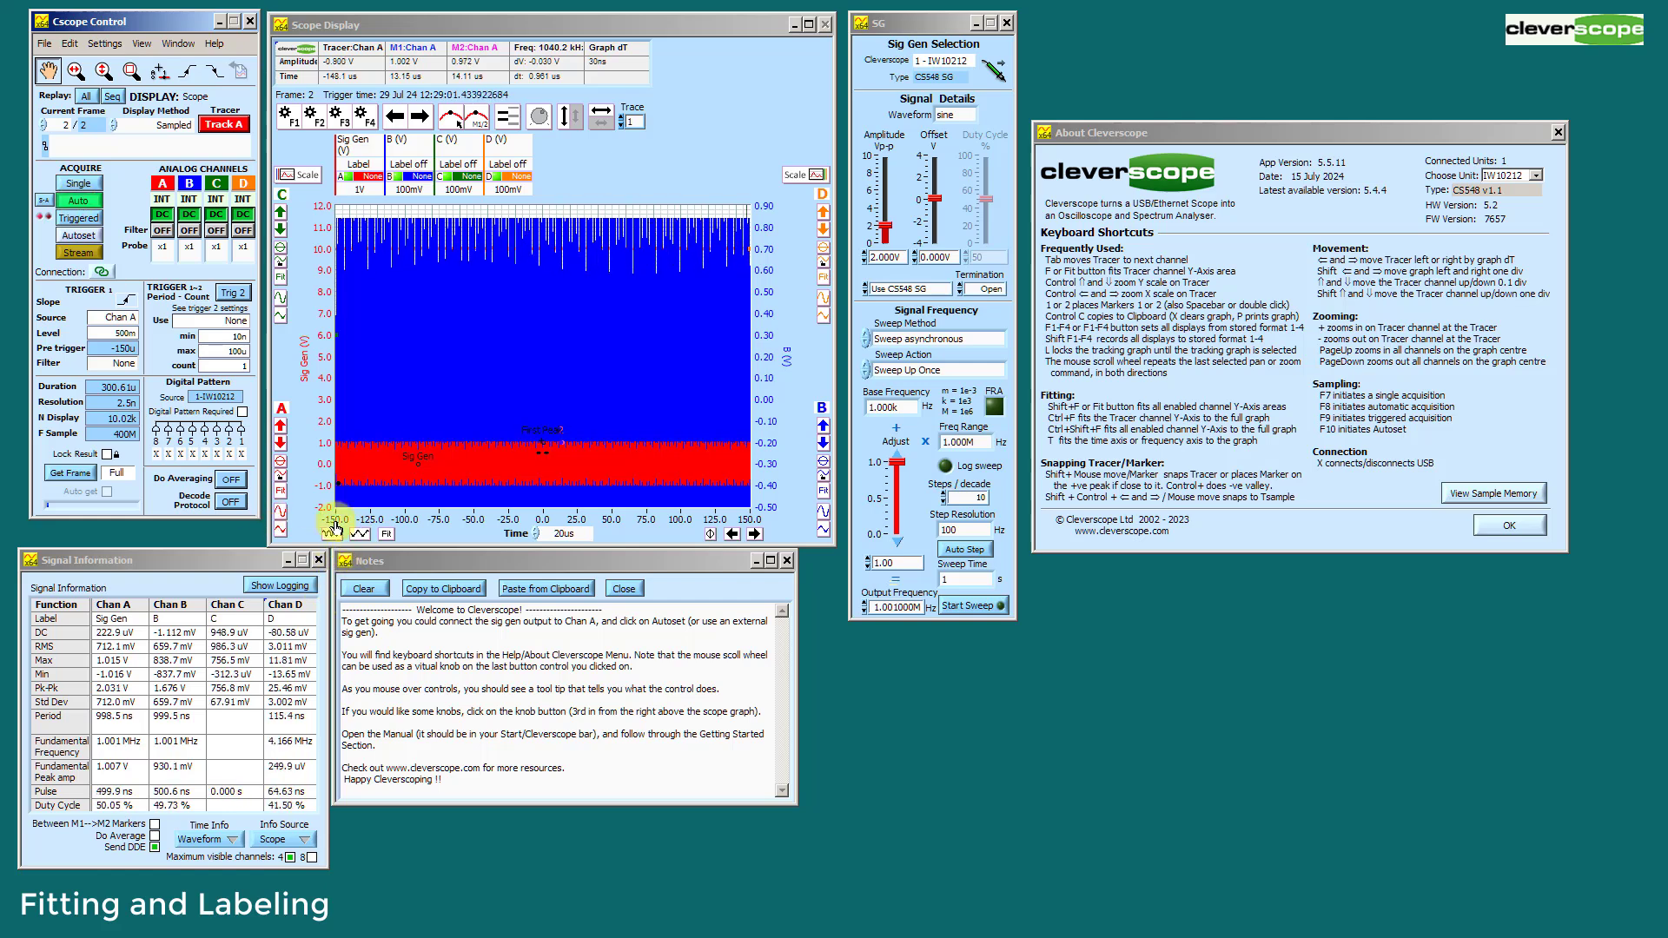
left_click(281, 495)
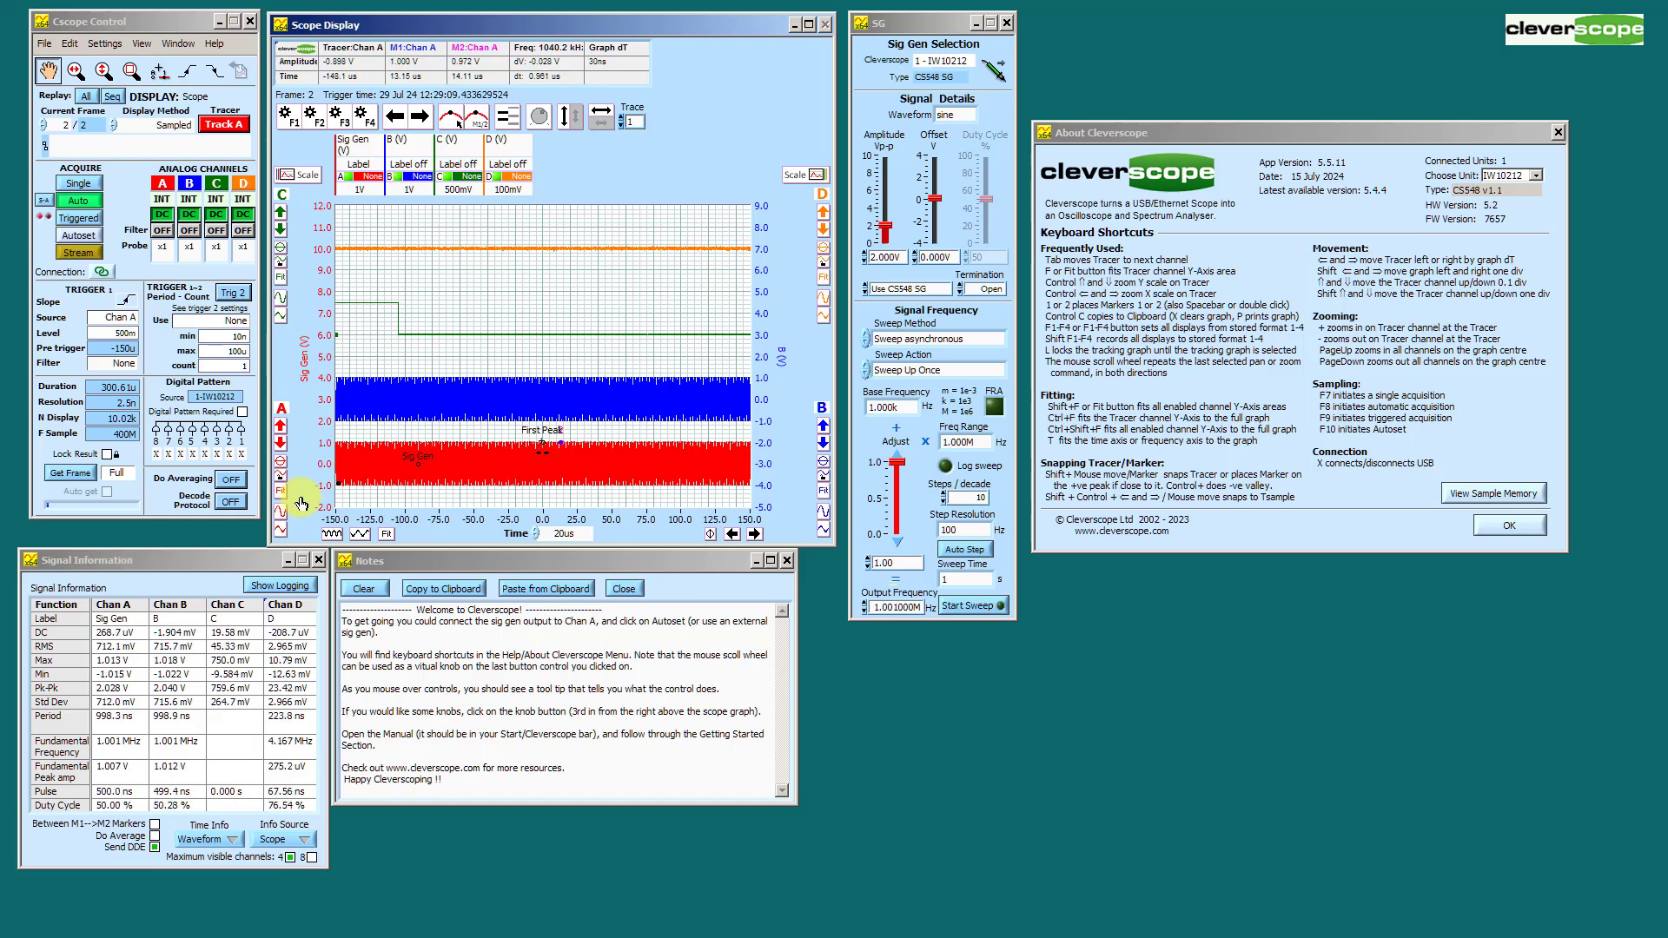
Reveal the Probe Comp controls in the signal generator window and set the probe comp frequency to 100 kHz.
left_click(922, 31)
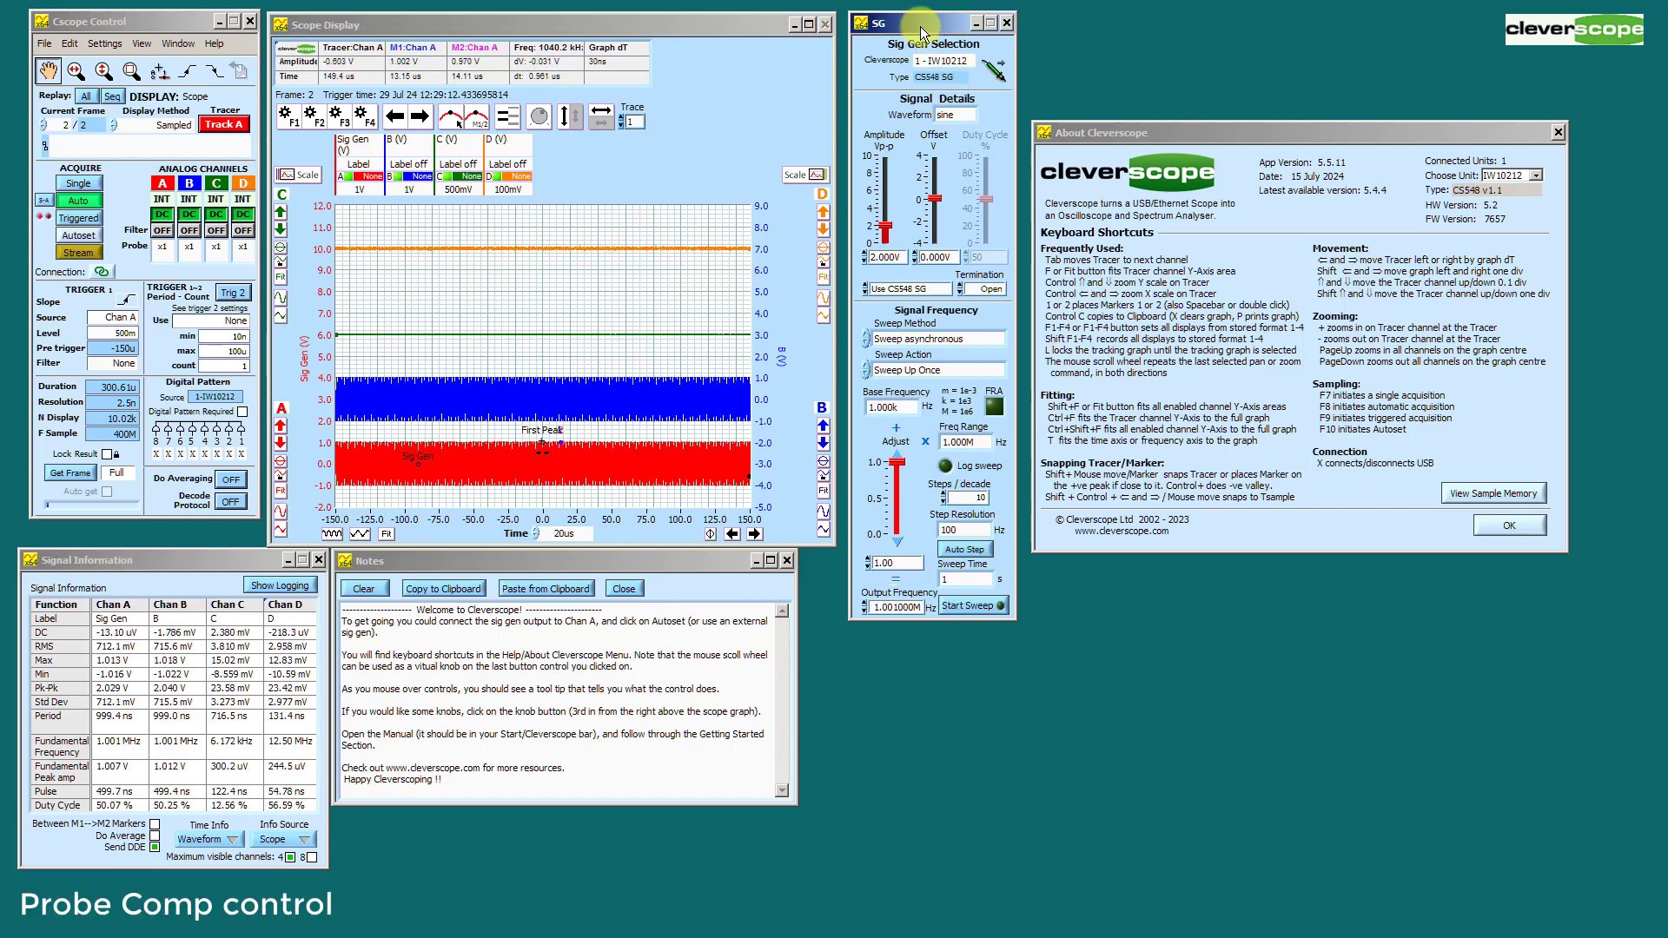
left_click(1001, 75)
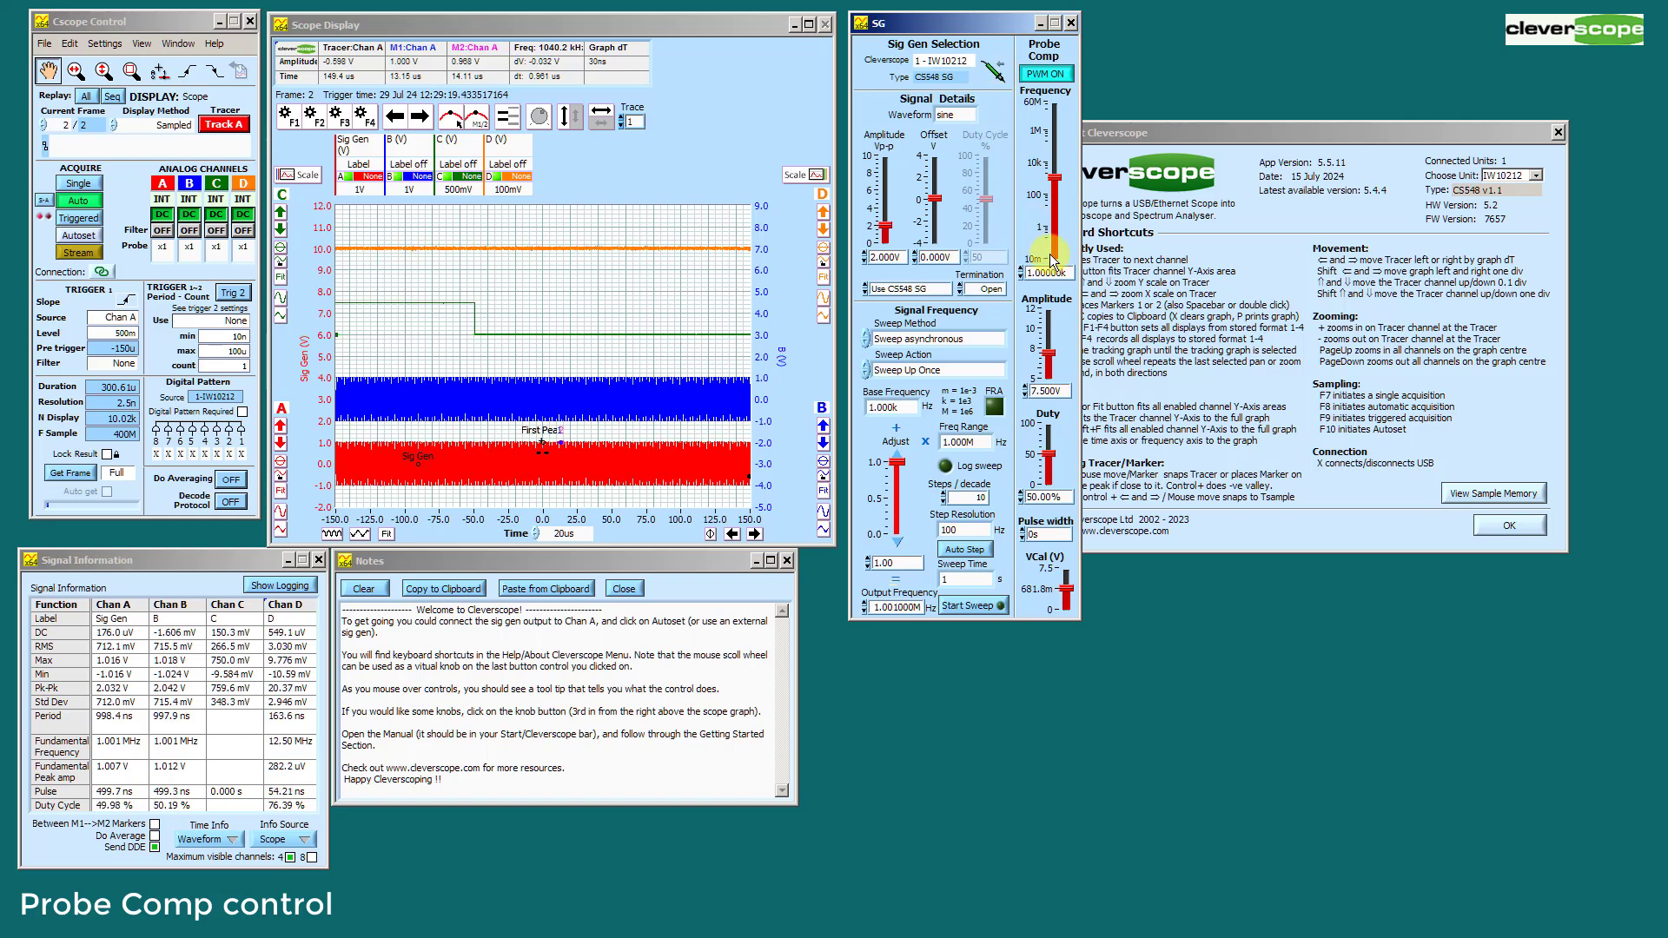
left_click_drag(1070, 274, 996, 258)
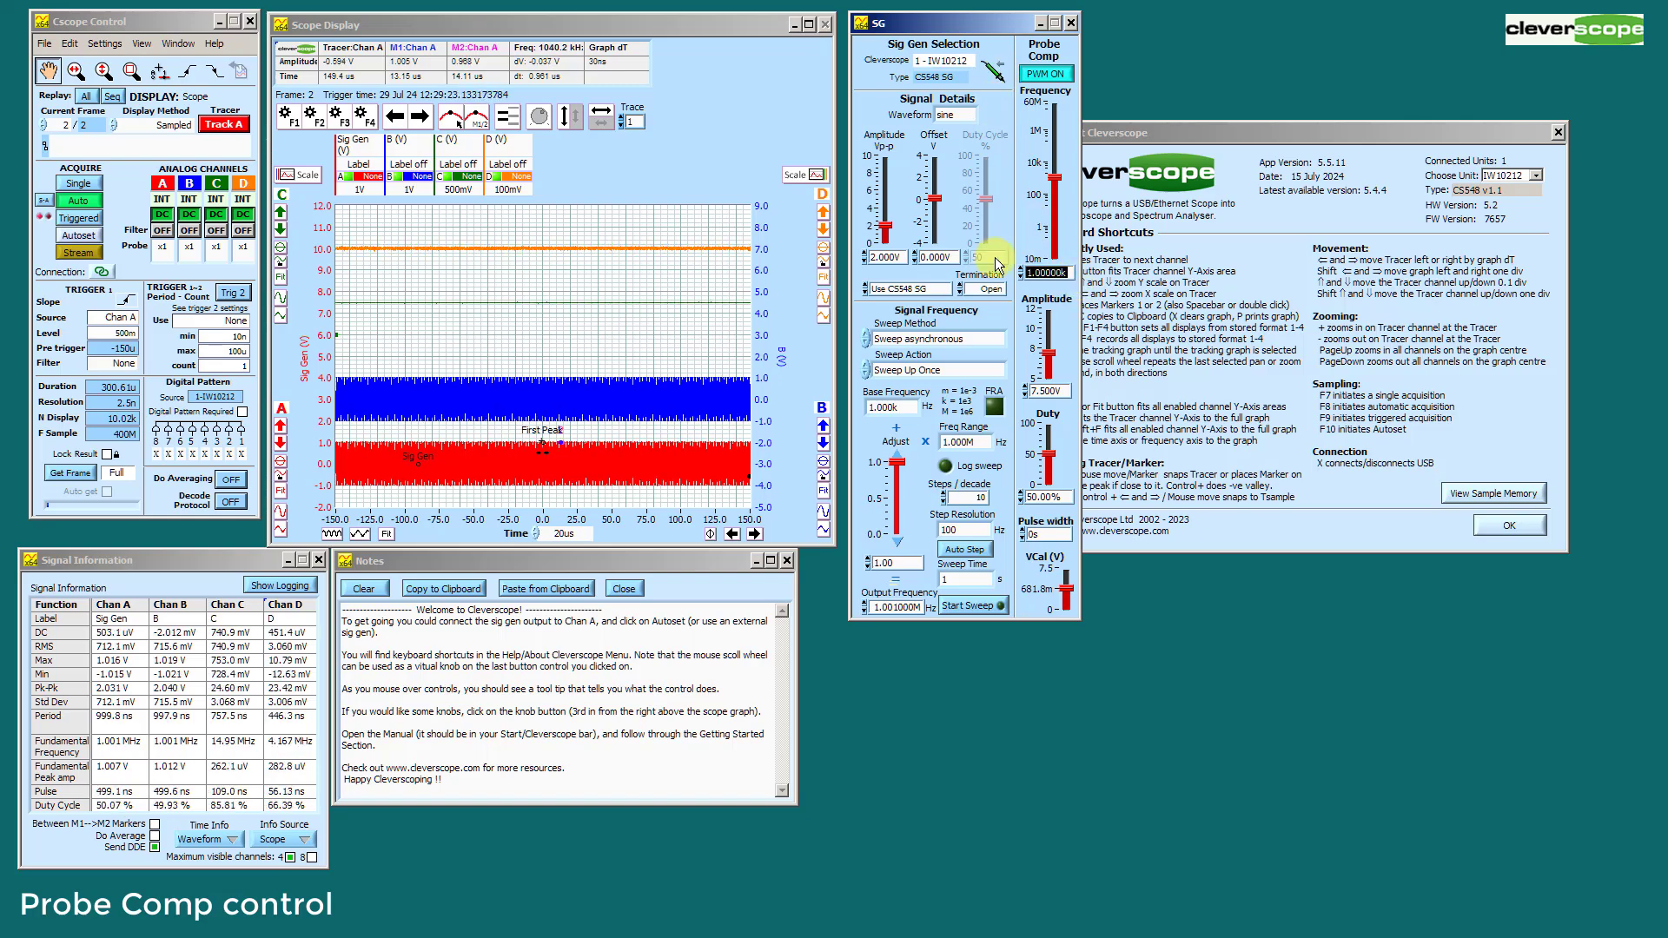
type("10")
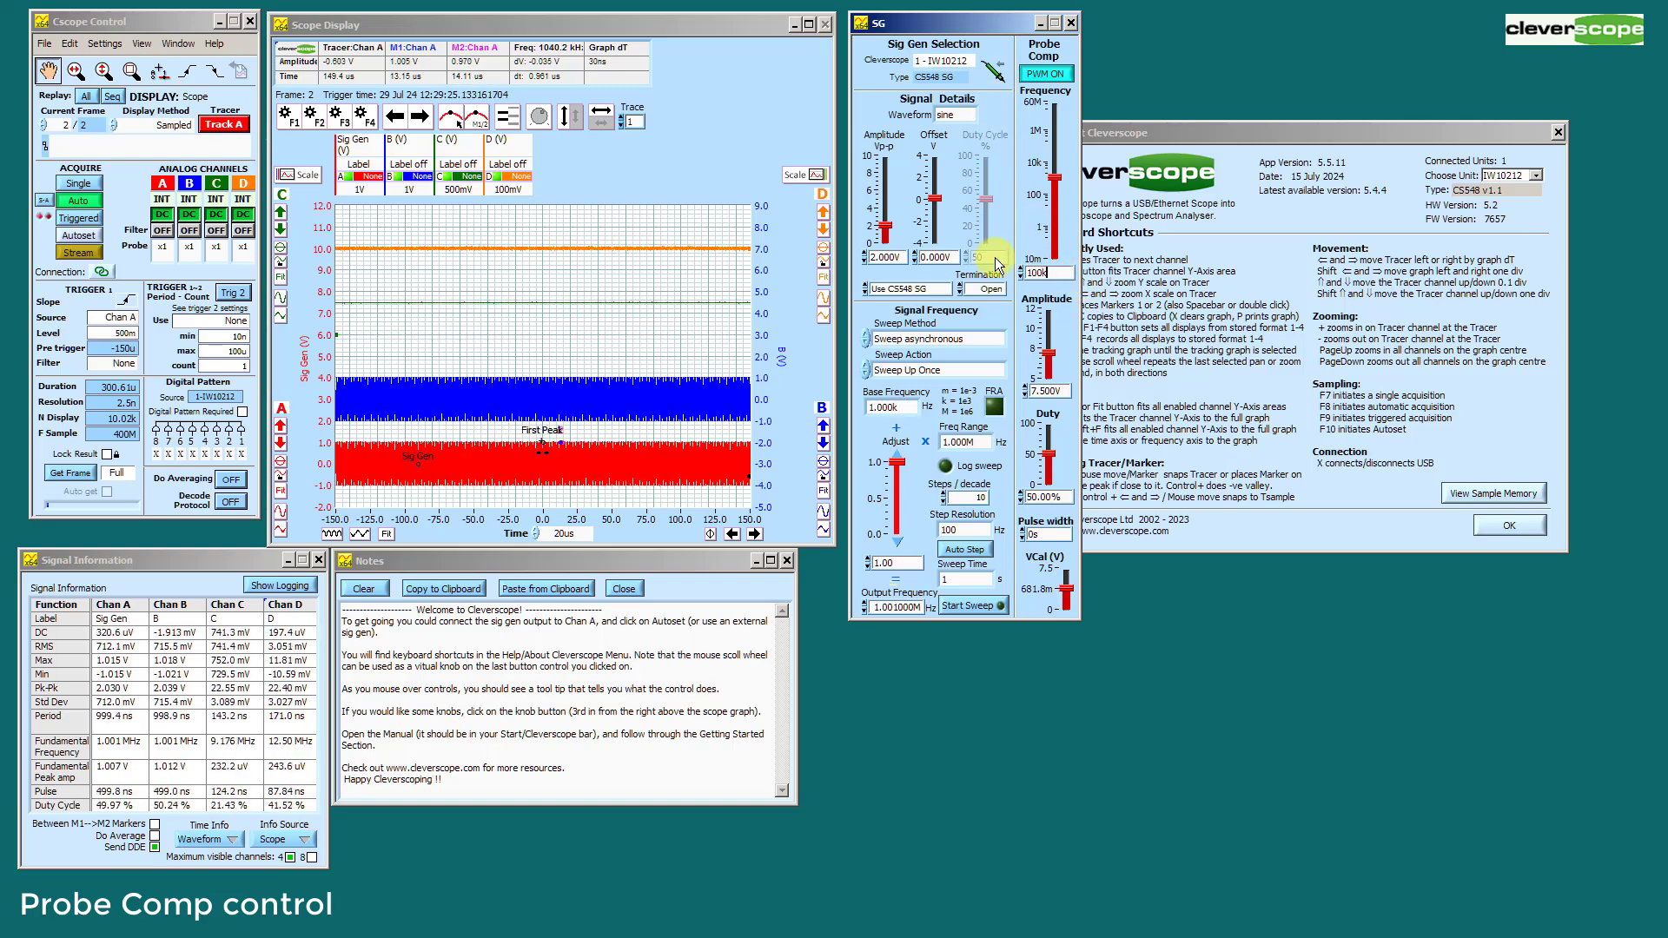
key("Return")
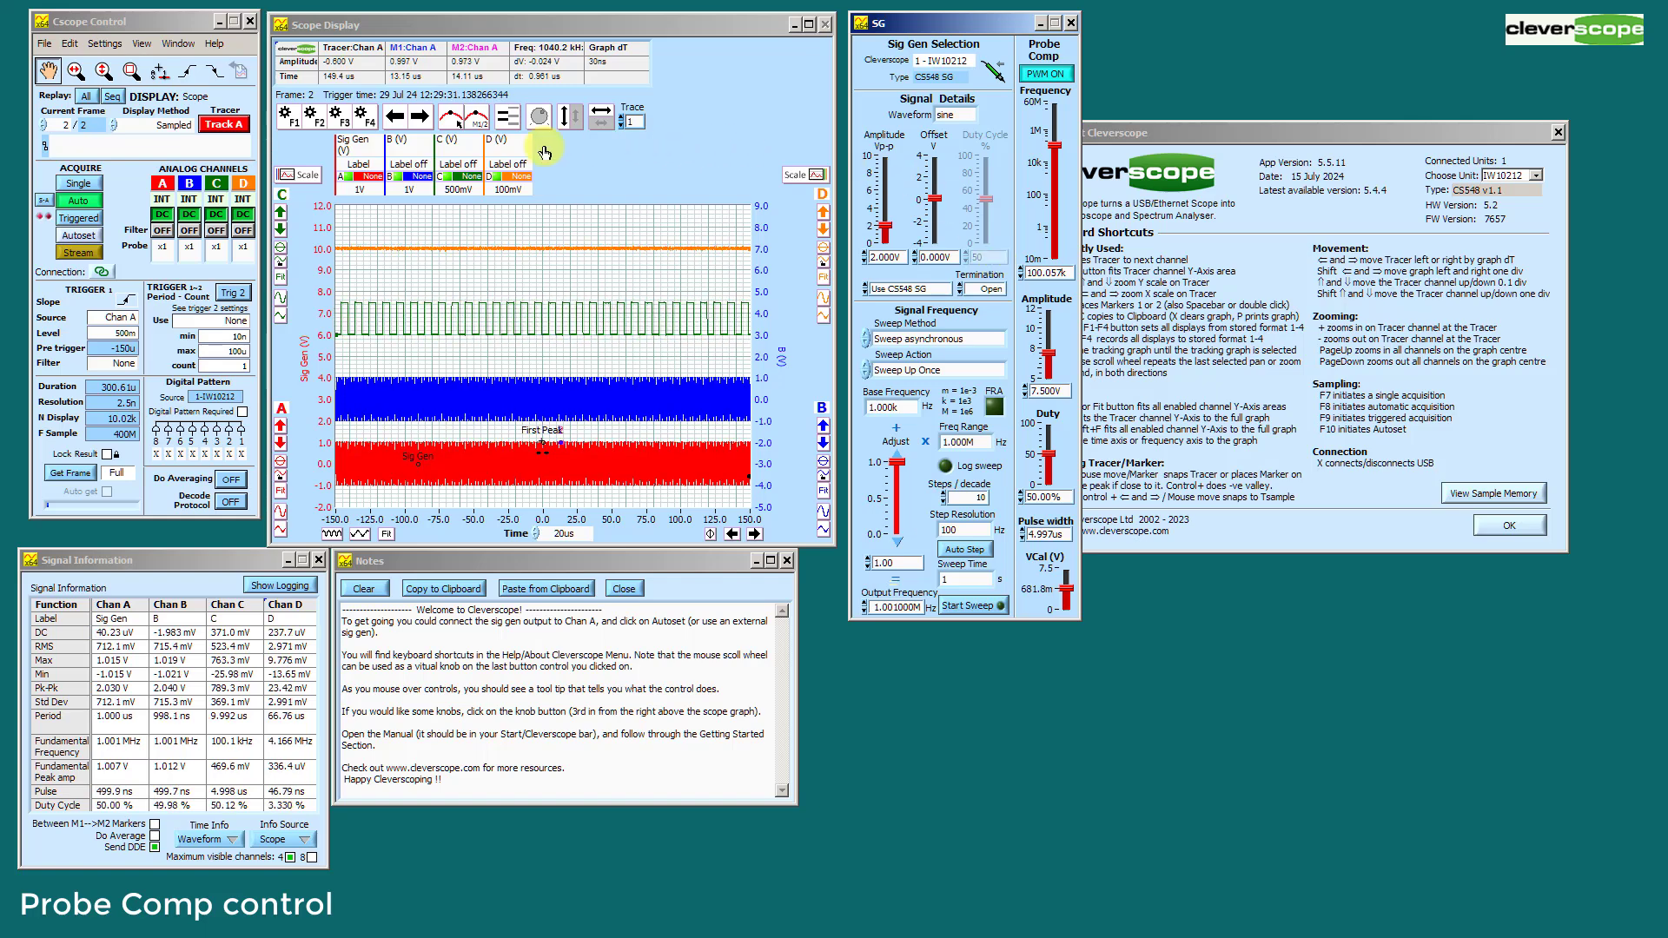
Zoom the time axis in to 1 µs per division around the tracer on the Probe Comp waveform.
left_click(531, 421)
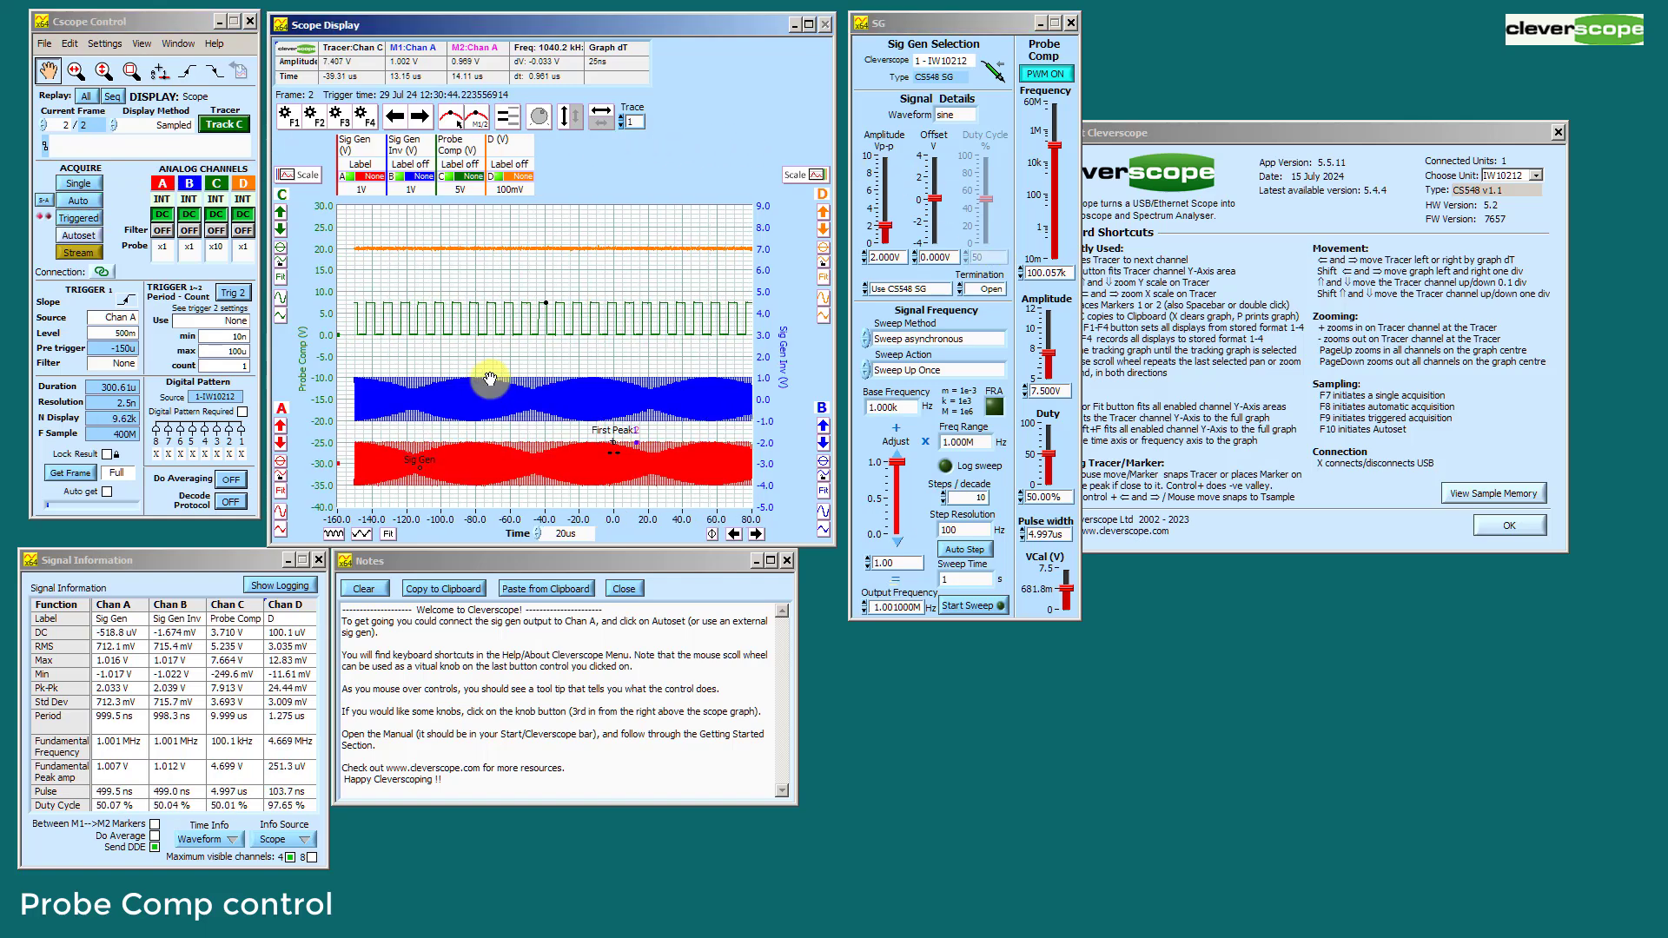
scroll(486, 378, "up", 5)
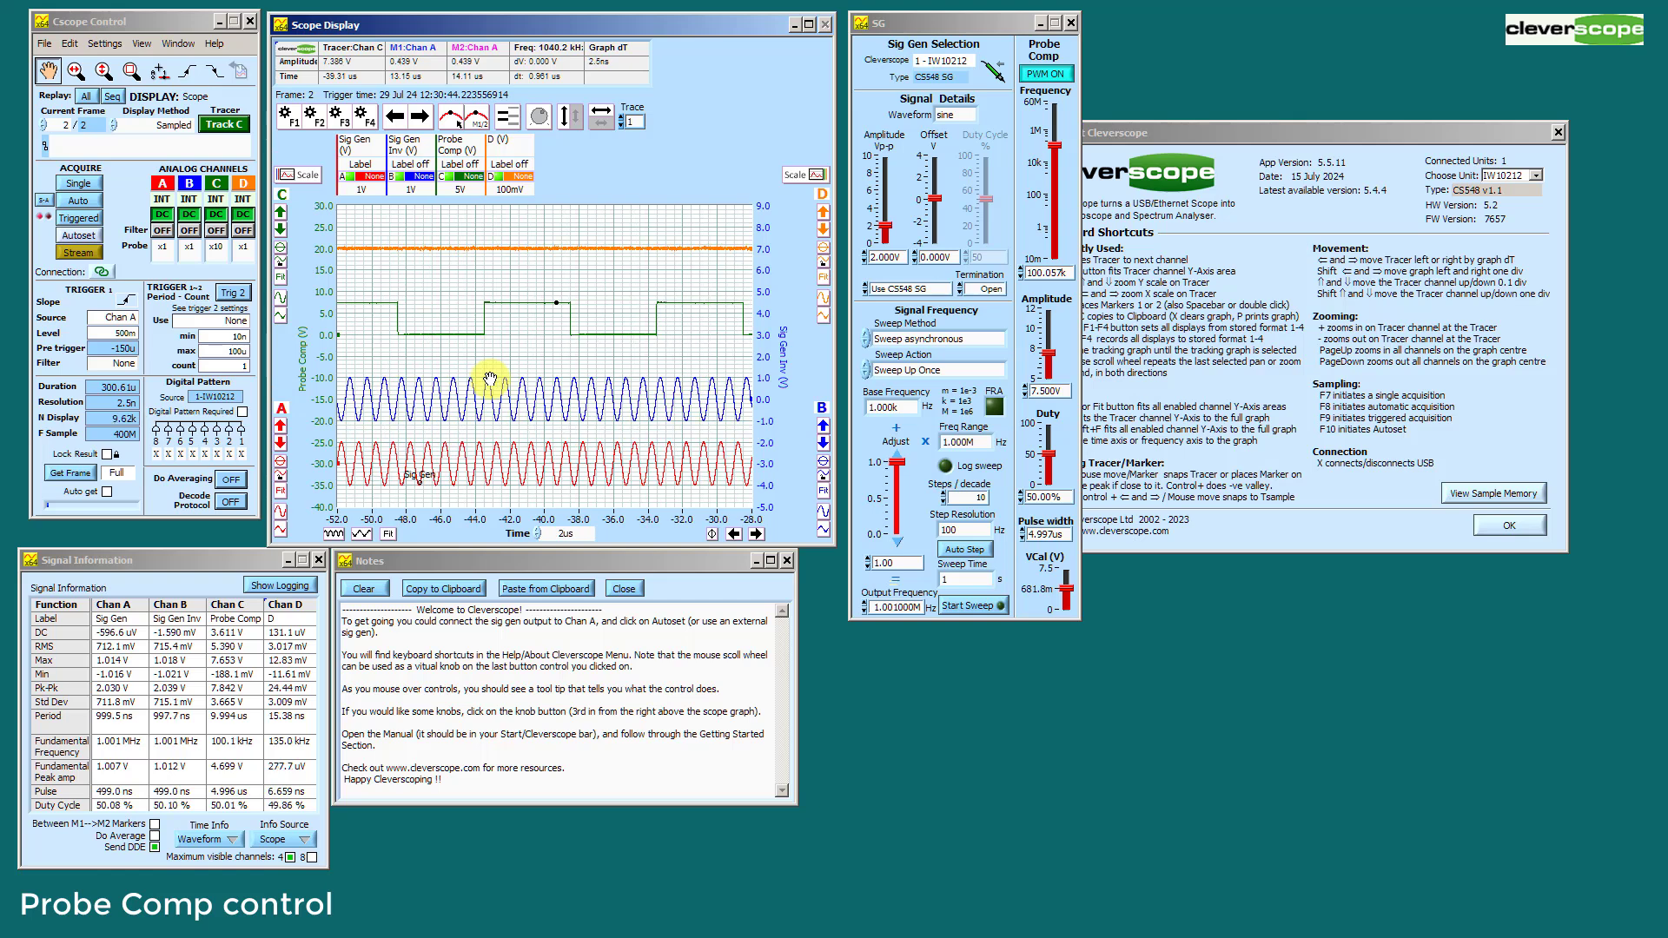
scroll(490, 379, "up", 1)
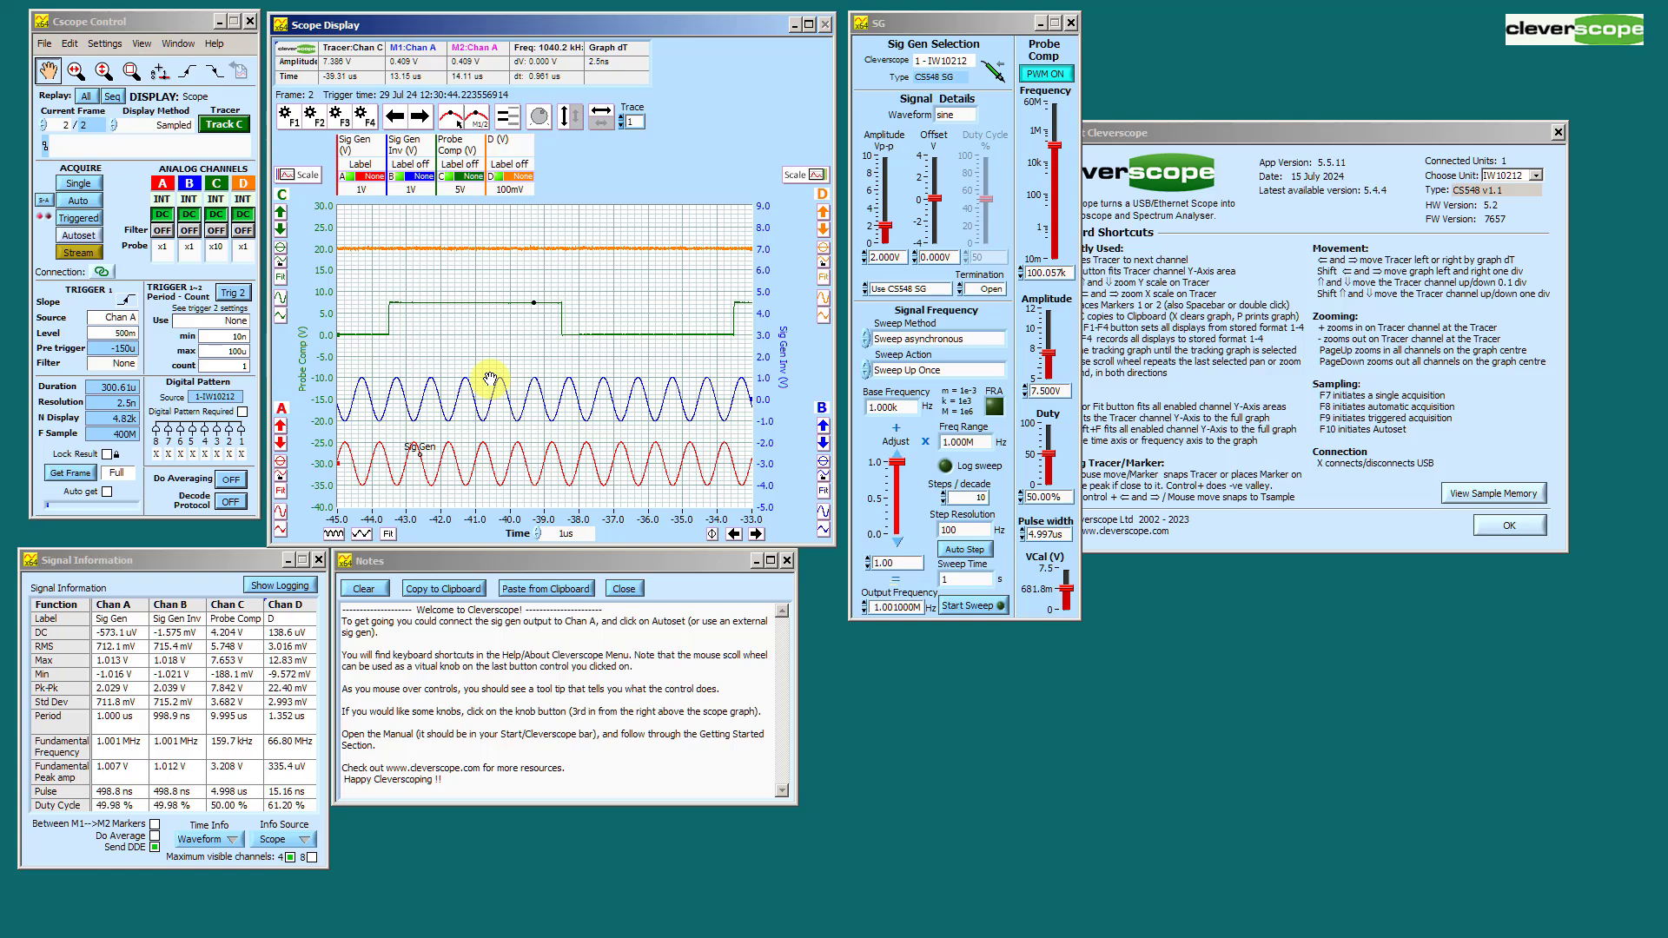
left_click(523, 405)
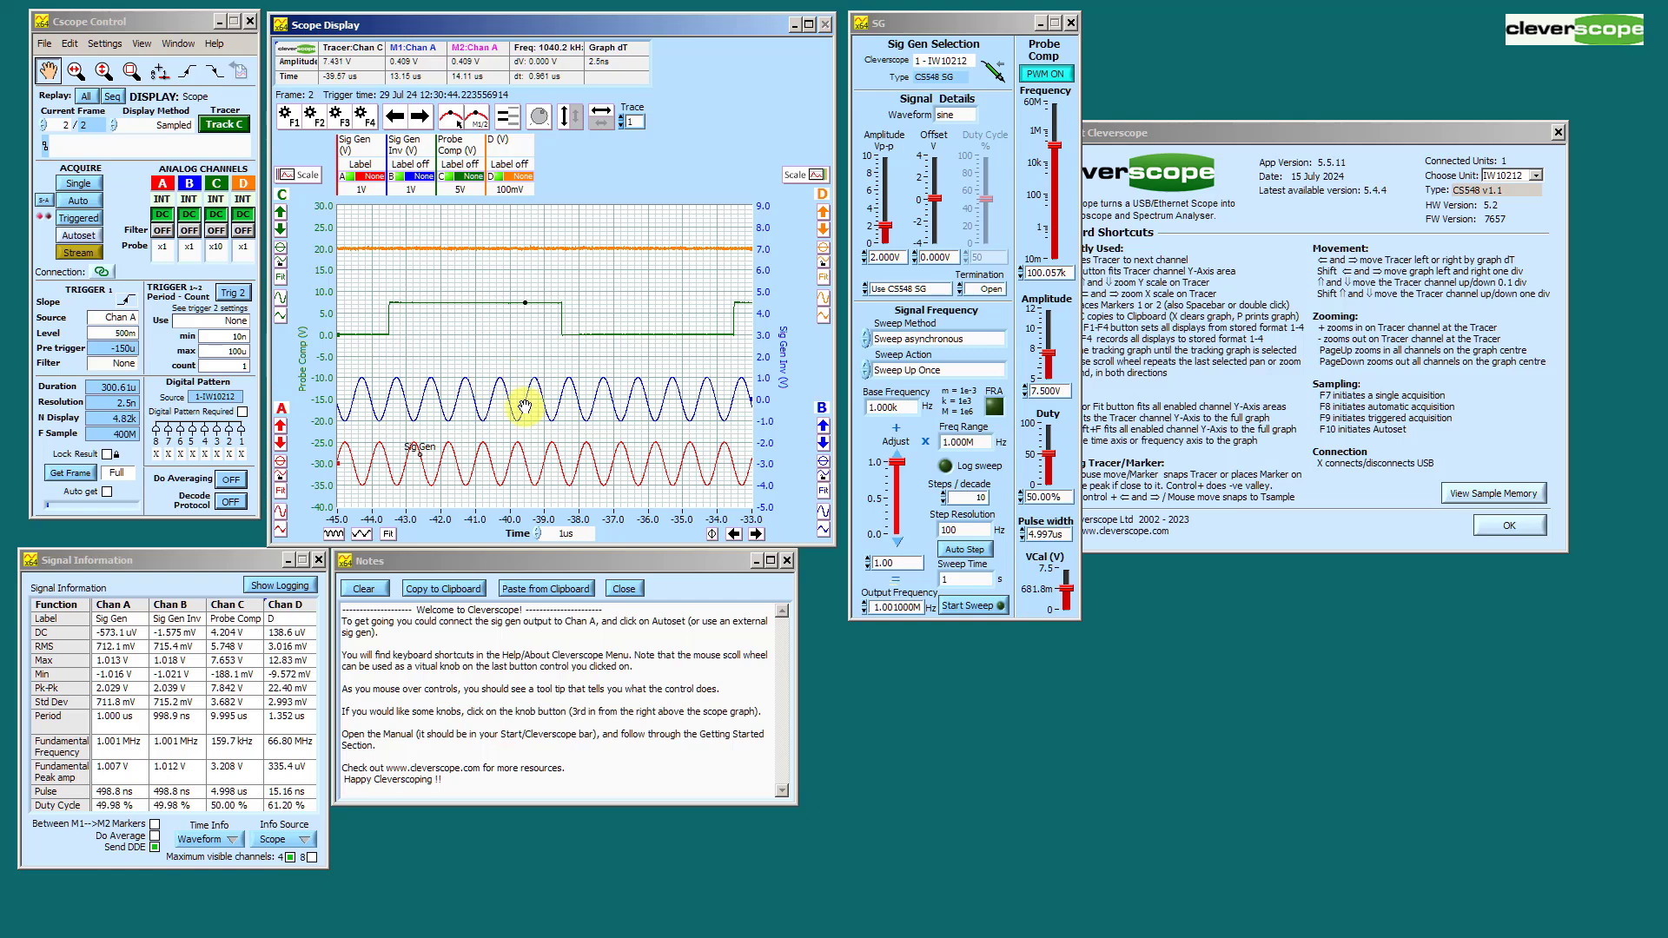
Show waveform labels for the Sig Gen Inv and Probe Comp channels, with the Sig Gen Inv label tracking its waveform.
left_click(416, 168)
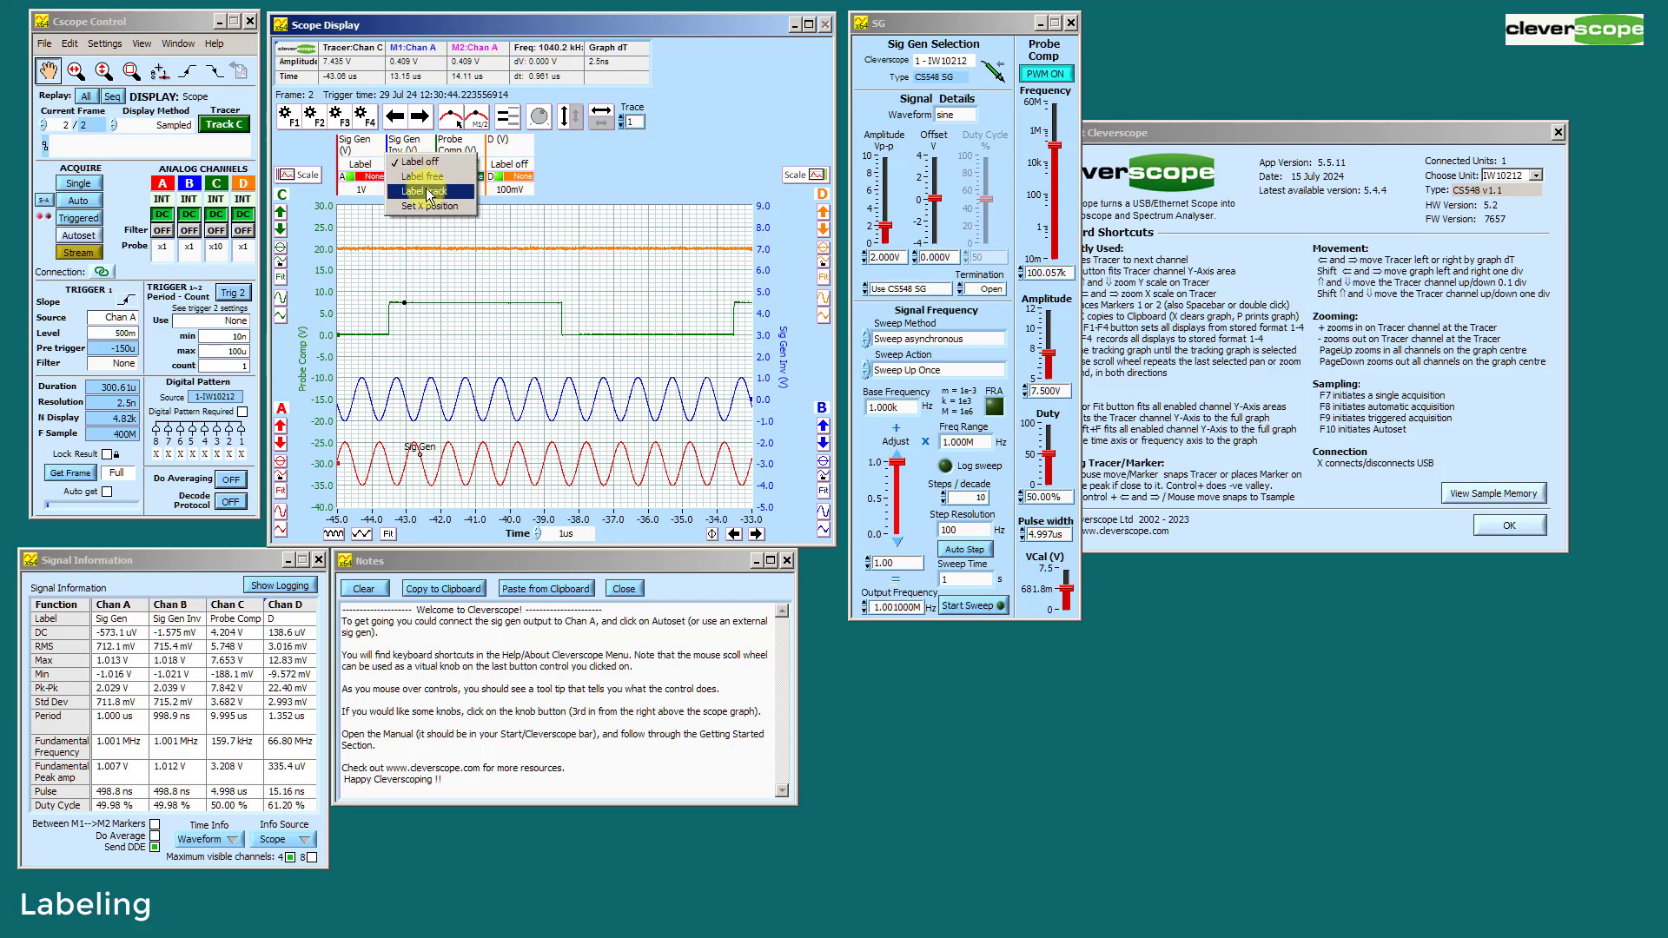
left_click(426, 191)
left_click(466, 167)
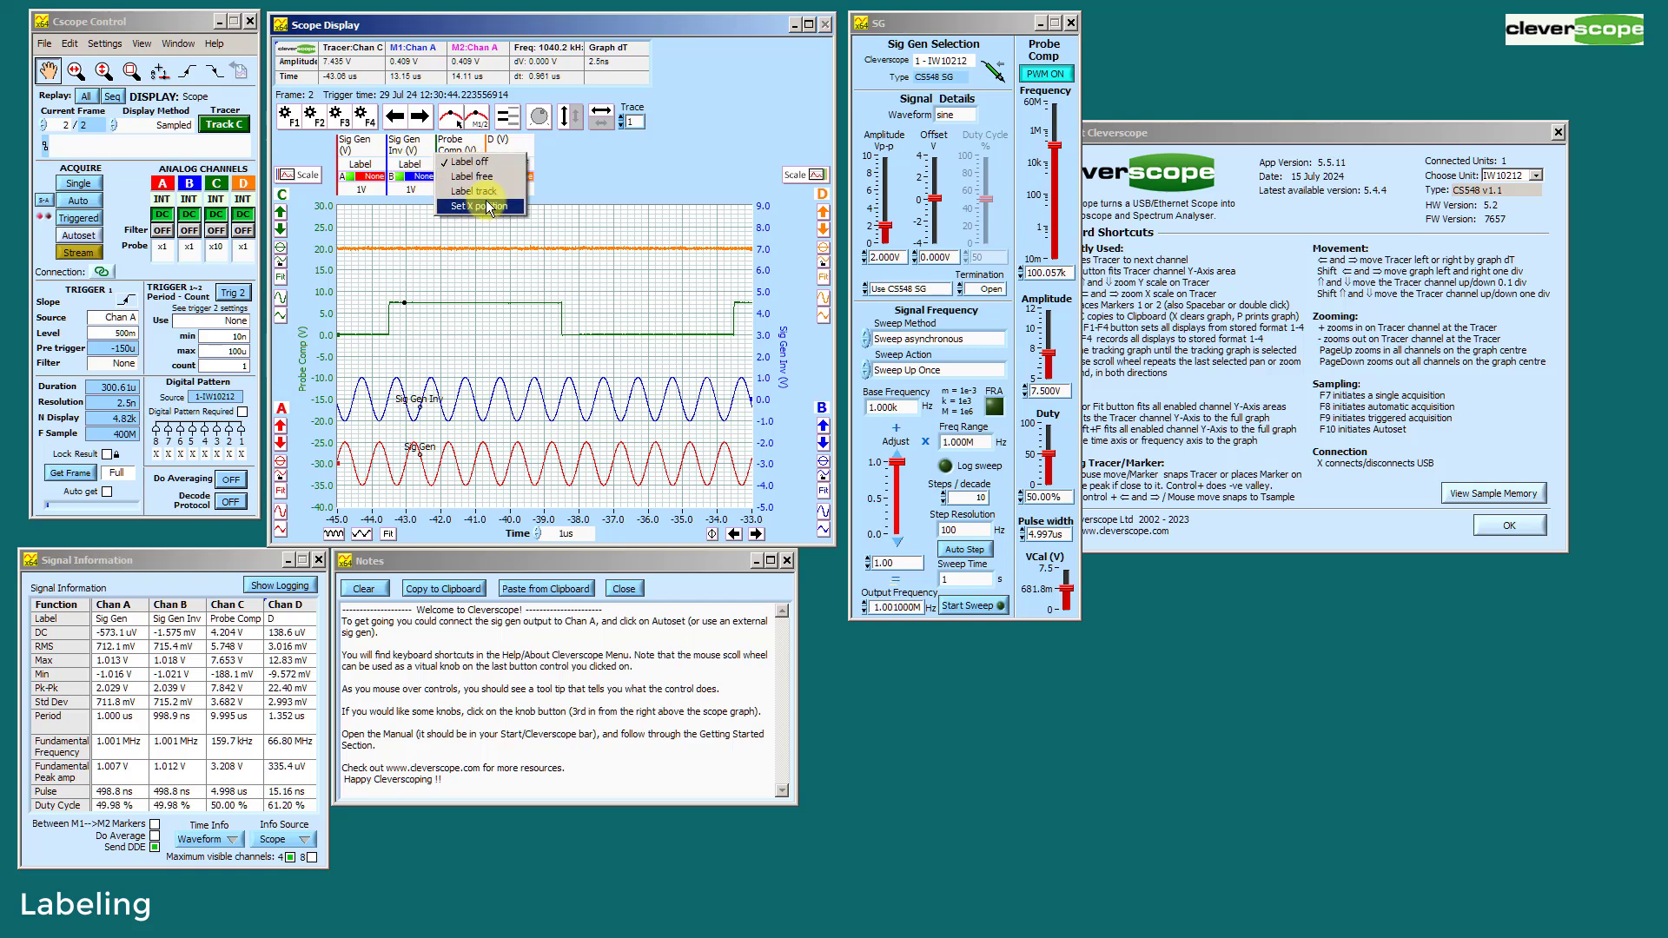
left_click(486, 206)
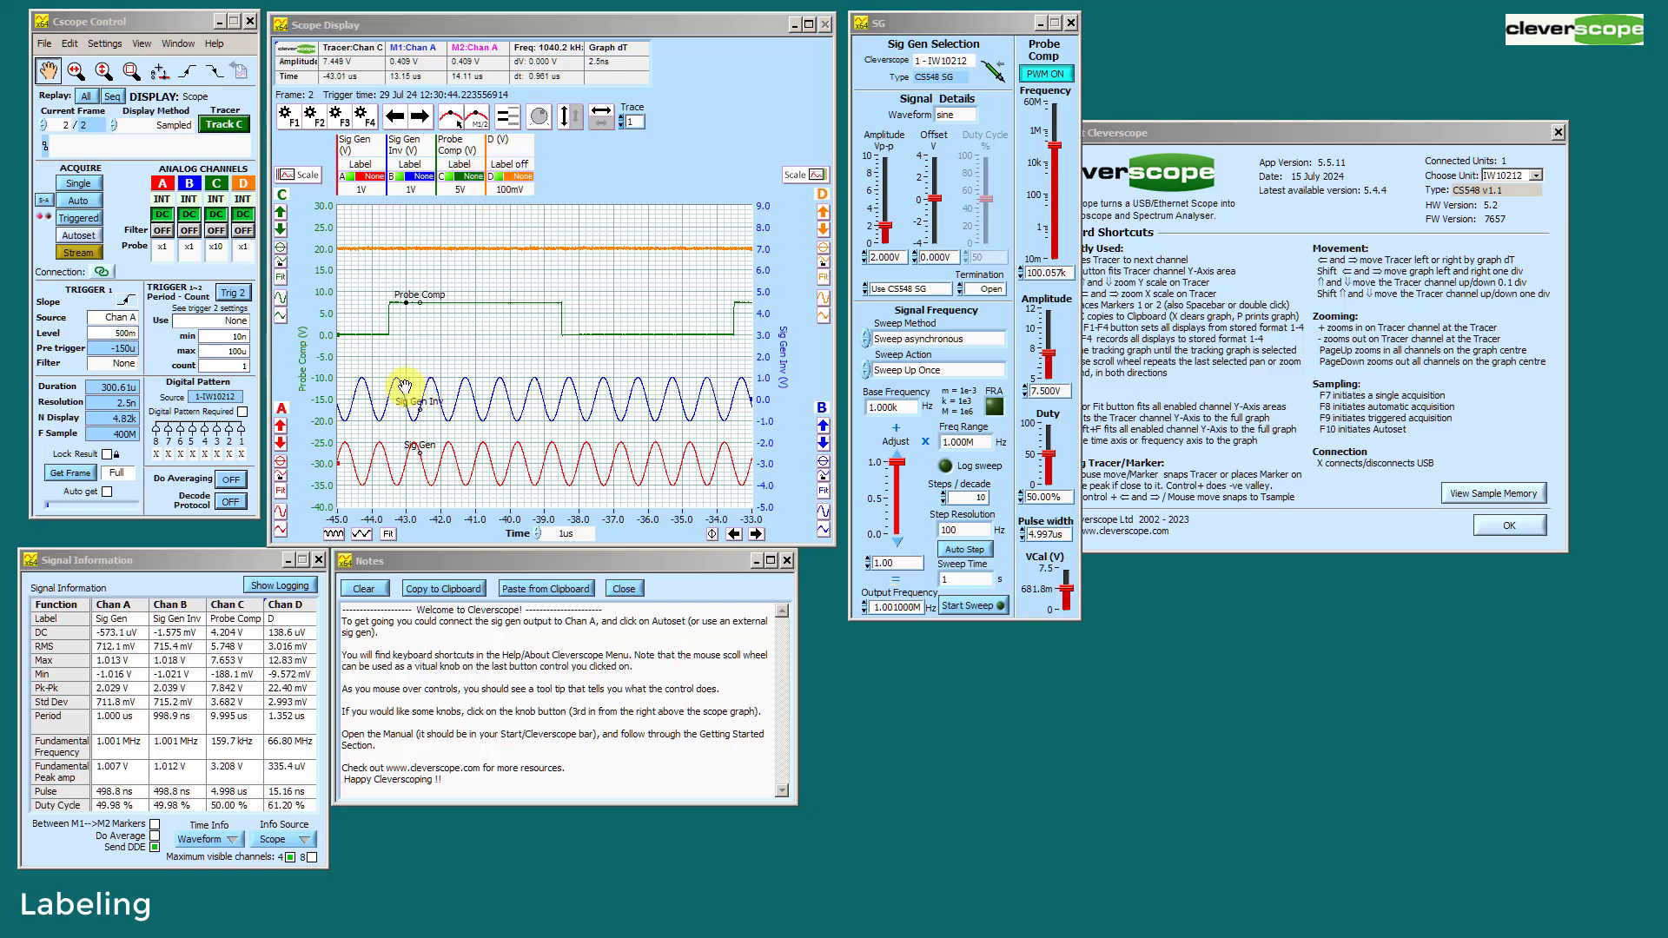
Set the horizontal position of all graph channel labels to about 35% across the graph.
left_click(341, 335)
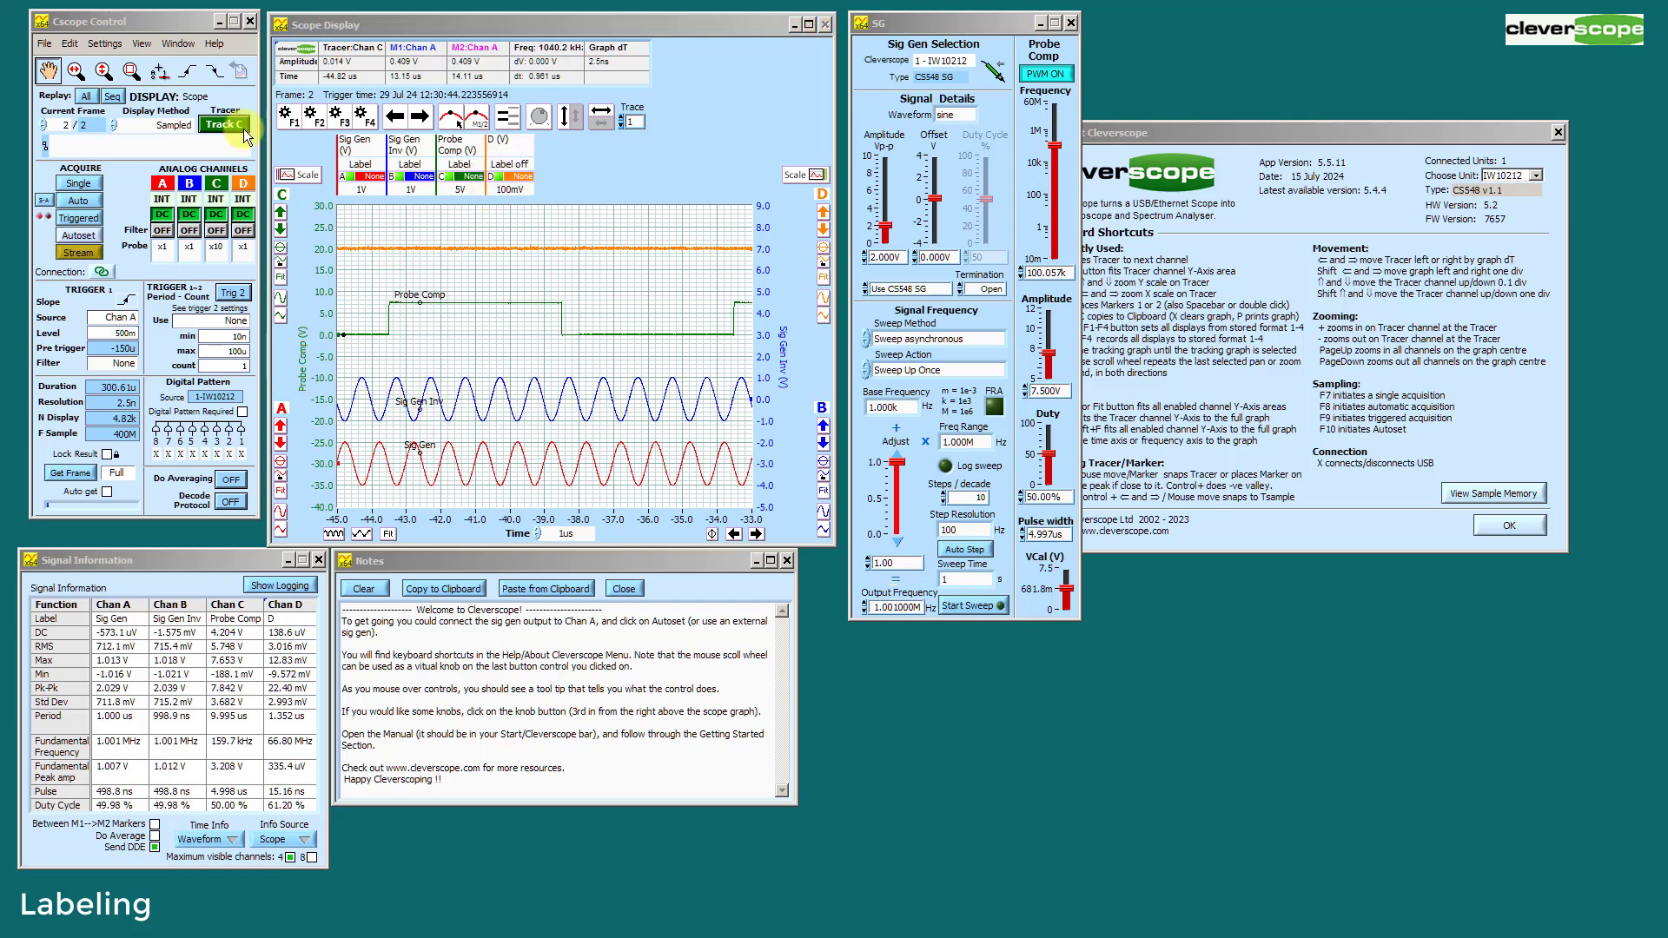
left_click(105, 43)
mouse_move(141, 43)
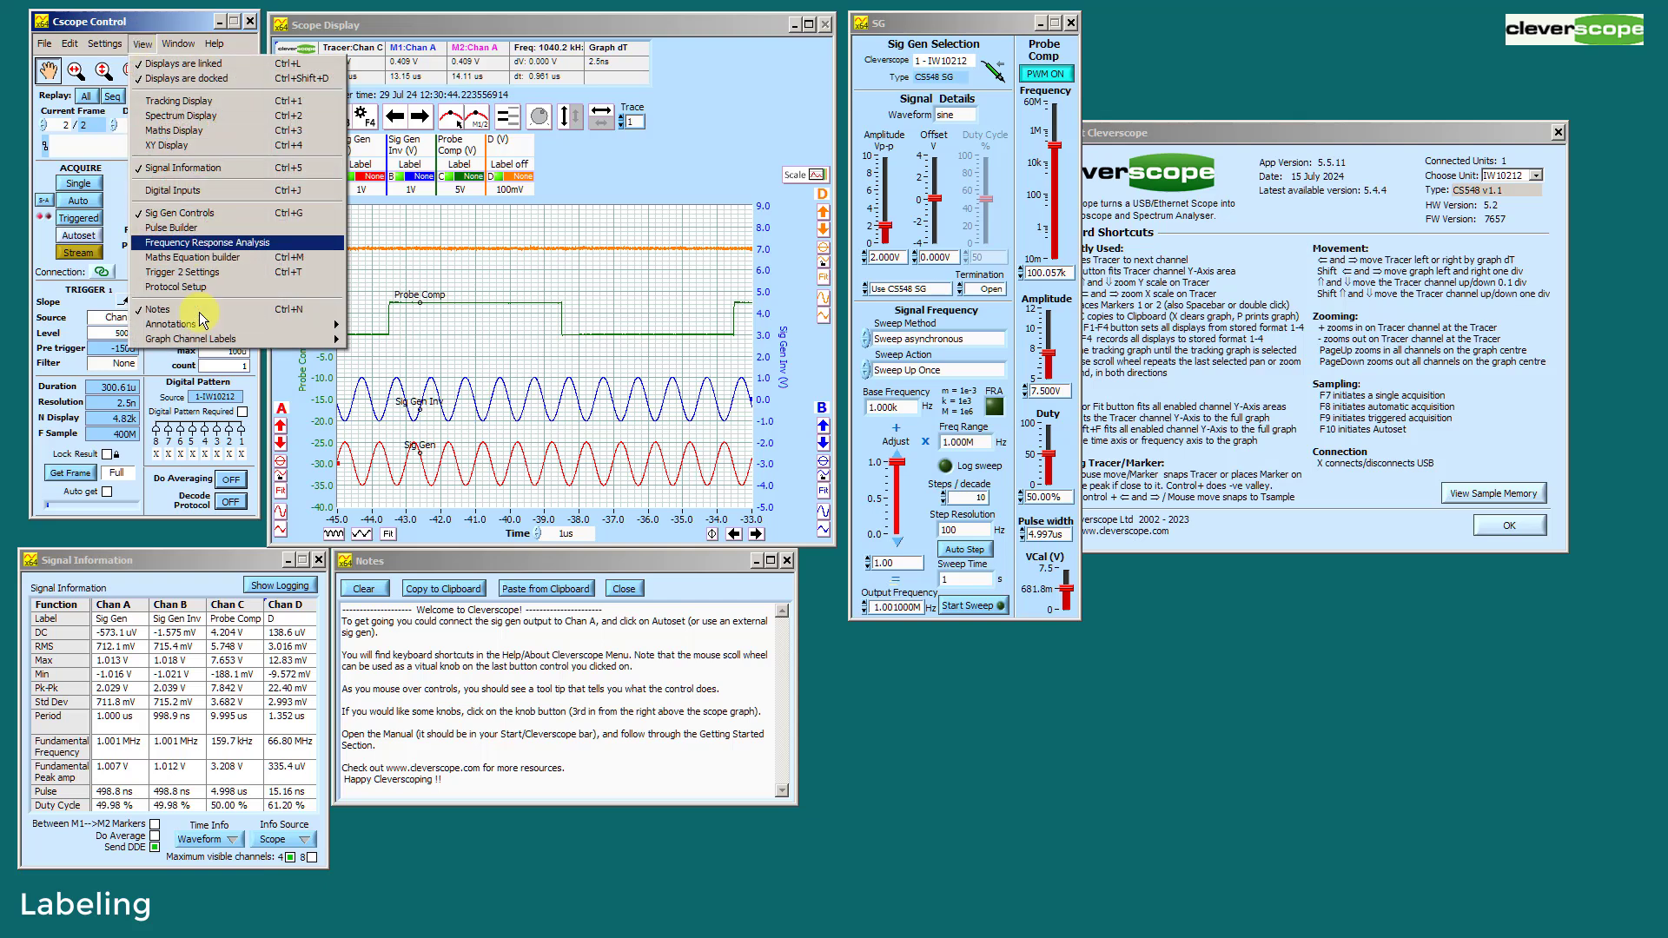
mouse_move(205, 339)
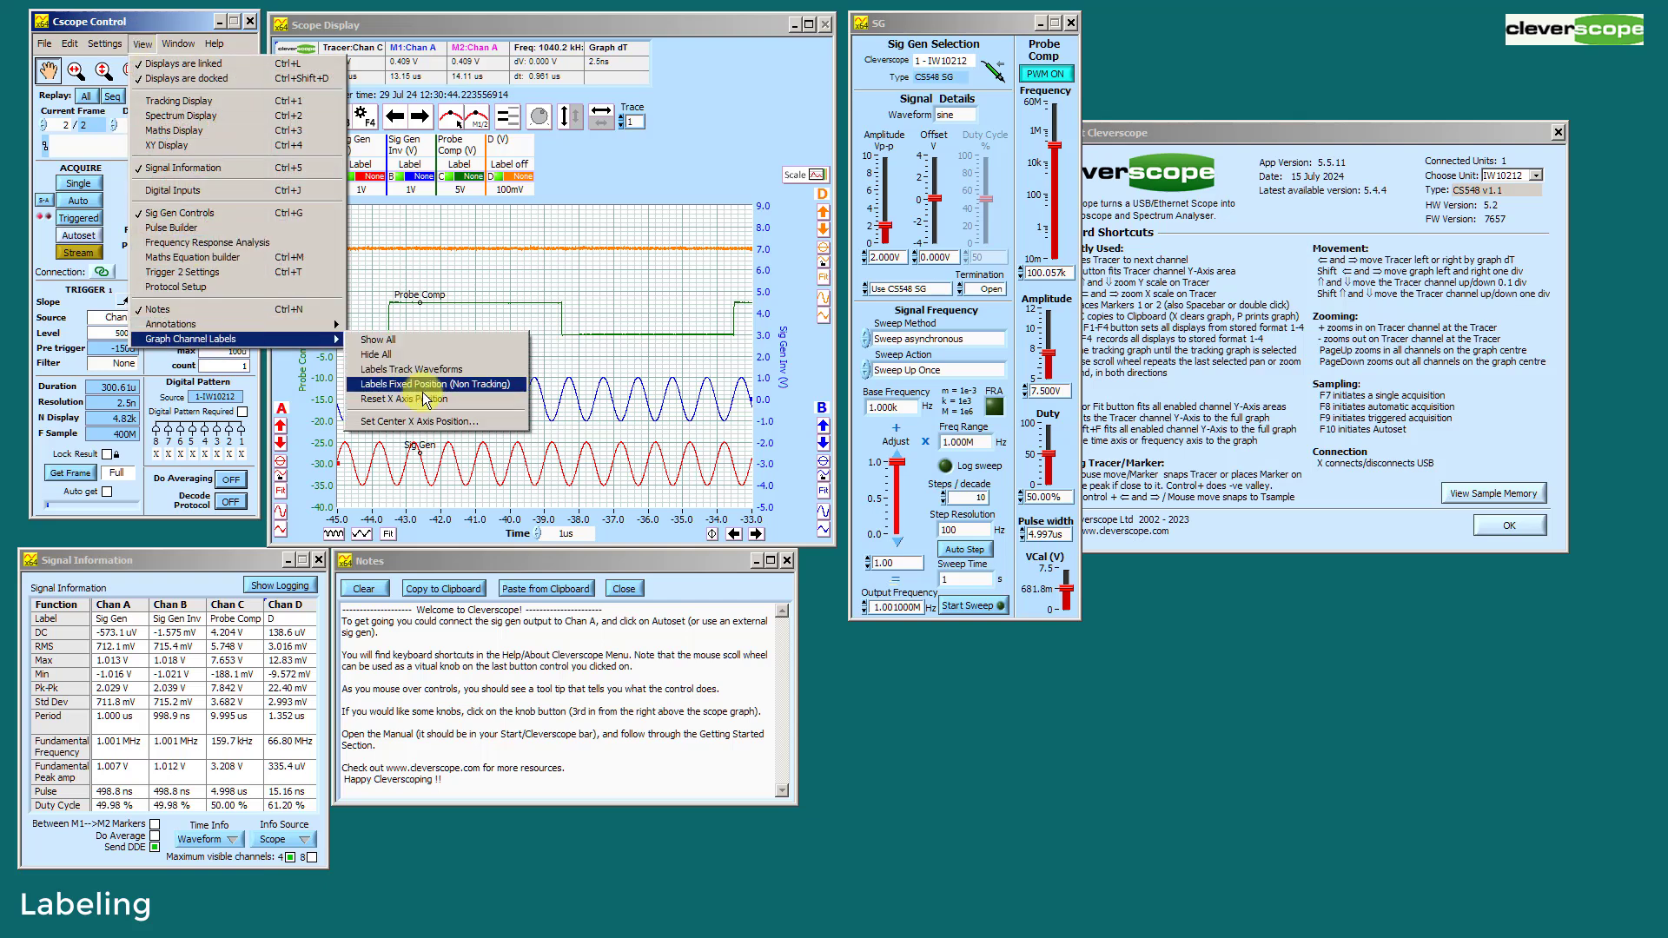
left_click(414, 424)
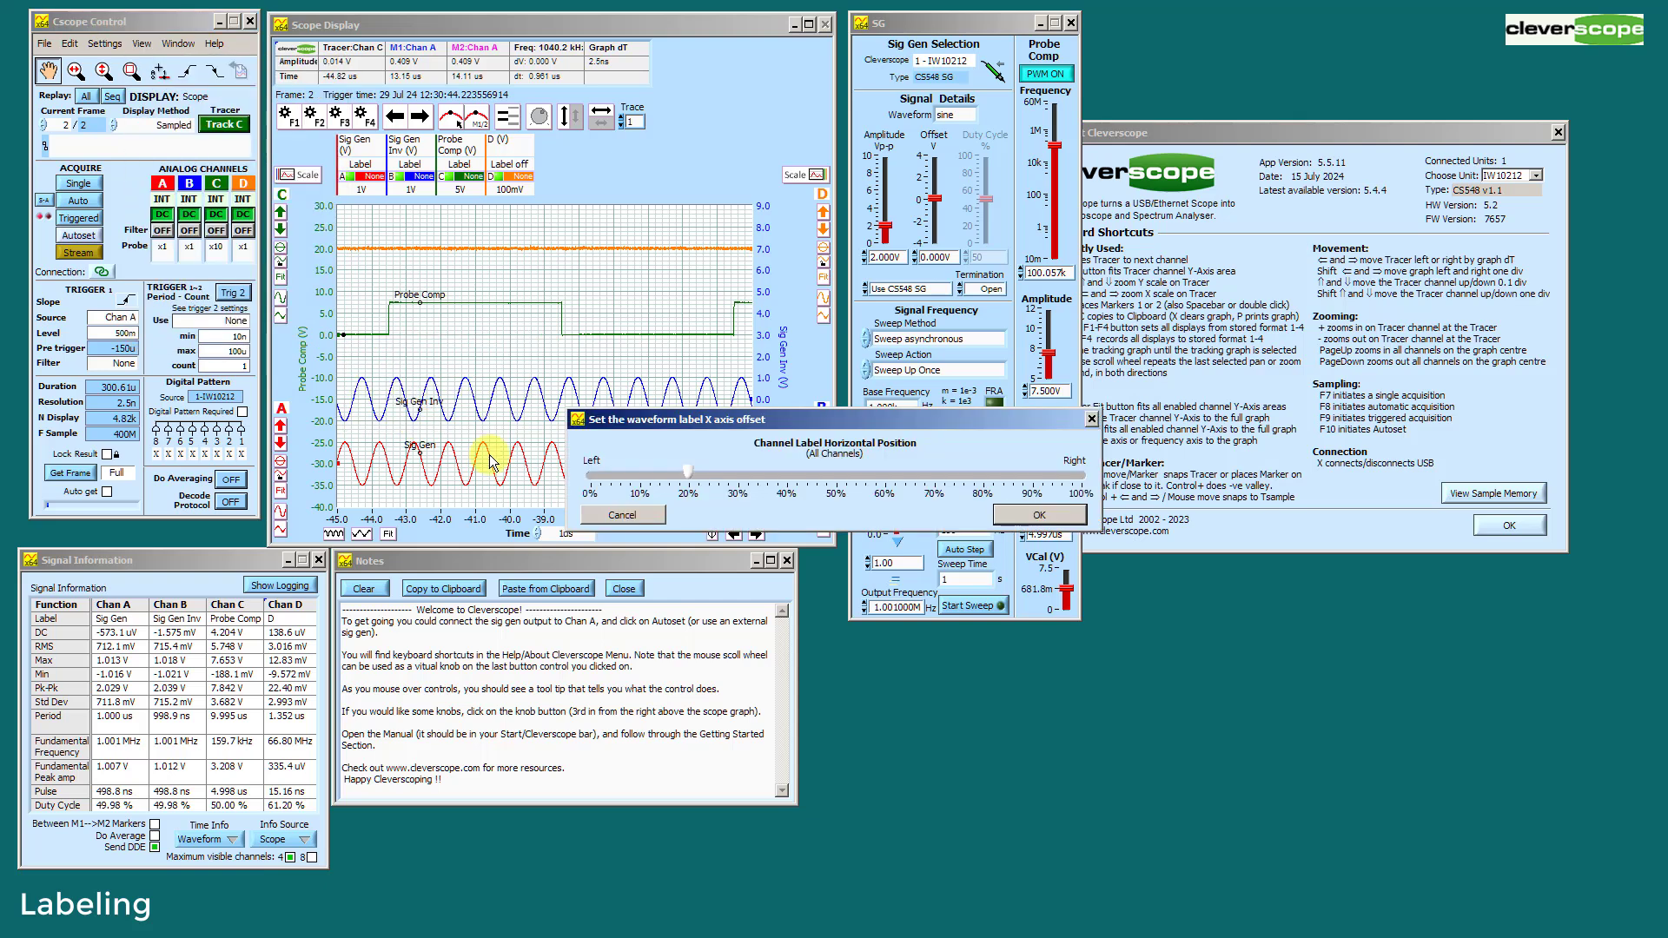
left_click_drag(696, 478, 763, 477)
left_click(1038, 514)
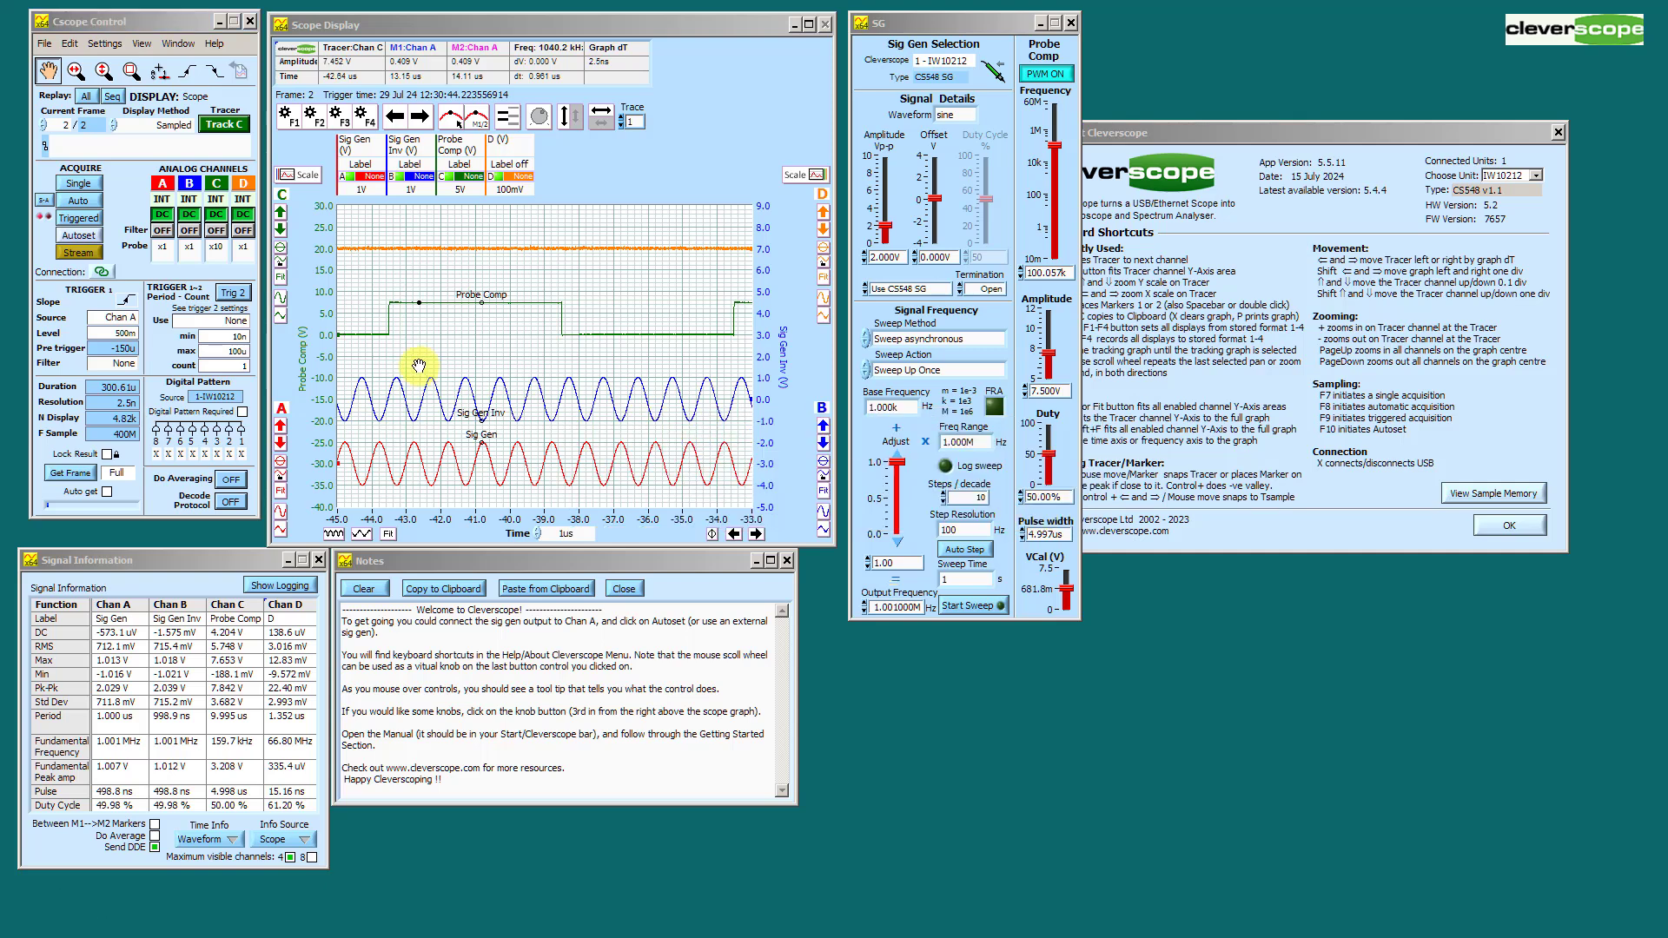
left_click_drag(419, 366, 413, 366)
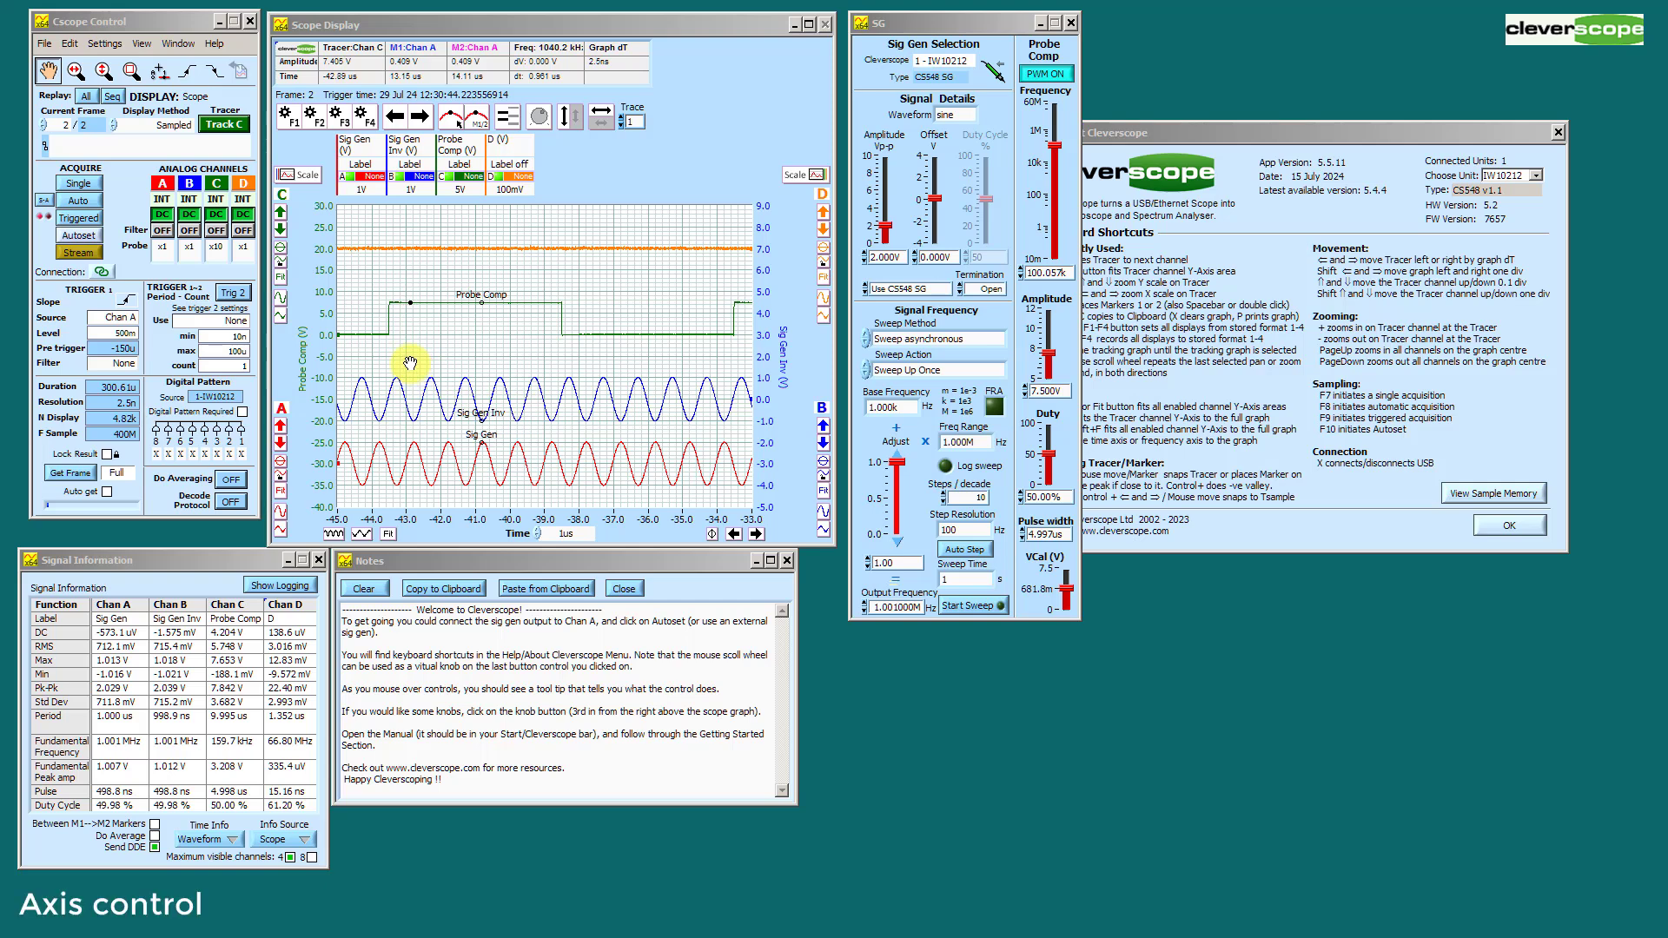
Assign the Probe Comp channel to the second right-hand scale and allow a maximum of 2 visible scales on the right side.
left_click(814, 177)
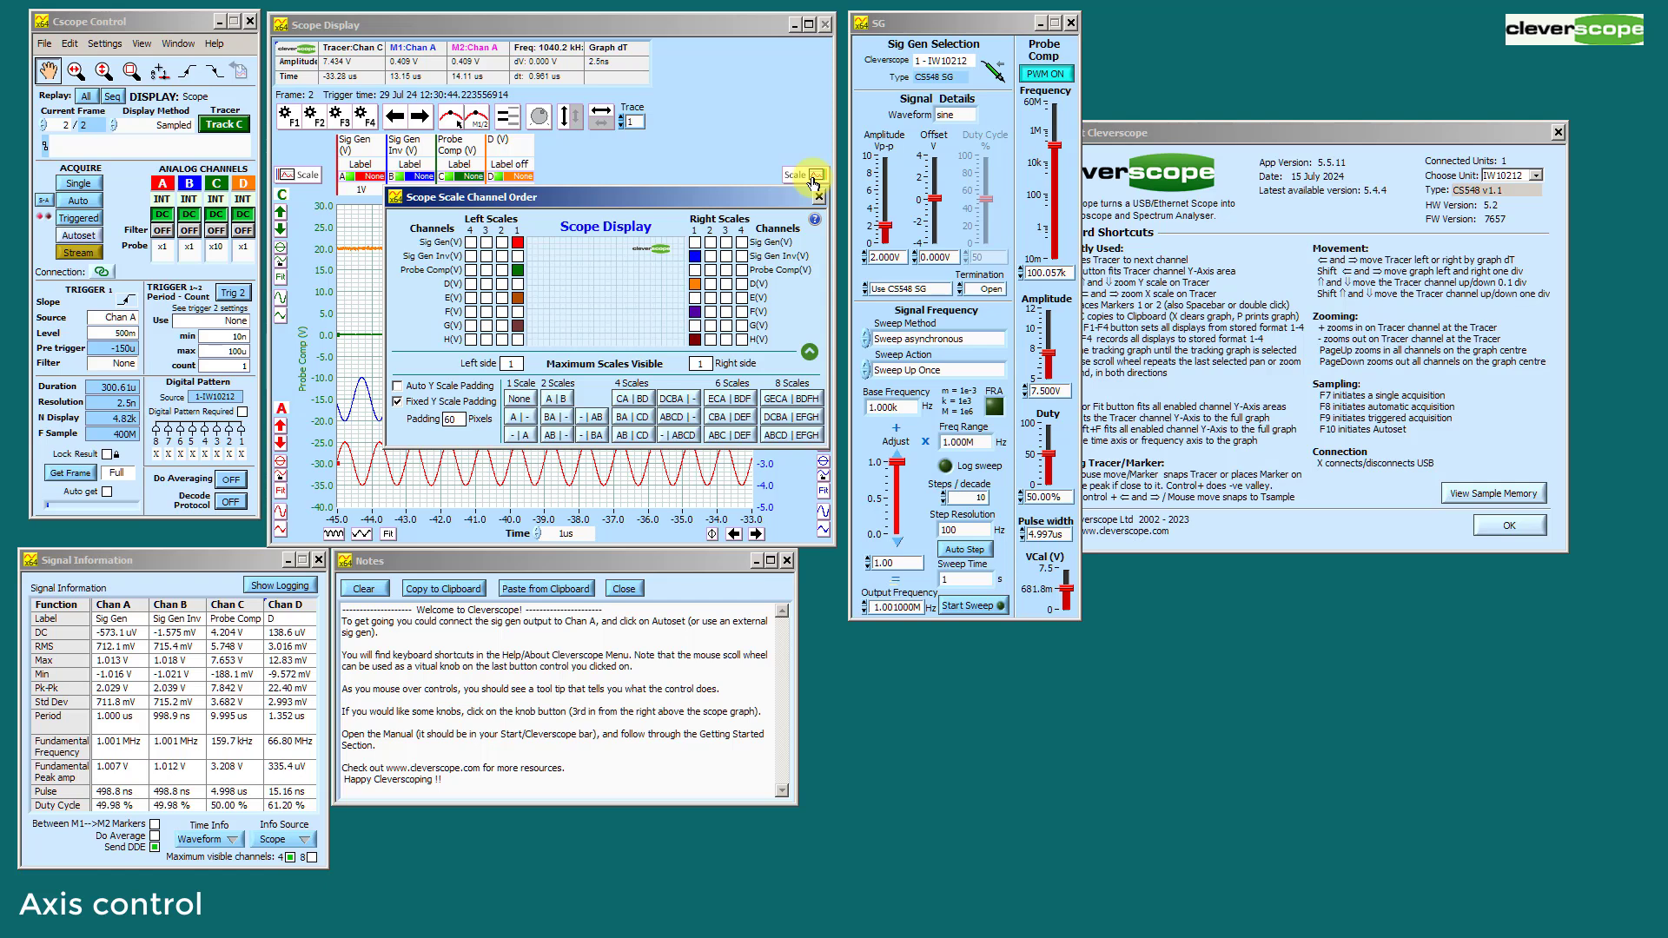
left_click_drag(623, 221, 650, 530)
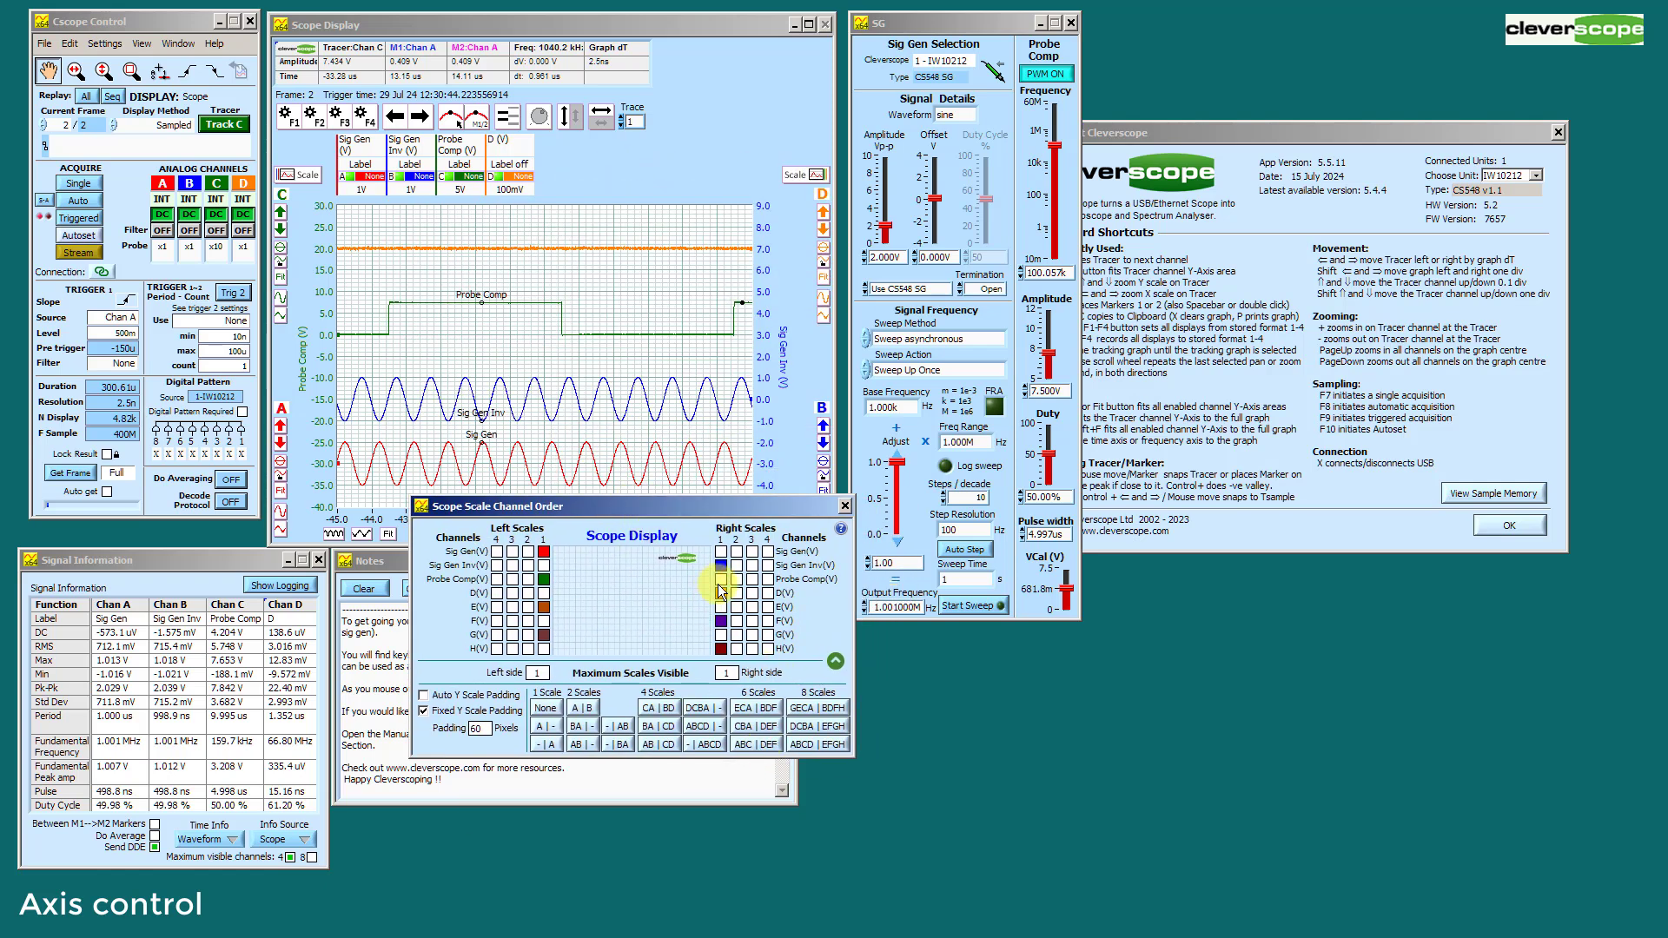
left_click(720, 593)
left_click(738, 577)
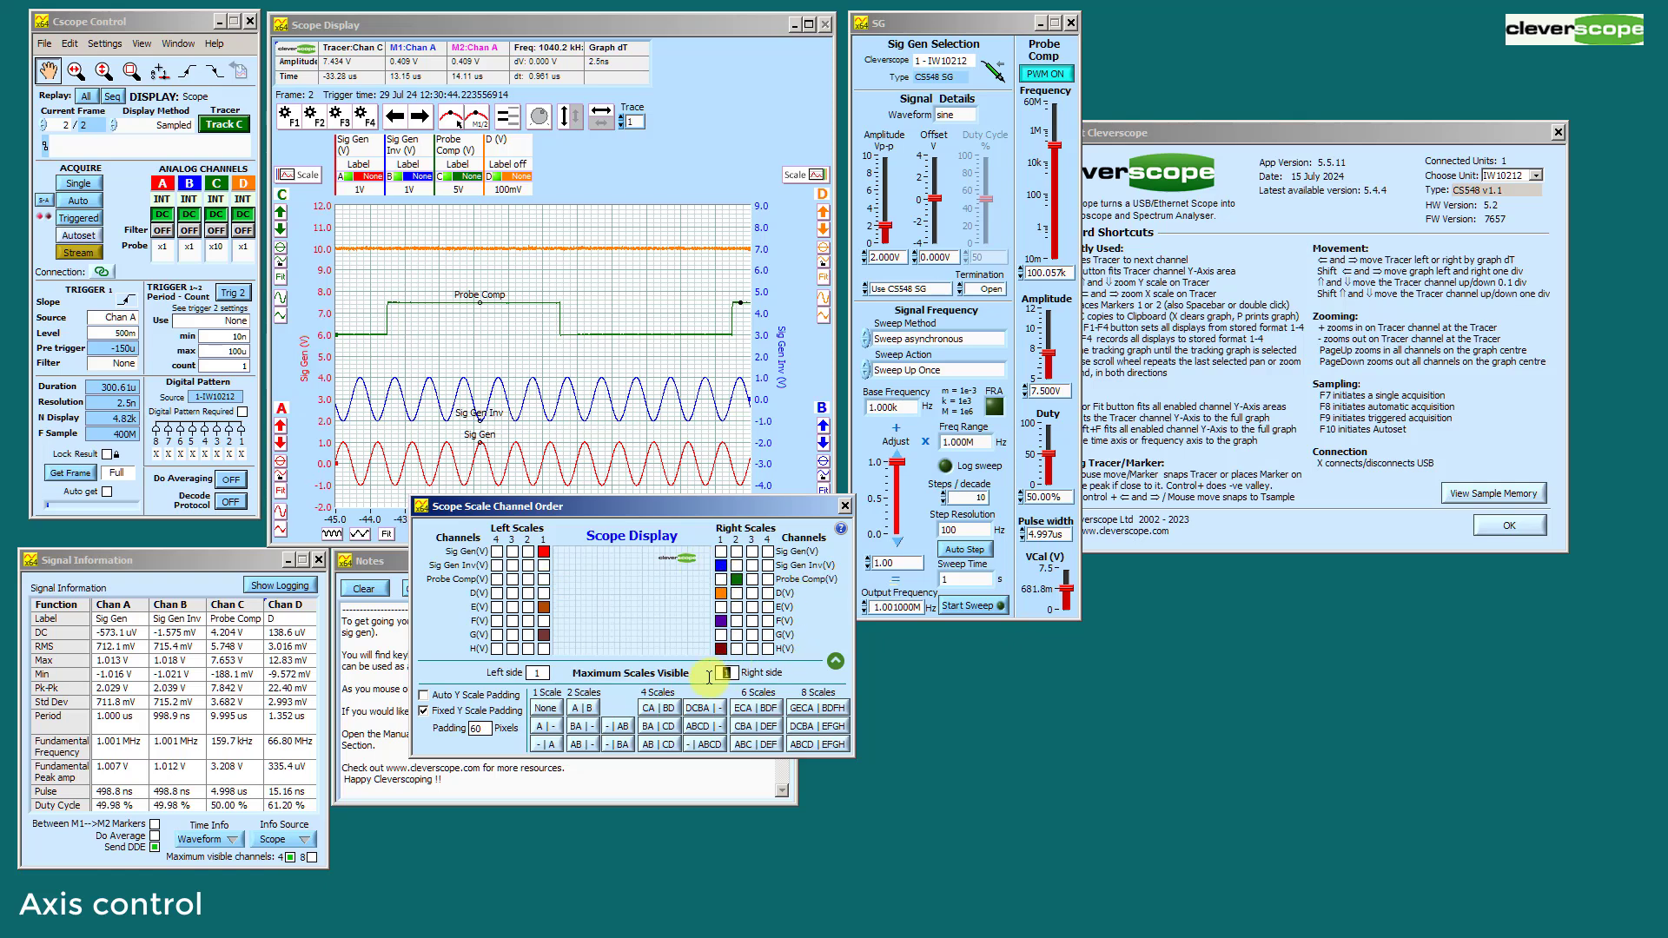
key("Return")
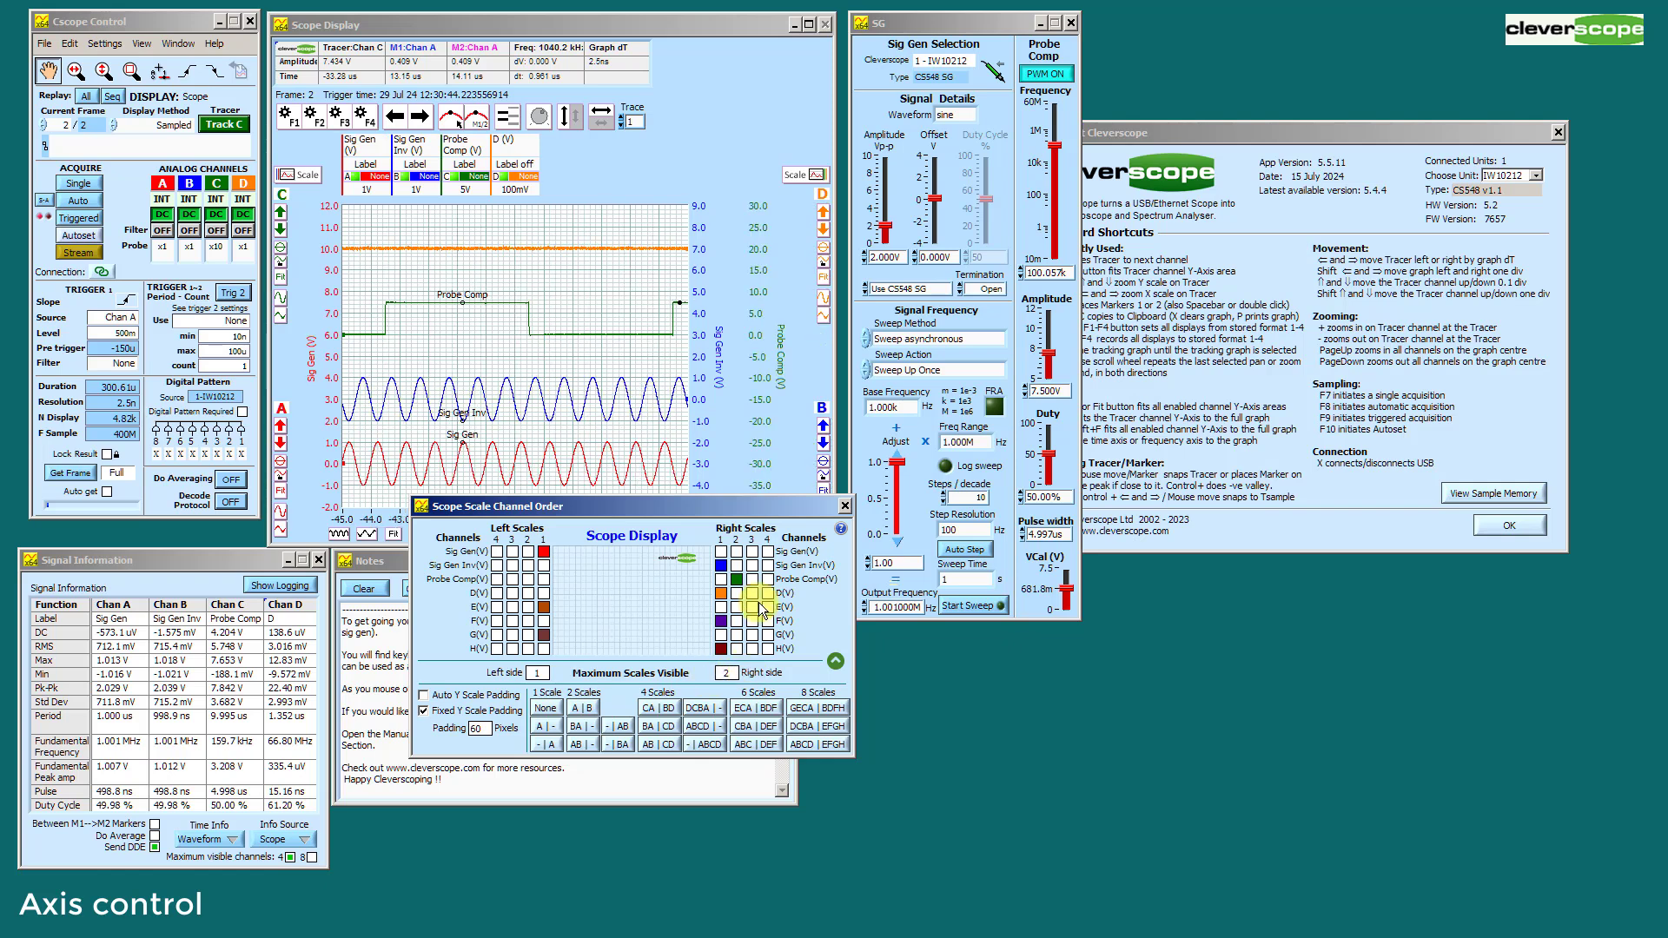
left_click(846, 506)
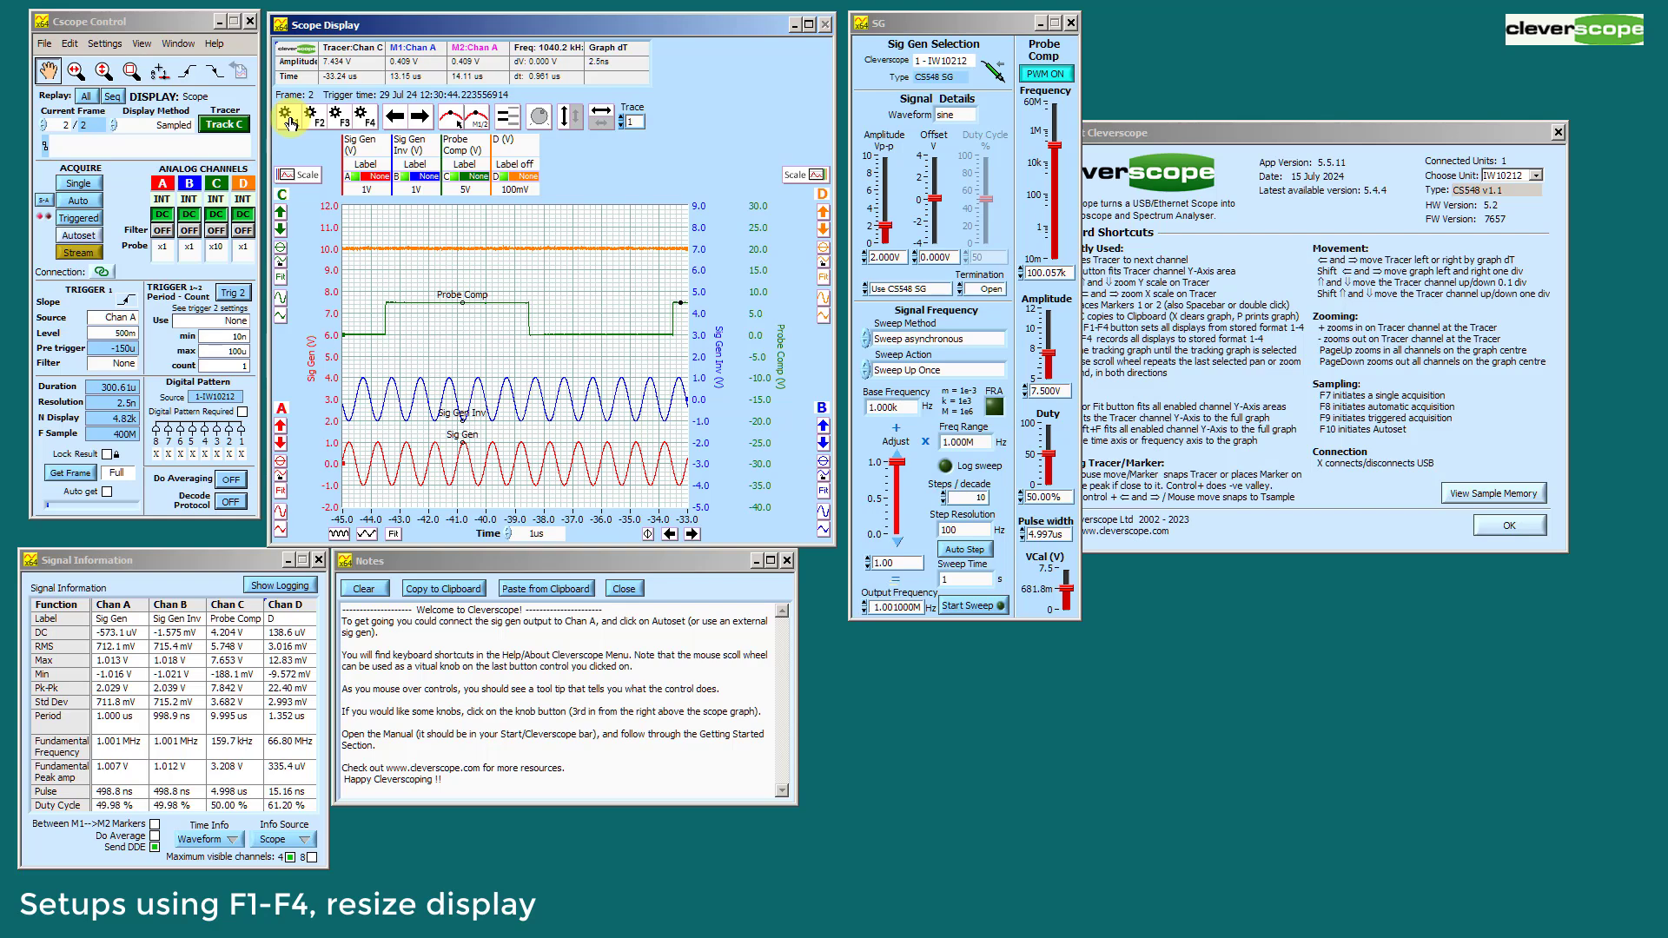
Enlarge the Scope Display window in both width and height so it covers the signal generator window.
left_click(666, 354)
left_click_drag(834, 545, 1157, 768)
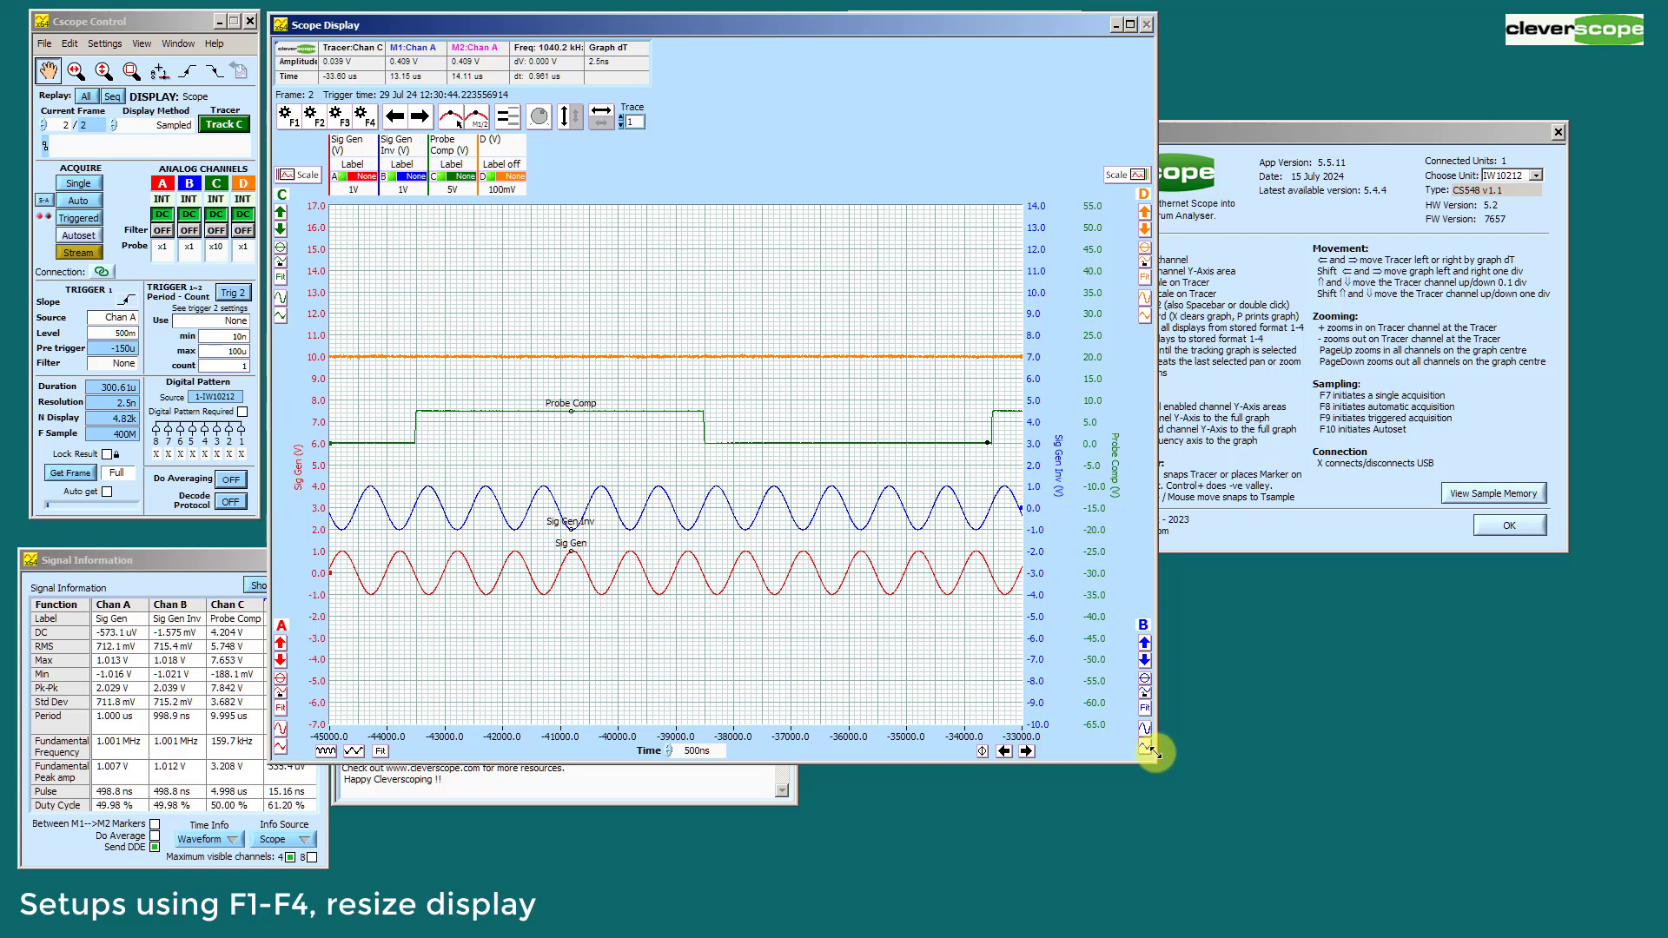
left_click(756, 274)
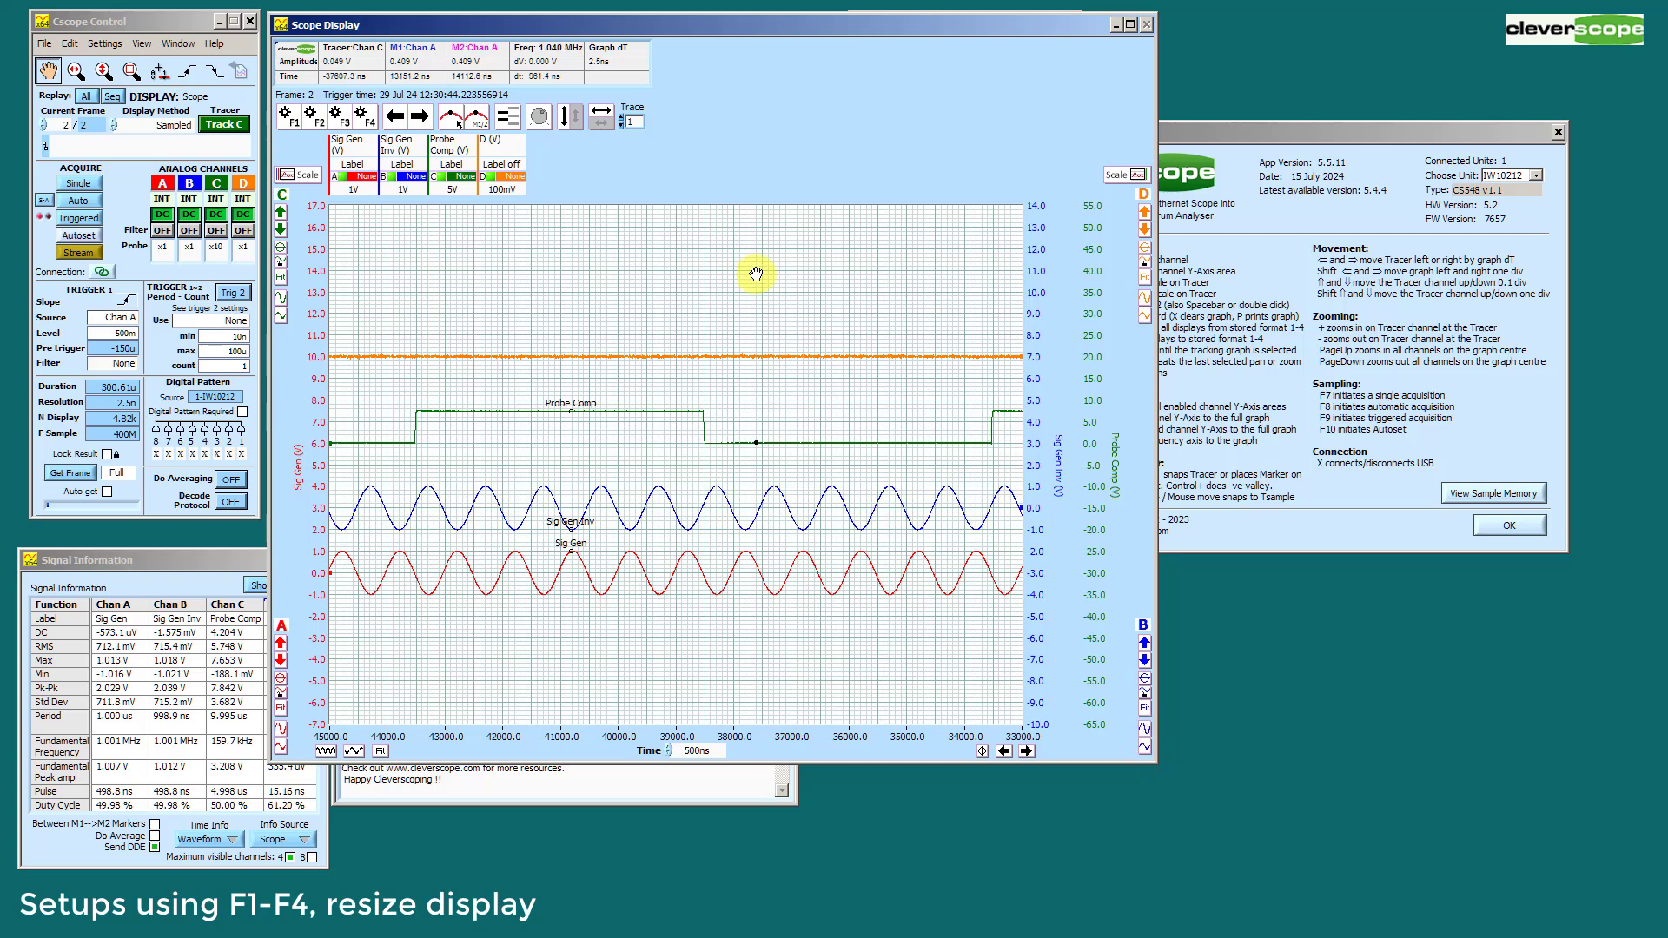
Set the Sig Gen vertical scale to 200 mV per division and shift its waveform up until it overlaps the Sig Gen Inv trace.
left_click(360, 191)
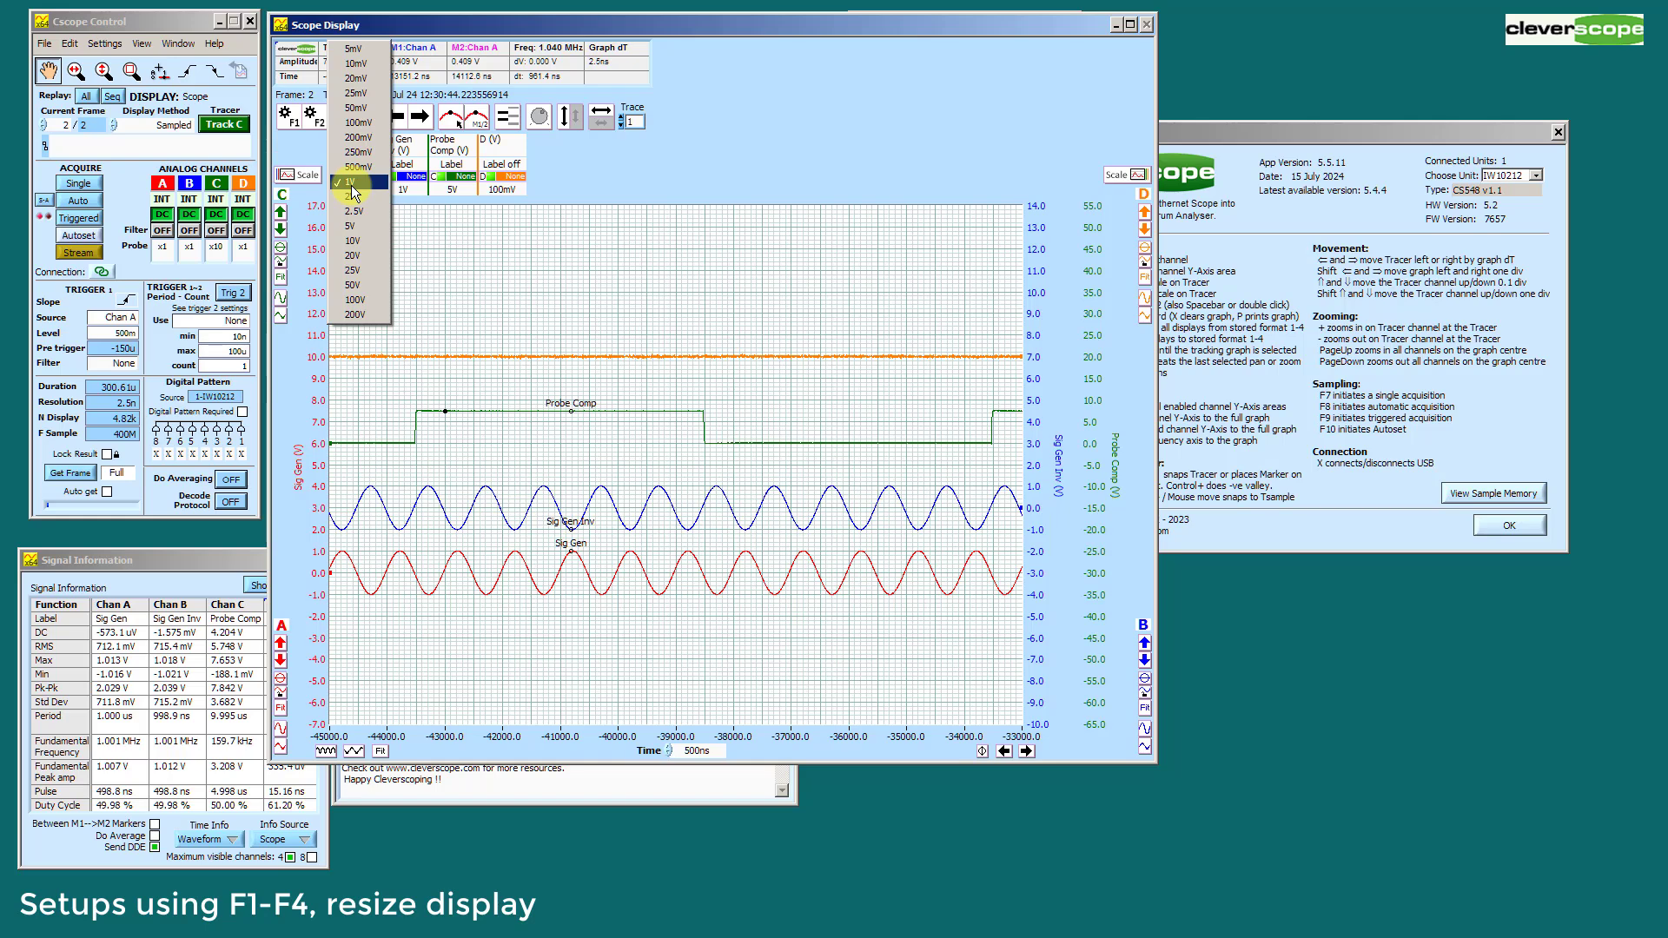
left_click(351, 155)
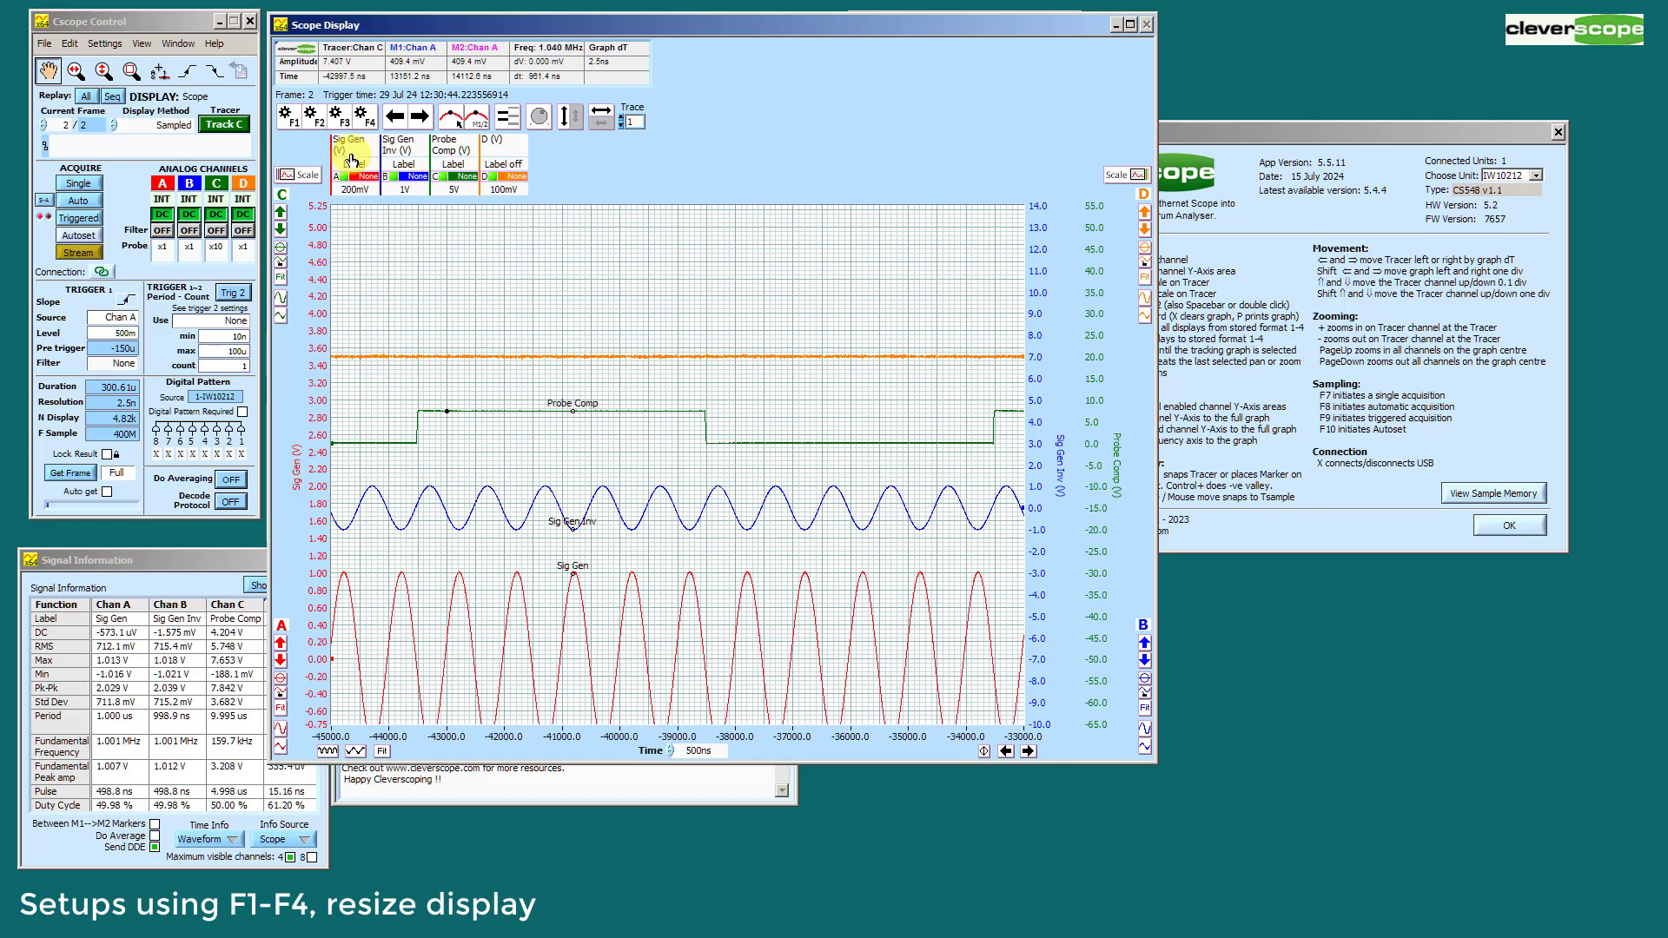
left_click(280, 643)
left_click(280, 643)
left_click(281, 643)
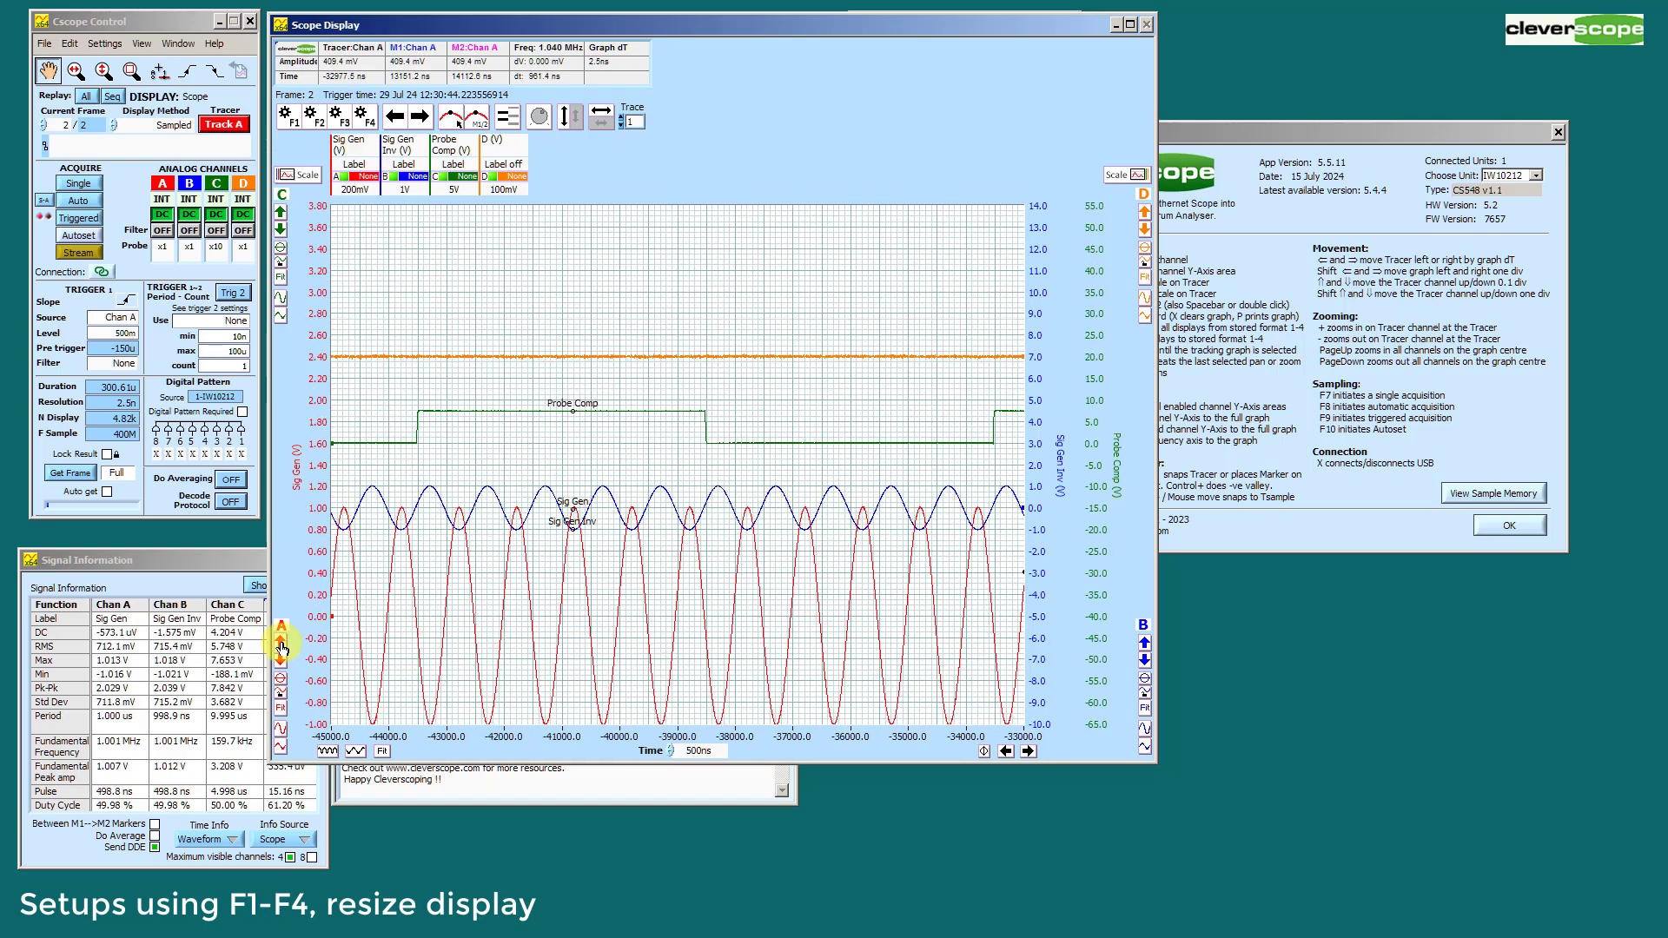
left_click(281, 643)
left_click(281, 643)
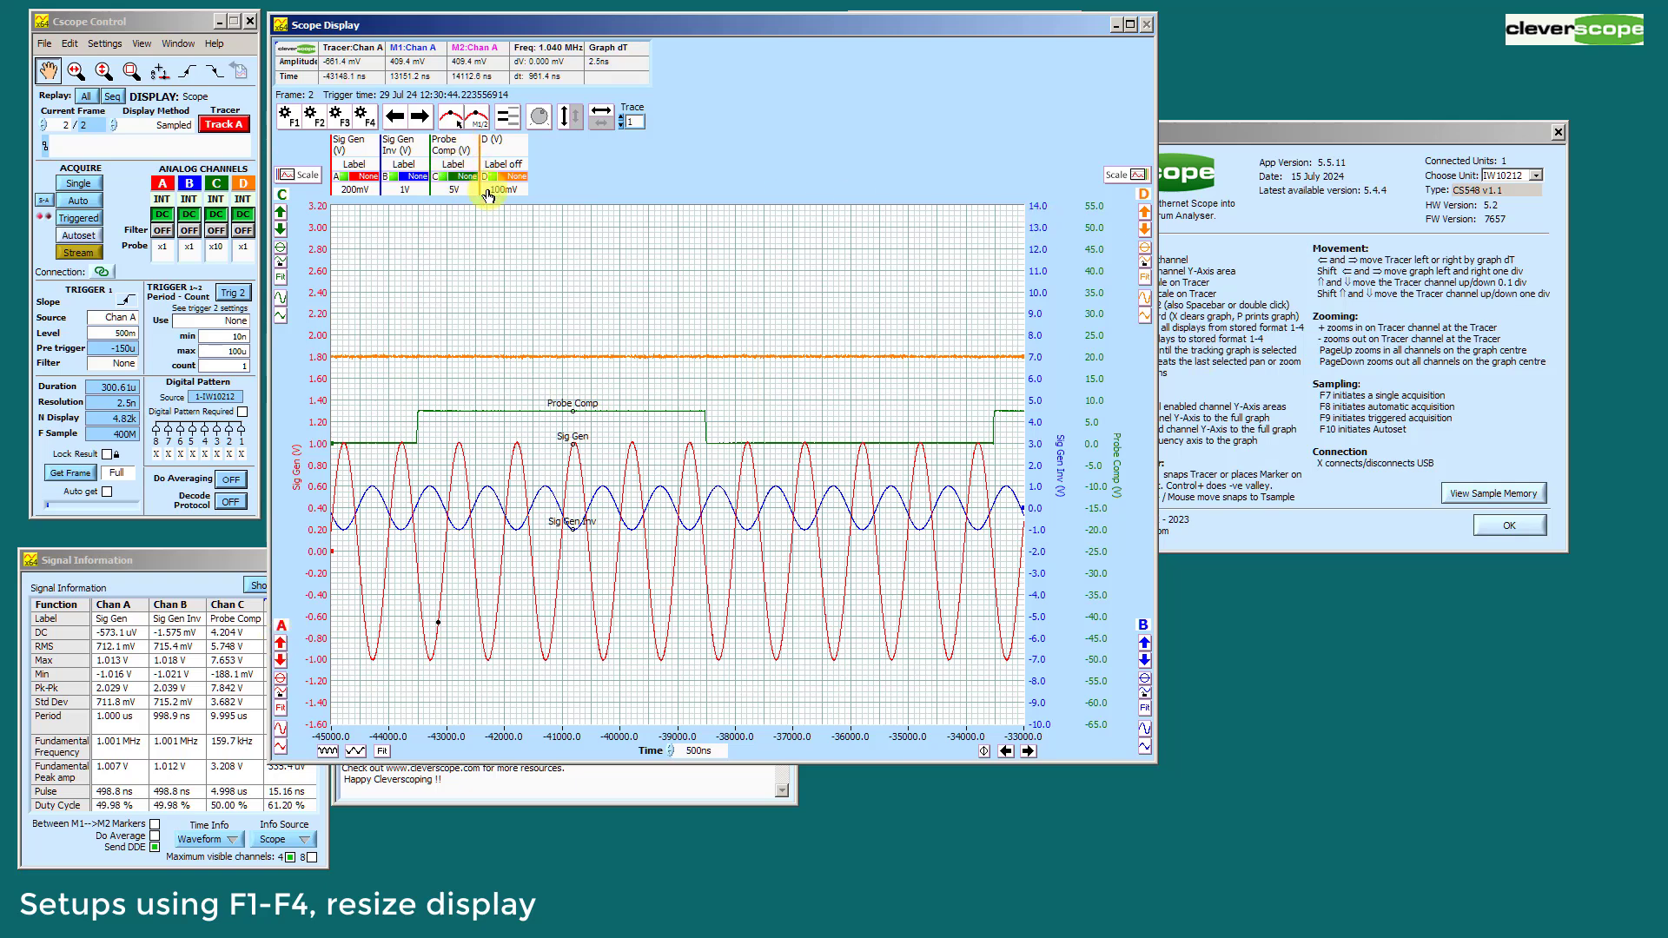
Set the Probe Comp vertical scale to 2.5 V per division and move its waveform up near the top of the graph.
left_click(456, 188)
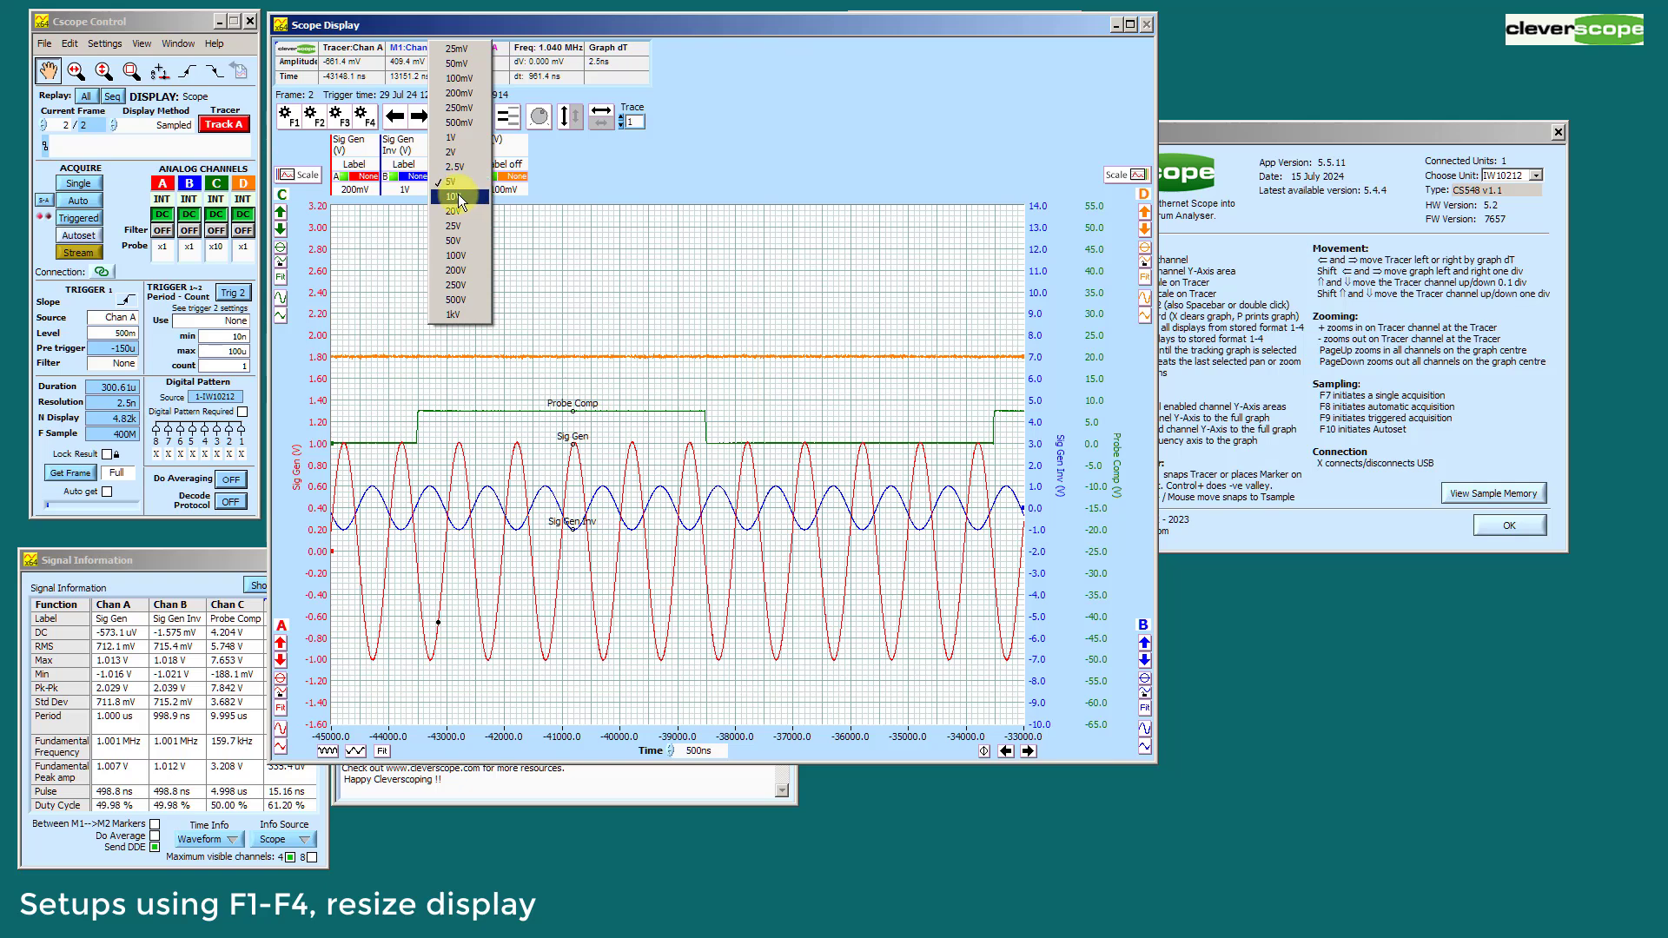
left_click(462, 164)
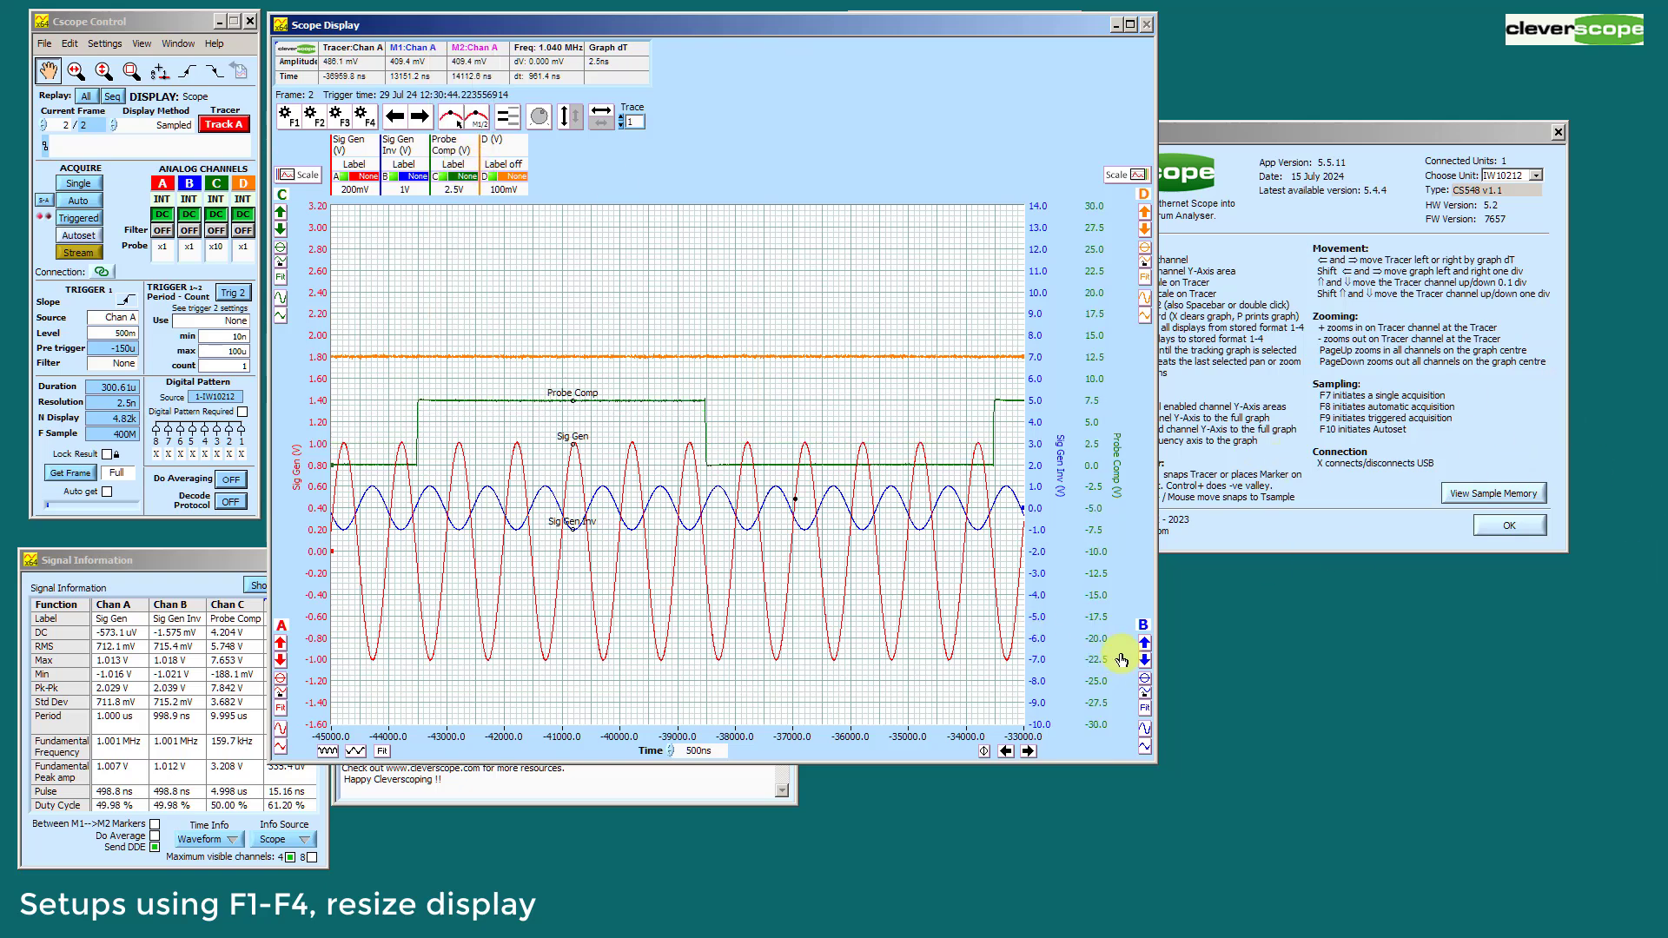
left_click(453, 144)
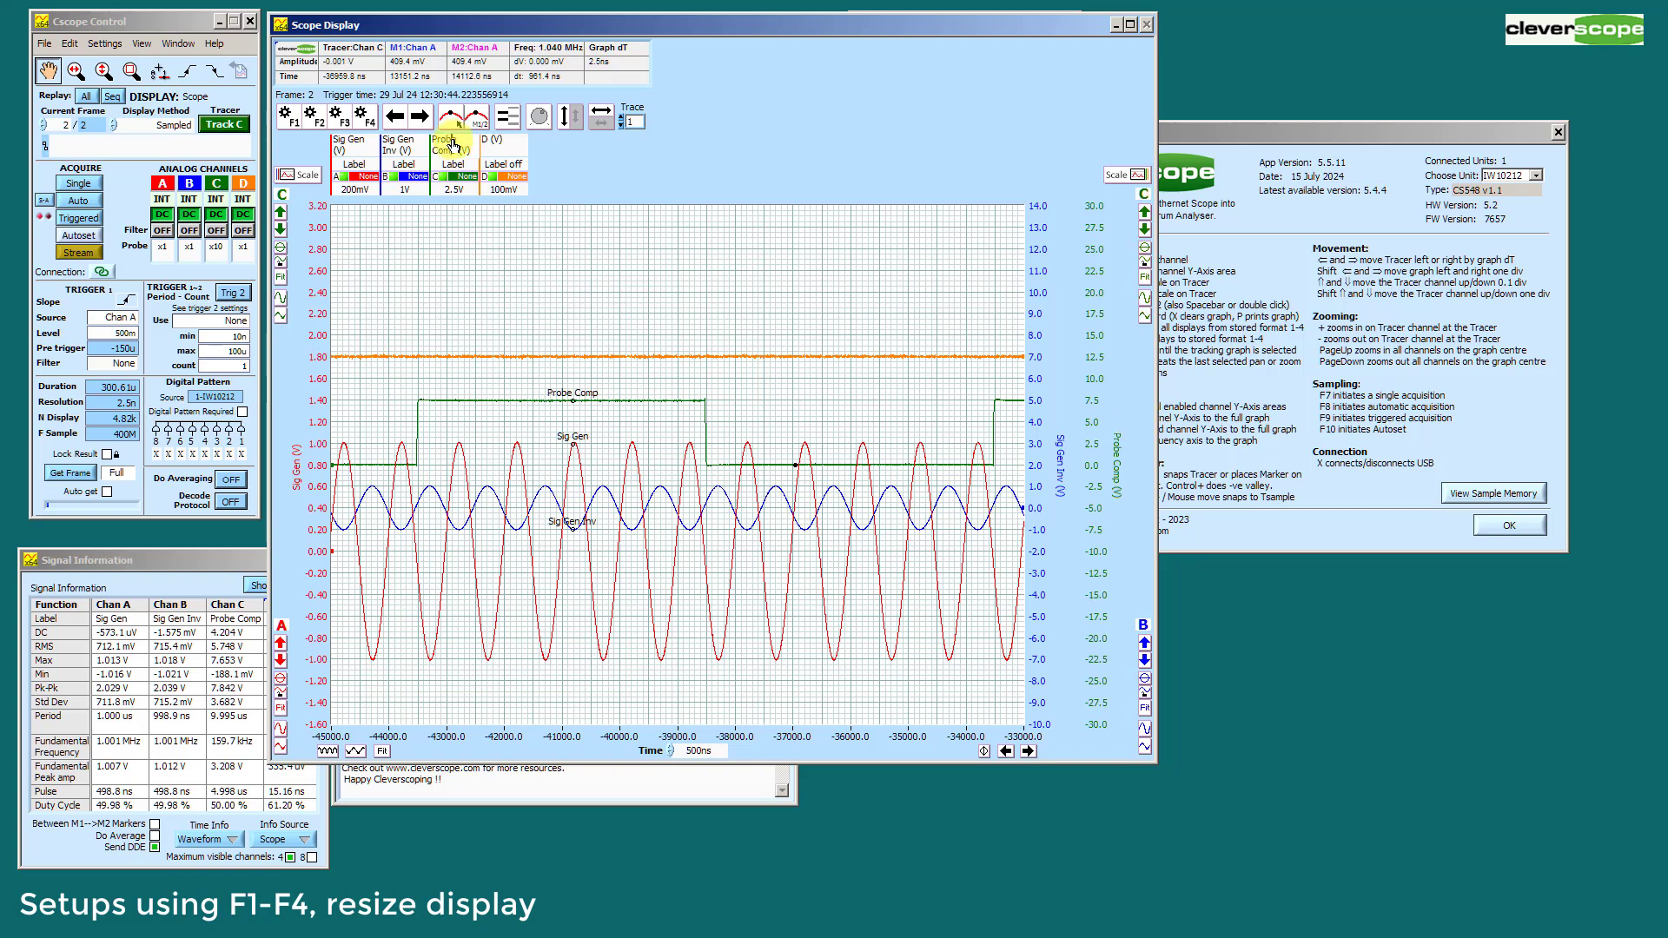
left_click(1145, 212)
left_click(1146, 212)
left_click(1145, 212)
left_click(1145, 214)
left_click(1145, 213)
left_click(1145, 214)
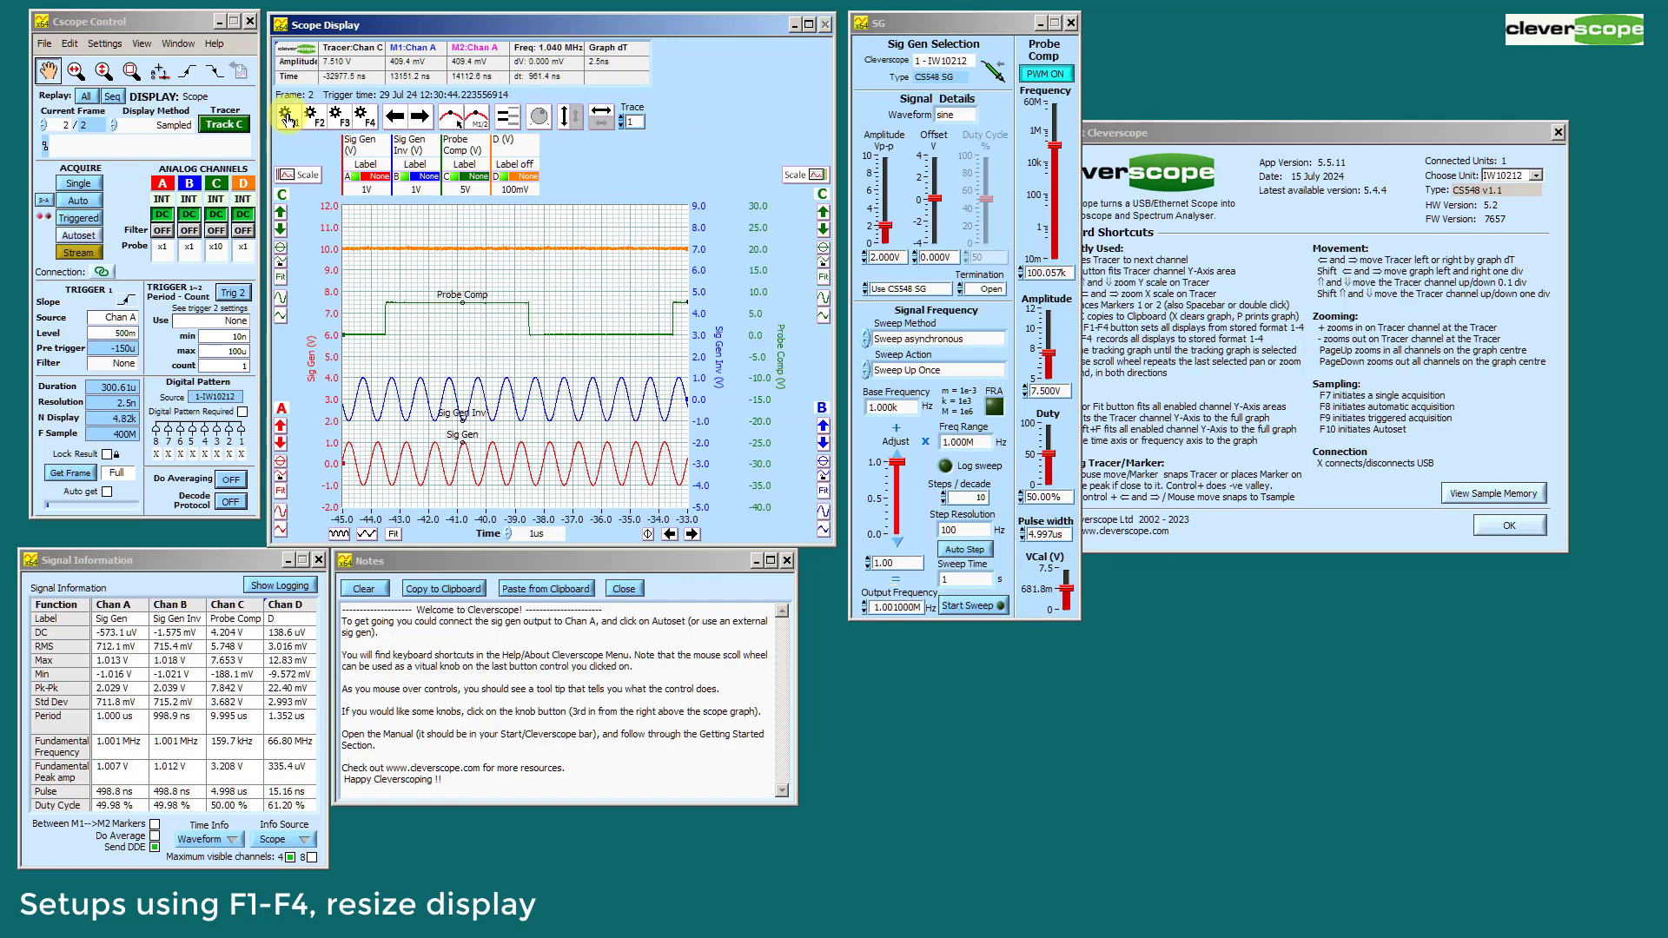
Switch between the stored F1 and F2 display setups, ending on the enlarged F2 display.
left_click(297, 119)
left_click(314, 121)
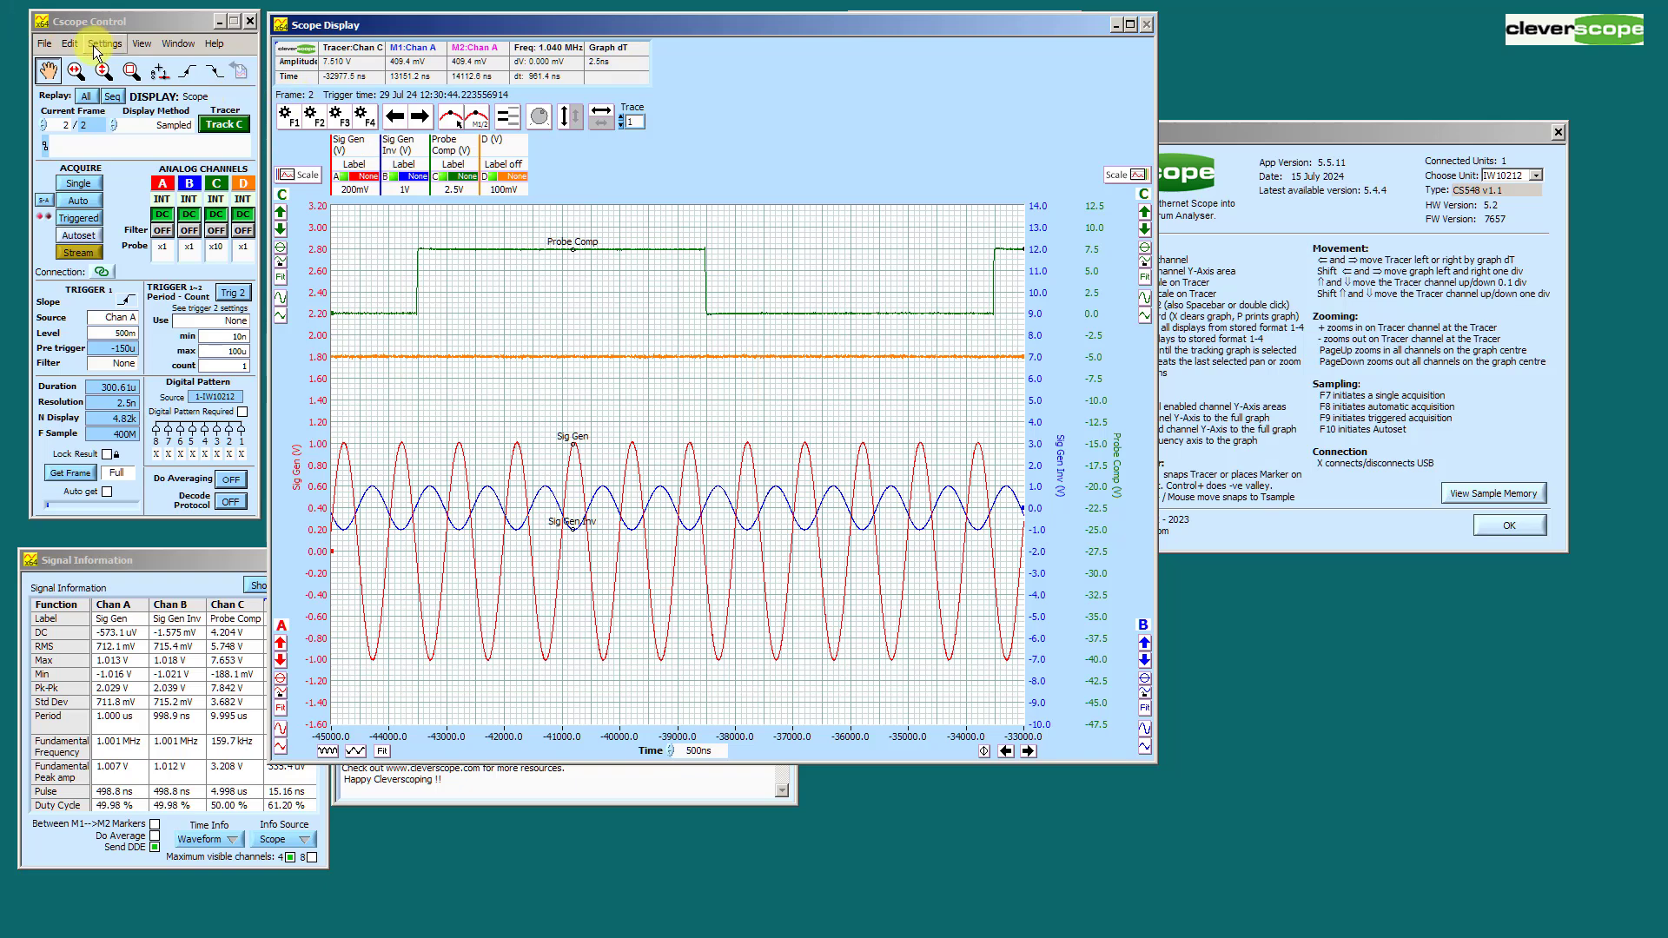
Save the current capture in the Captures folder as "Training signals".
left_click(42, 49)
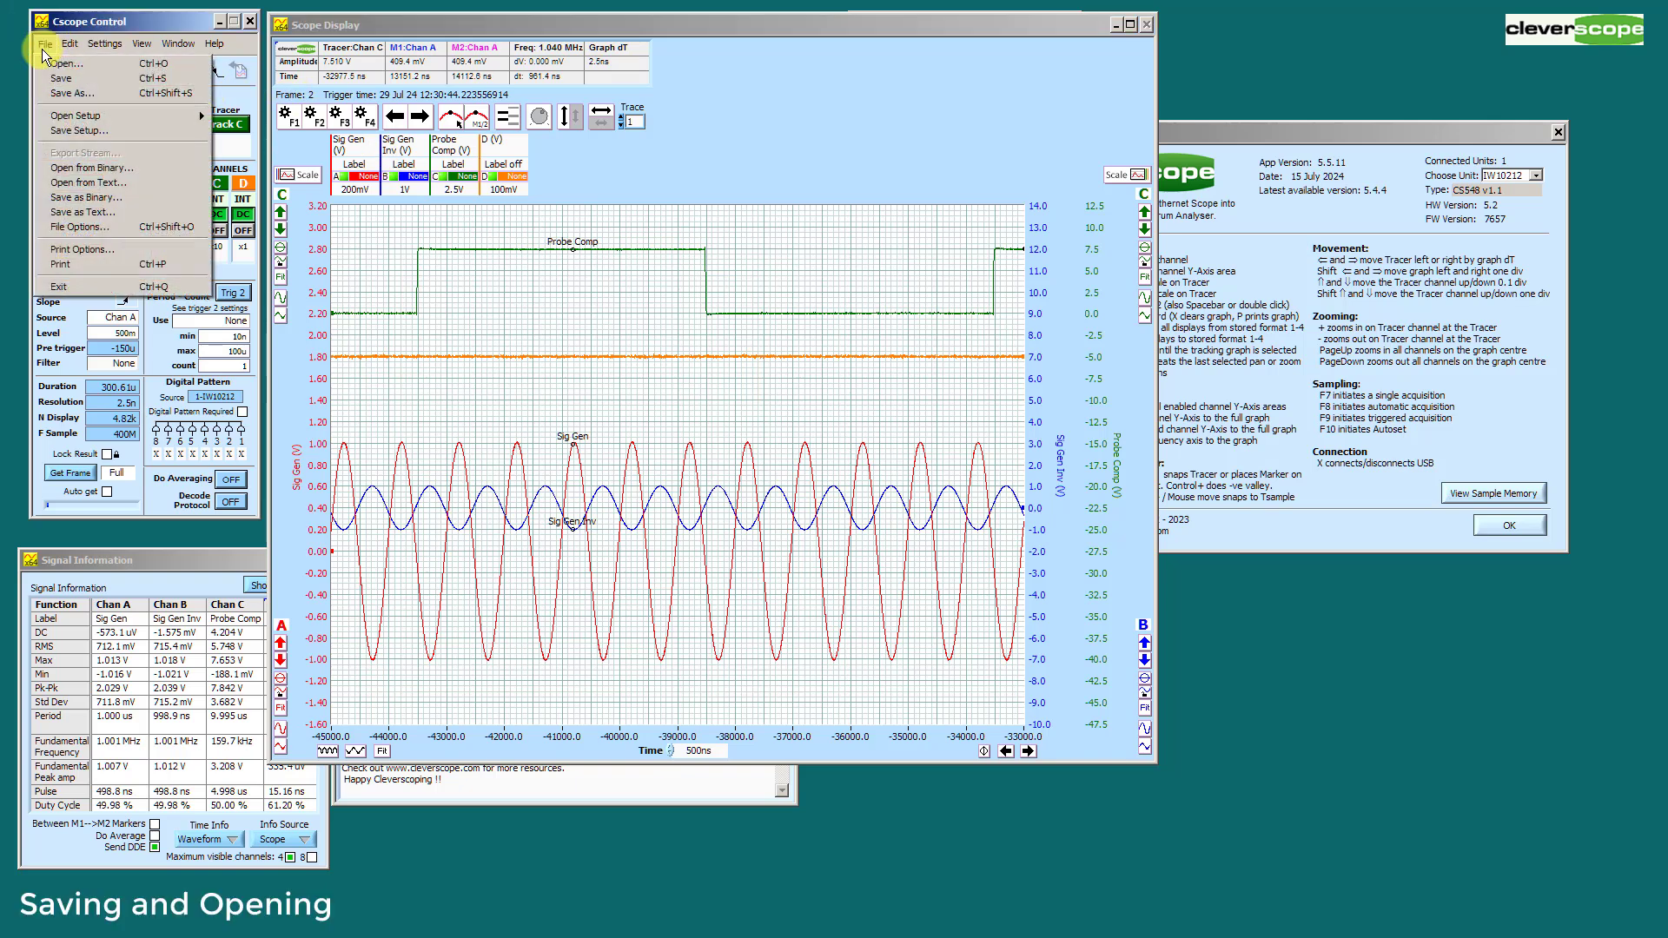
left_click(73, 93)
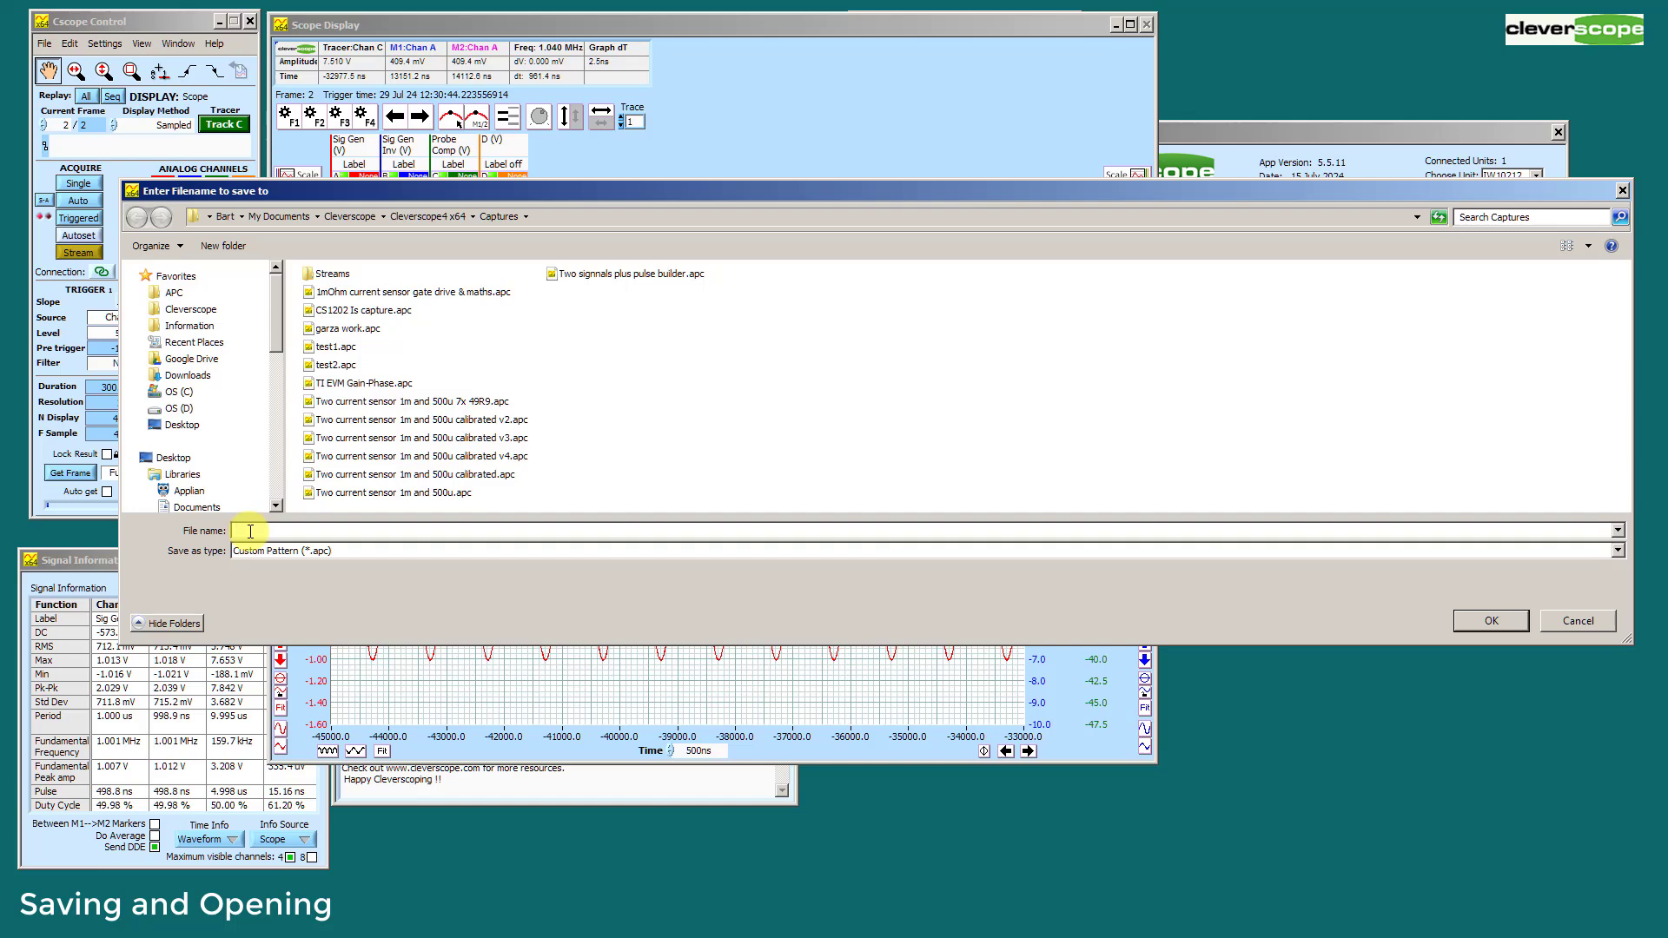
type("Training signals")
key("Return")
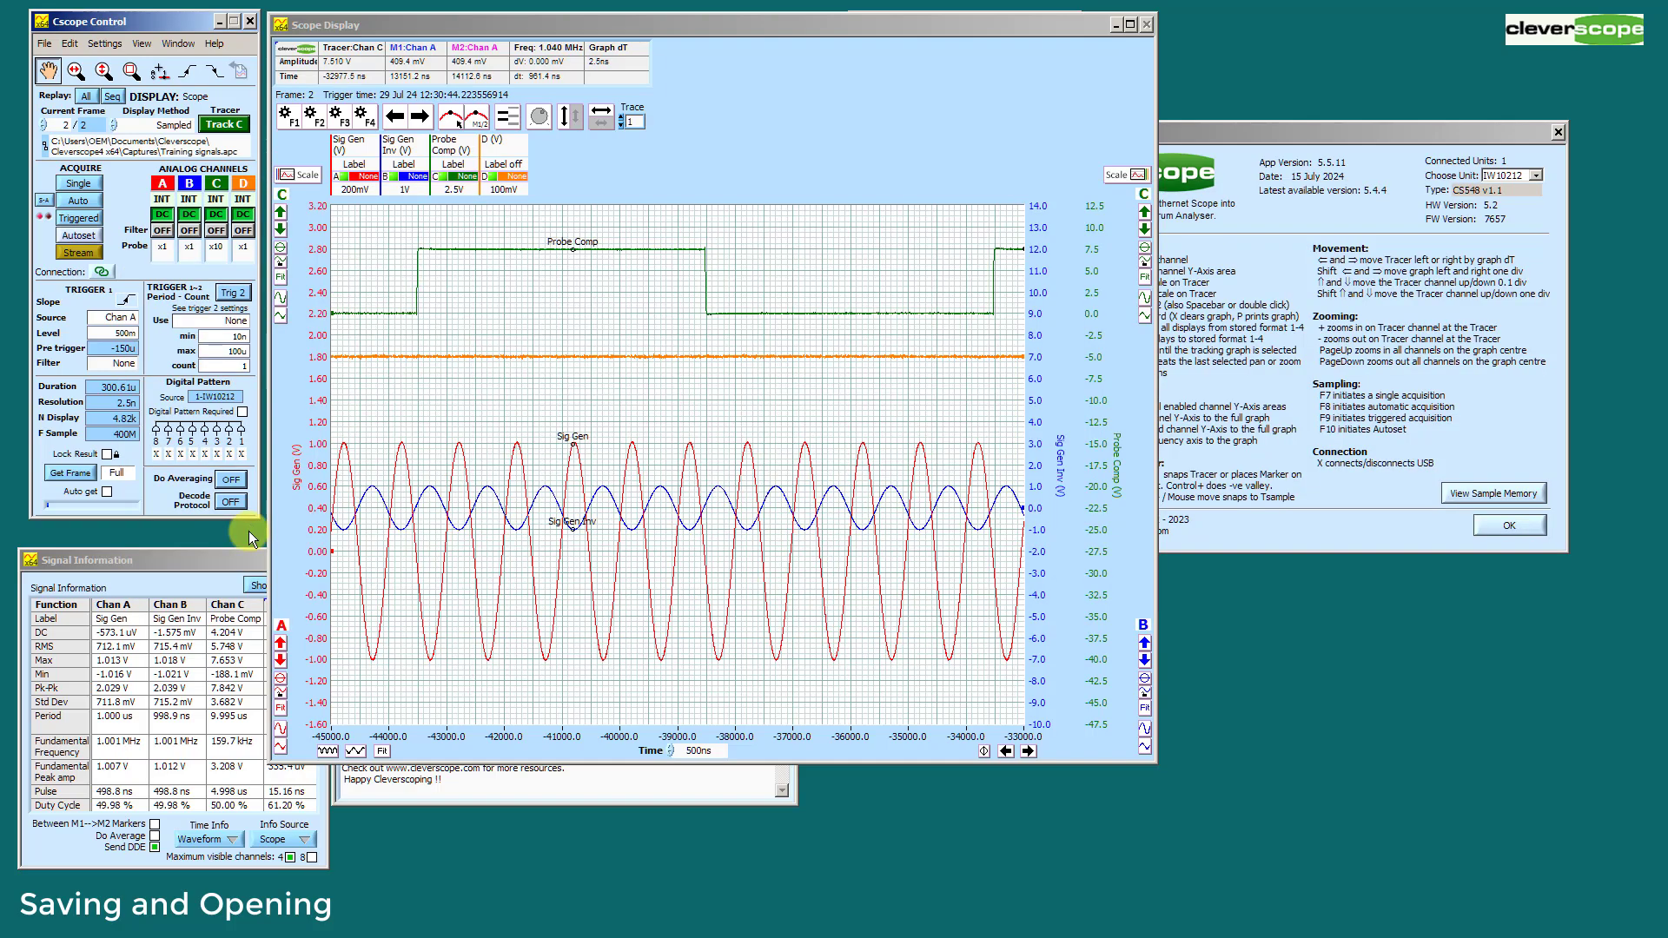
Capture a single acquisition with the time axis widened to 50 µs per division and centred on time zero.
left_click(78, 201)
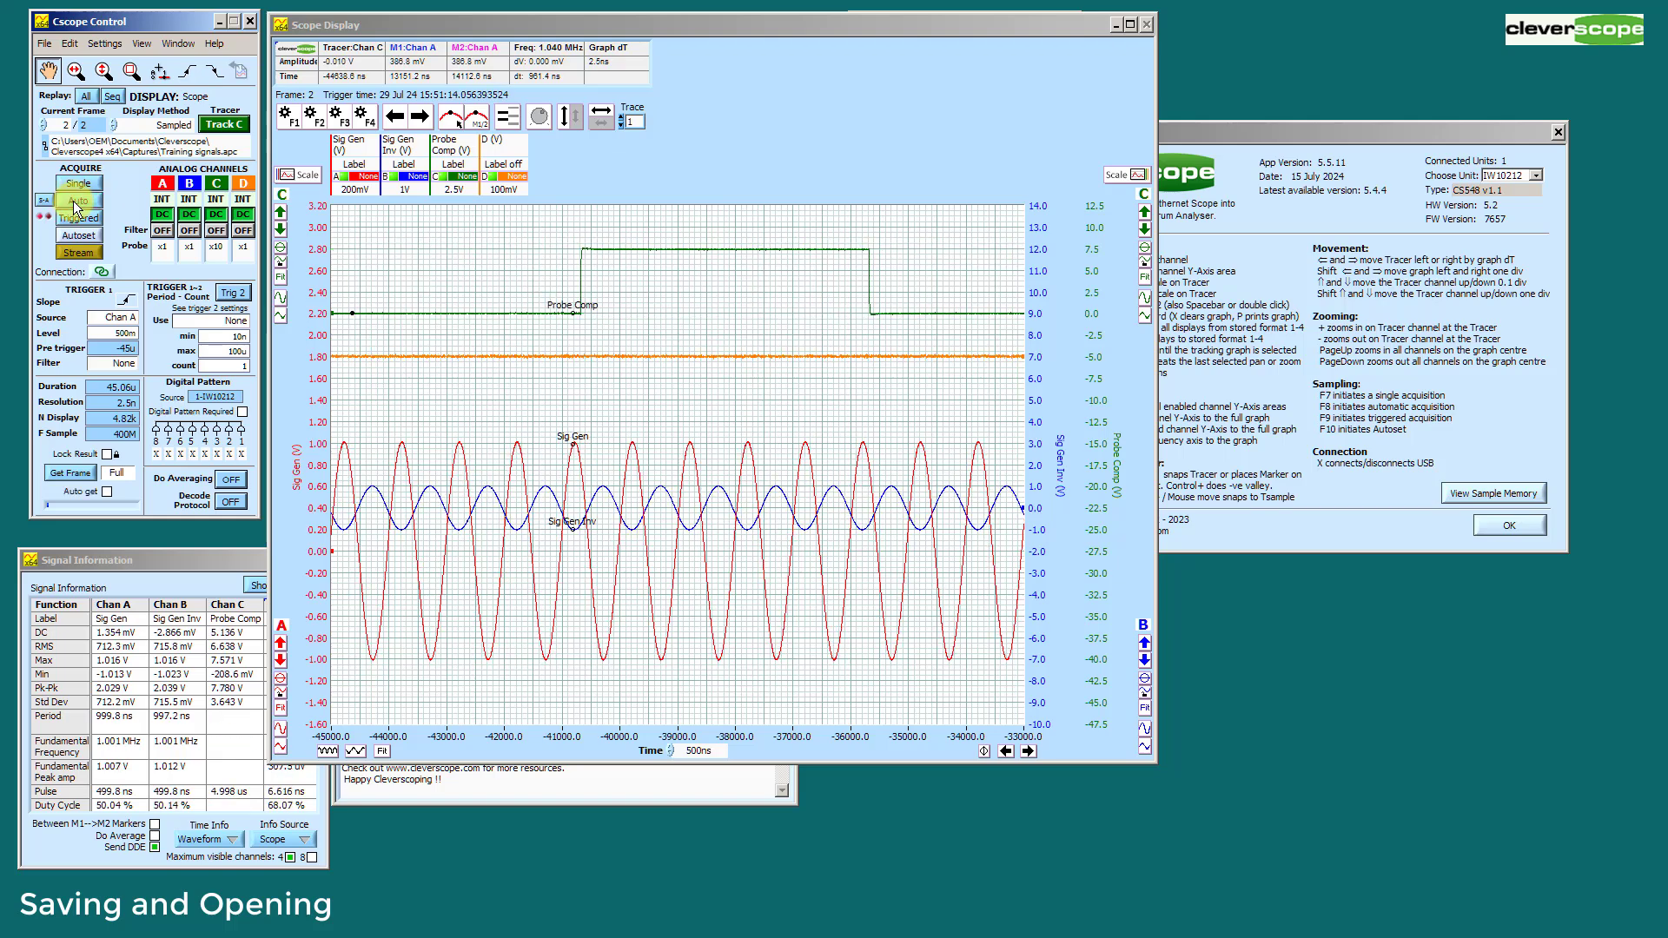
left_click(327, 752)
left_click(328, 753)
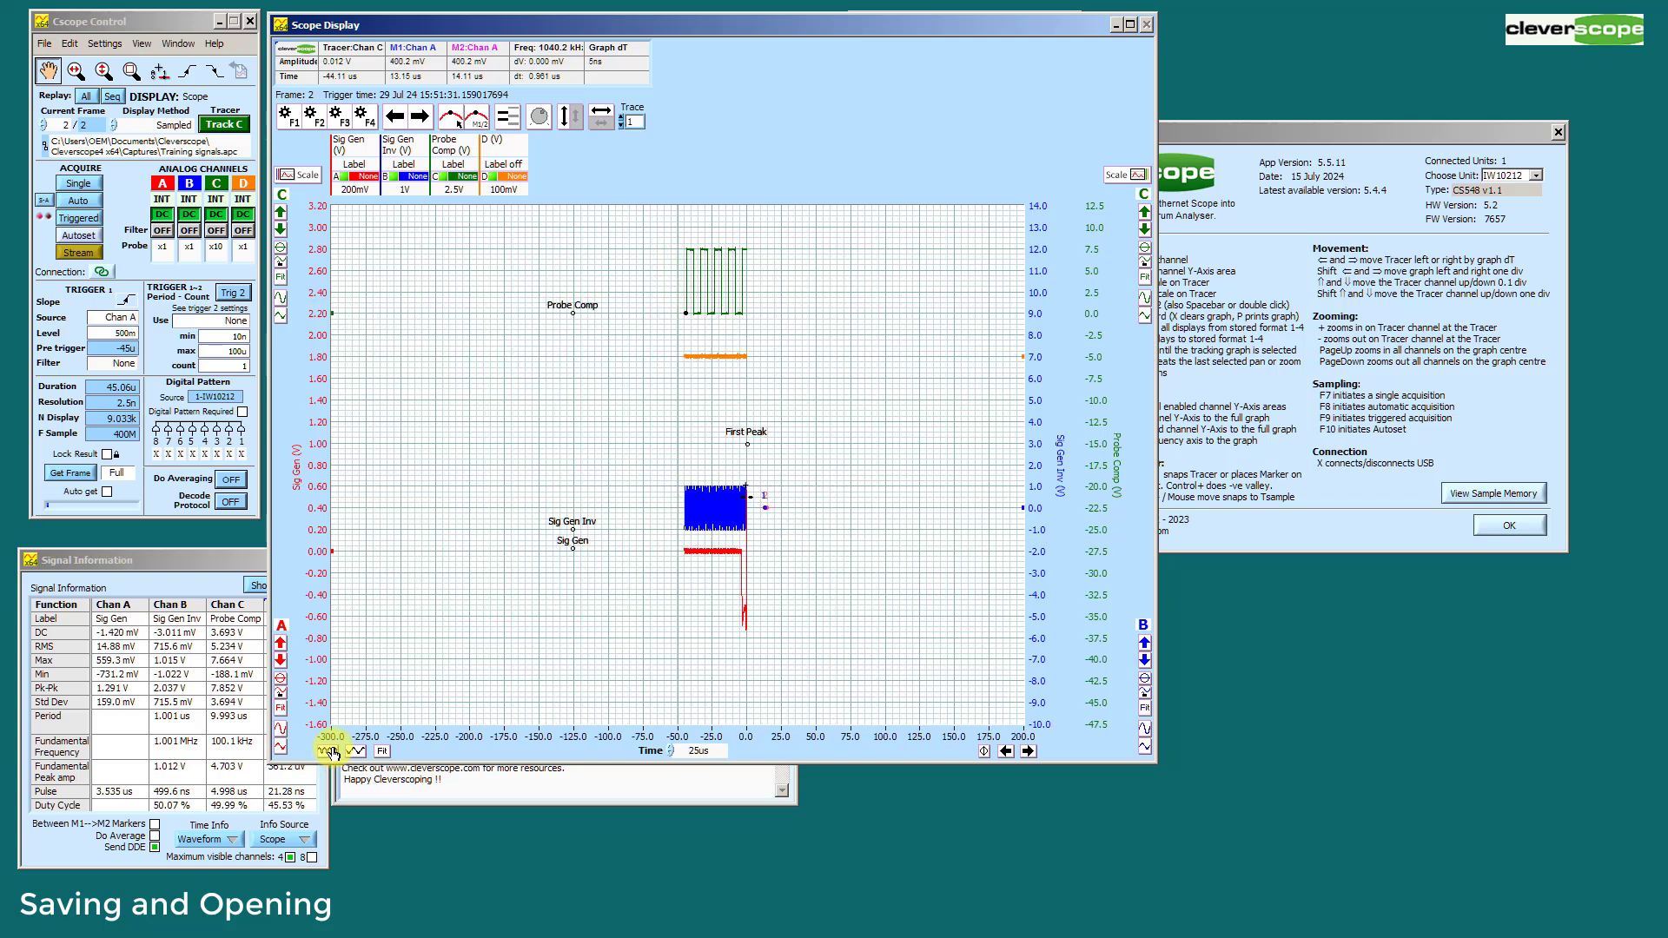
left_click(328, 752)
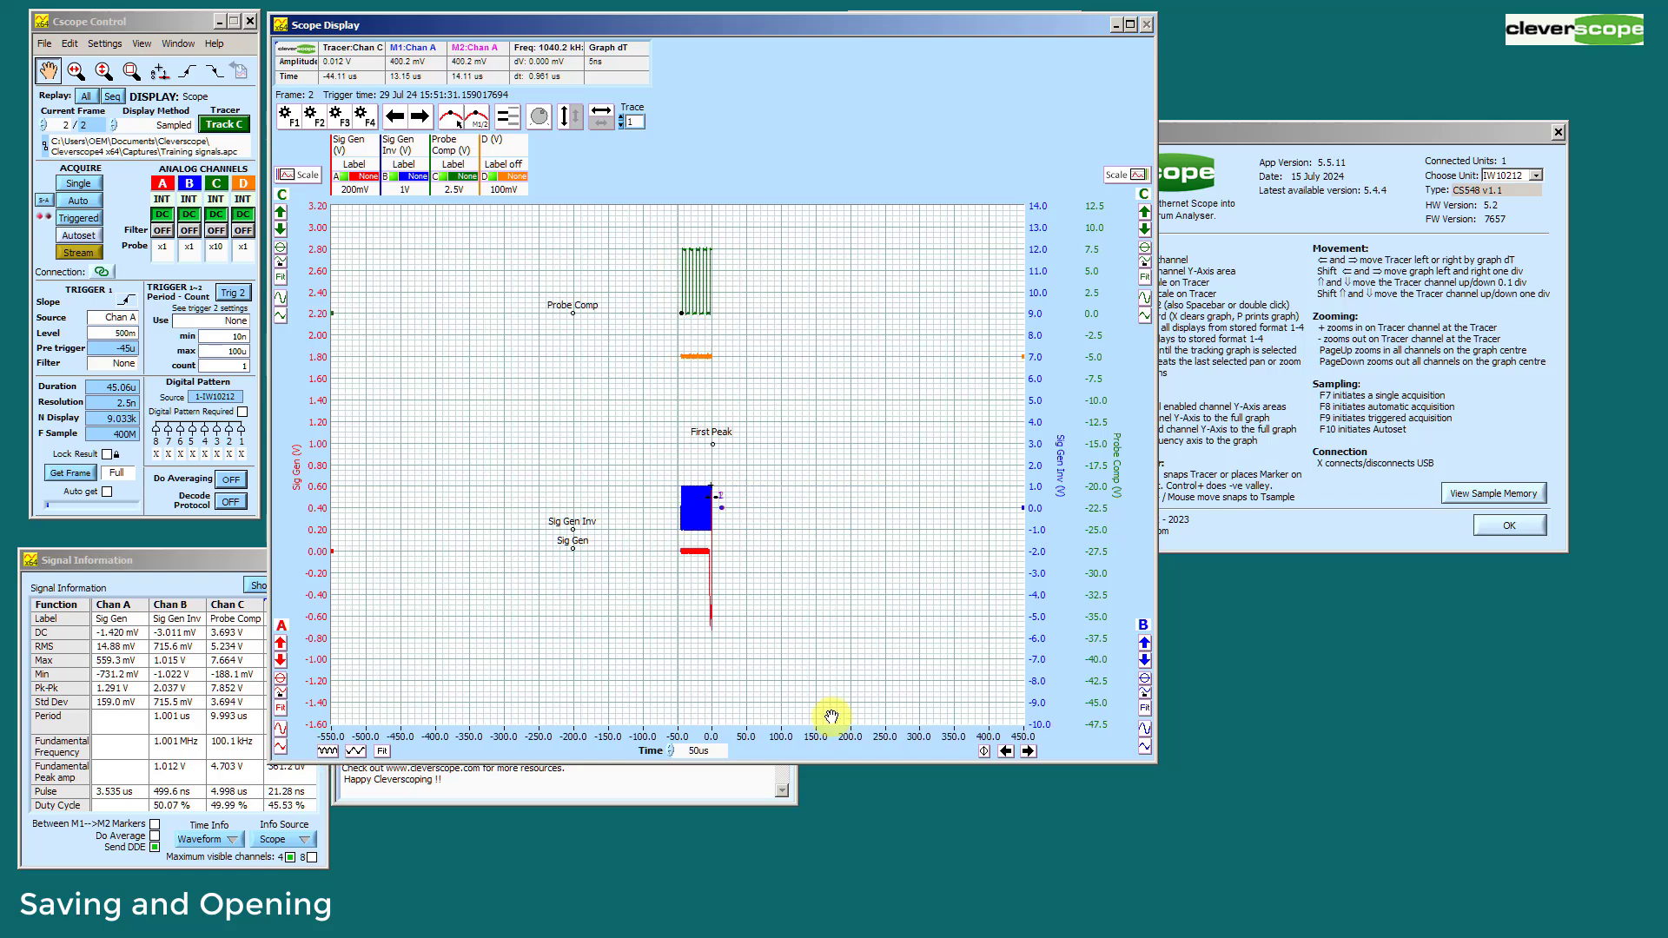
left_click(985, 751)
left_click(78, 184)
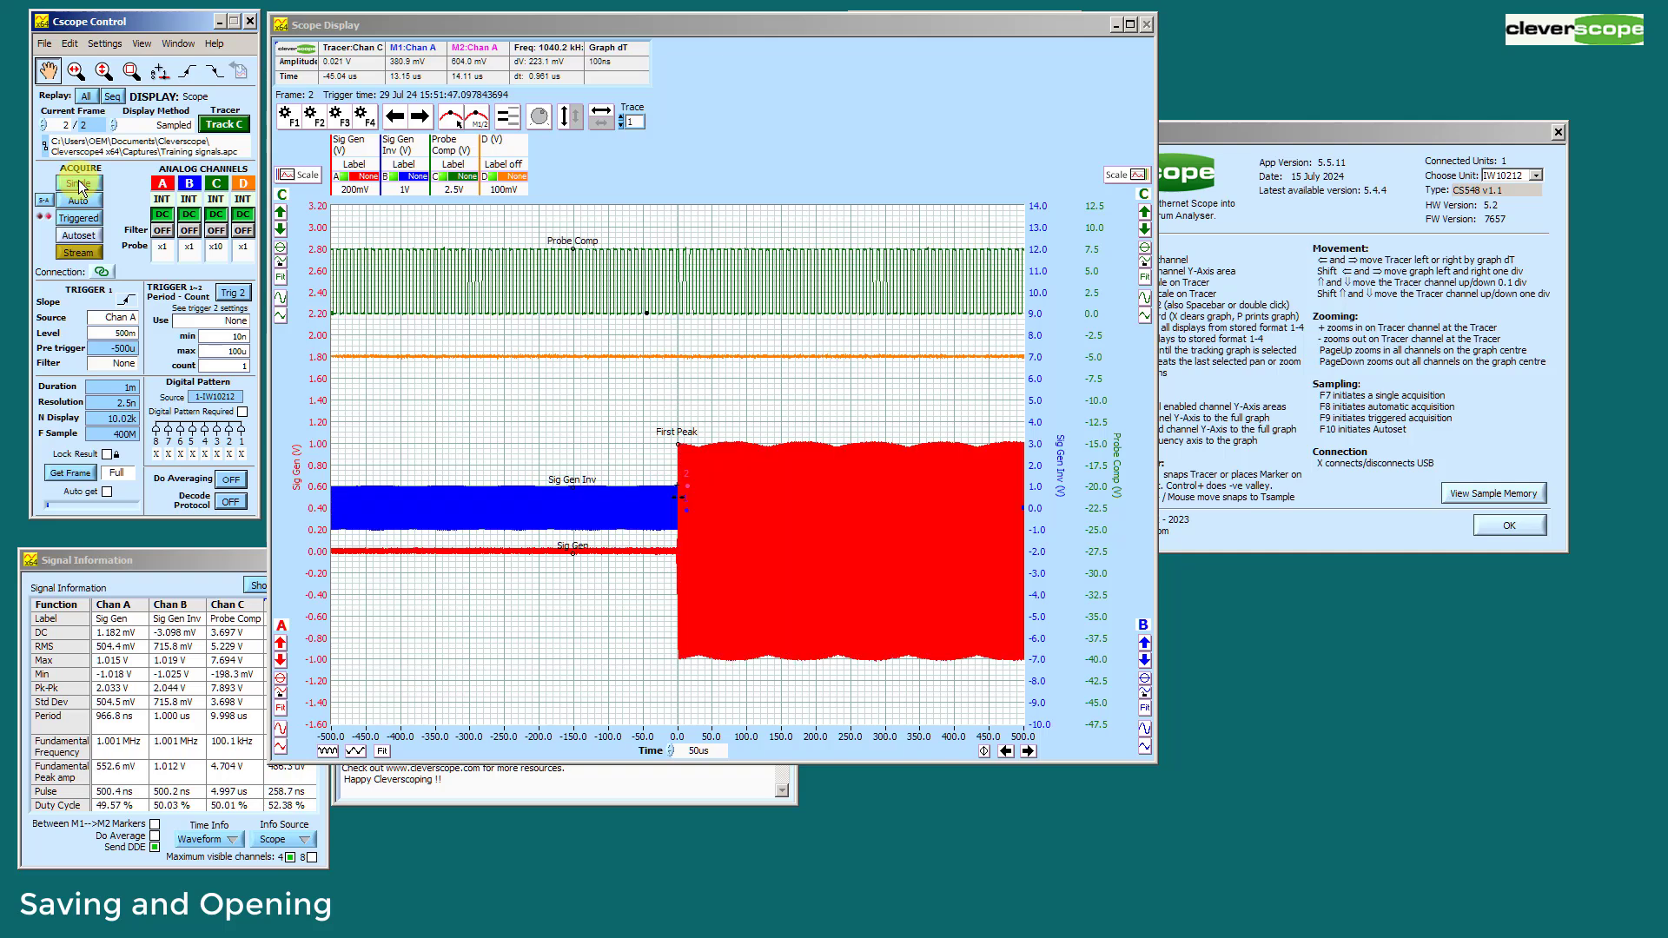
Save the new acquisition in the Captures folder as "triggered capture".
left_click(37, 43)
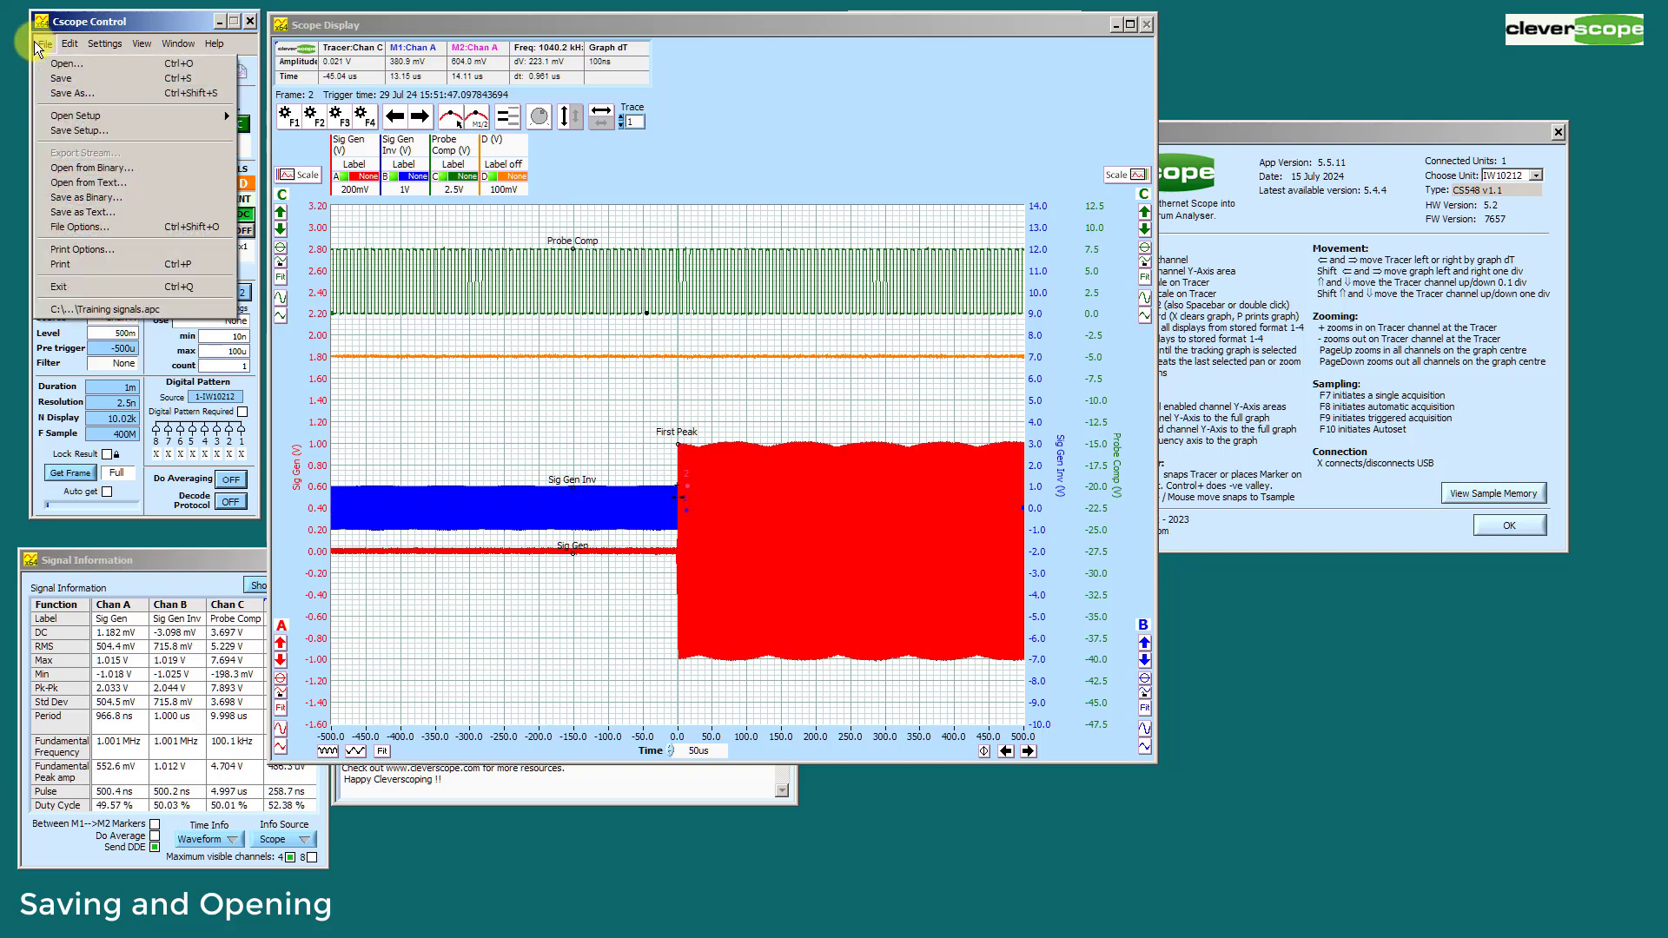
left_click(92, 92)
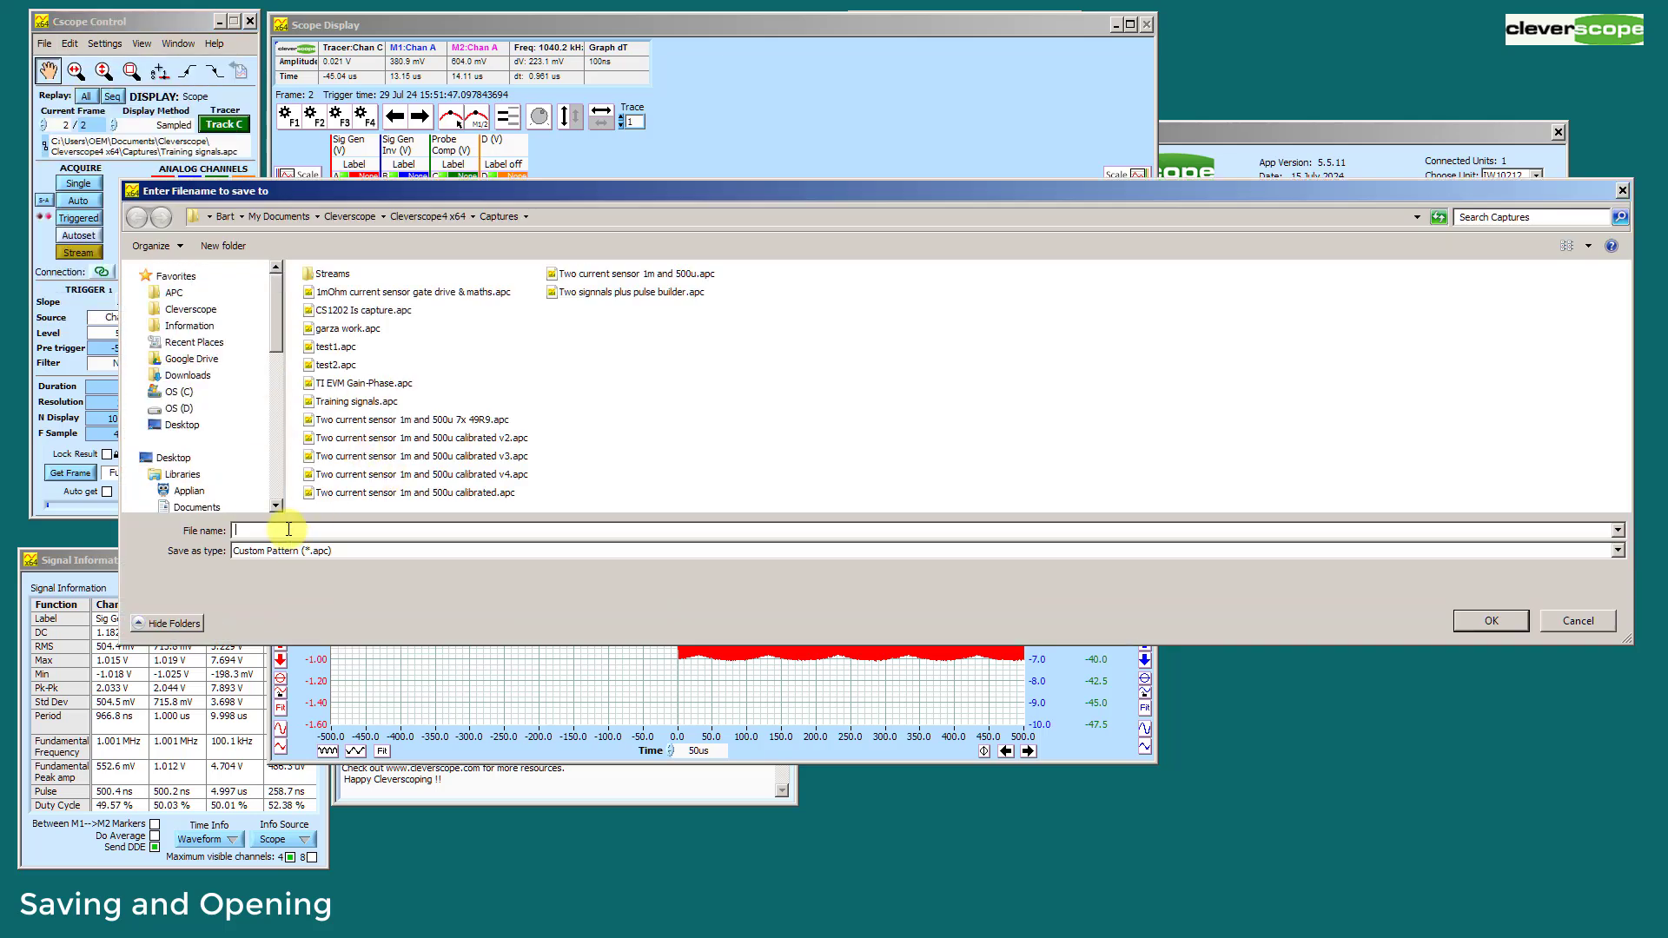
type("triggered capture")
left_click(1498, 617)
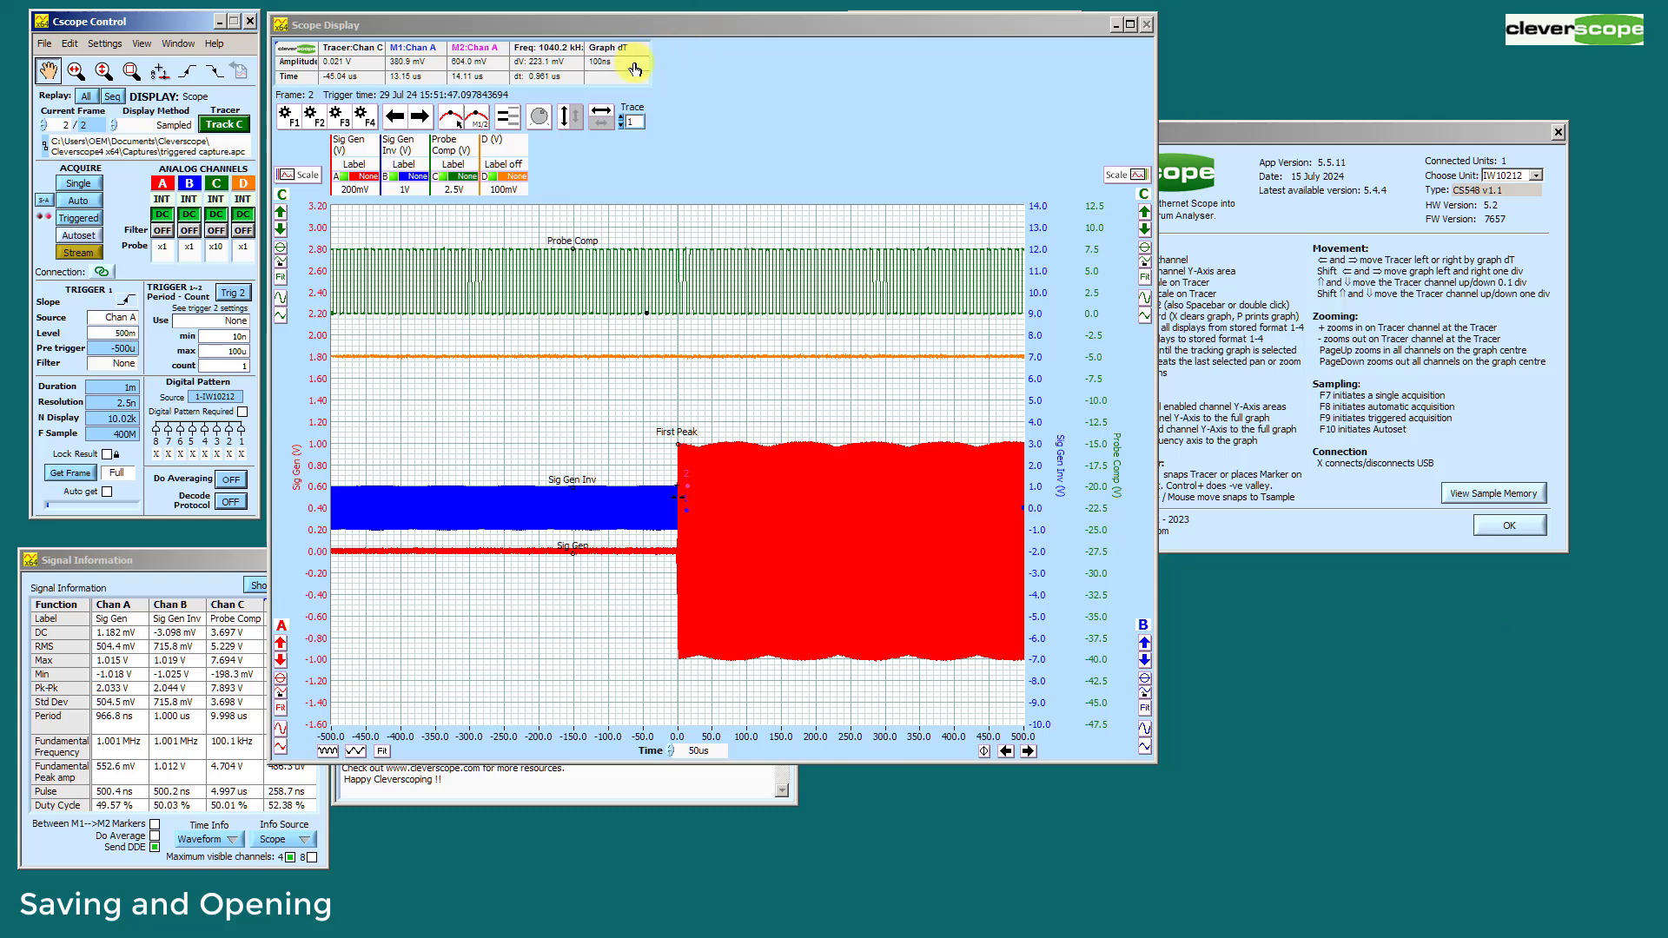
Reopen the recent capture Training signals.apc, followed by triggered capture.apc.
left_click(47, 44)
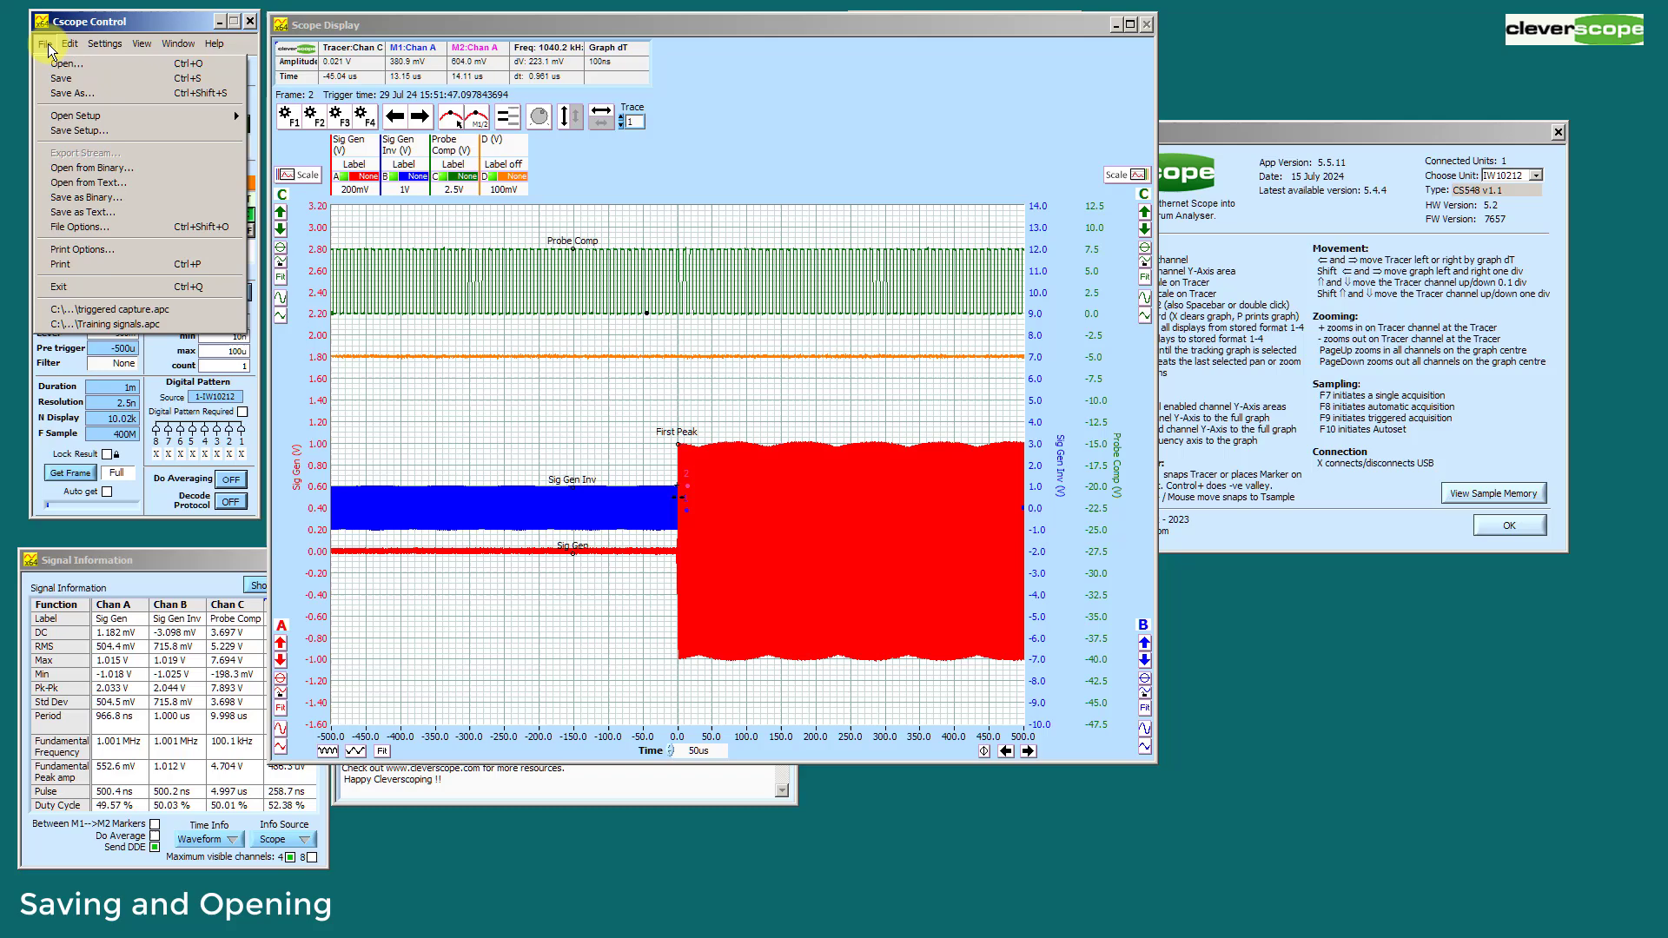
left_click(122, 324)
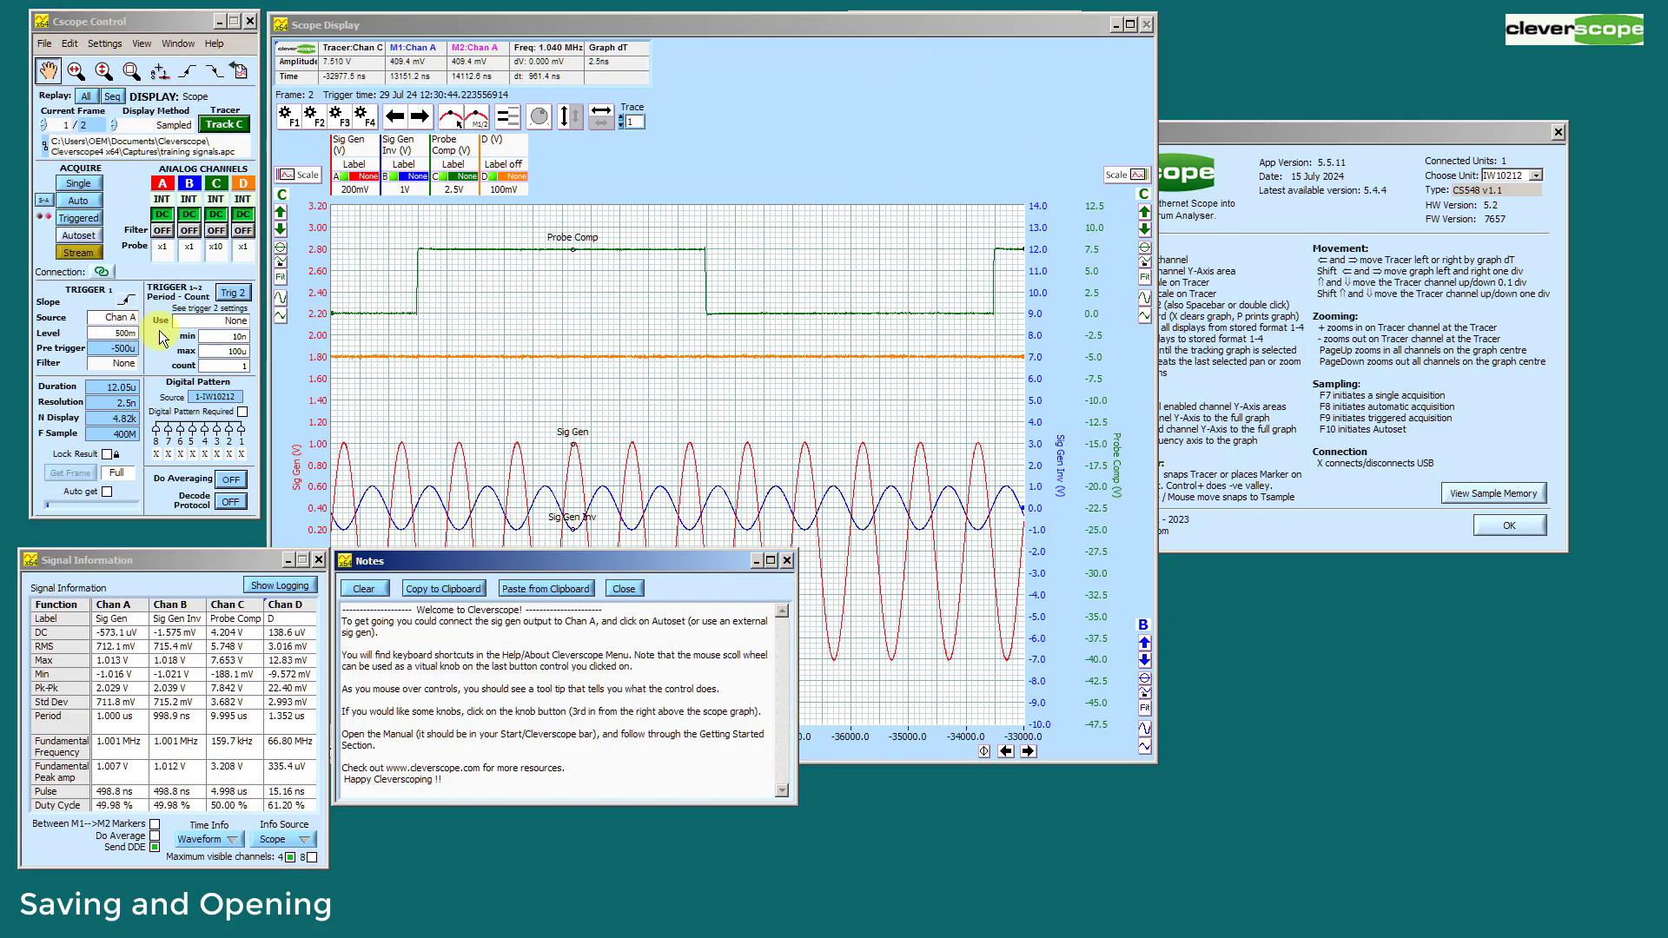
left_click(45, 44)
left_click(103, 310)
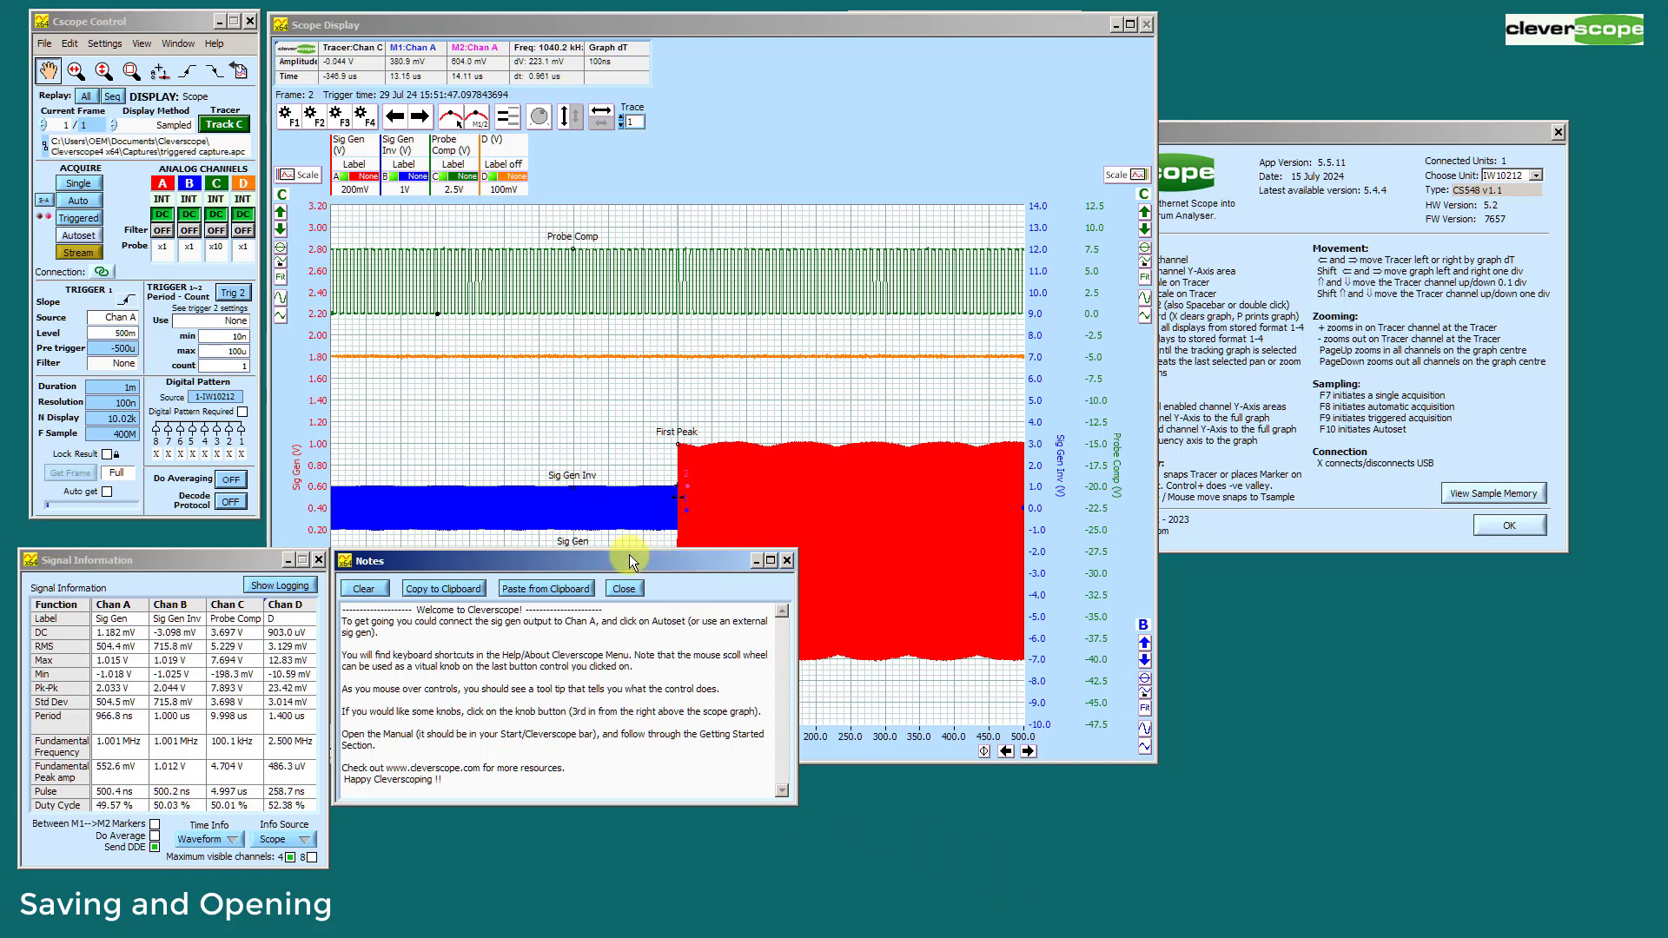
With the Notes window closed, widen the Scope Display and zoom the time axis in to 2.5 µs per division around time zero.
left_click(787, 562)
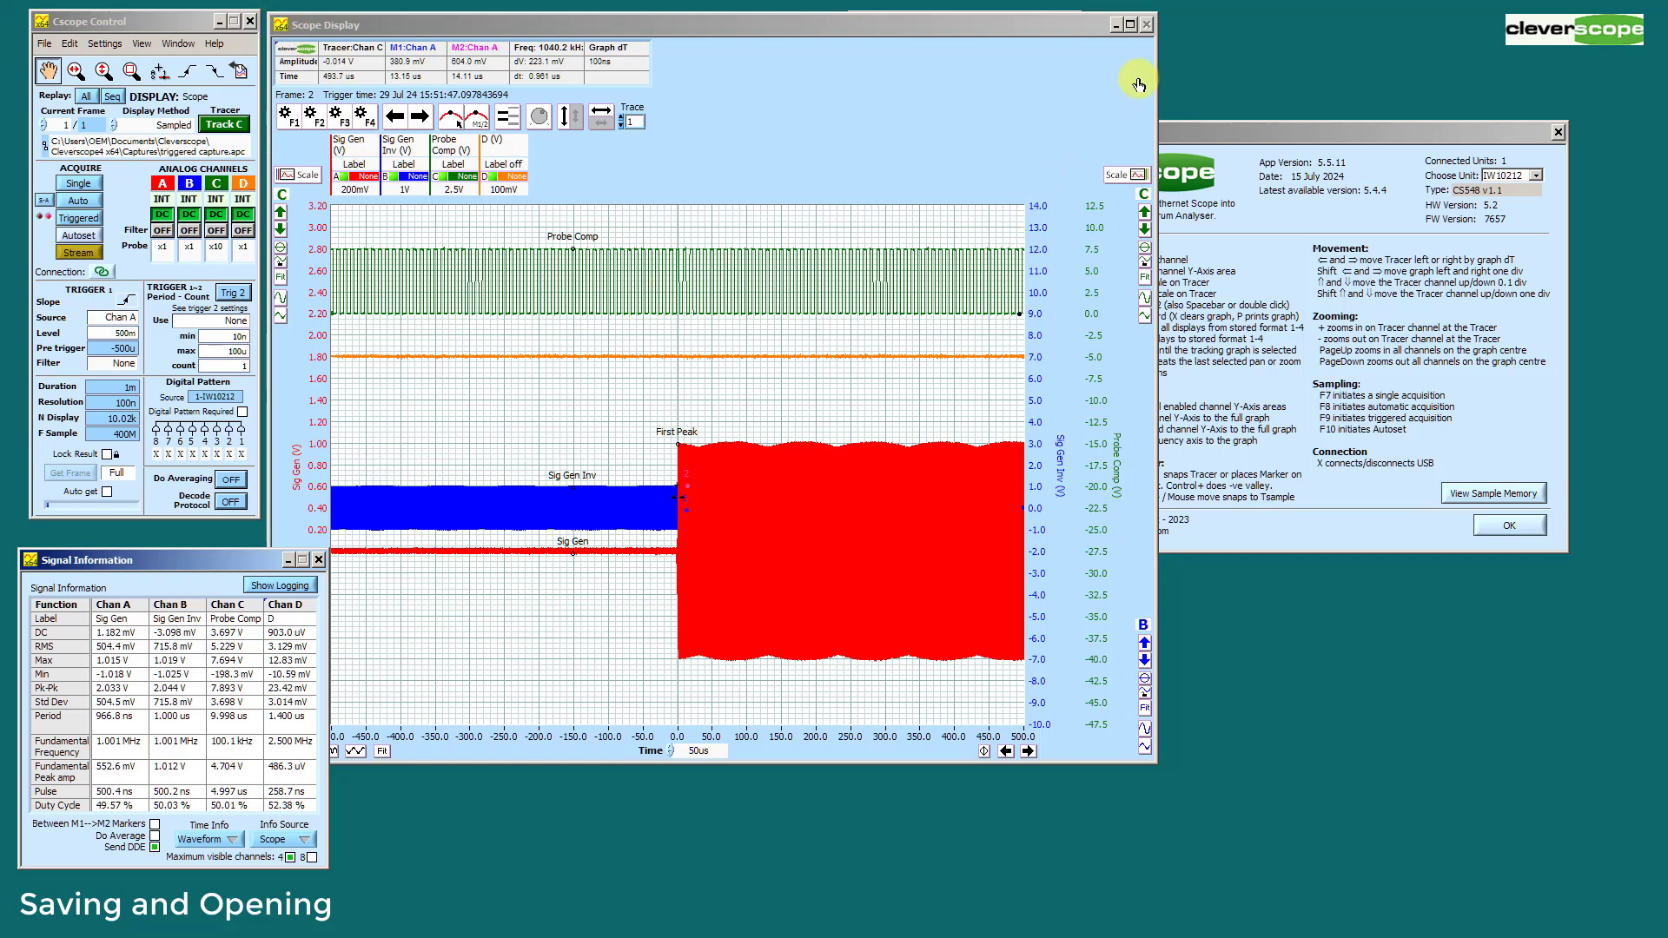
left_click_drag(1158, 70, 1336, 82)
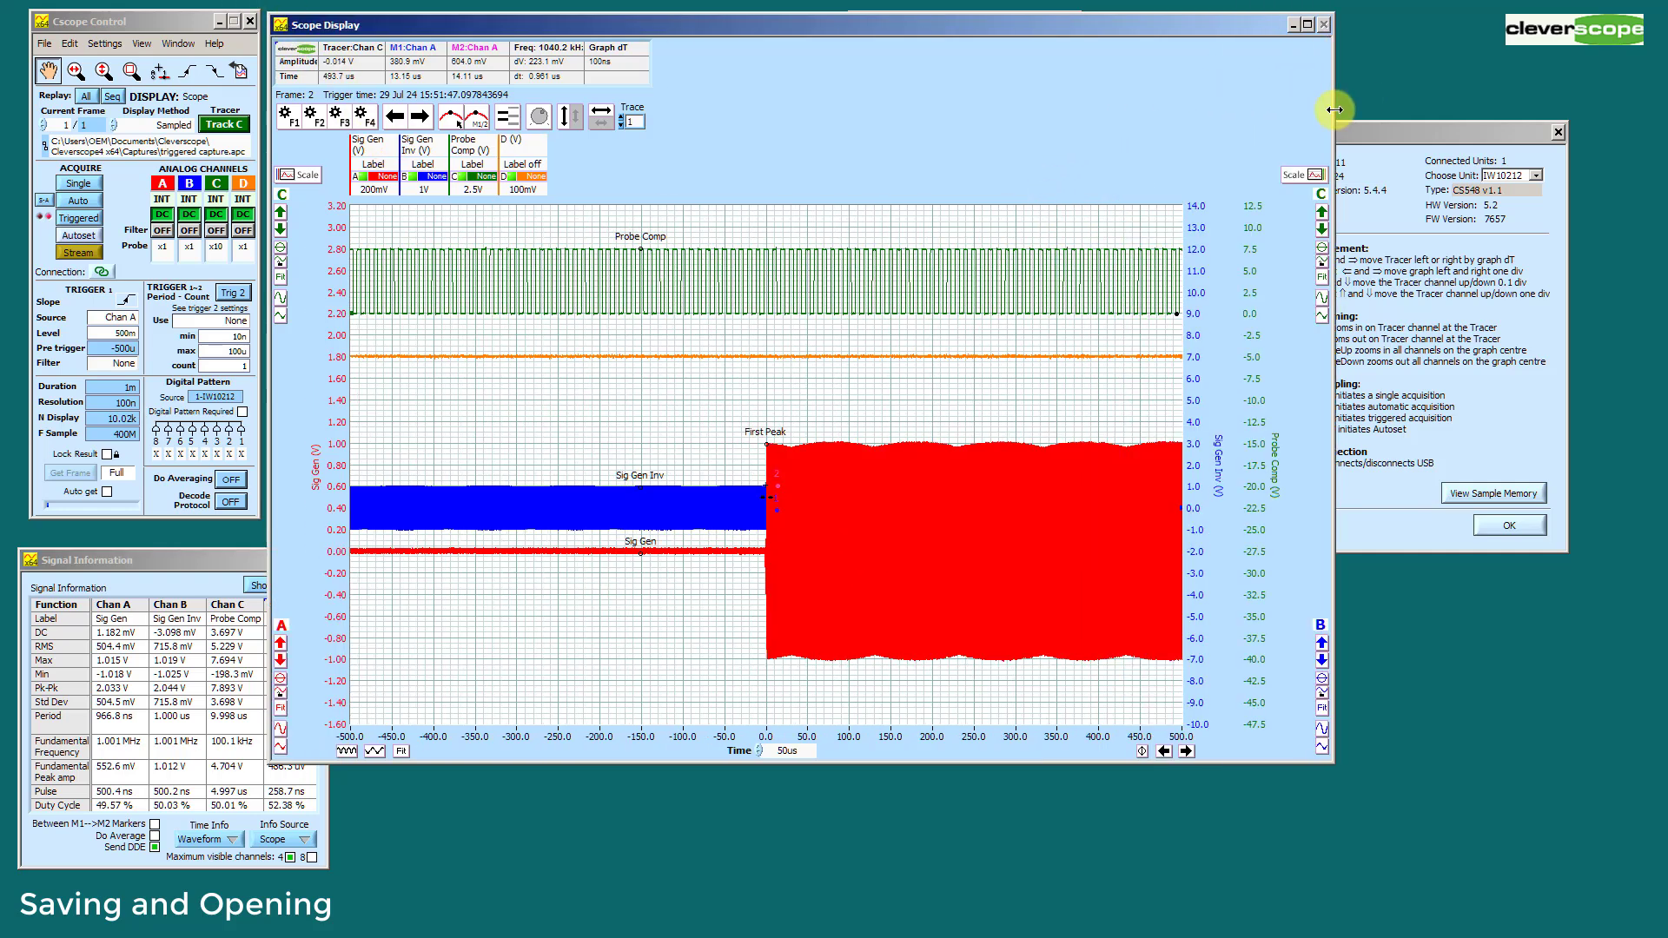
left_click(375, 750)
left_click(375, 751)
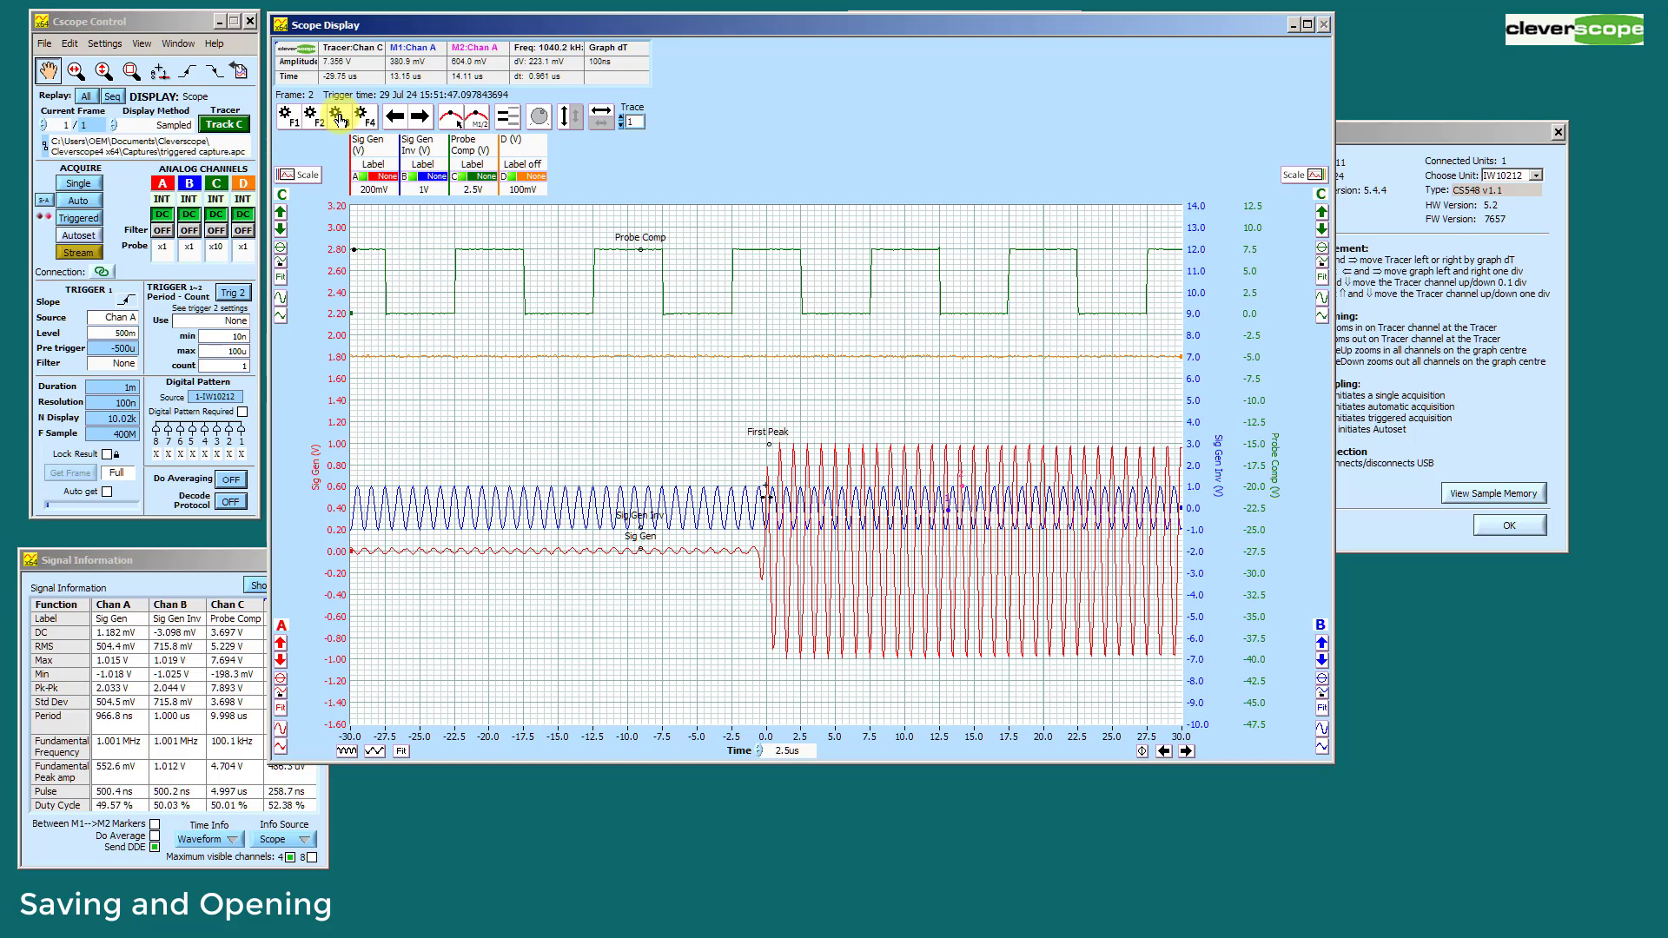
Switch between the F1, F2 and F3 display setups of the Scope Display.
left_click(338, 117)
left_click(312, 118)
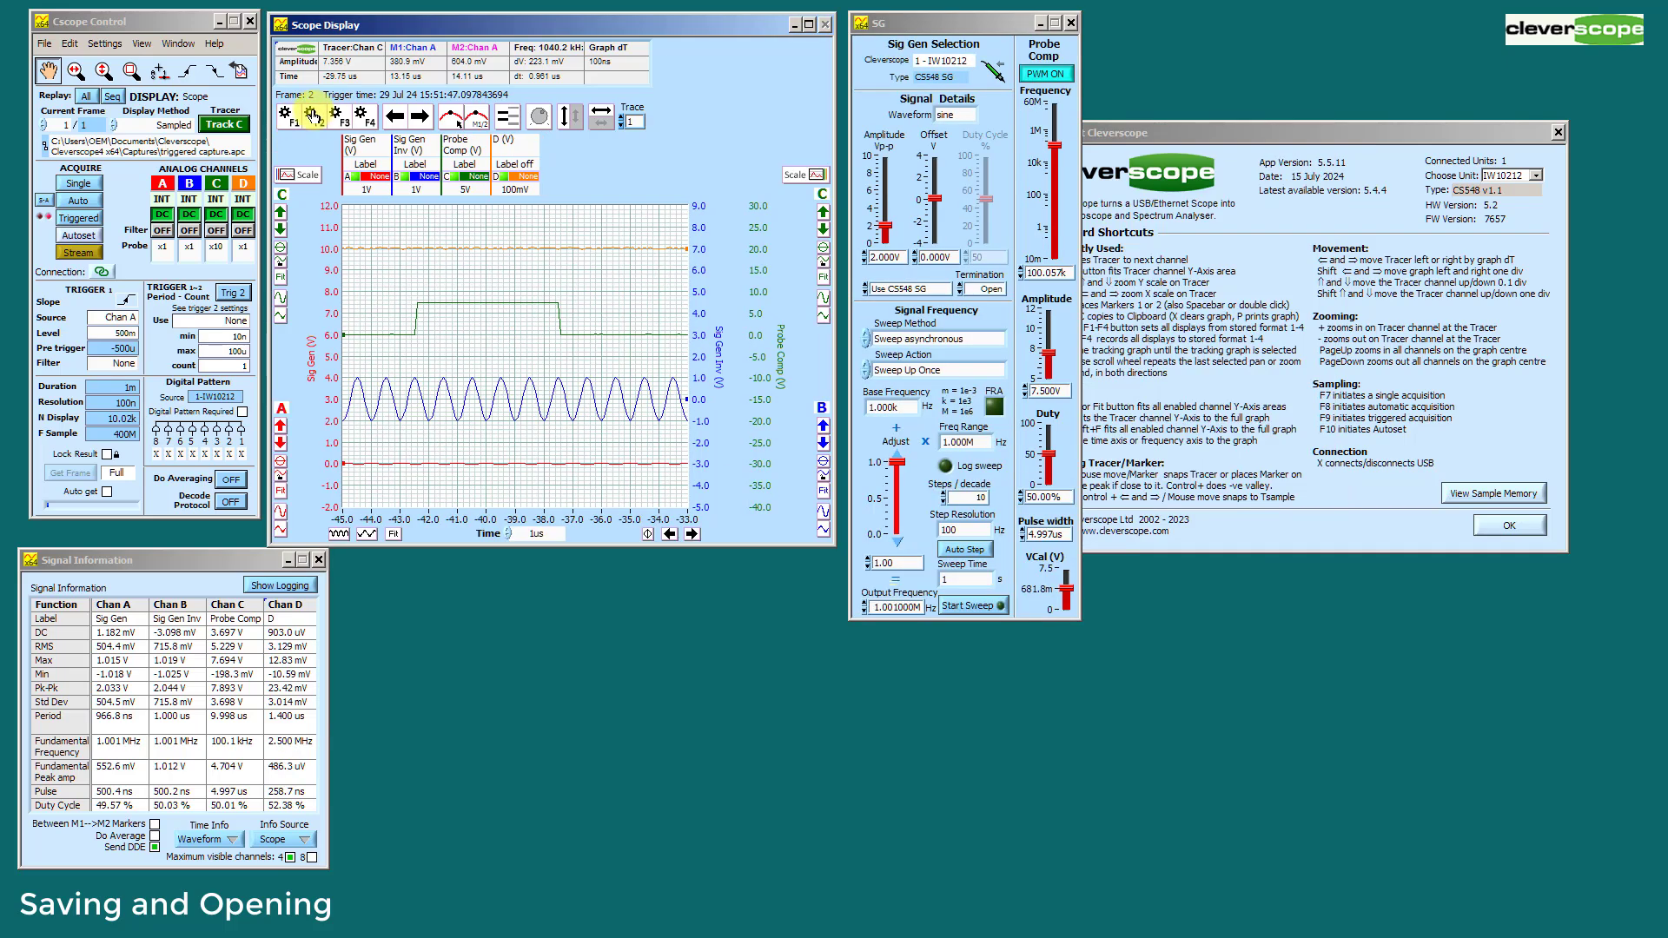
left_click(337, 118)
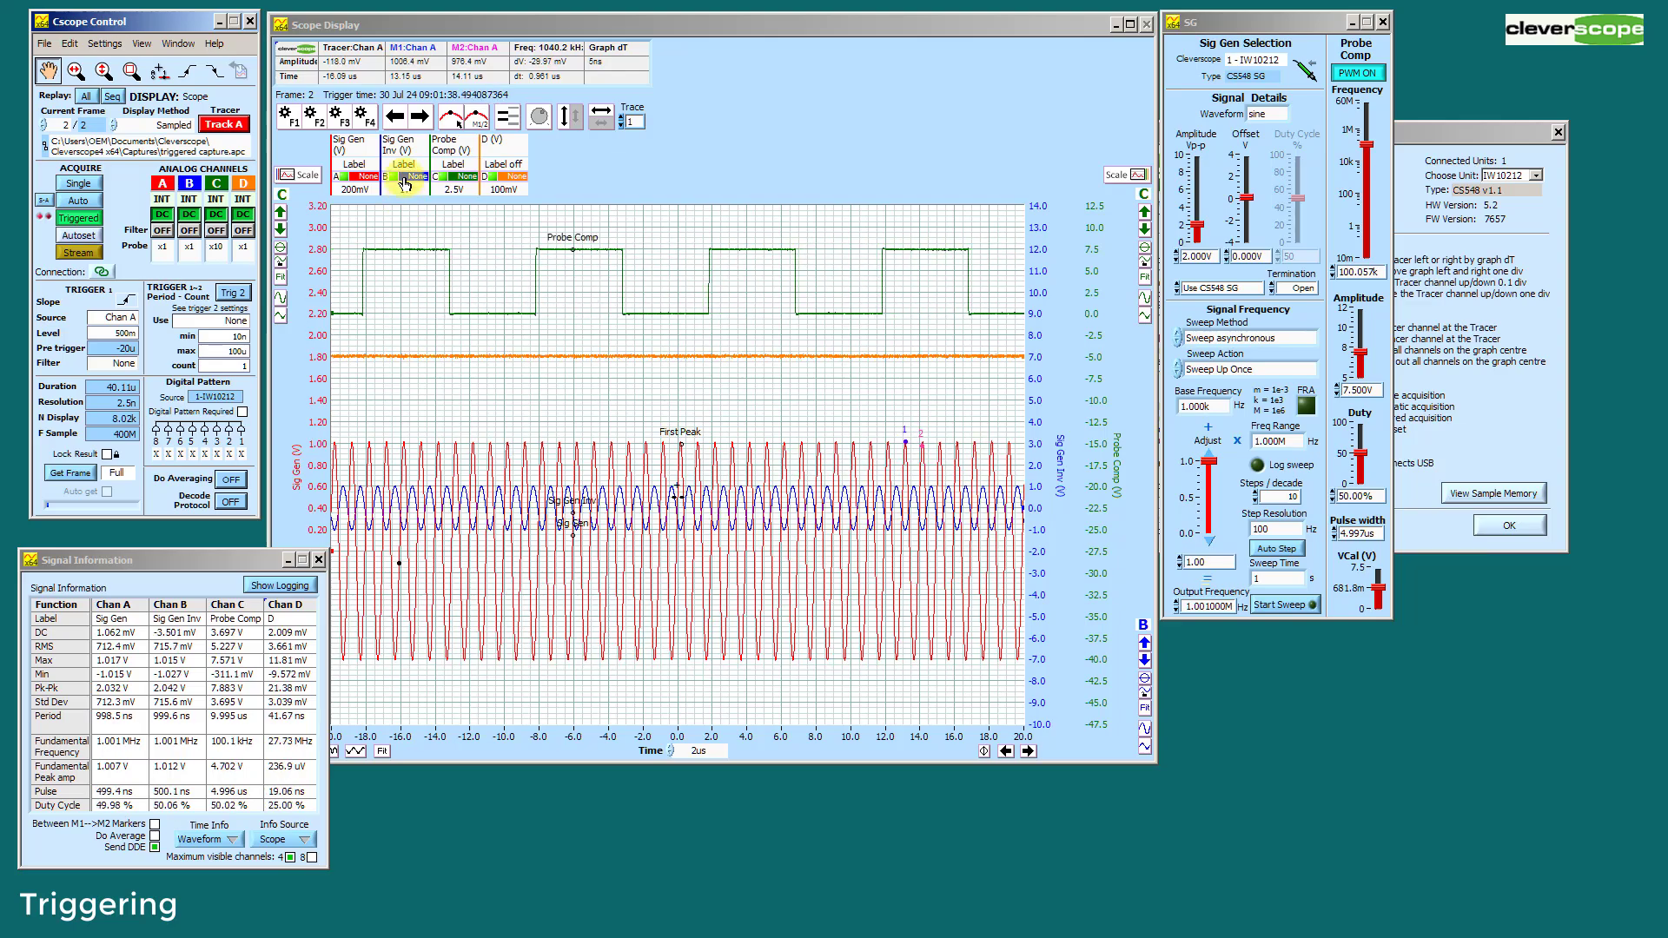
Hide the Sig Gen Inv channel on the scope graph.
left_click(394, 179)
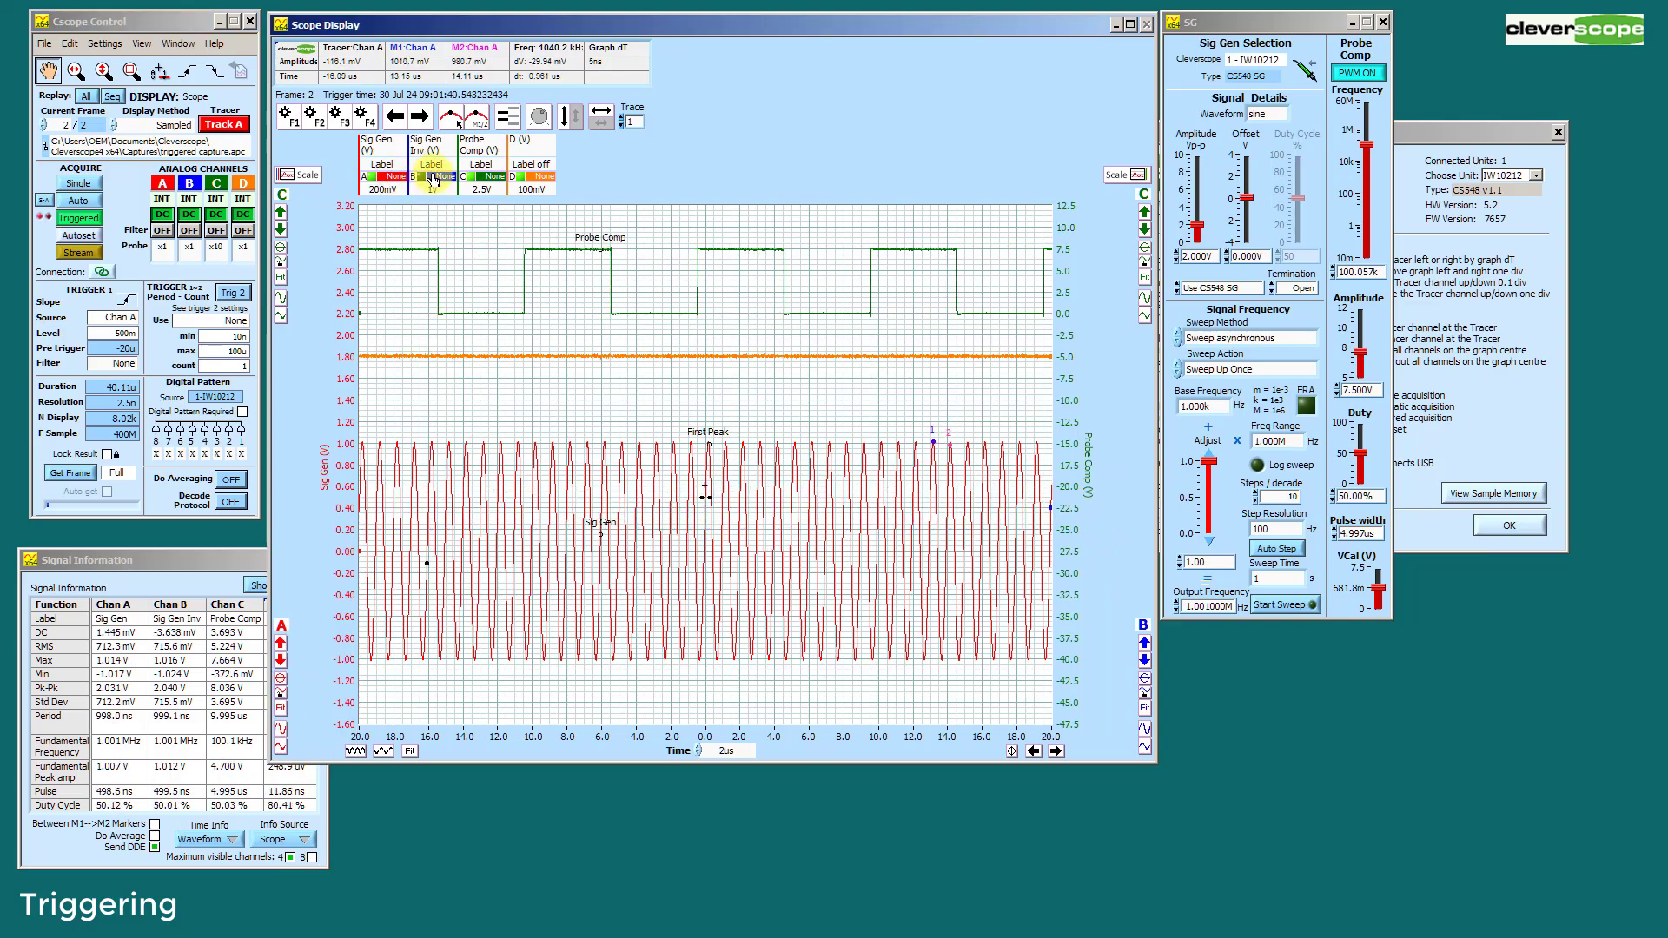
Hide channel D on the scope graph and zoom the time axis in to 250 ns per division.
left_click(521, 180)
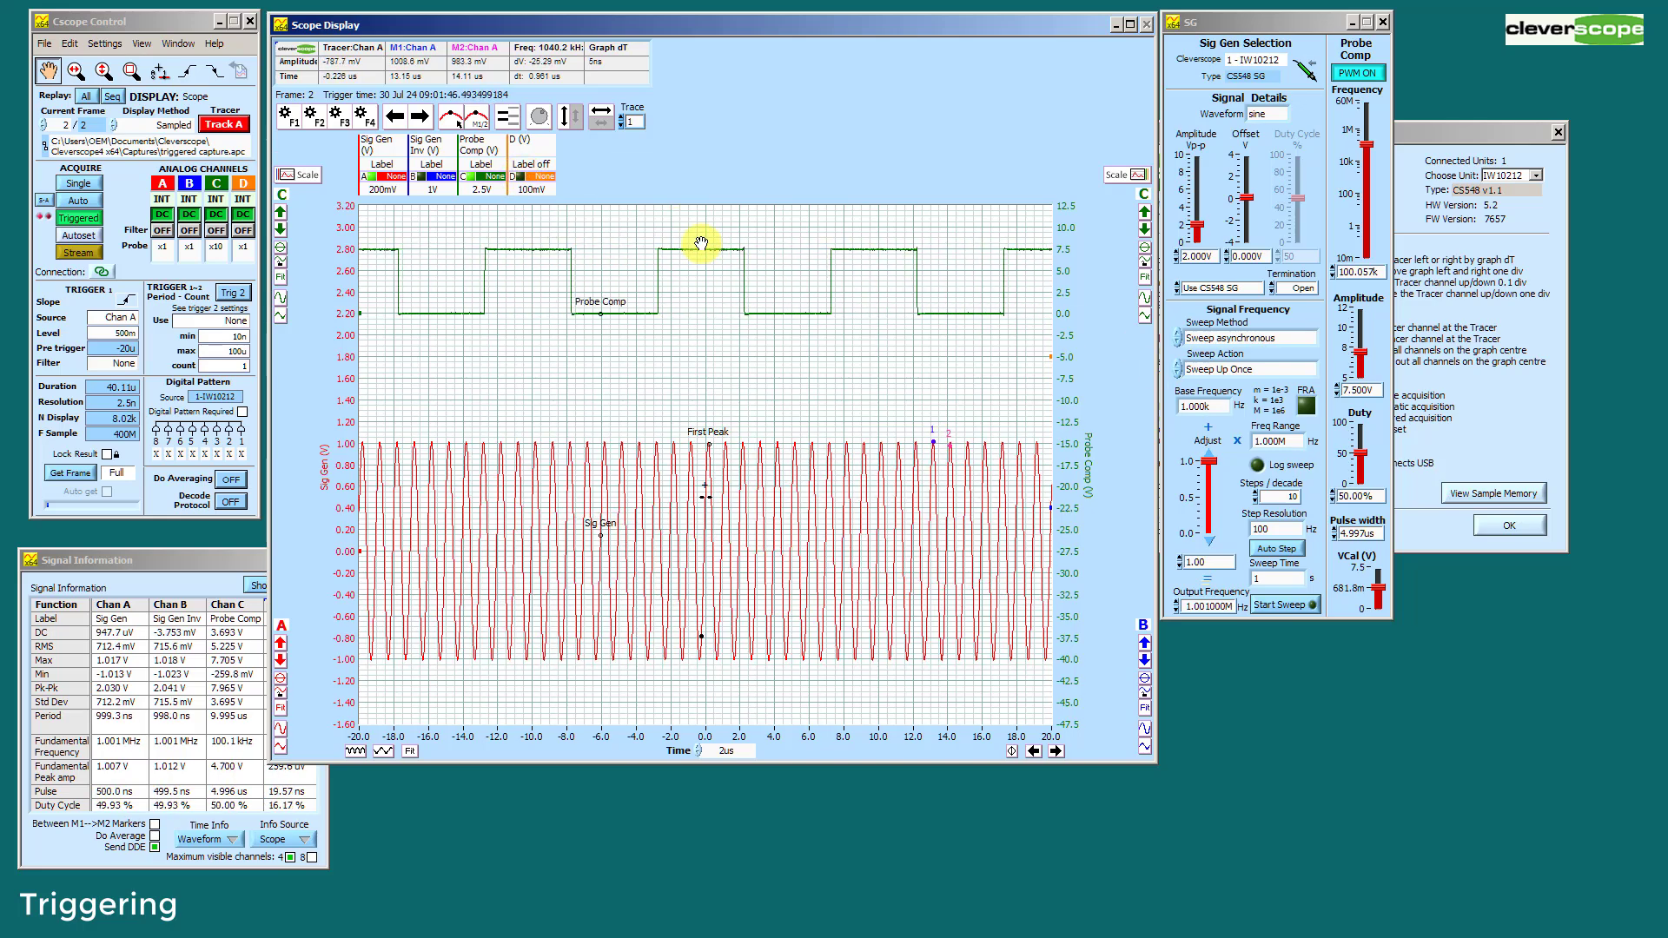
left_click(383, 752)
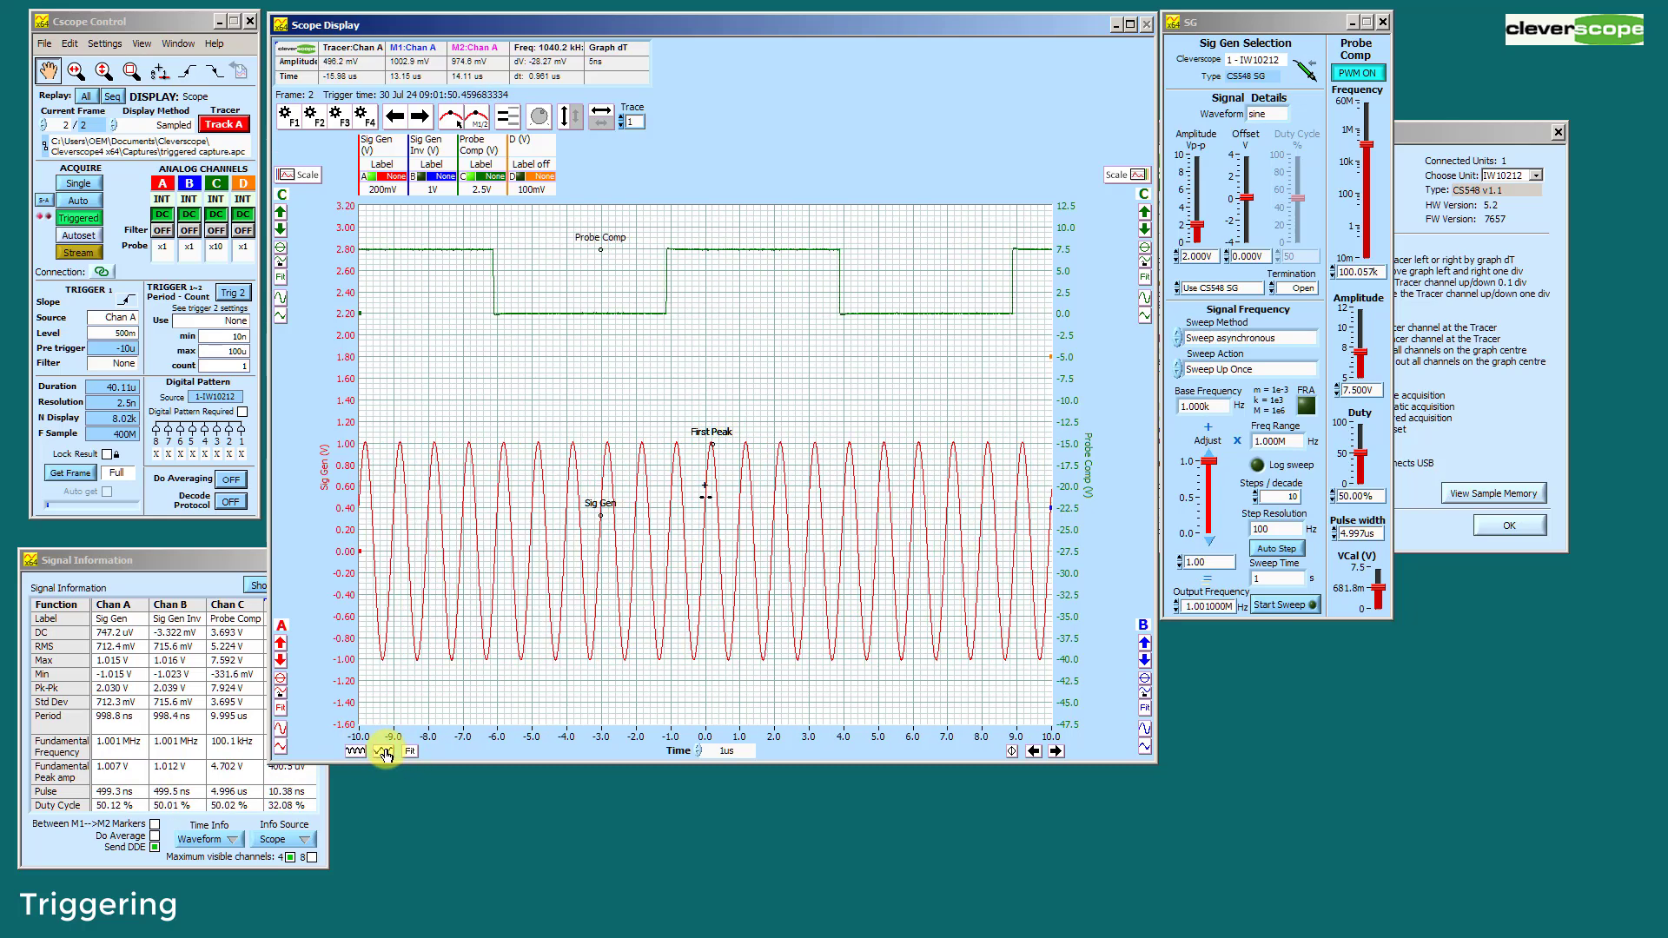
left_click(383, 752)
left_click(383, 752)
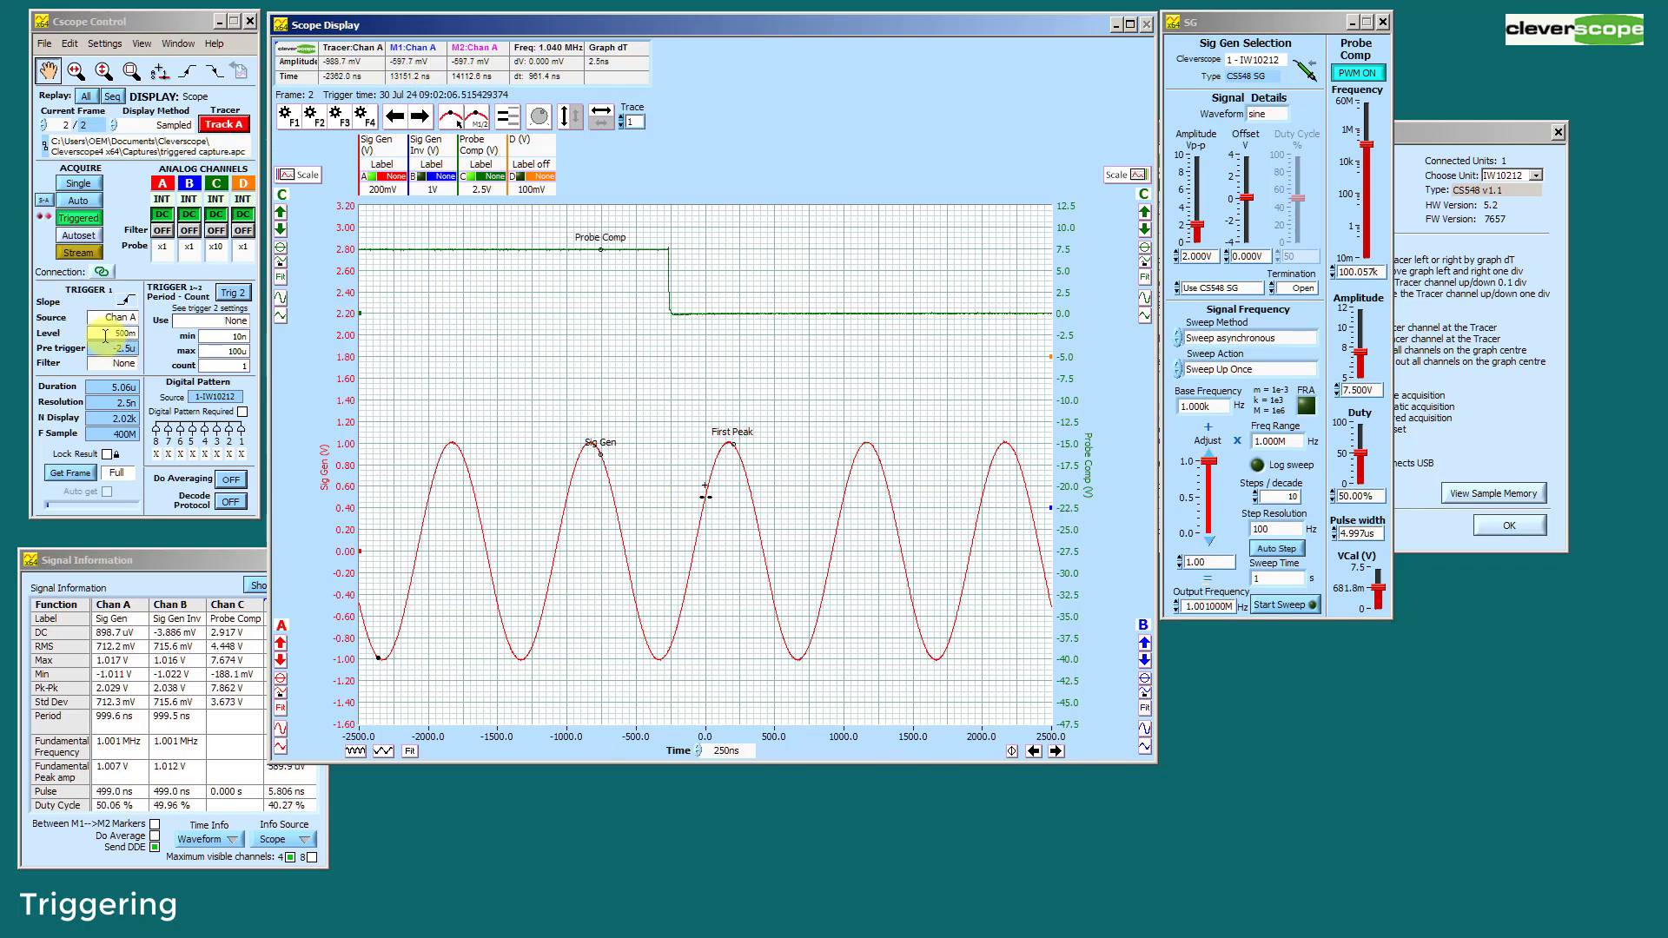
Set the Trigger 1 level to 0, and move it on the graph with the rising-edge trigger tool to about 635 mV and about 80 mV.
left_click_drag(113, 334, 136, 337)
type("0")
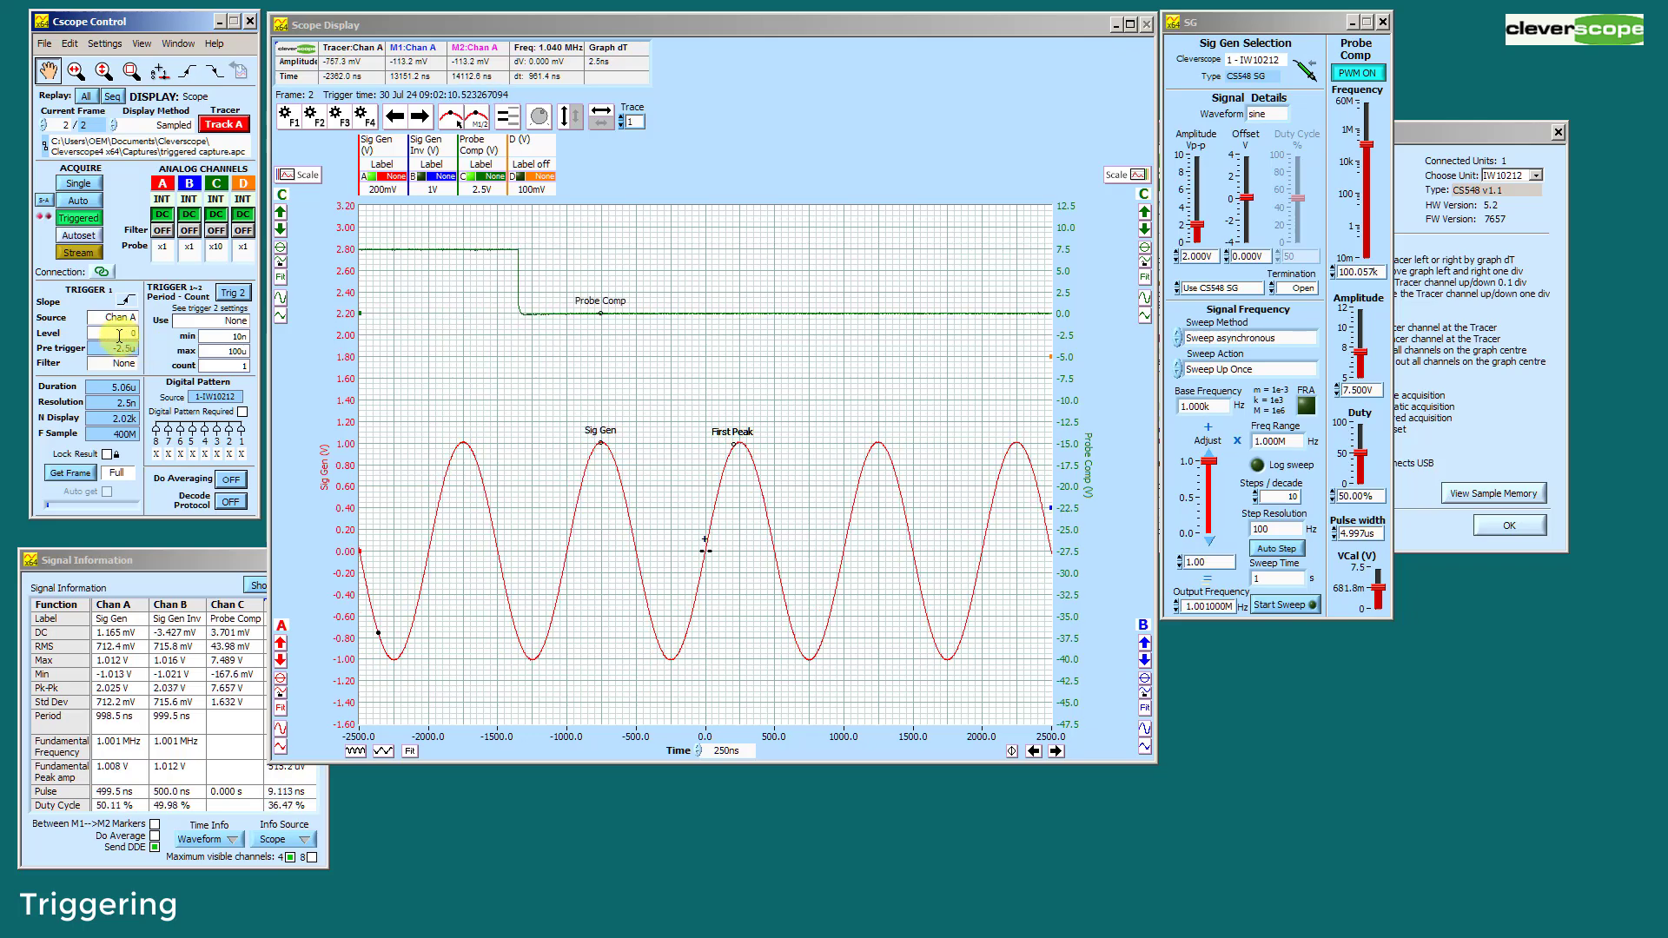
left_click(190, 75)
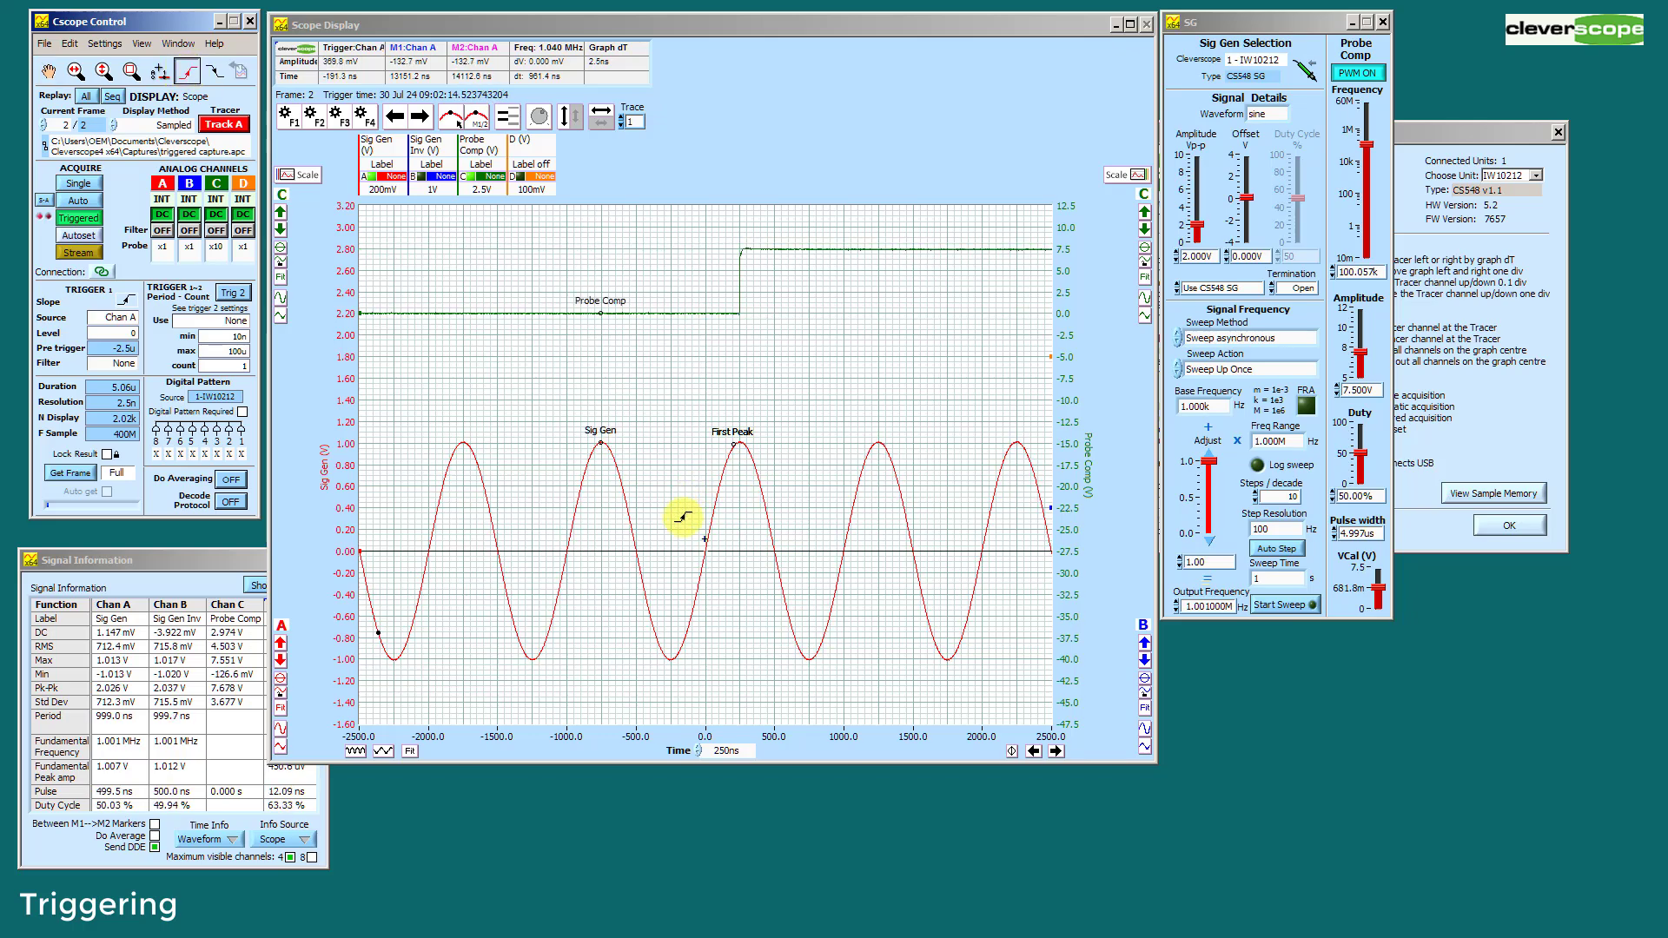
left_click_drag(686, 508, 689, 482)
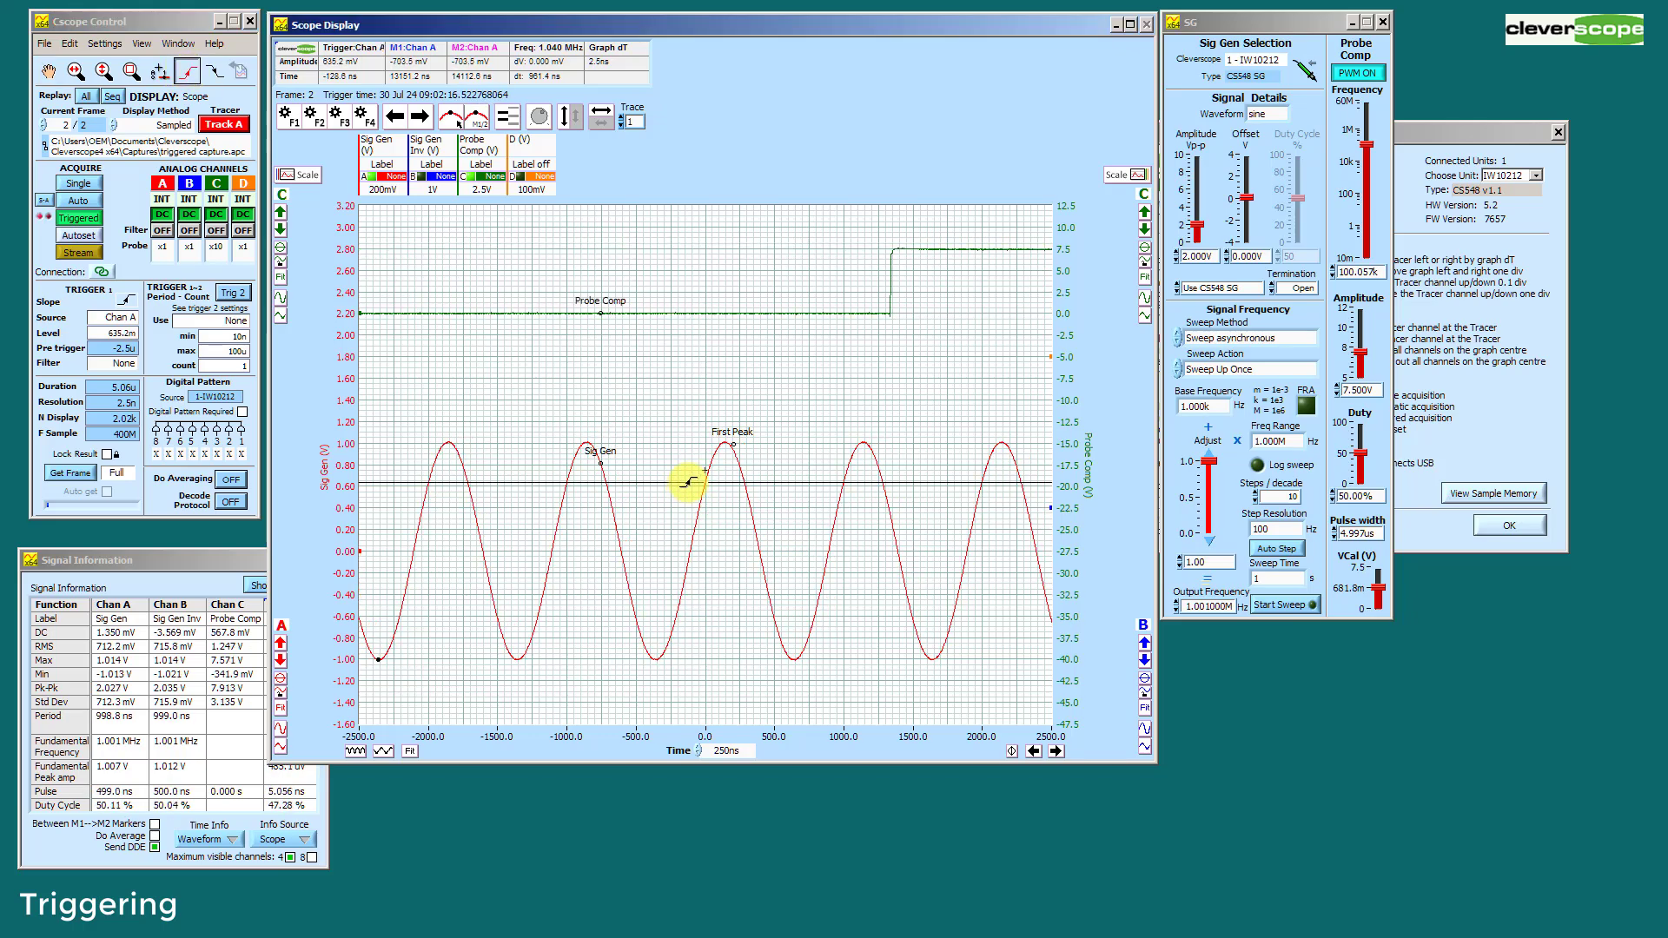
mouse_move(679, 560)
left_mouse_down()
mouse_move(670, 625)
mouse_move(693, 327)
mouse_move(670, 693)
mouse_move(681, 391)
mouse_move(661, 543)
left_mouse_up()
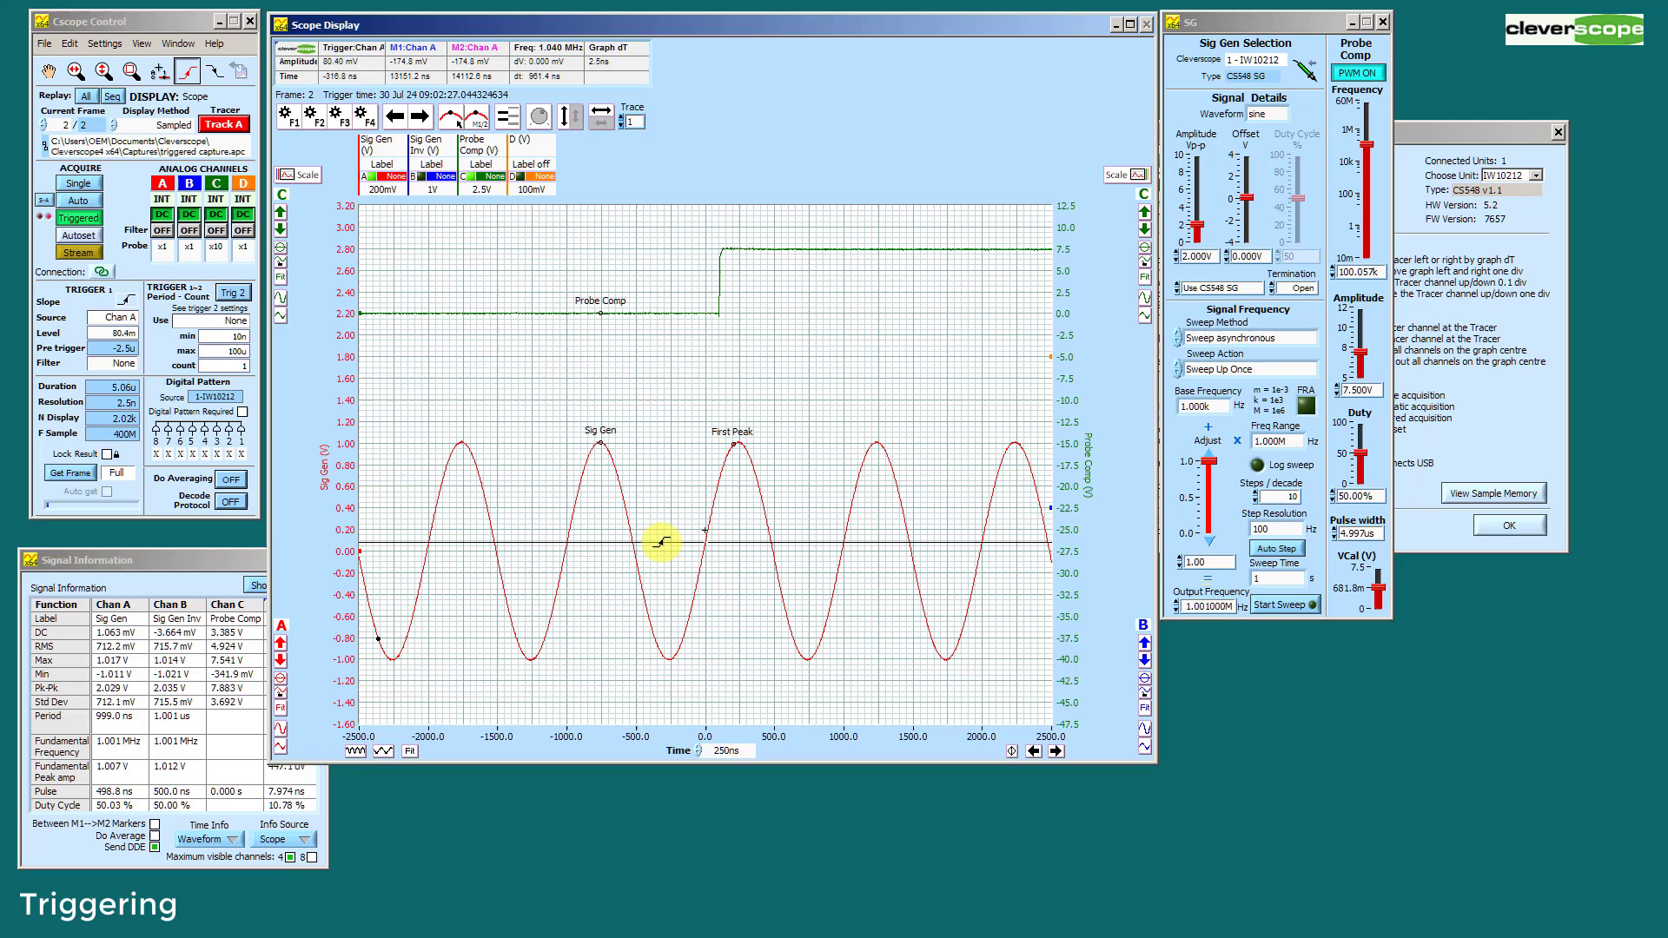
Place a falling-edge trigger on the Sig Gen waveform at about -346 mV, move it to about -273 mV, and return to the pan tool.
left_click(215, 74)
left_click_drag(674, 480, 681, 595)
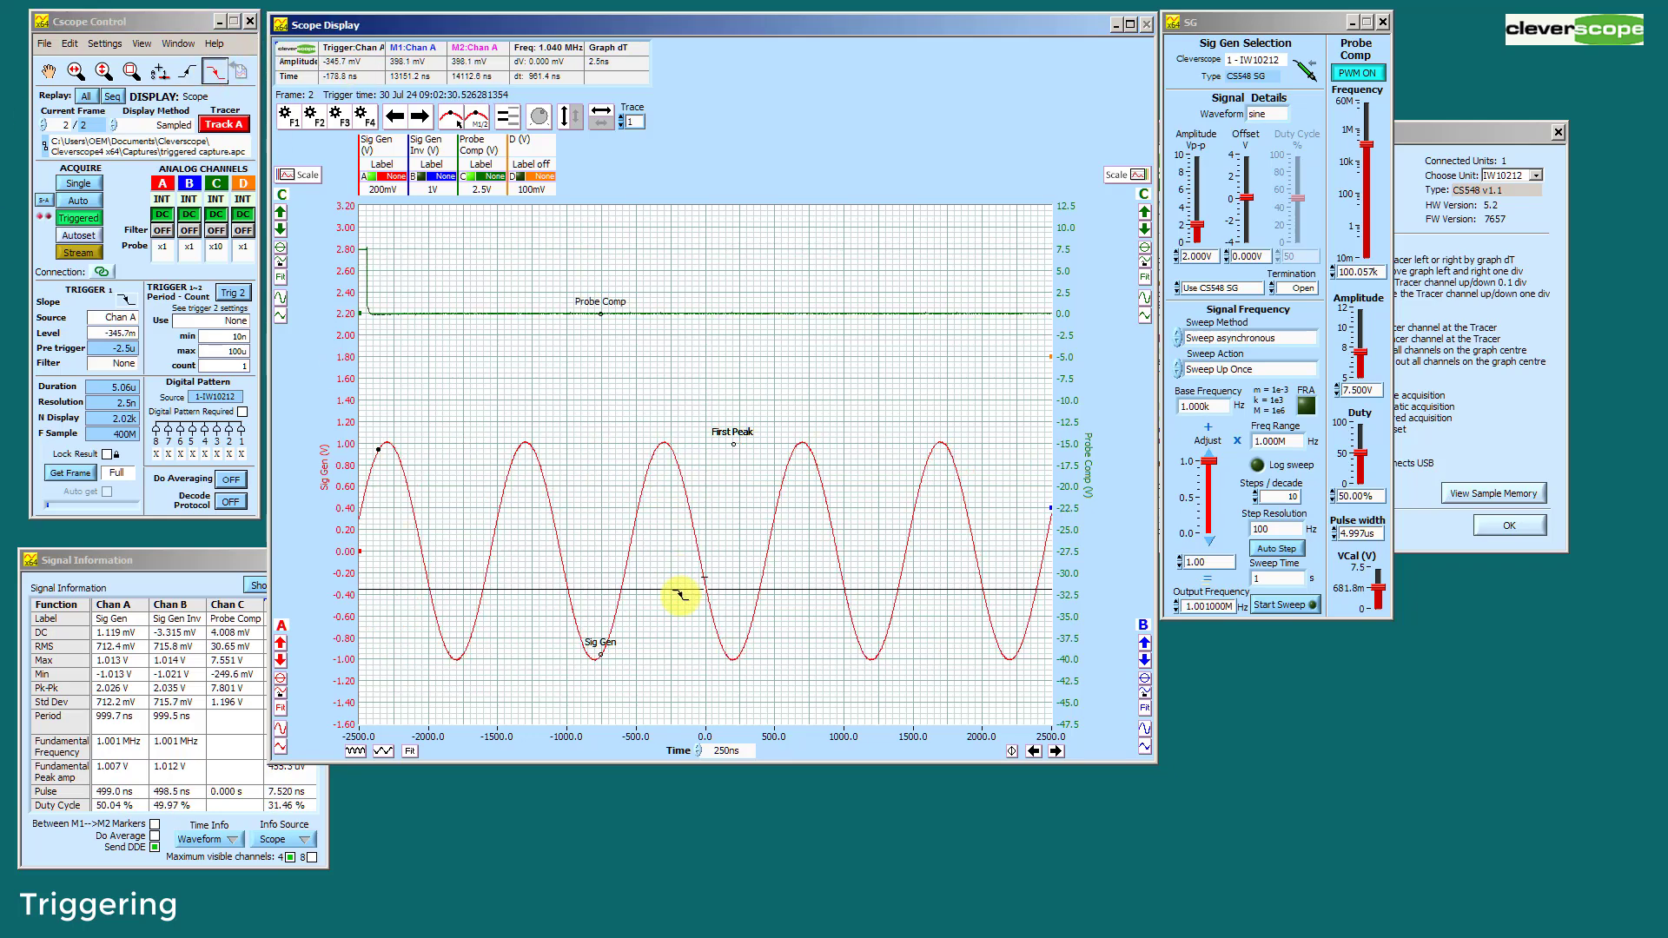
left_click_drag(682, 532, 717, 574)
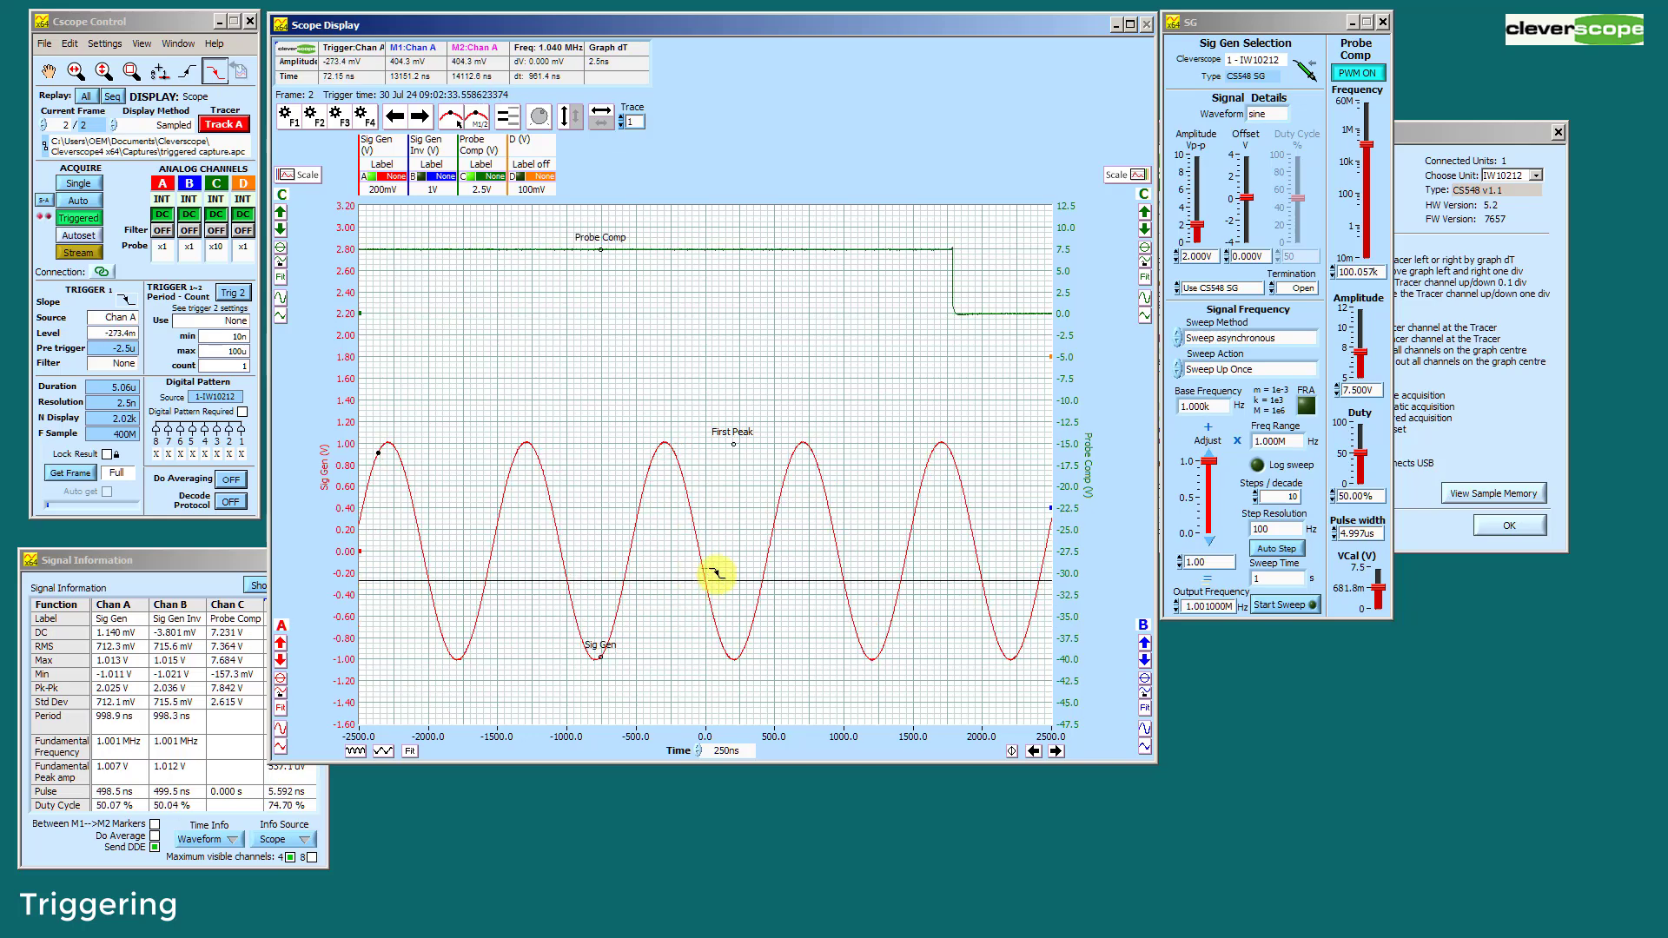
left_click(49, 71)
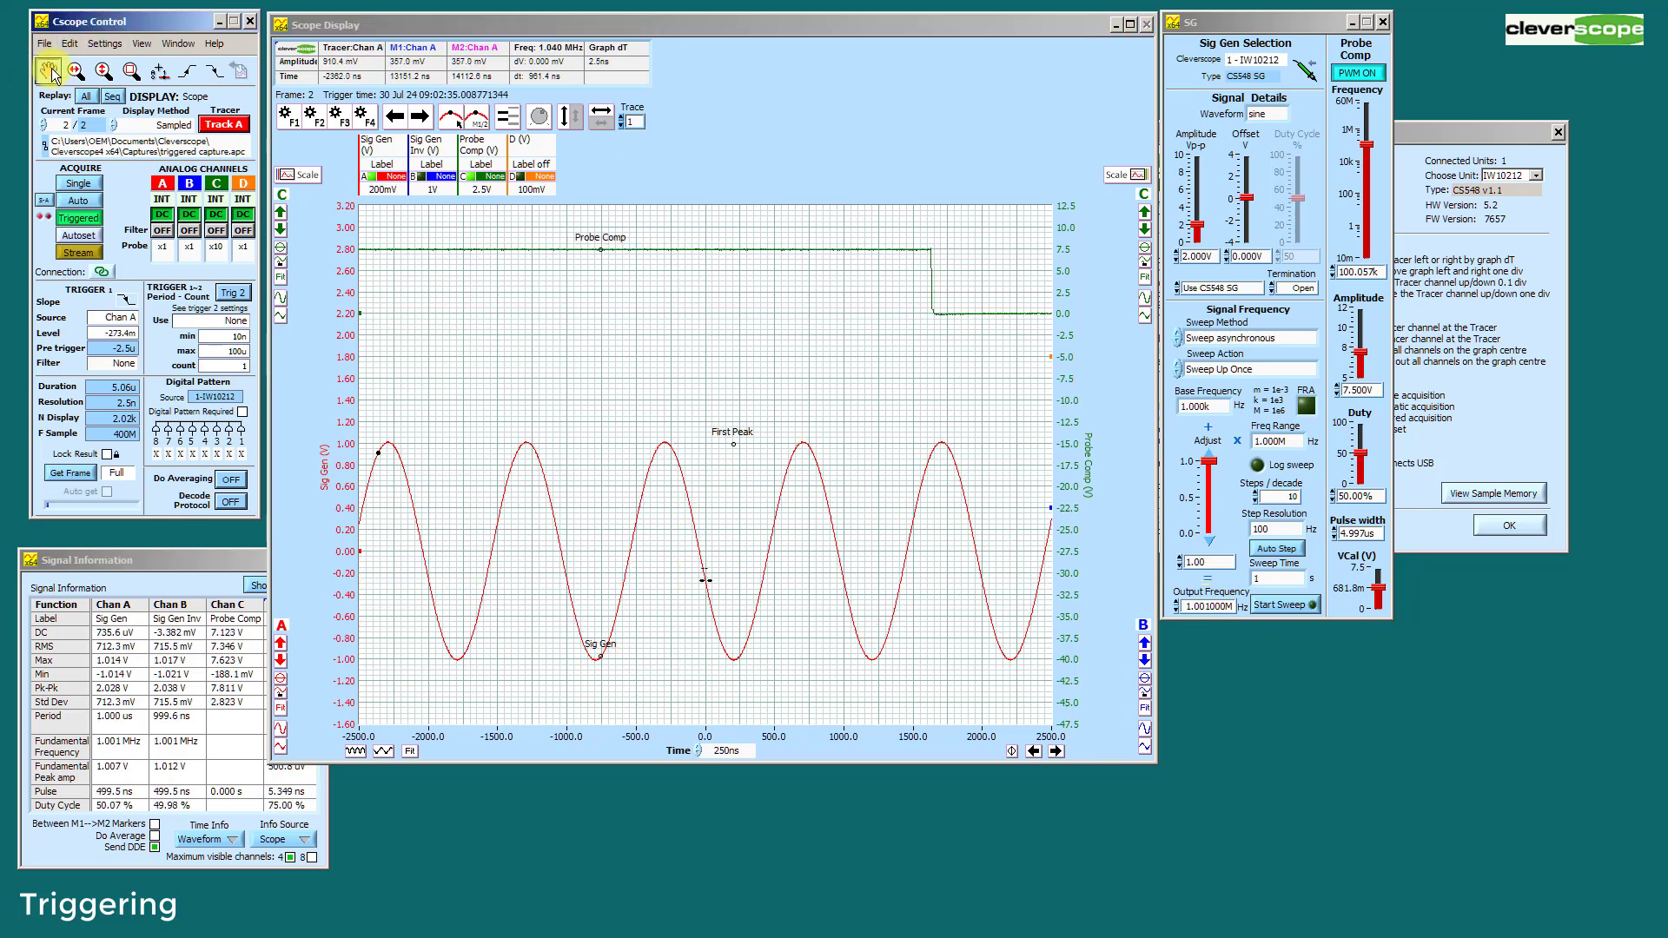
left_click(126, 301)
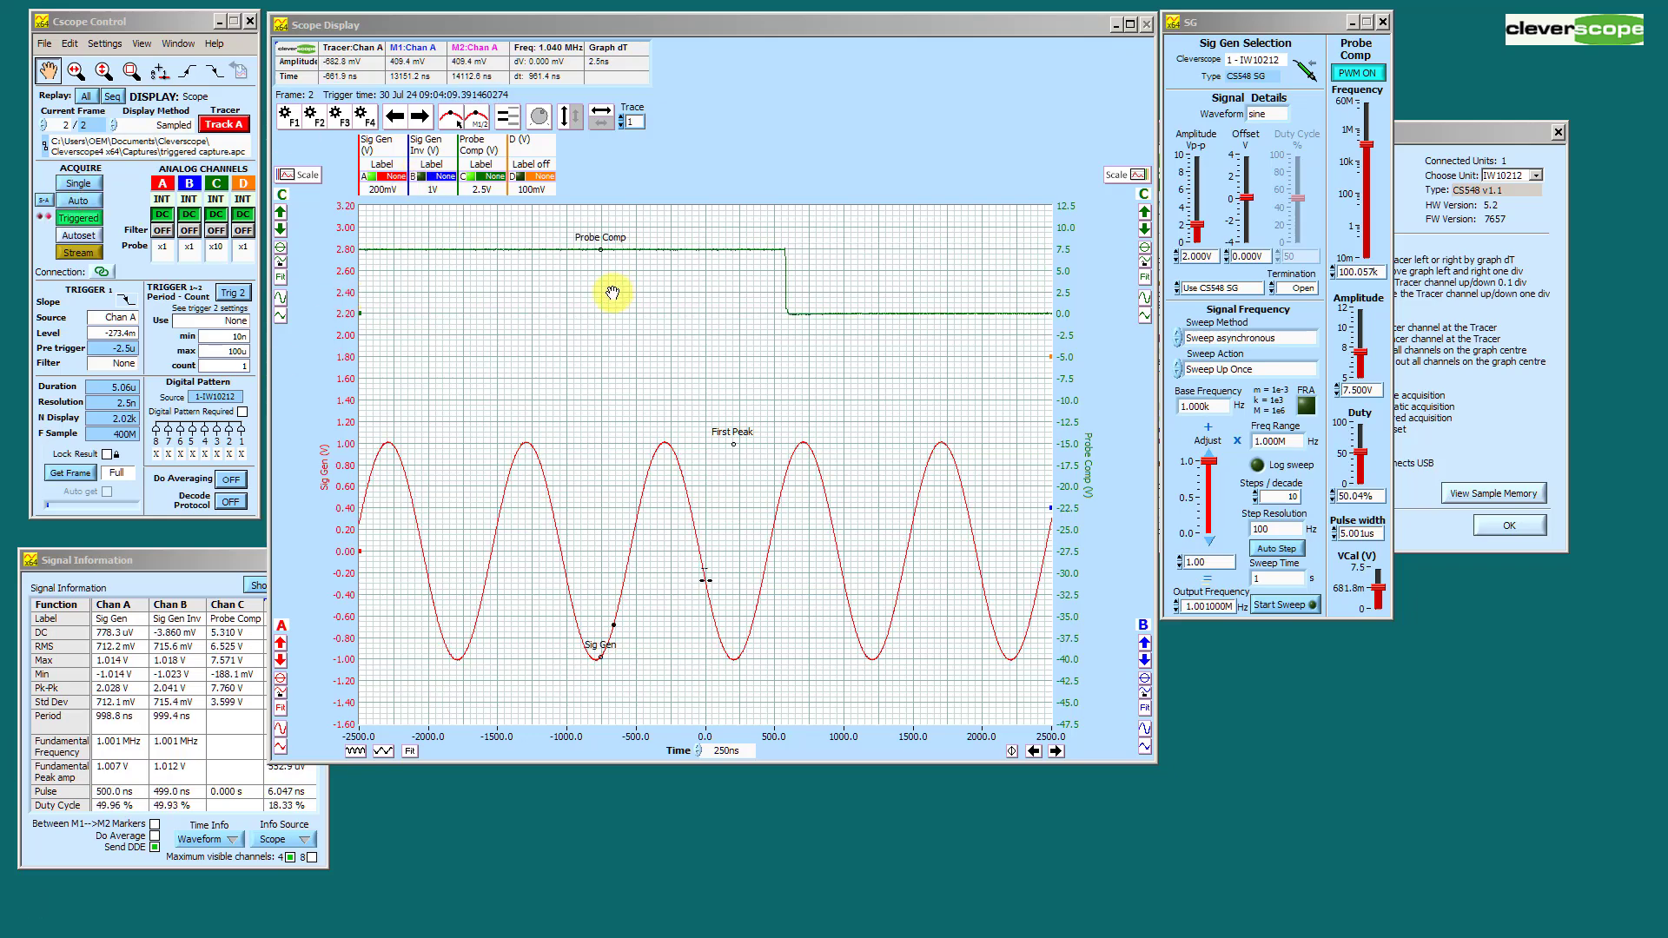
Set Trigger 1 to source Chan C with a level of 2 V and a rising slope.
left_click(116, 320)
left_click(119, 346)
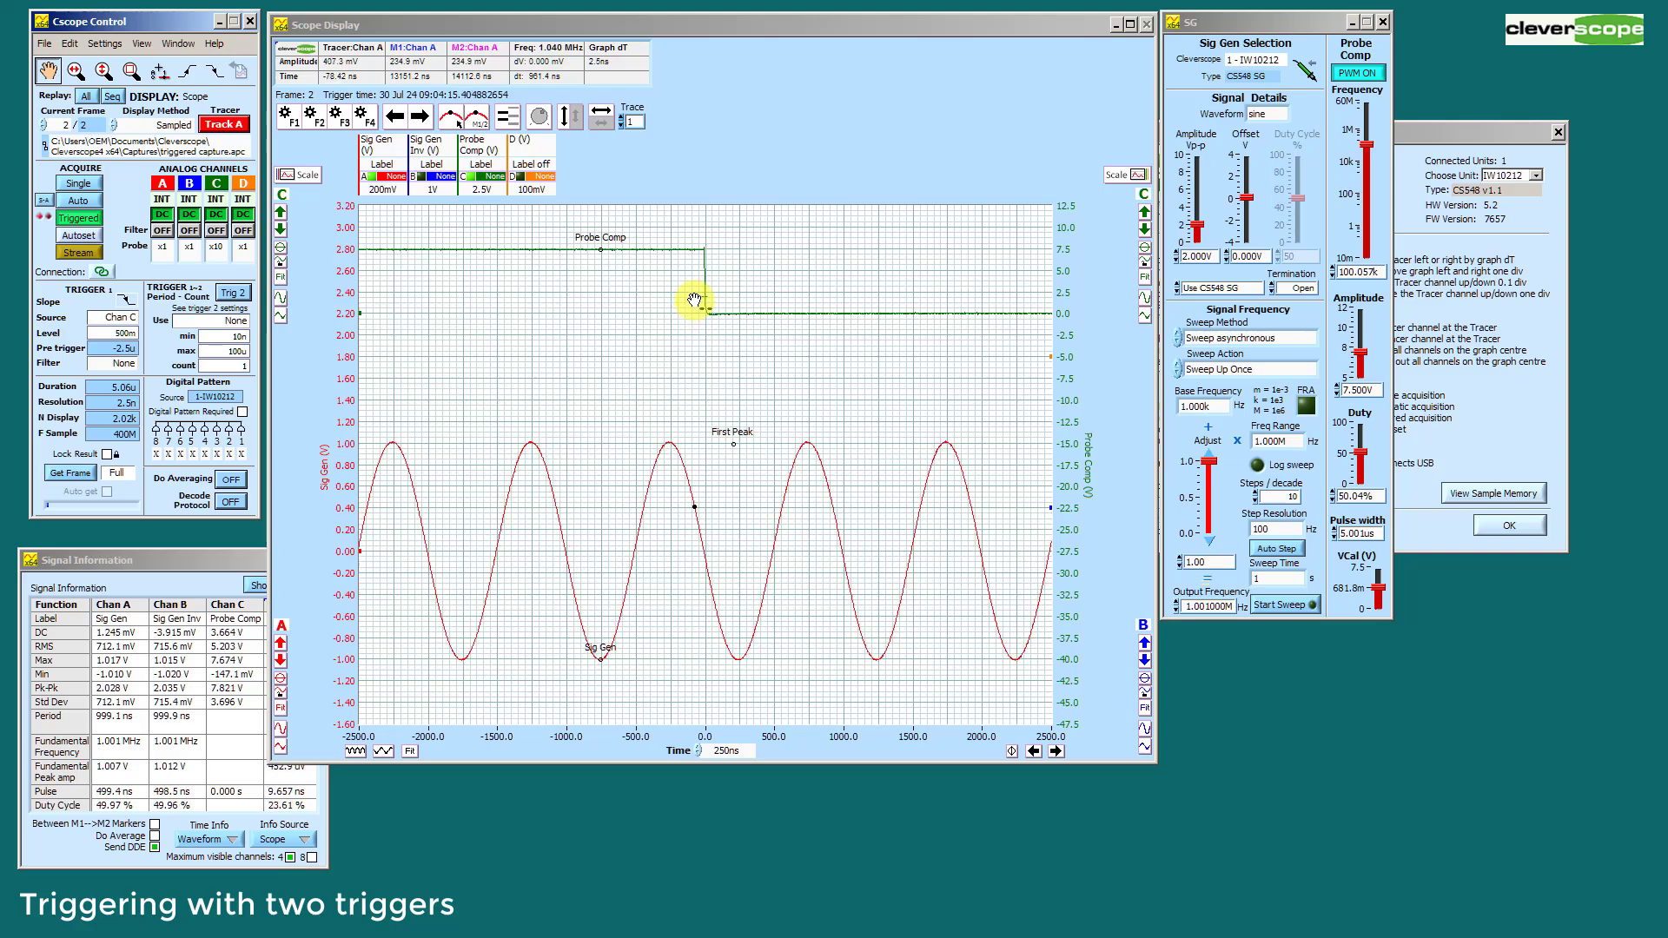
double_click(118, 334)
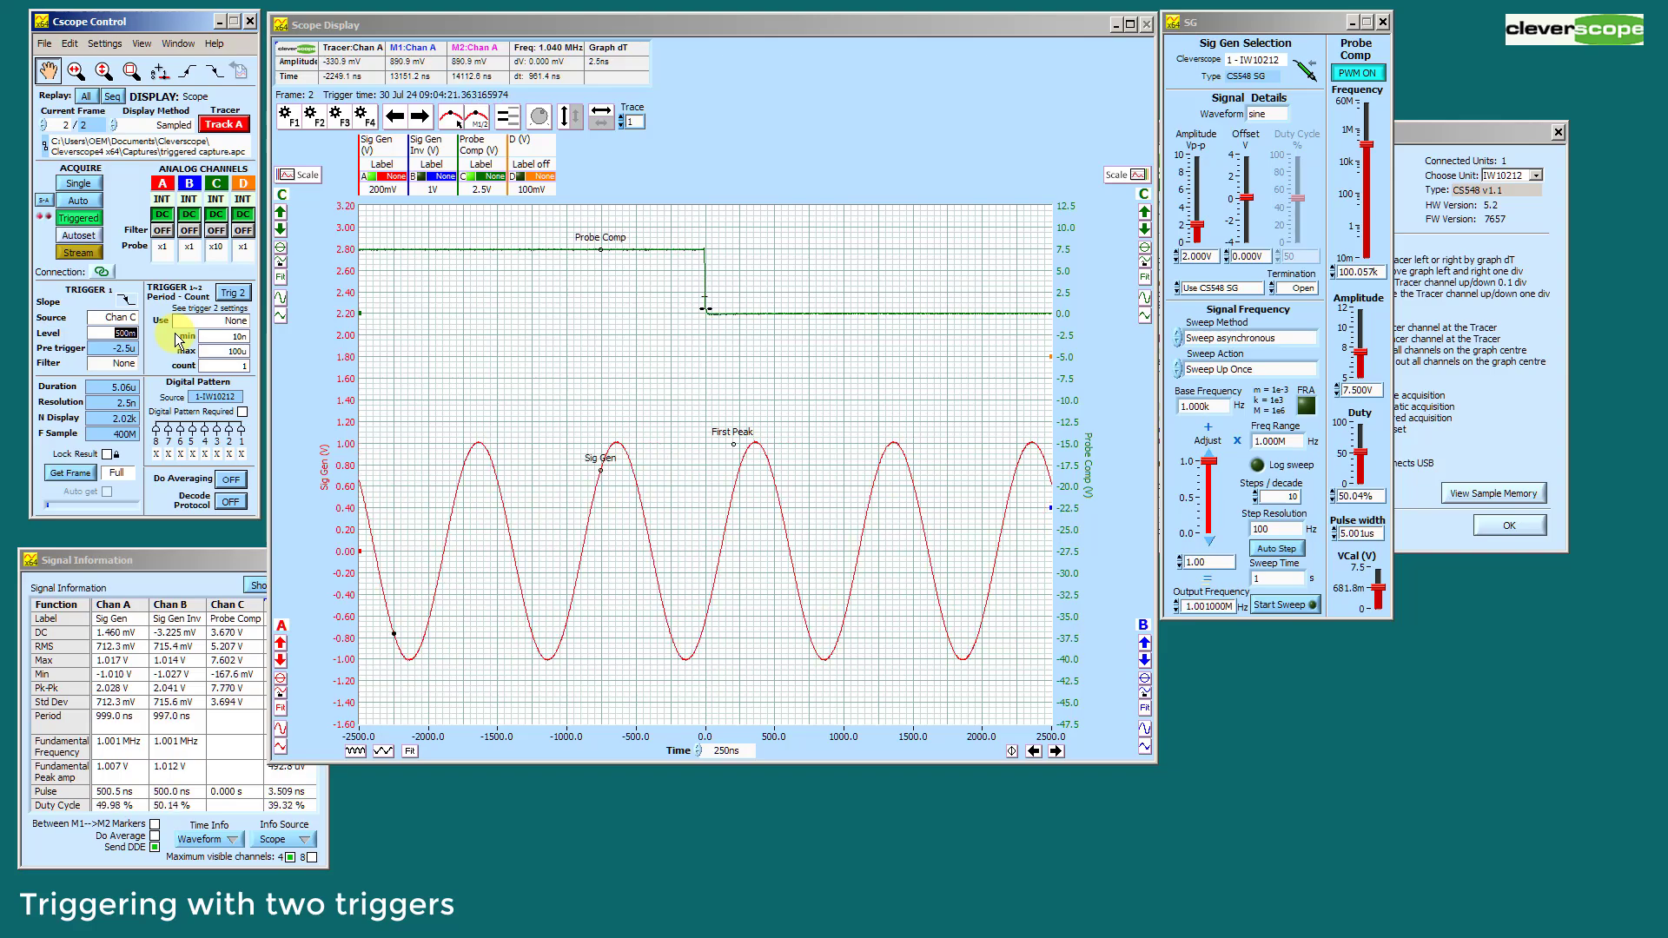
type("2")
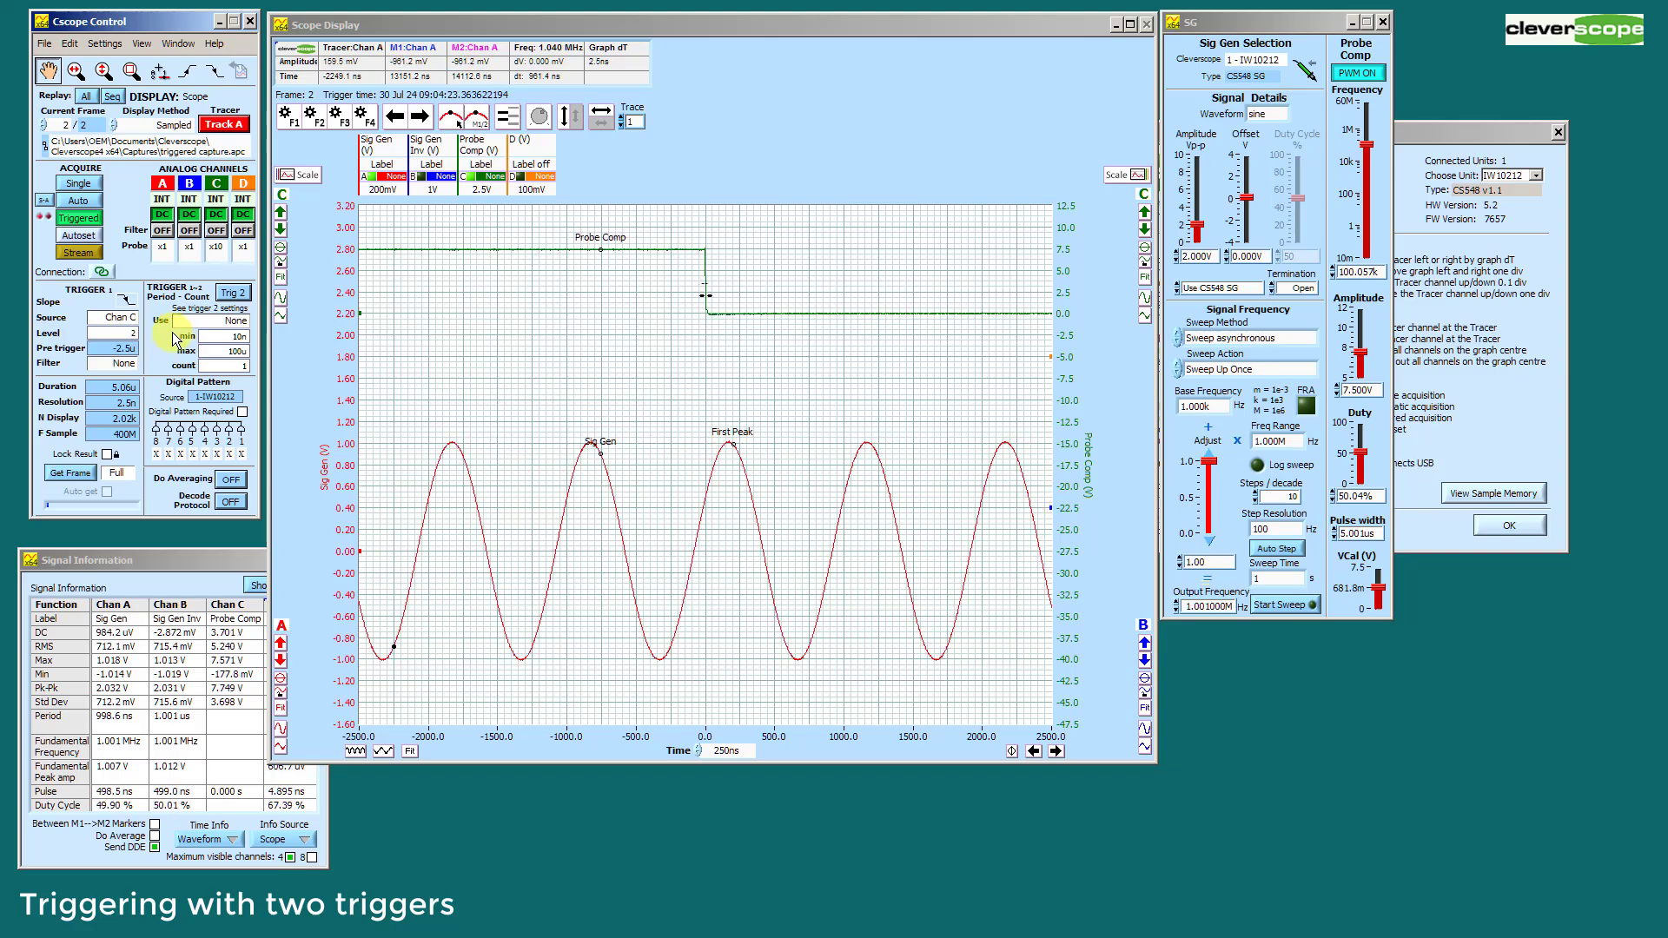
left_click(126, 303)
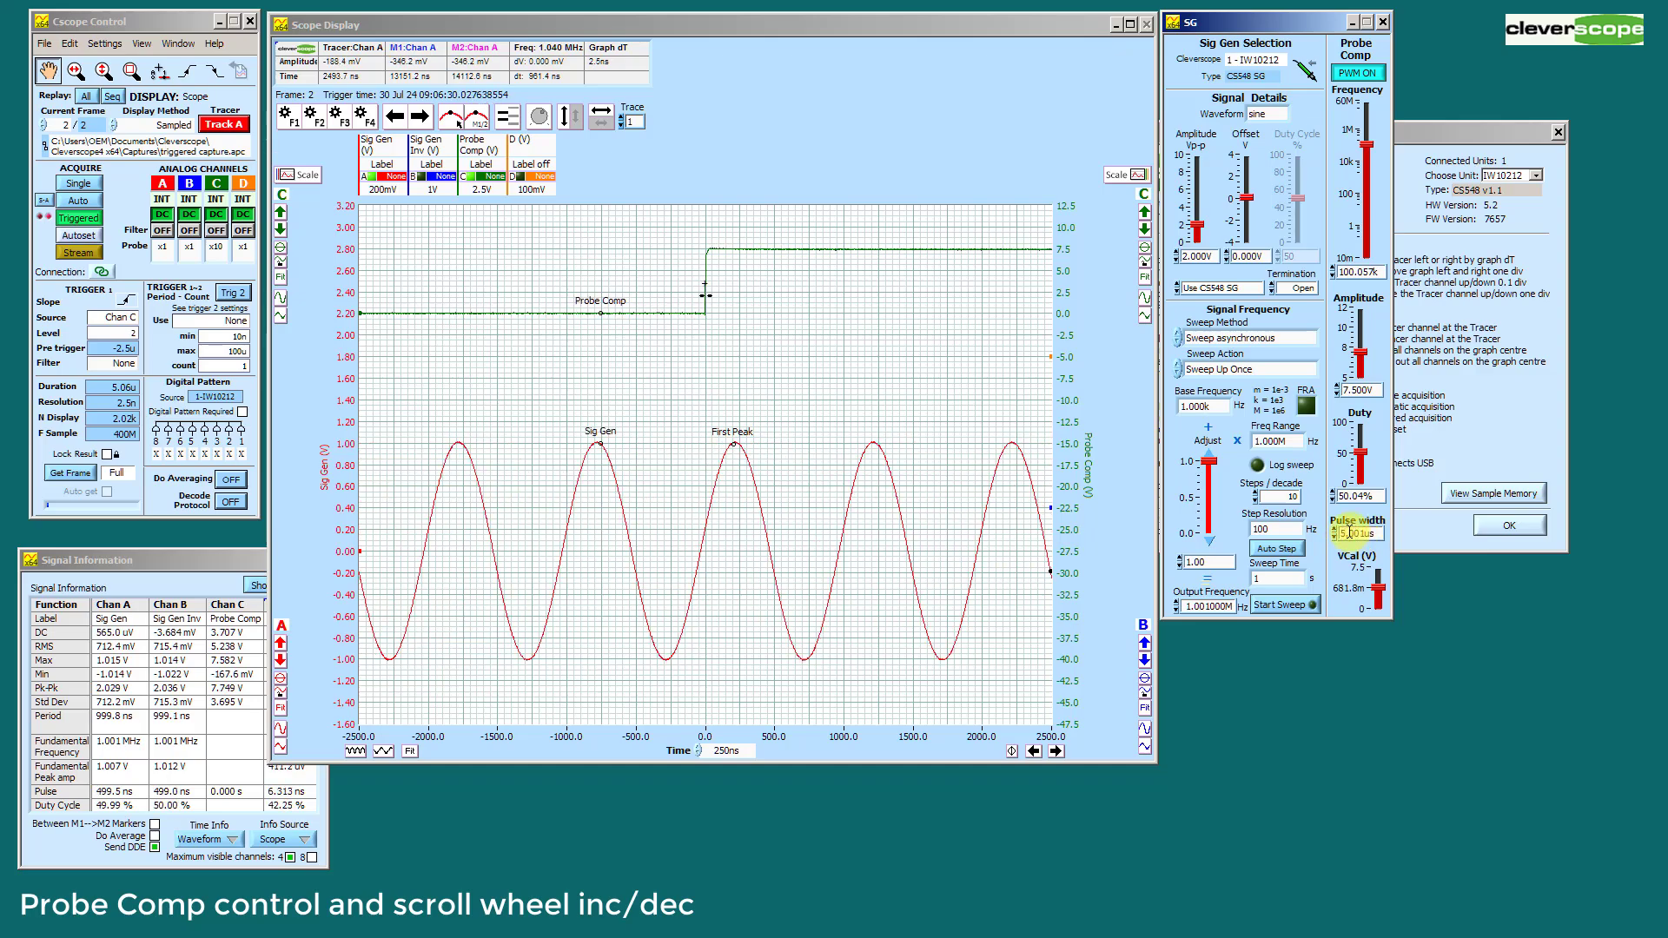
Step the Probe Comp pulse width up to about 9 µs, back down to about 1 µs, and leave it at 1.097 µs.
scroll(1347, 534, "up", 2)
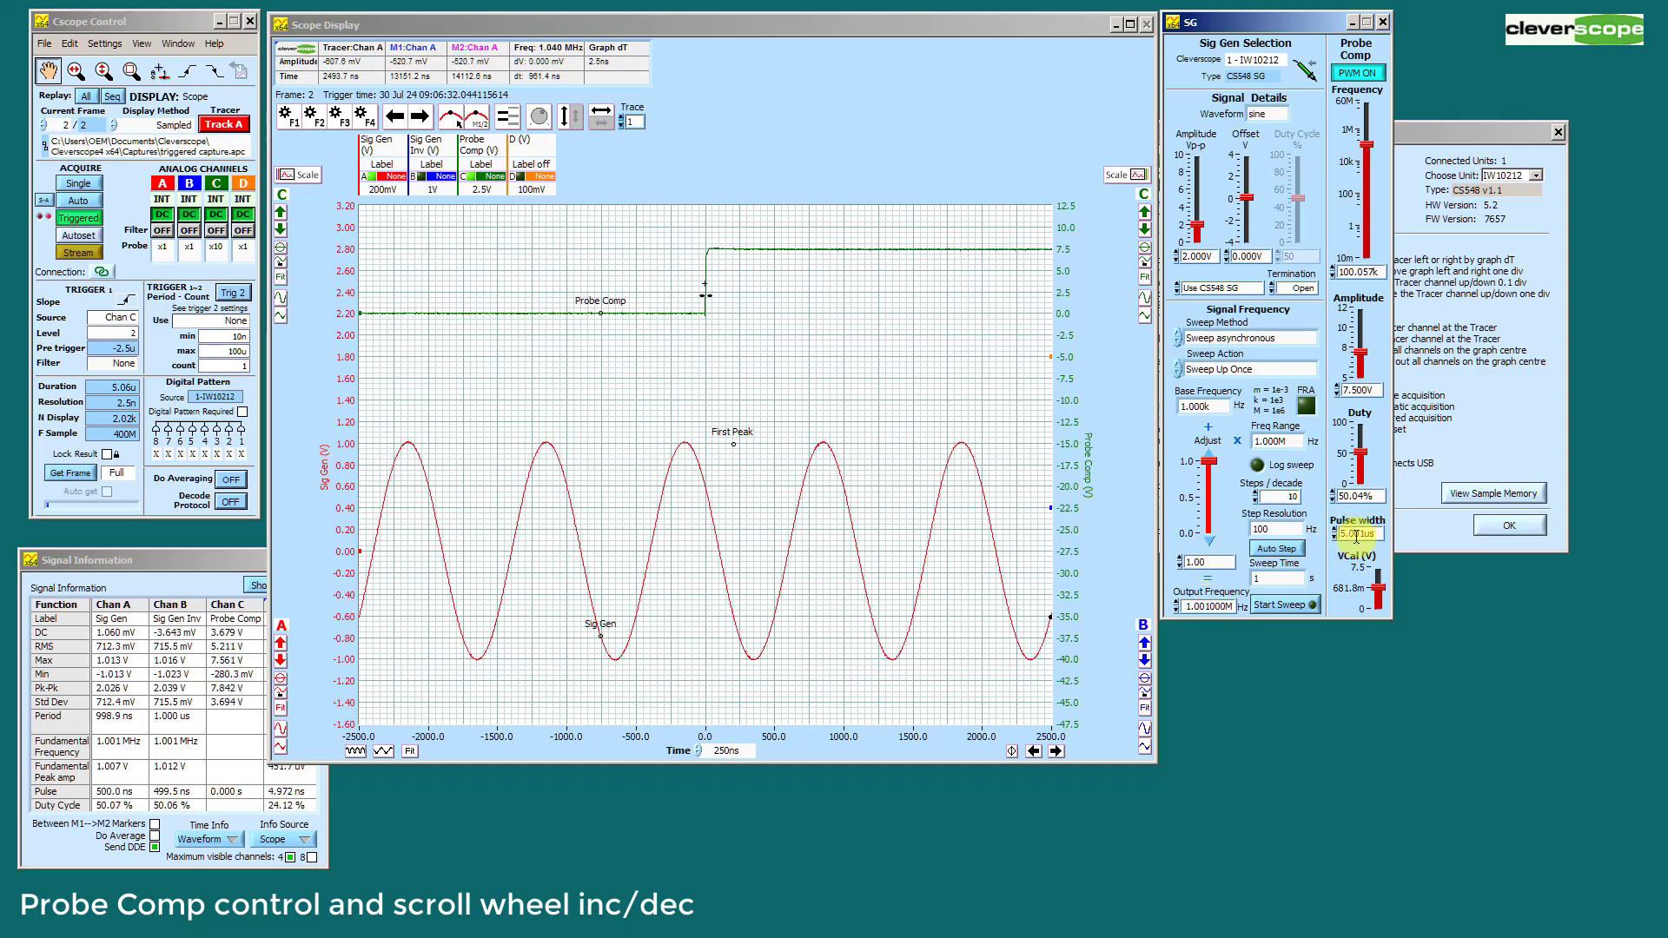
scroll(1355, 534, "up", 2)
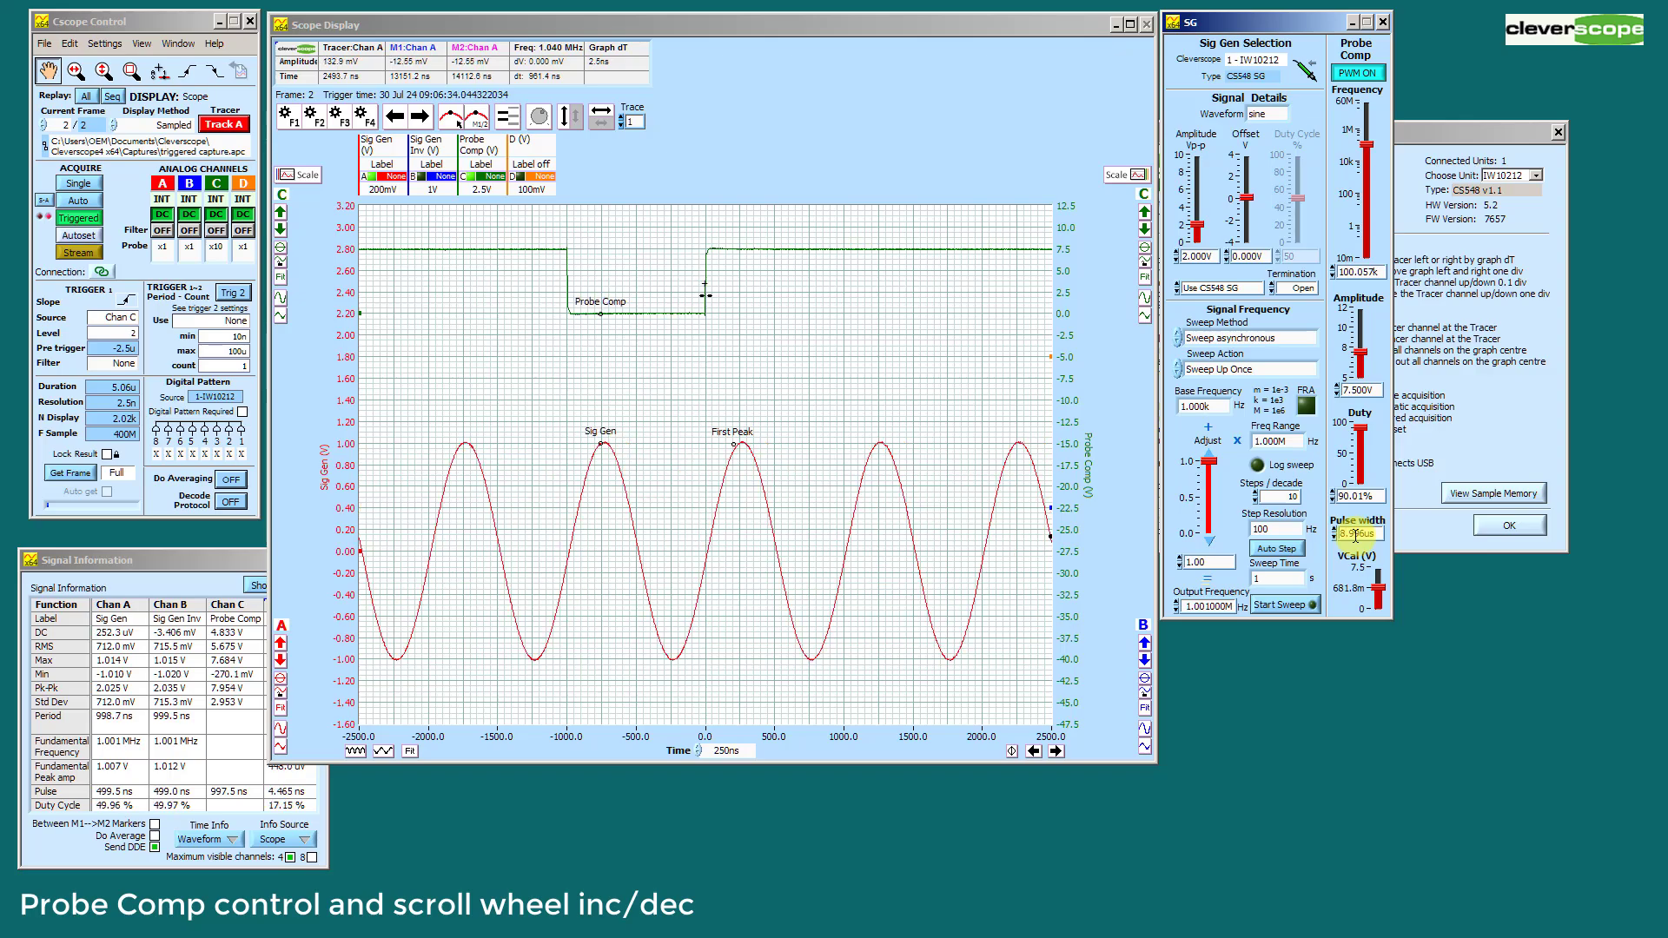
scroll(1356, 534, "down", 1)
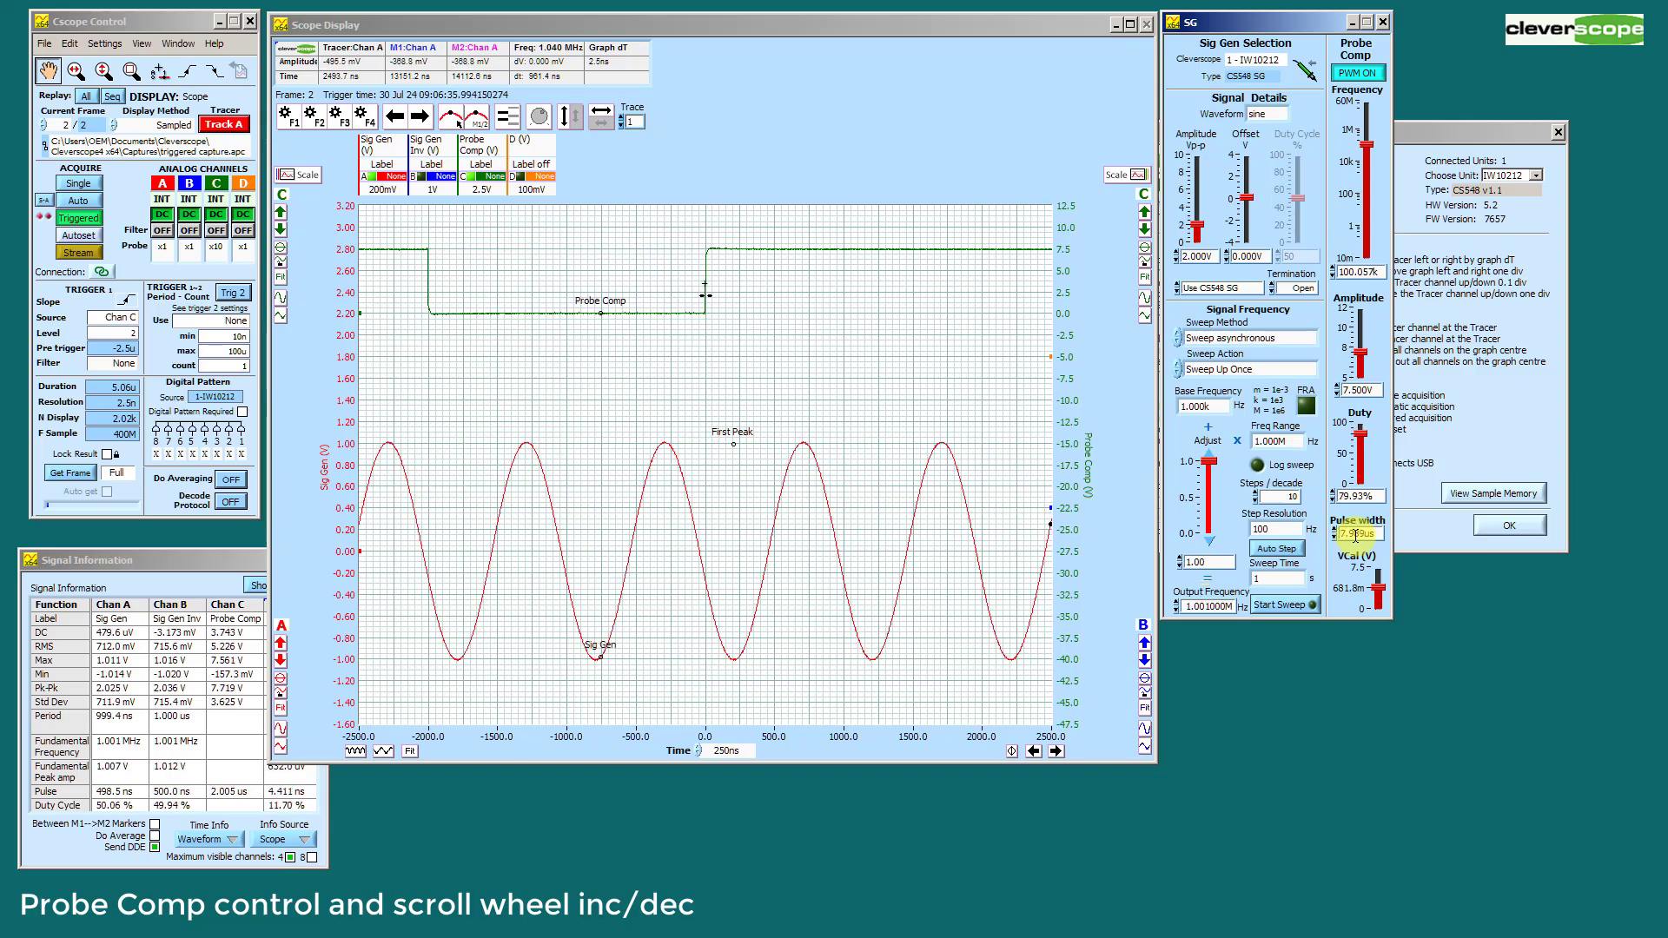
scroll(1355, 534, "up", 1)
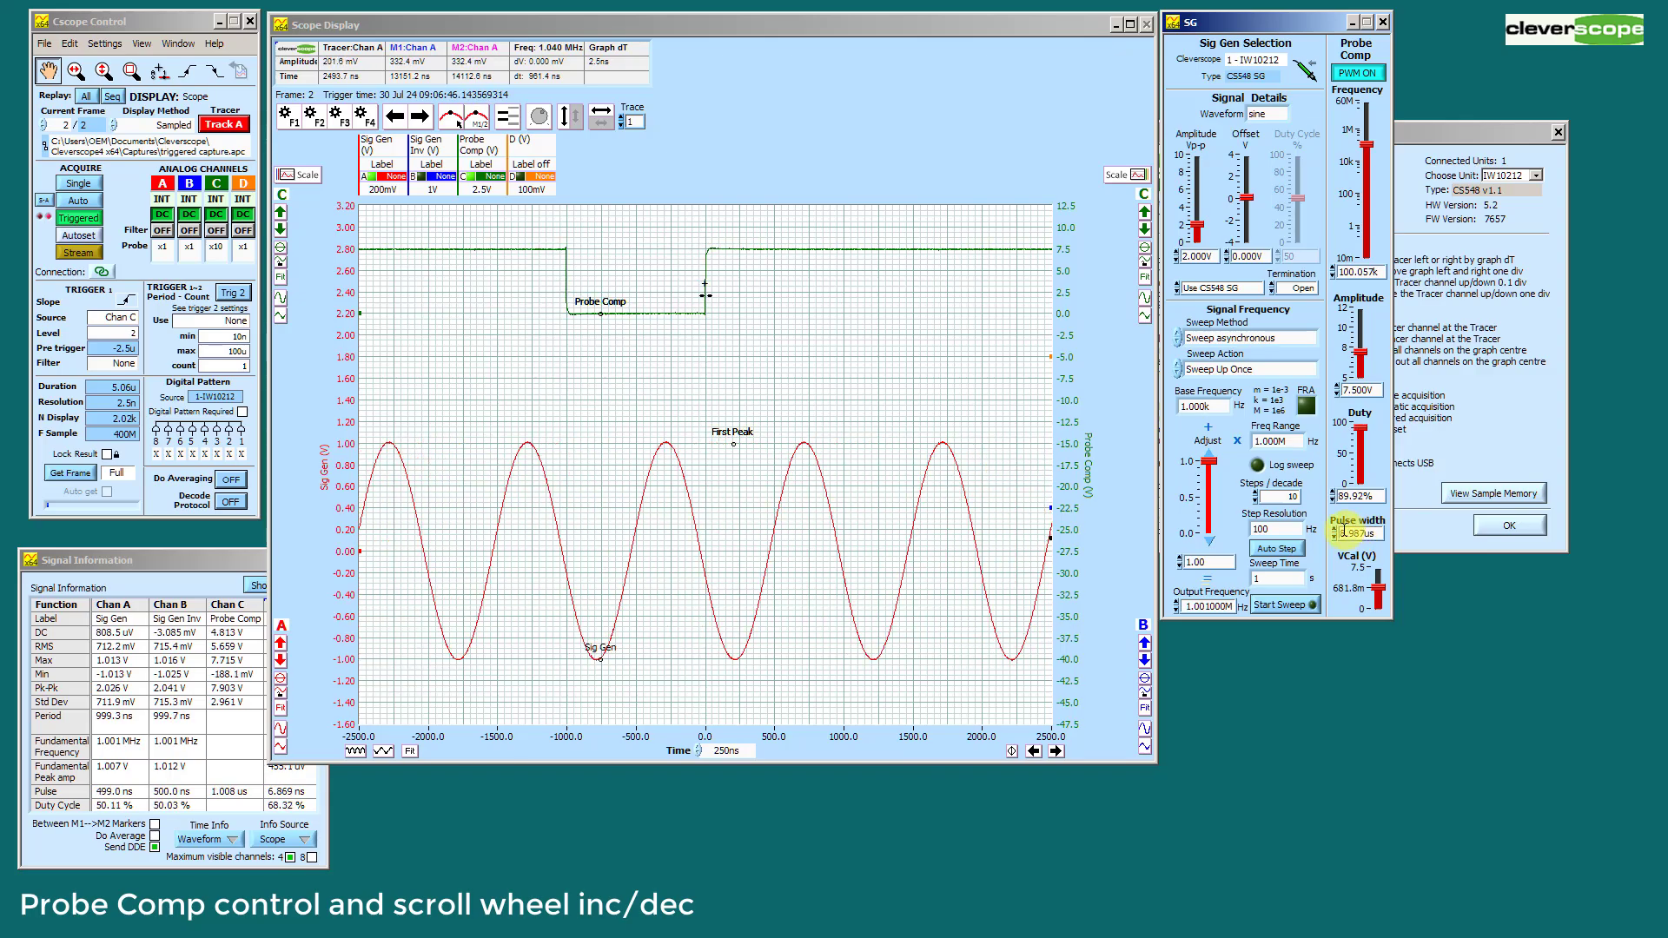
scroll(1344, 532, "down", 1)
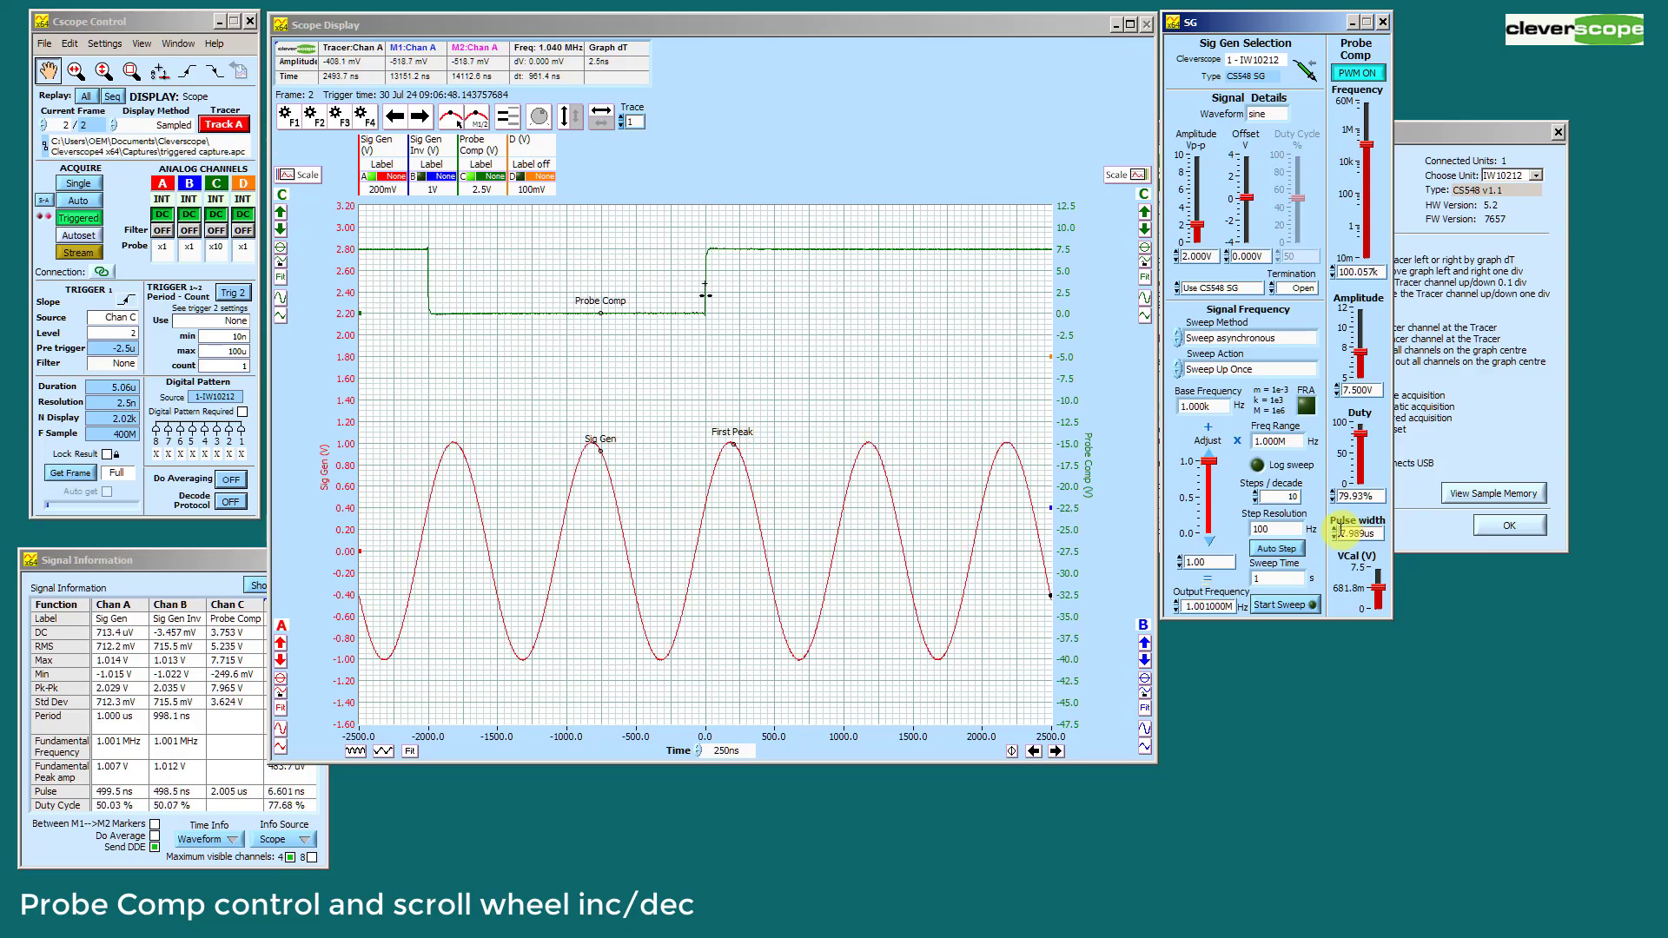
scroll(1342, 531, "up", 1)
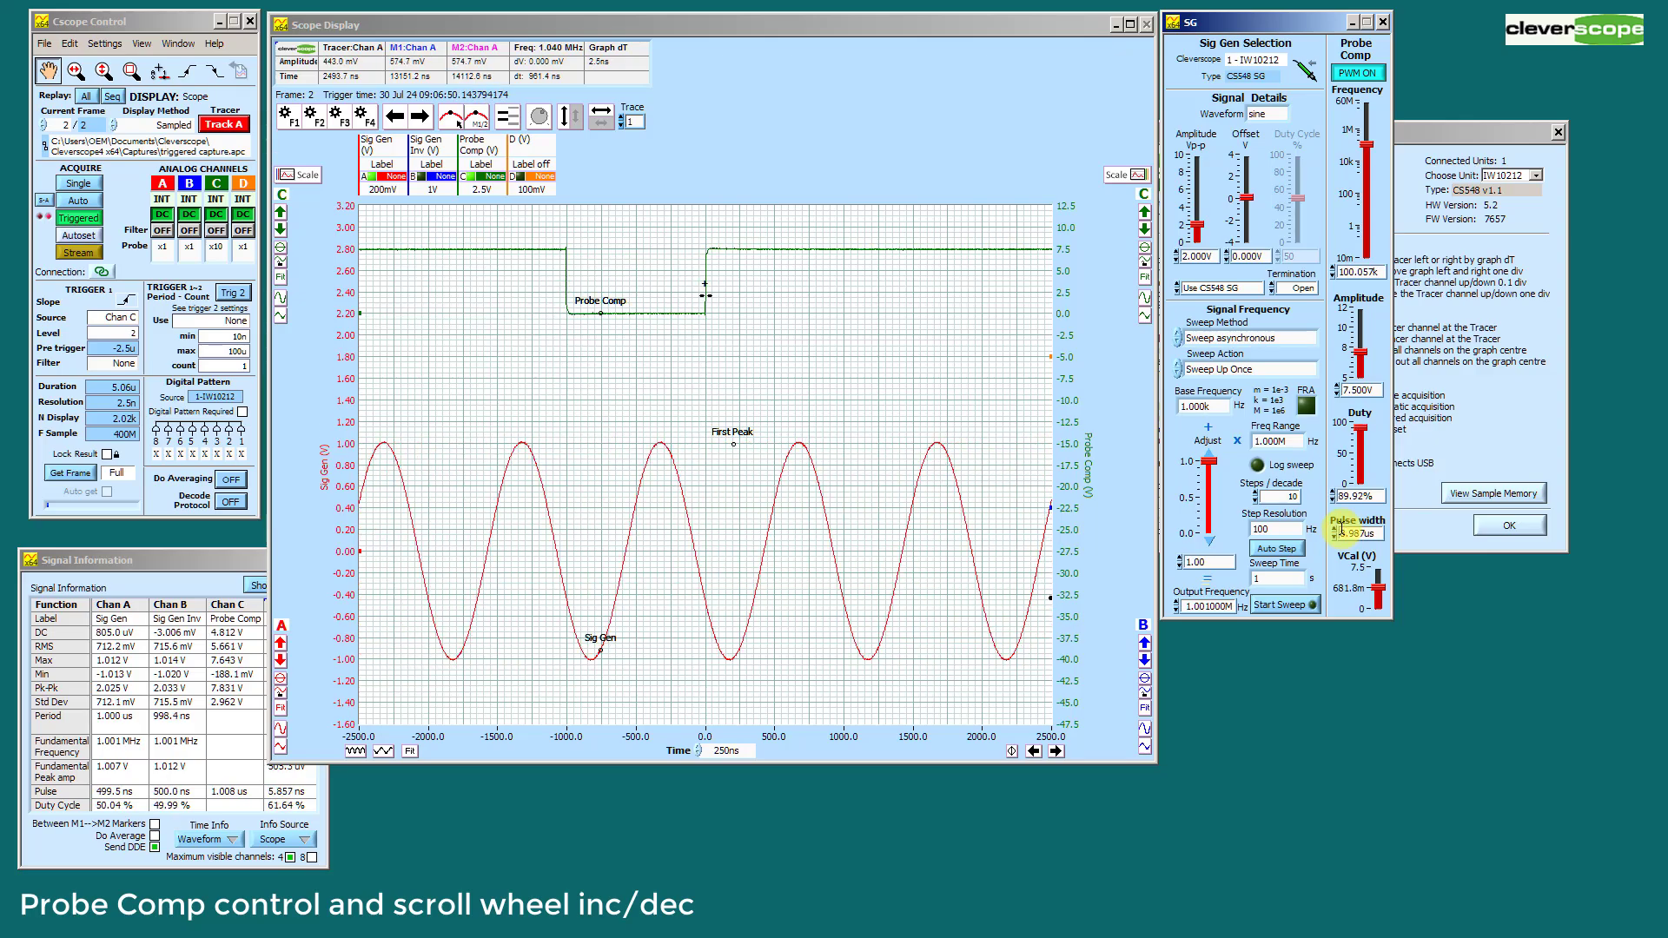
scroll(1342, 529, "down", 1)
scroll(1341, 530, "up", 2)
scroll(1339, 530, "down", 3)
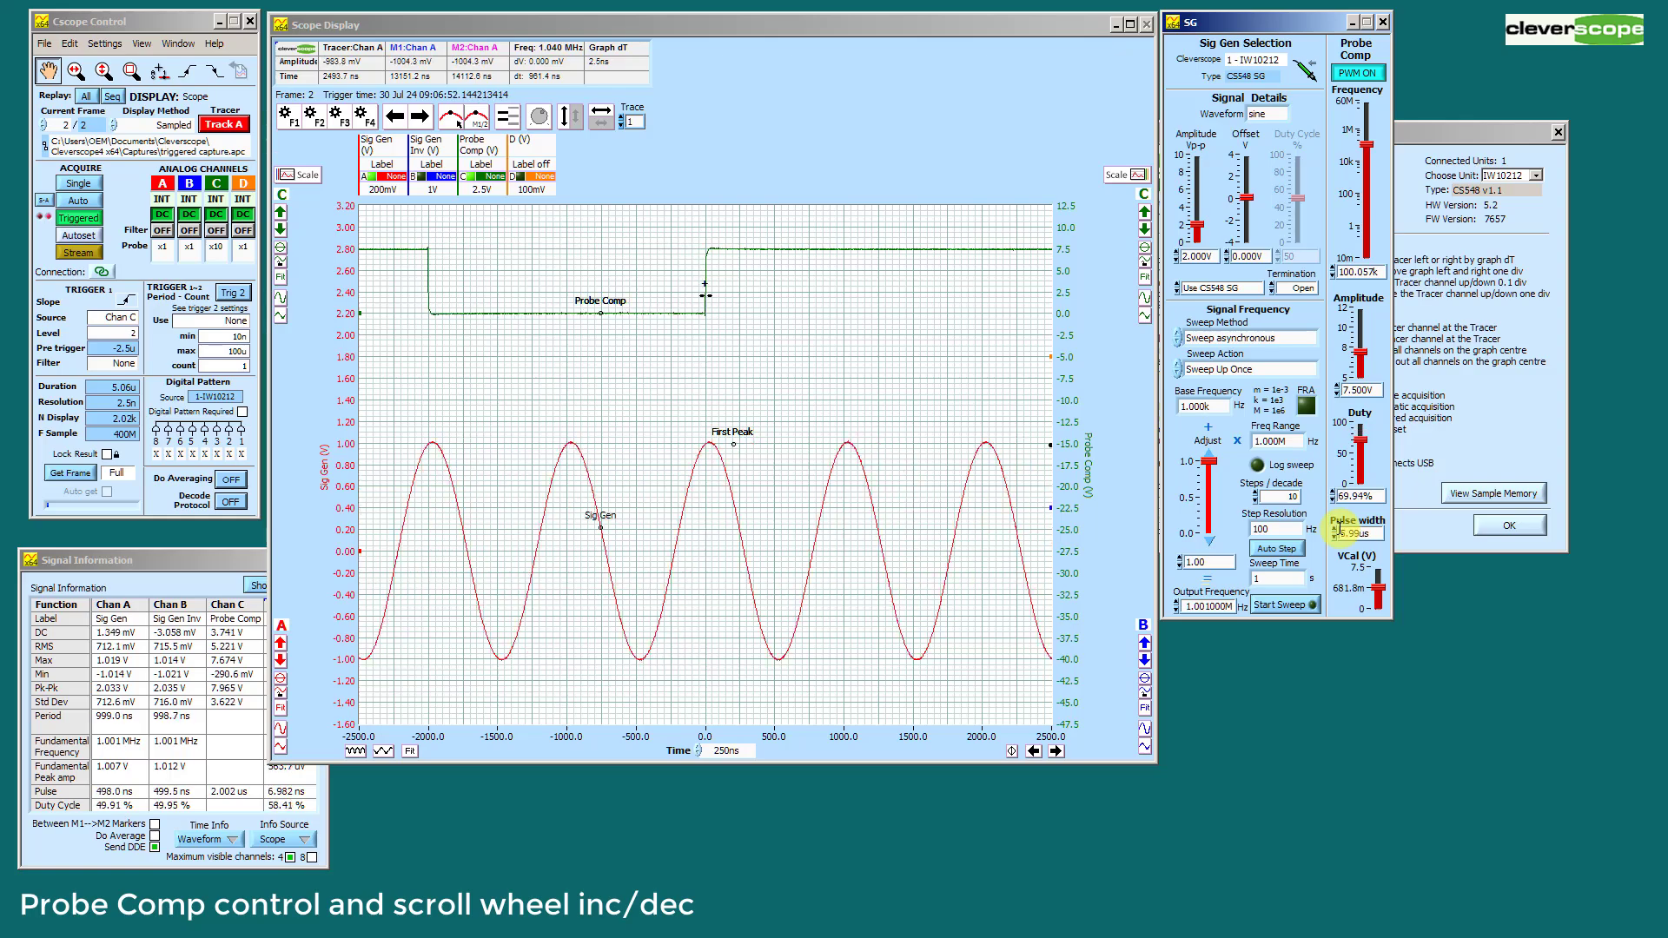
scroll(1339, 529, "down", 6)
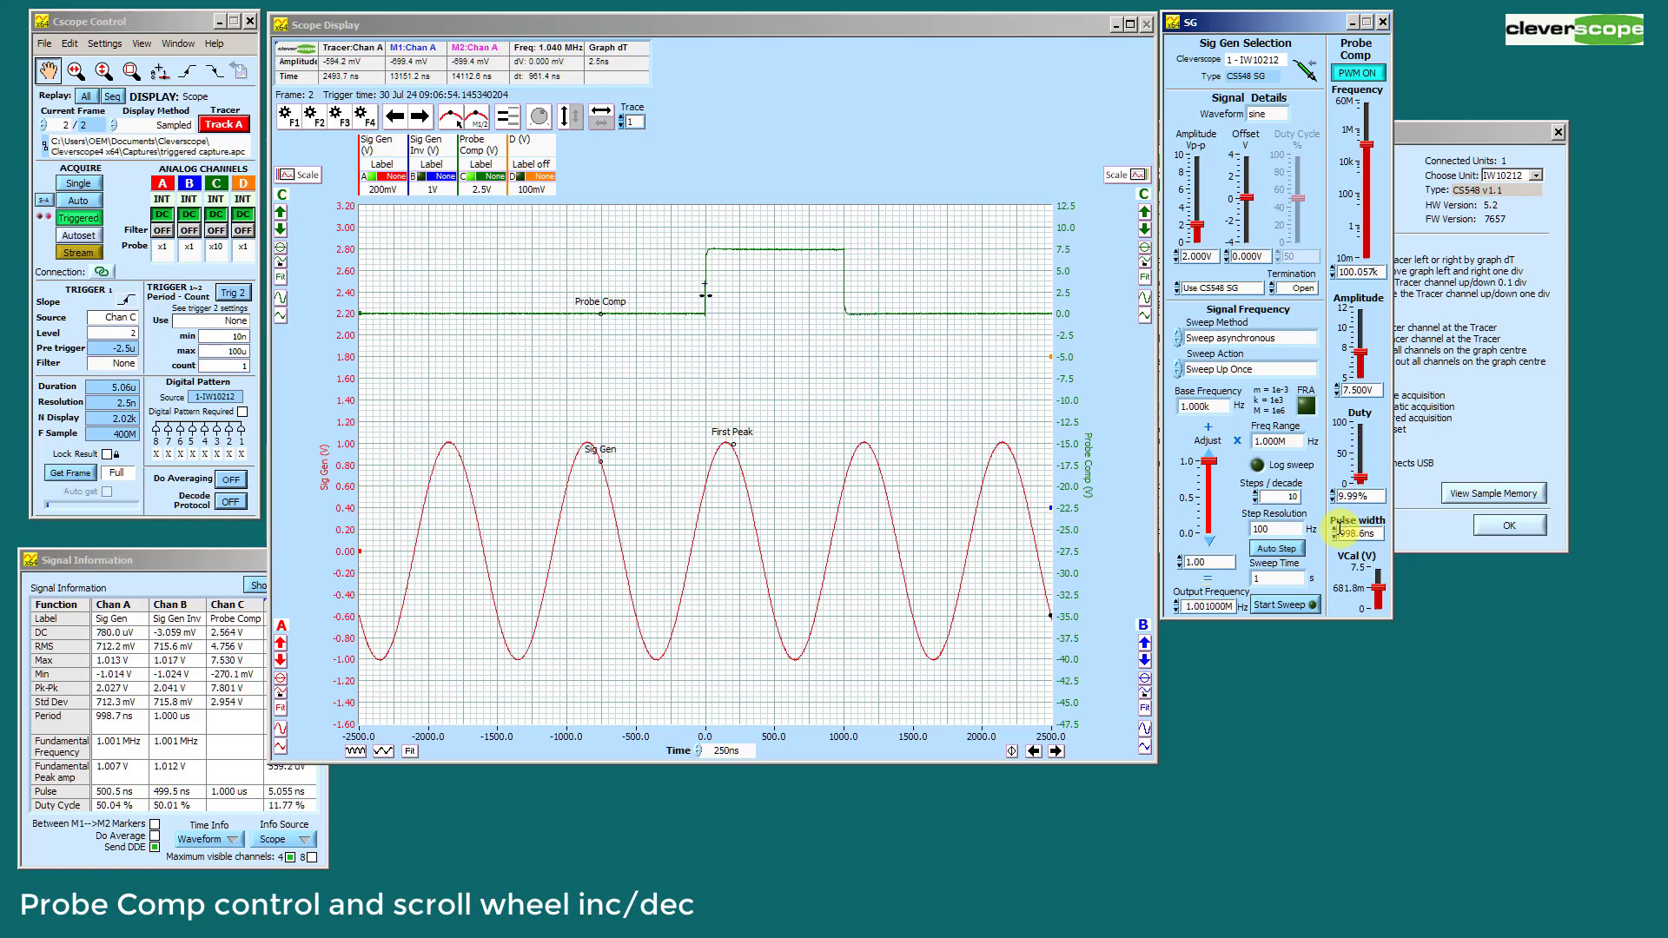
scroll(1343, 531, "up", 1)
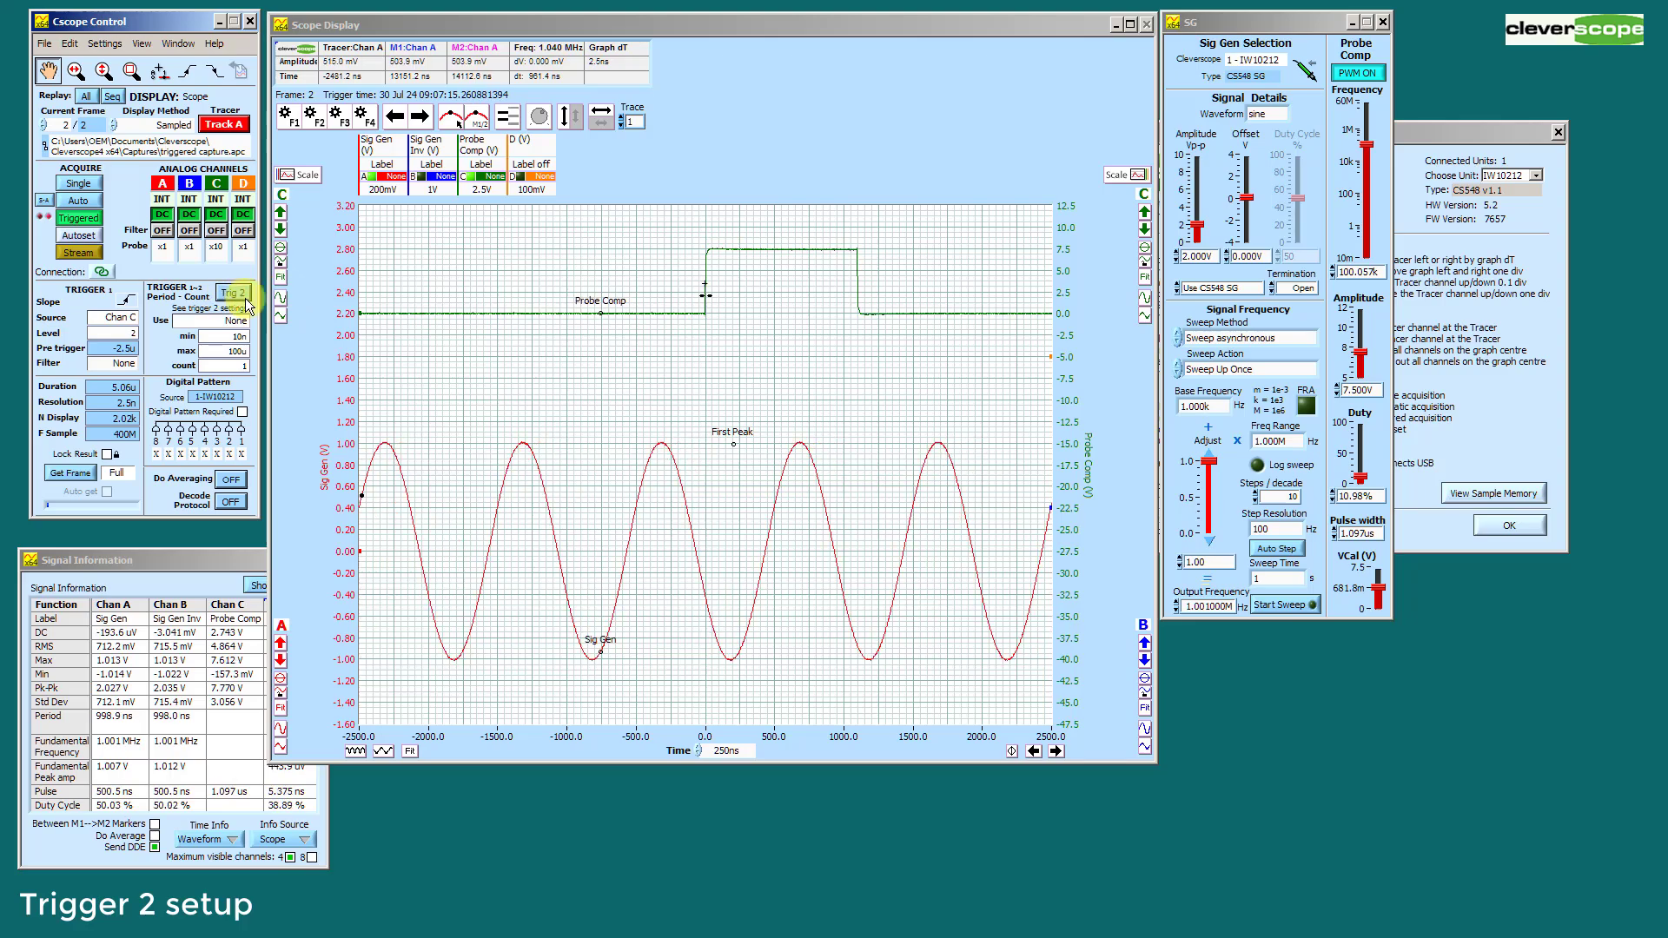
Open the Trigger 2 Setup and its help, and move the help window clear of the scope graph.
left_click(233, 295)
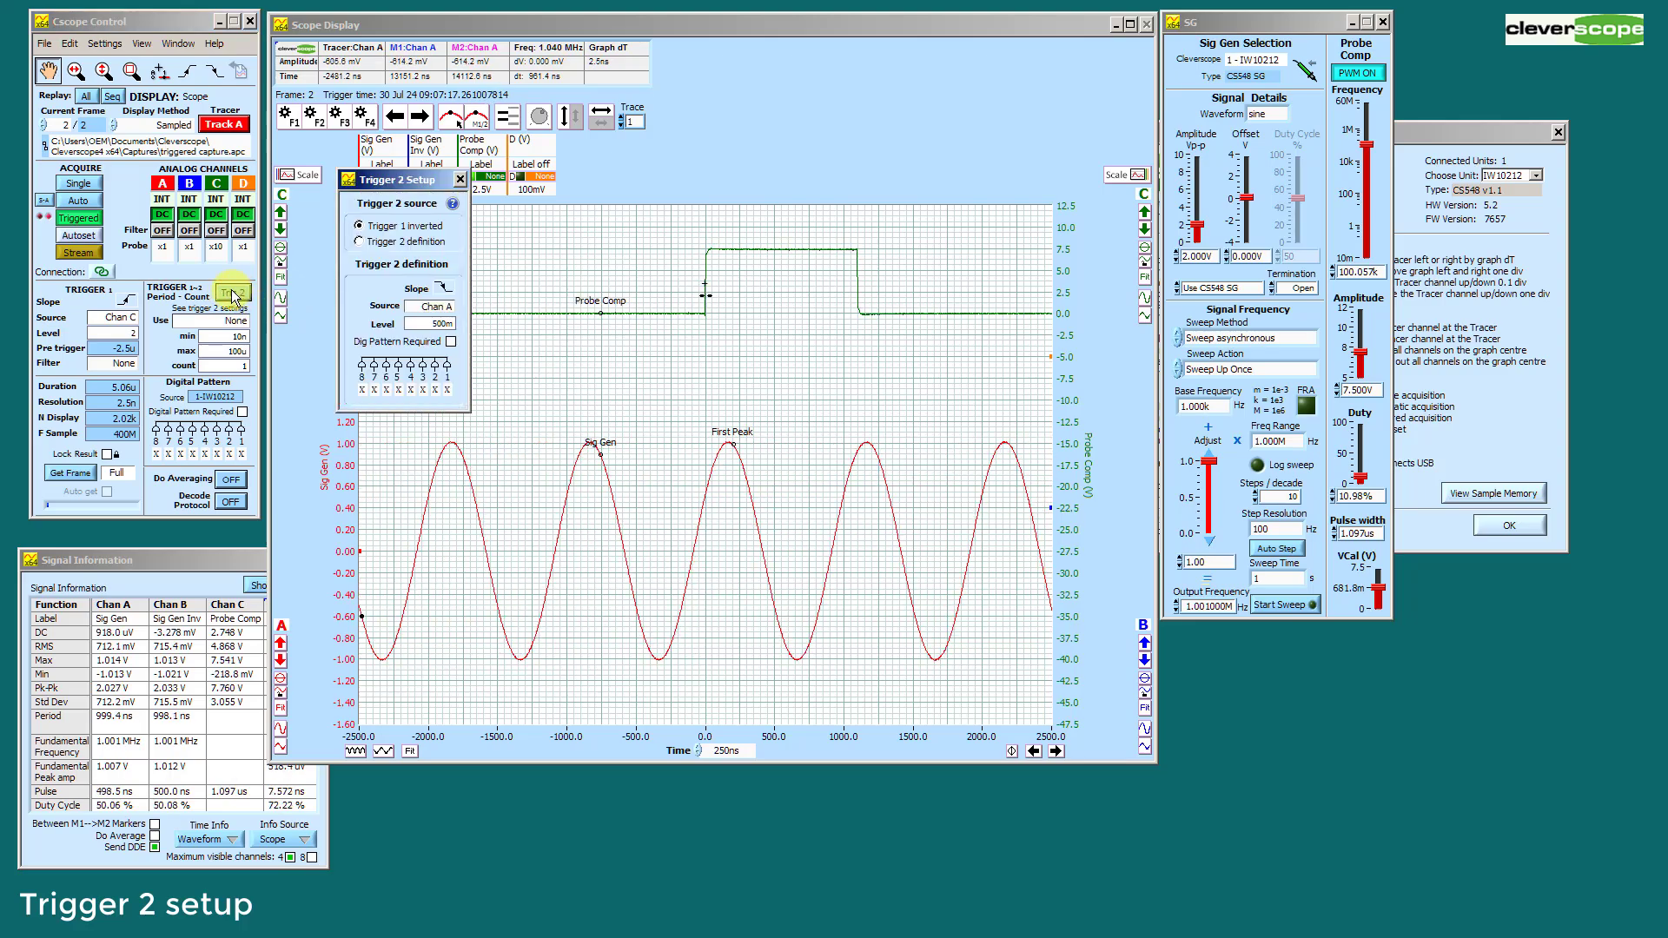
left_click(454, 205)
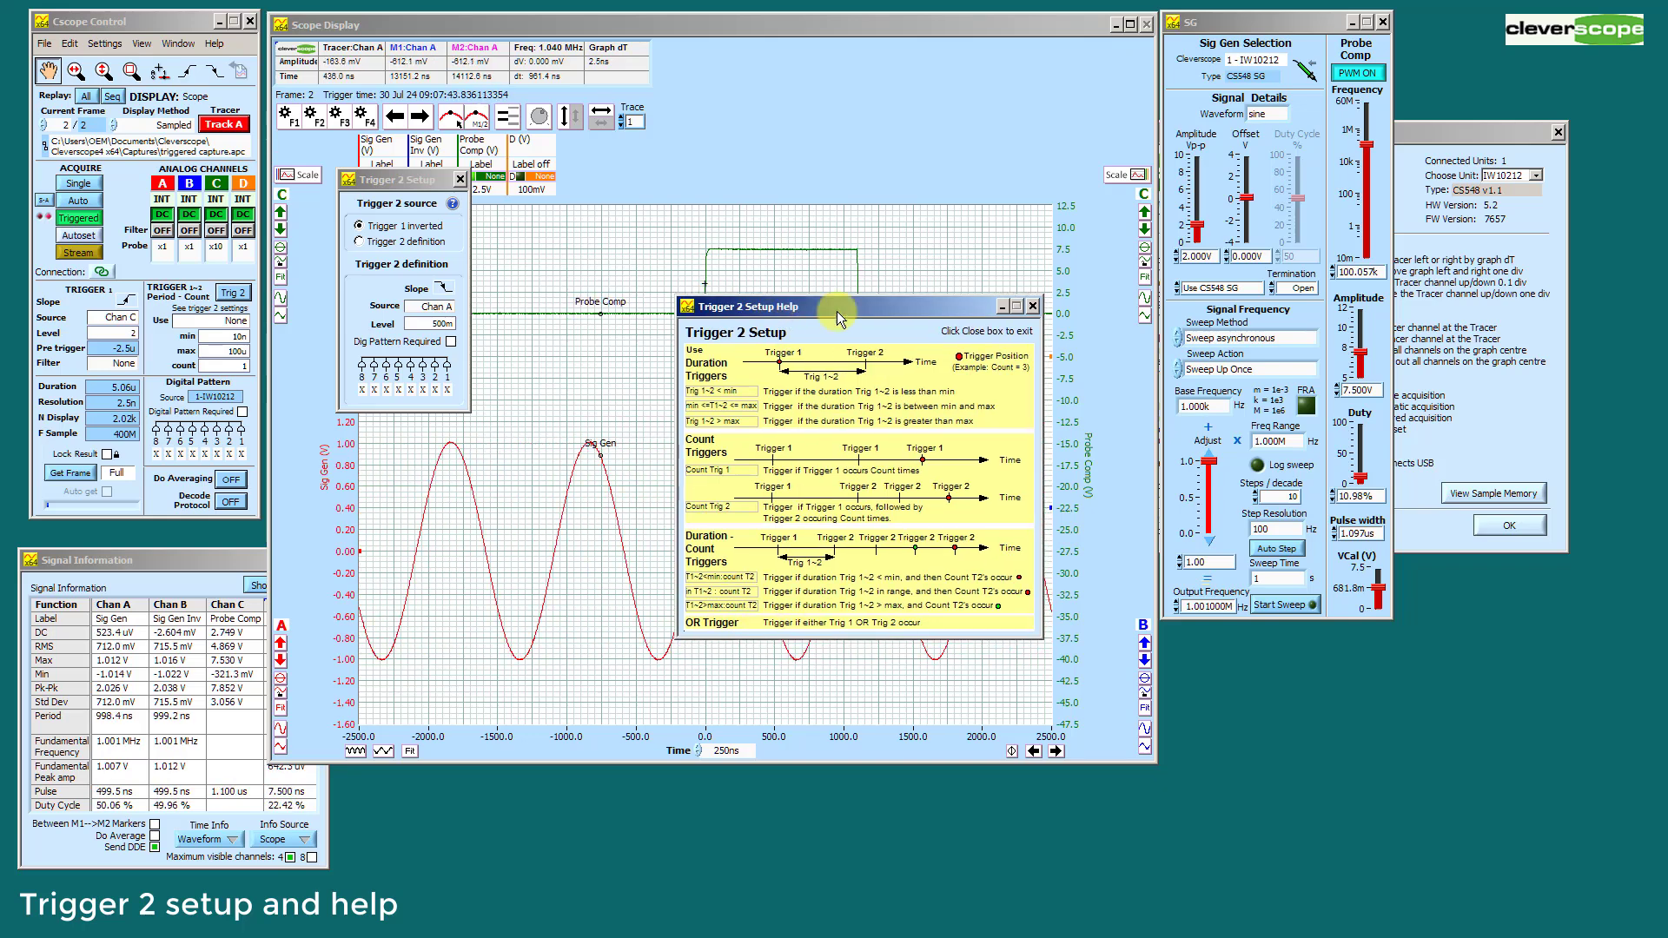
left_click_drag(838, 313, 1356, 475)
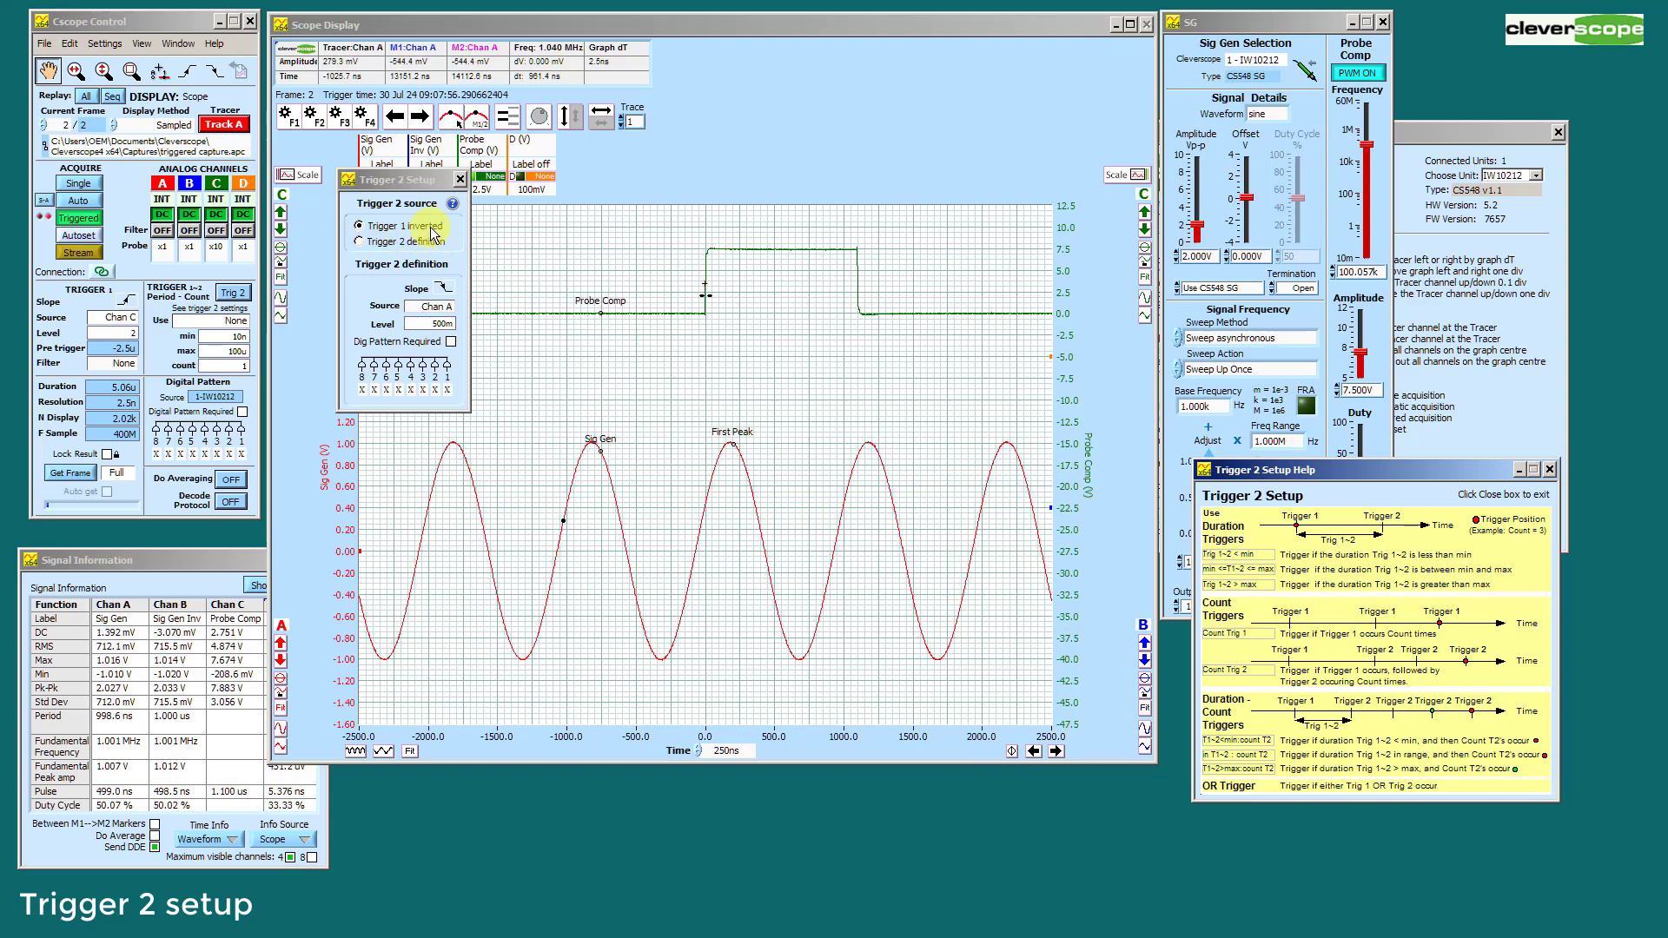
left_click(359, 242)
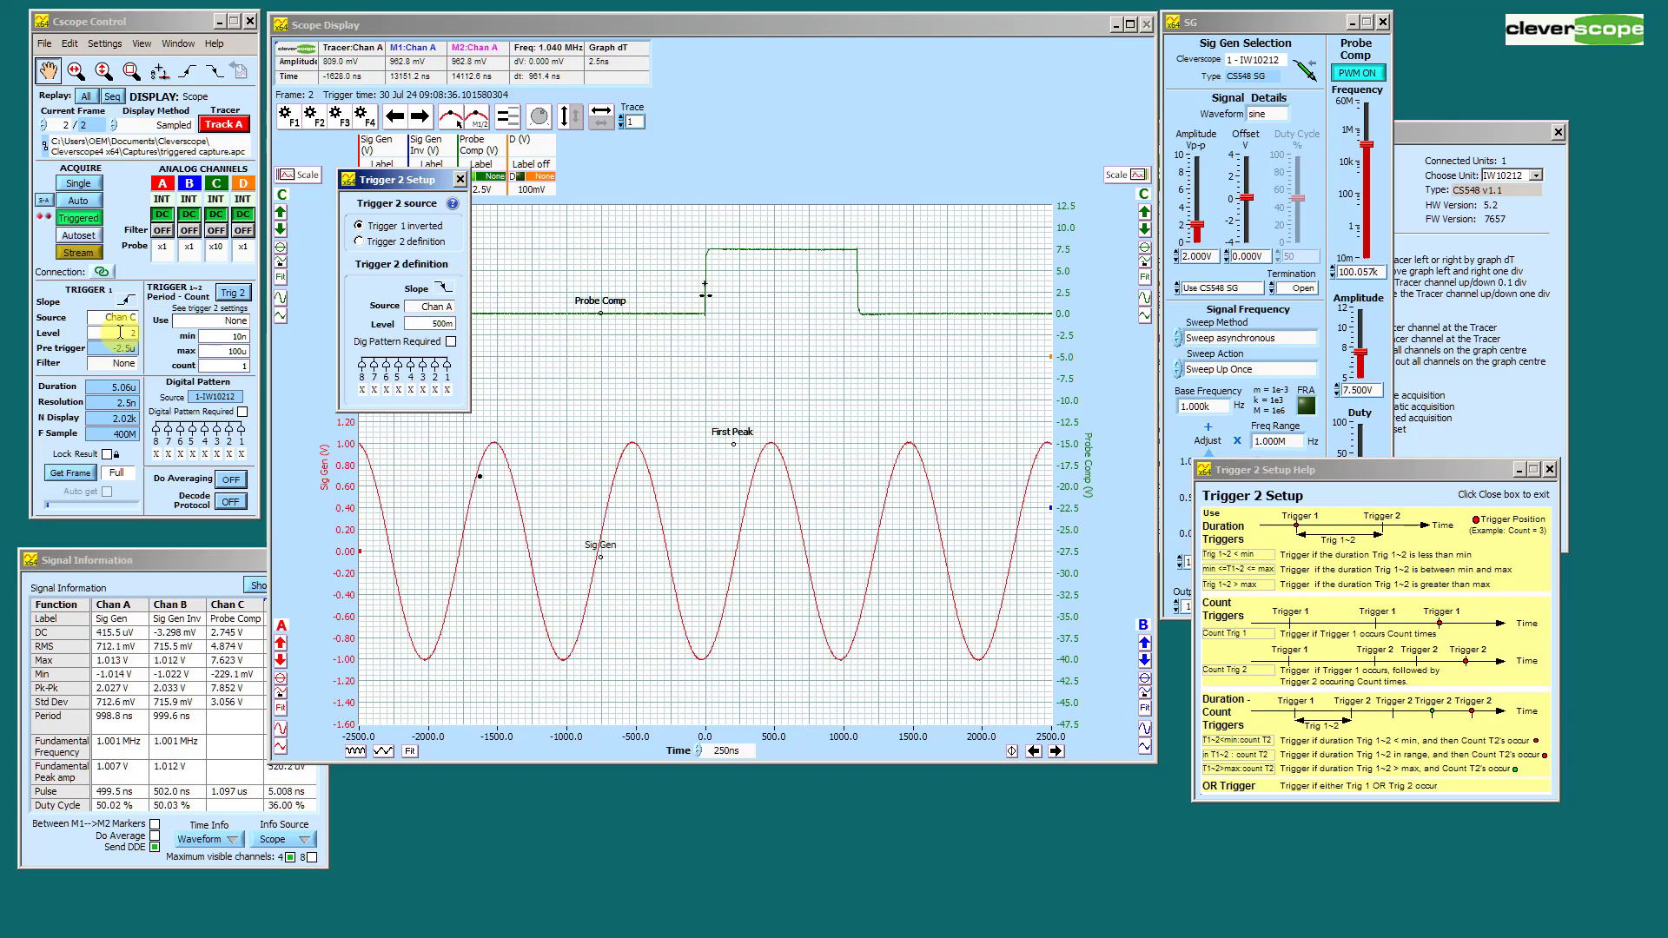
Set the Trigger 1~2 condition to min<T1~2<max with a minimum of 3 µs and a maximum of 6 µs.
left_click(227, 322)
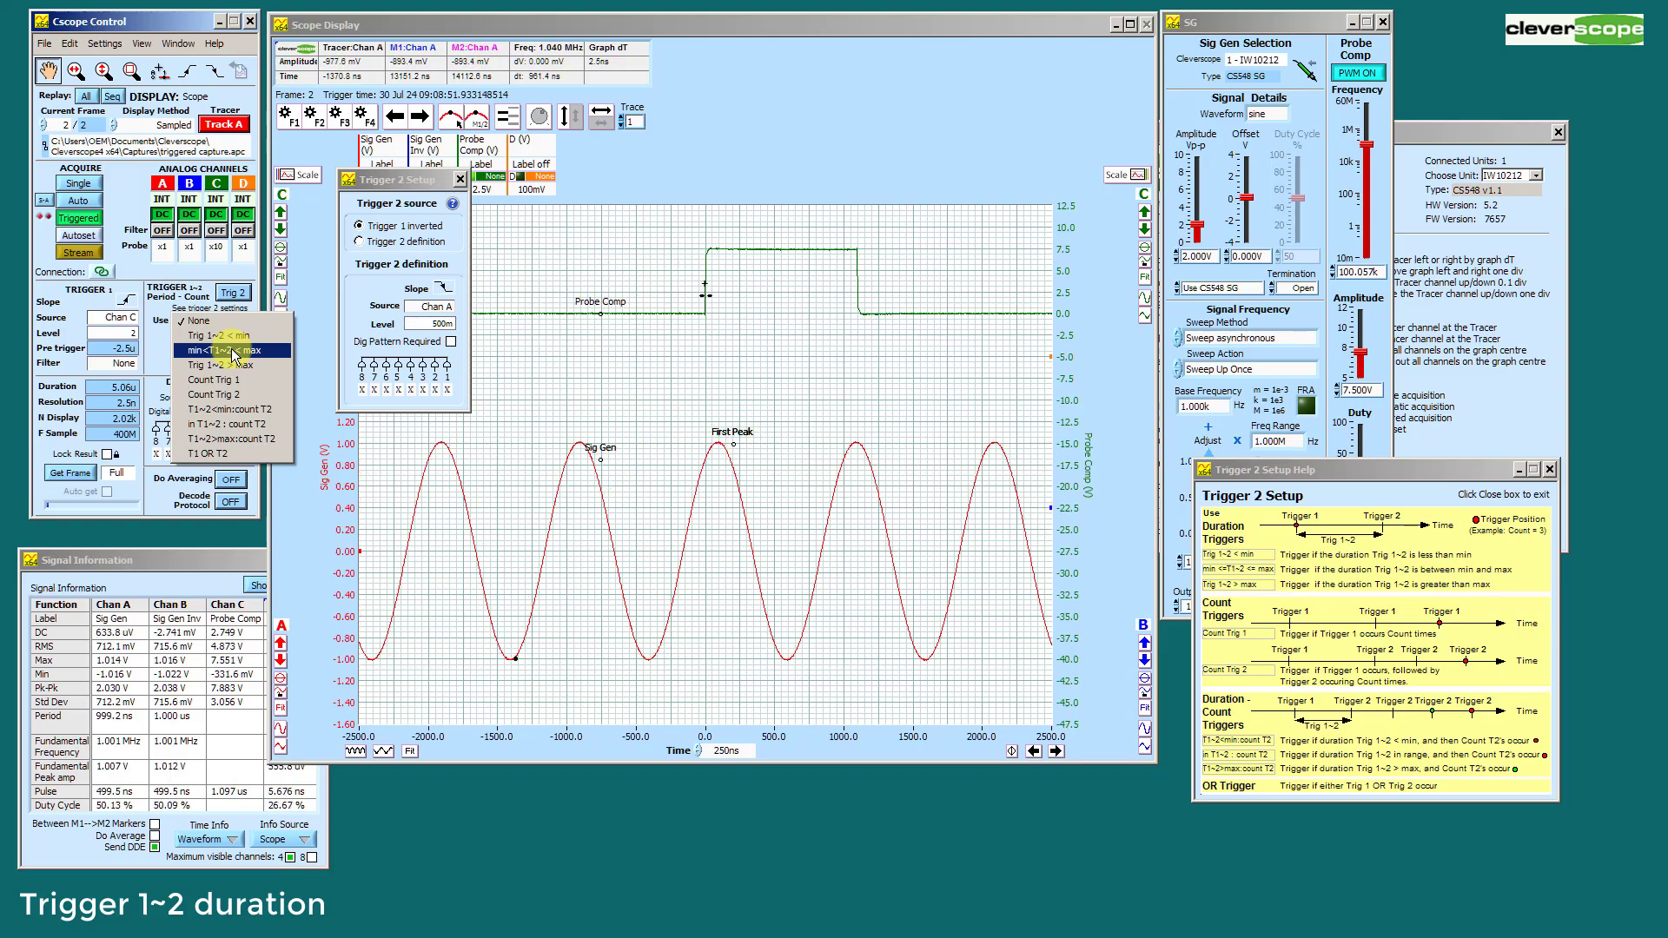
left_click(232, 350)
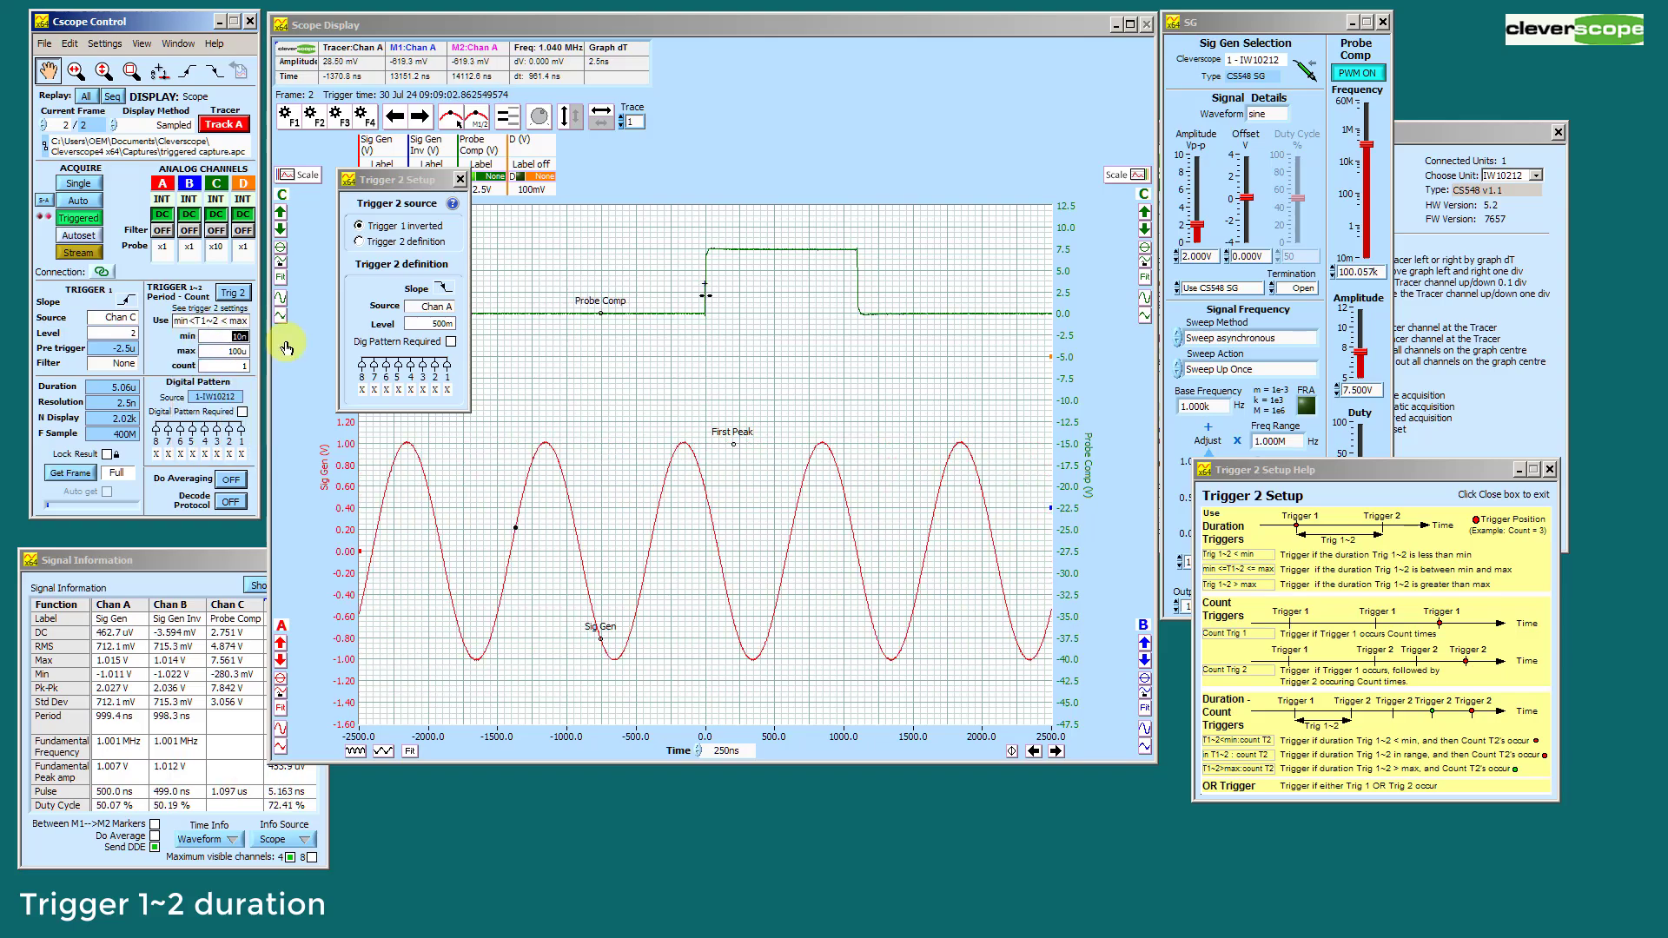
type("3u")
key("Return")
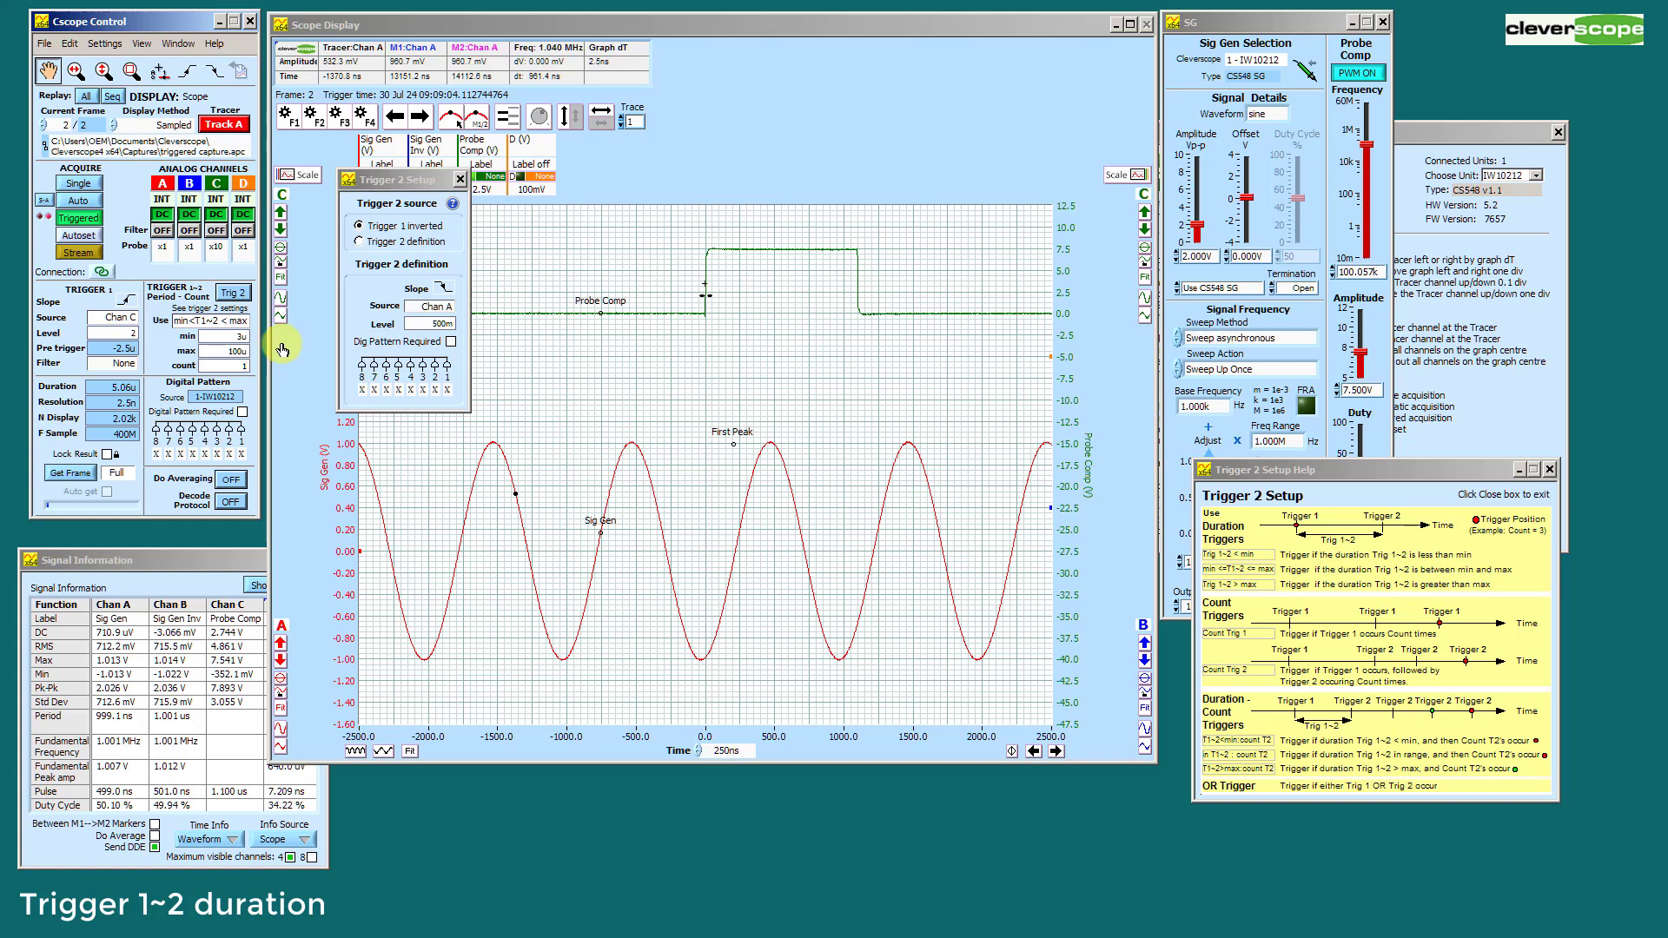
double_click(230, 351)
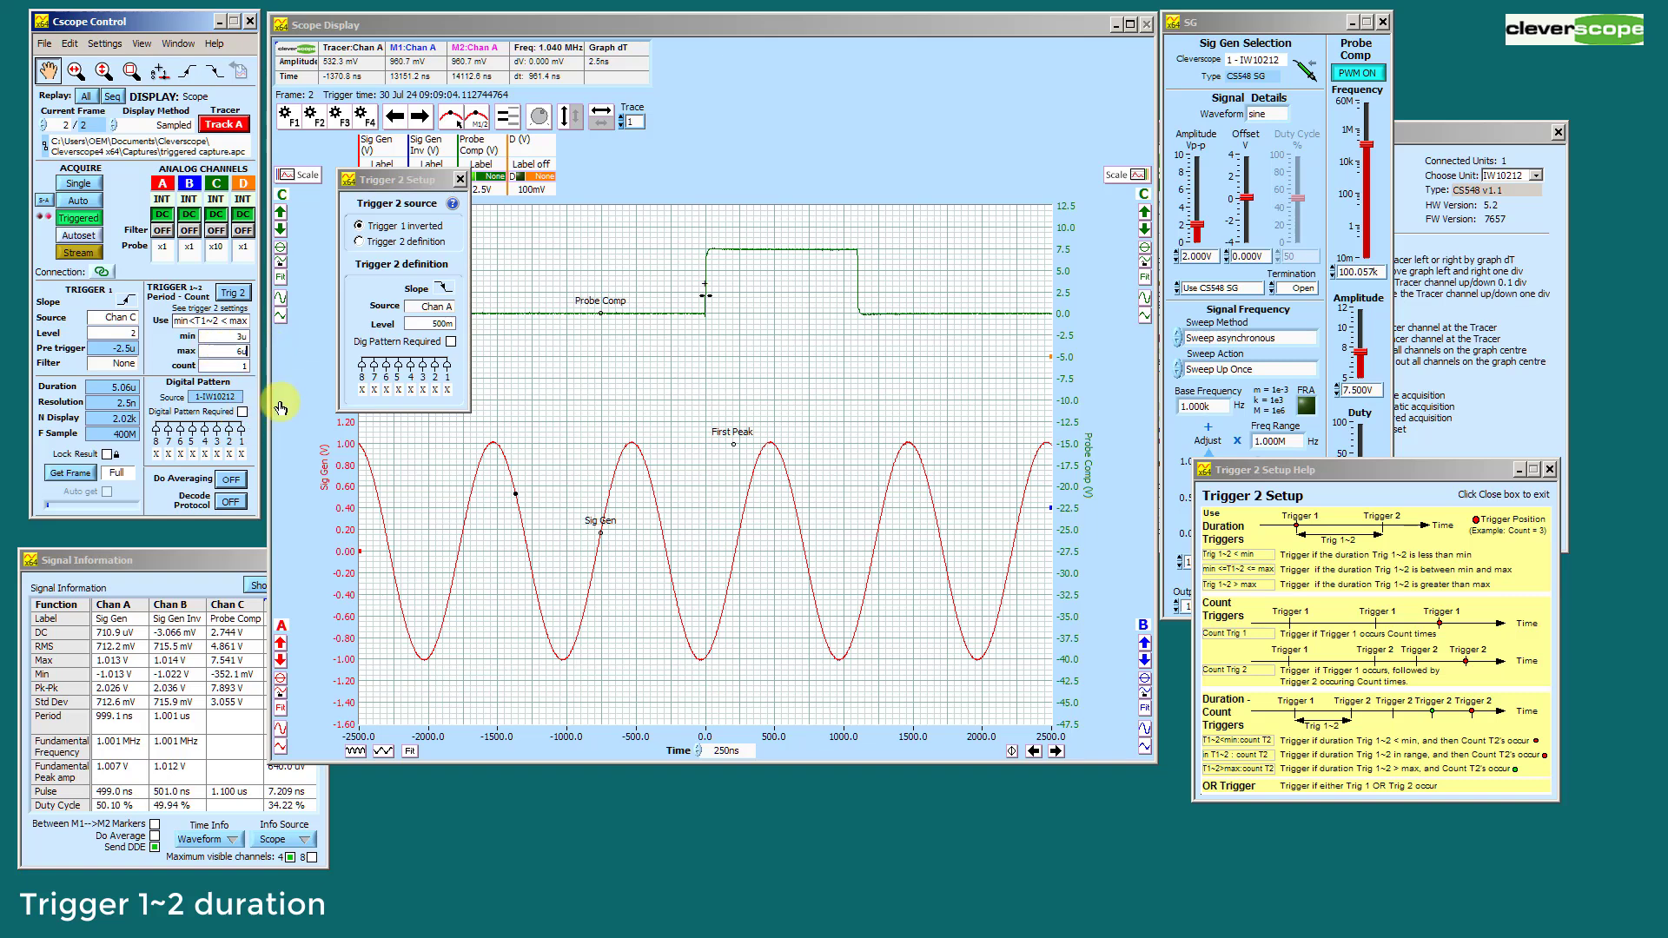
type("6u")
key("Return")
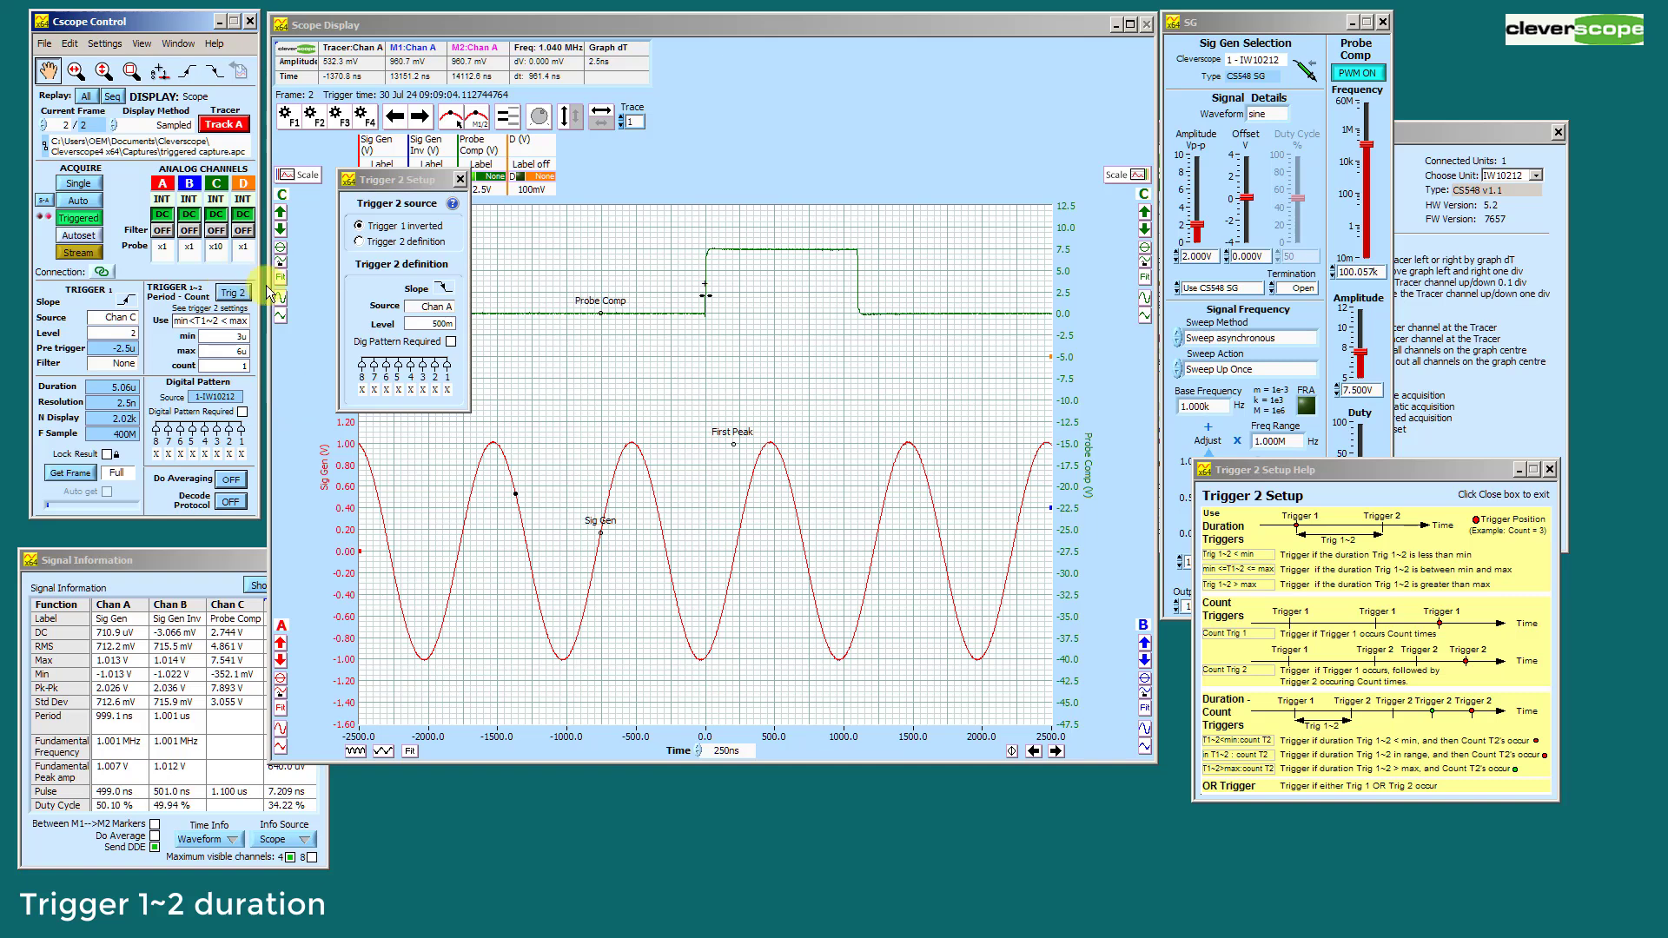
Move the Trigger 2 help window clear of the Probe Comp settings and step the pulse width up to about 7.09 µs.
left_click_drag(1288, 473, 1287, 638)
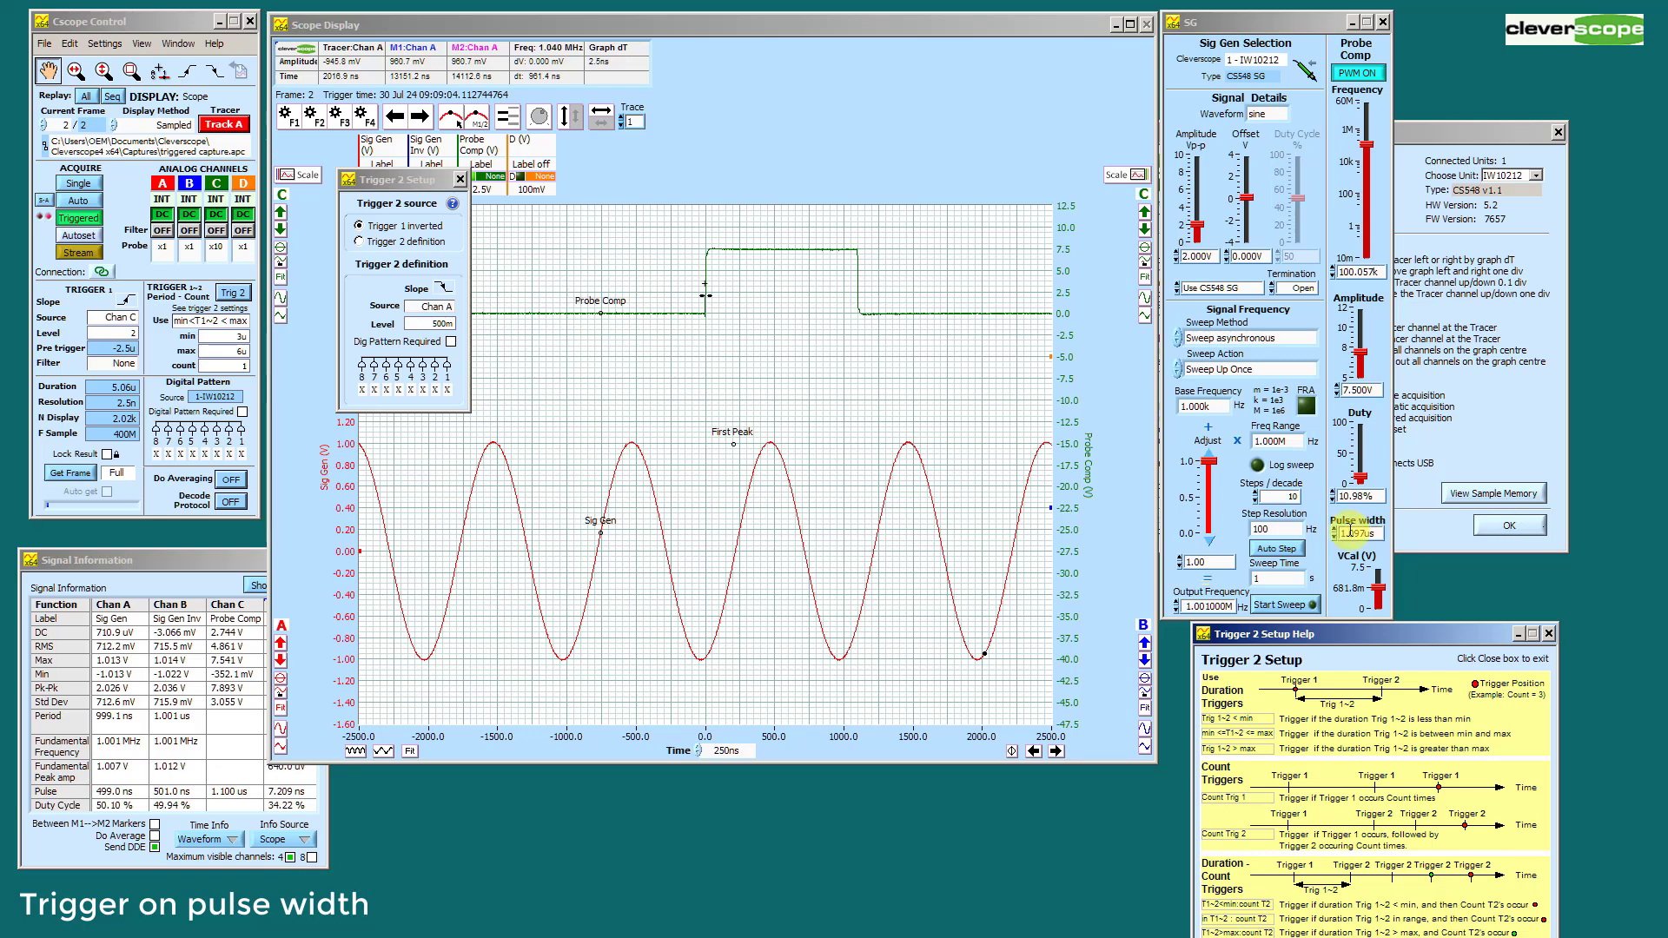
left_click(1351, 533)
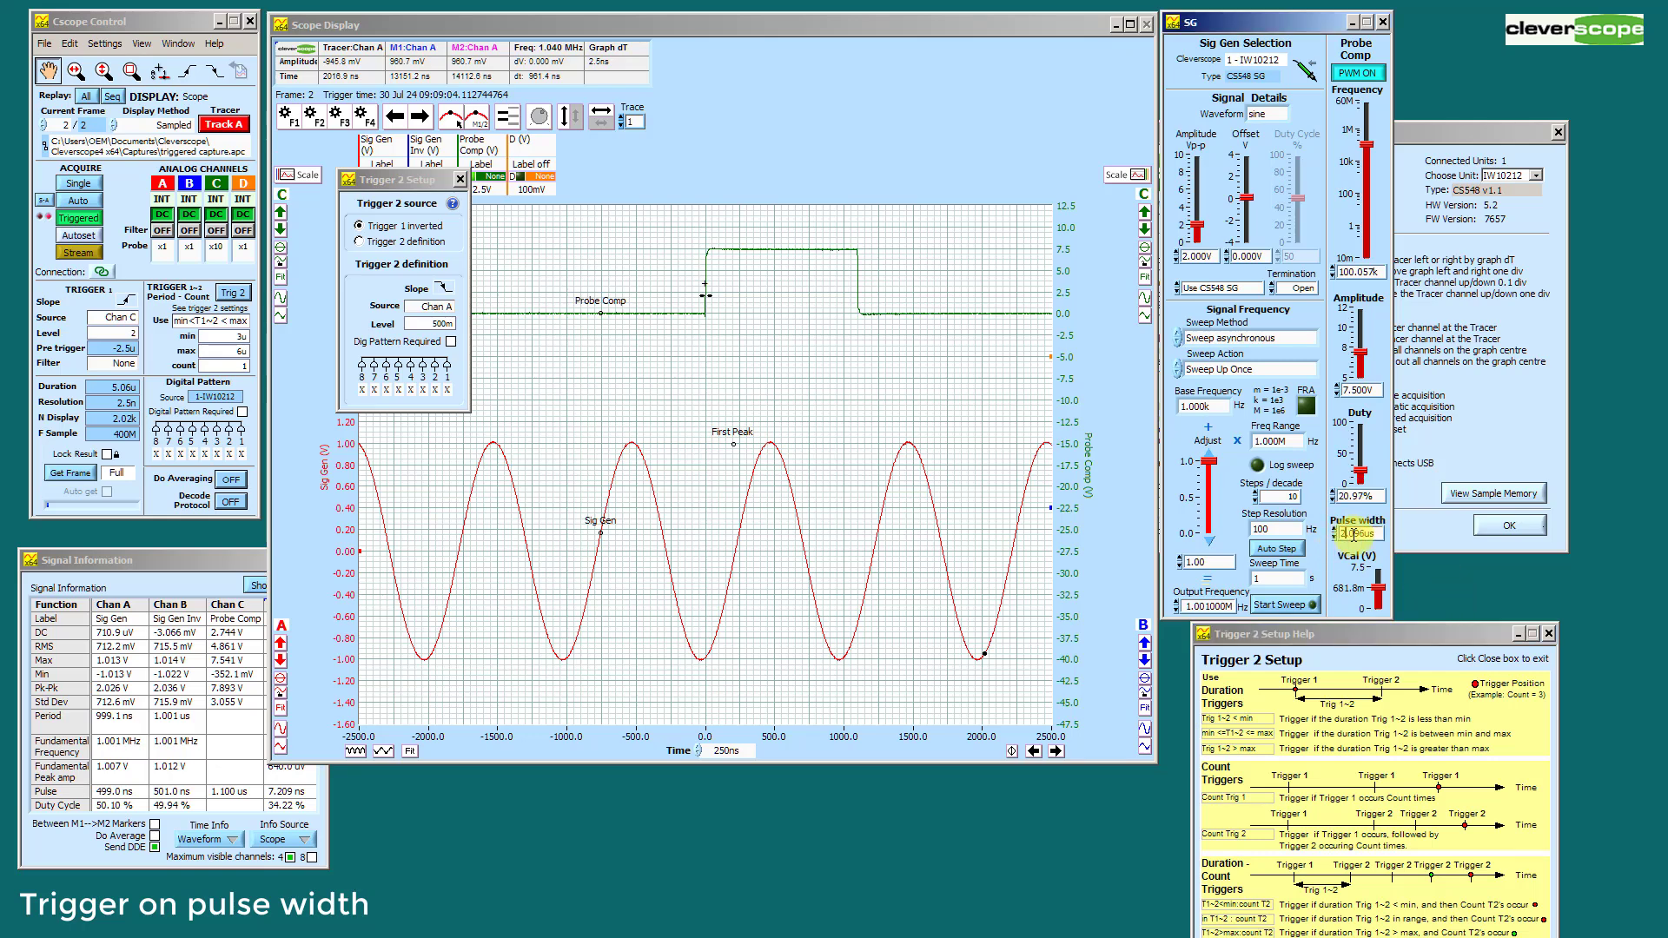
key("Up")
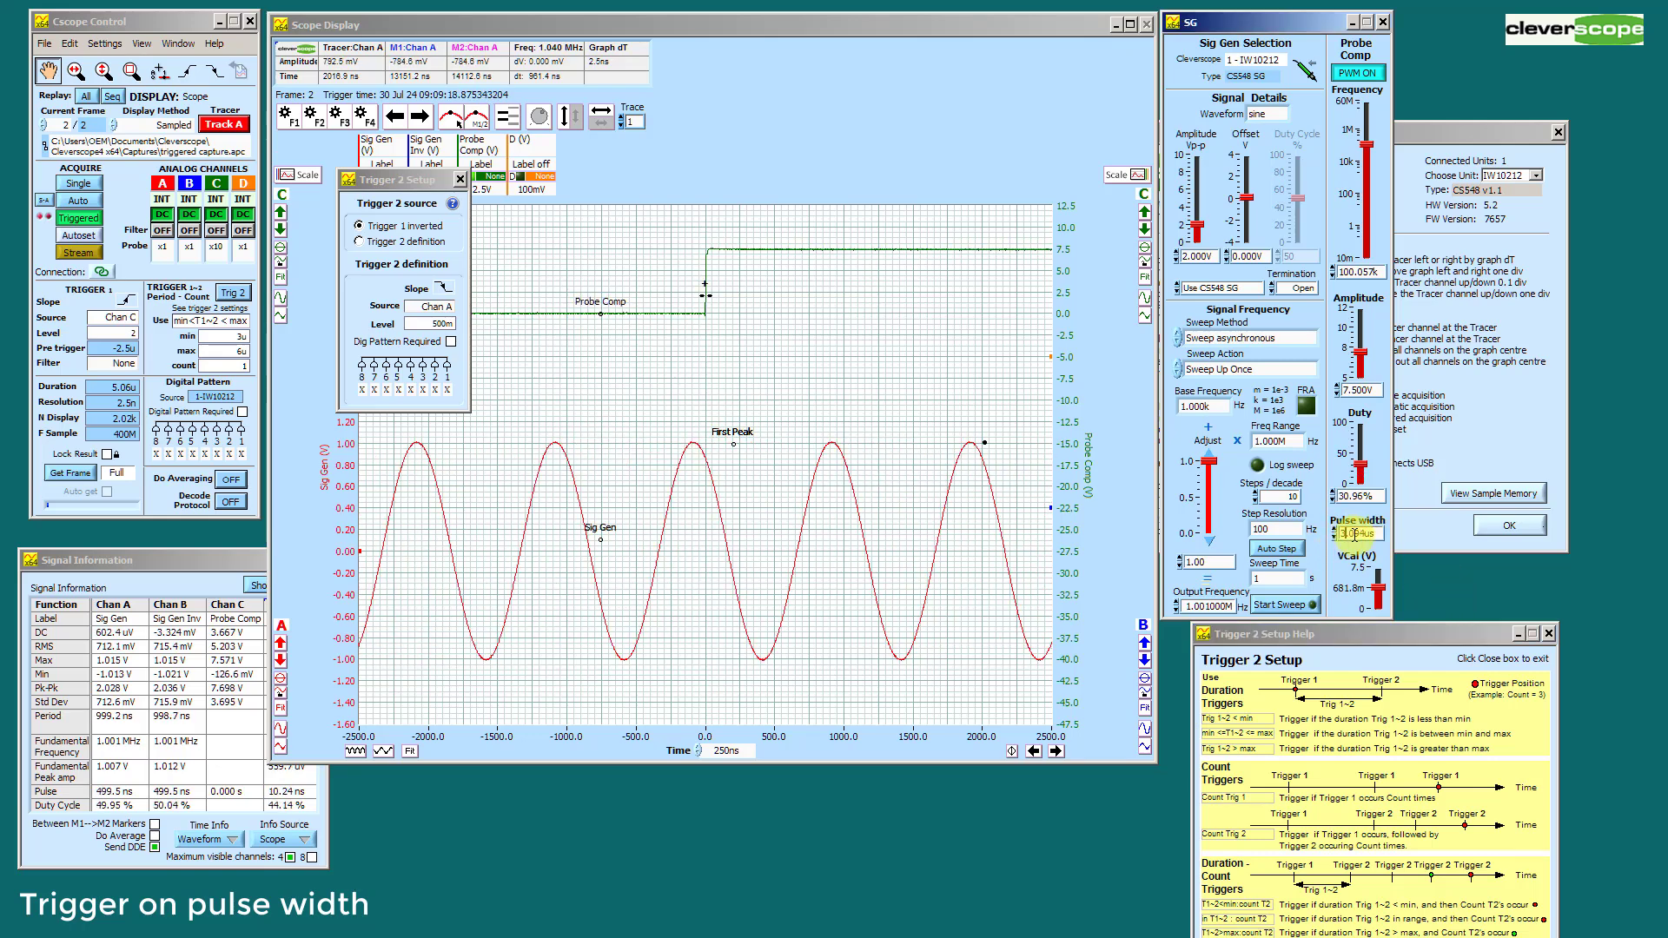
key("Up")
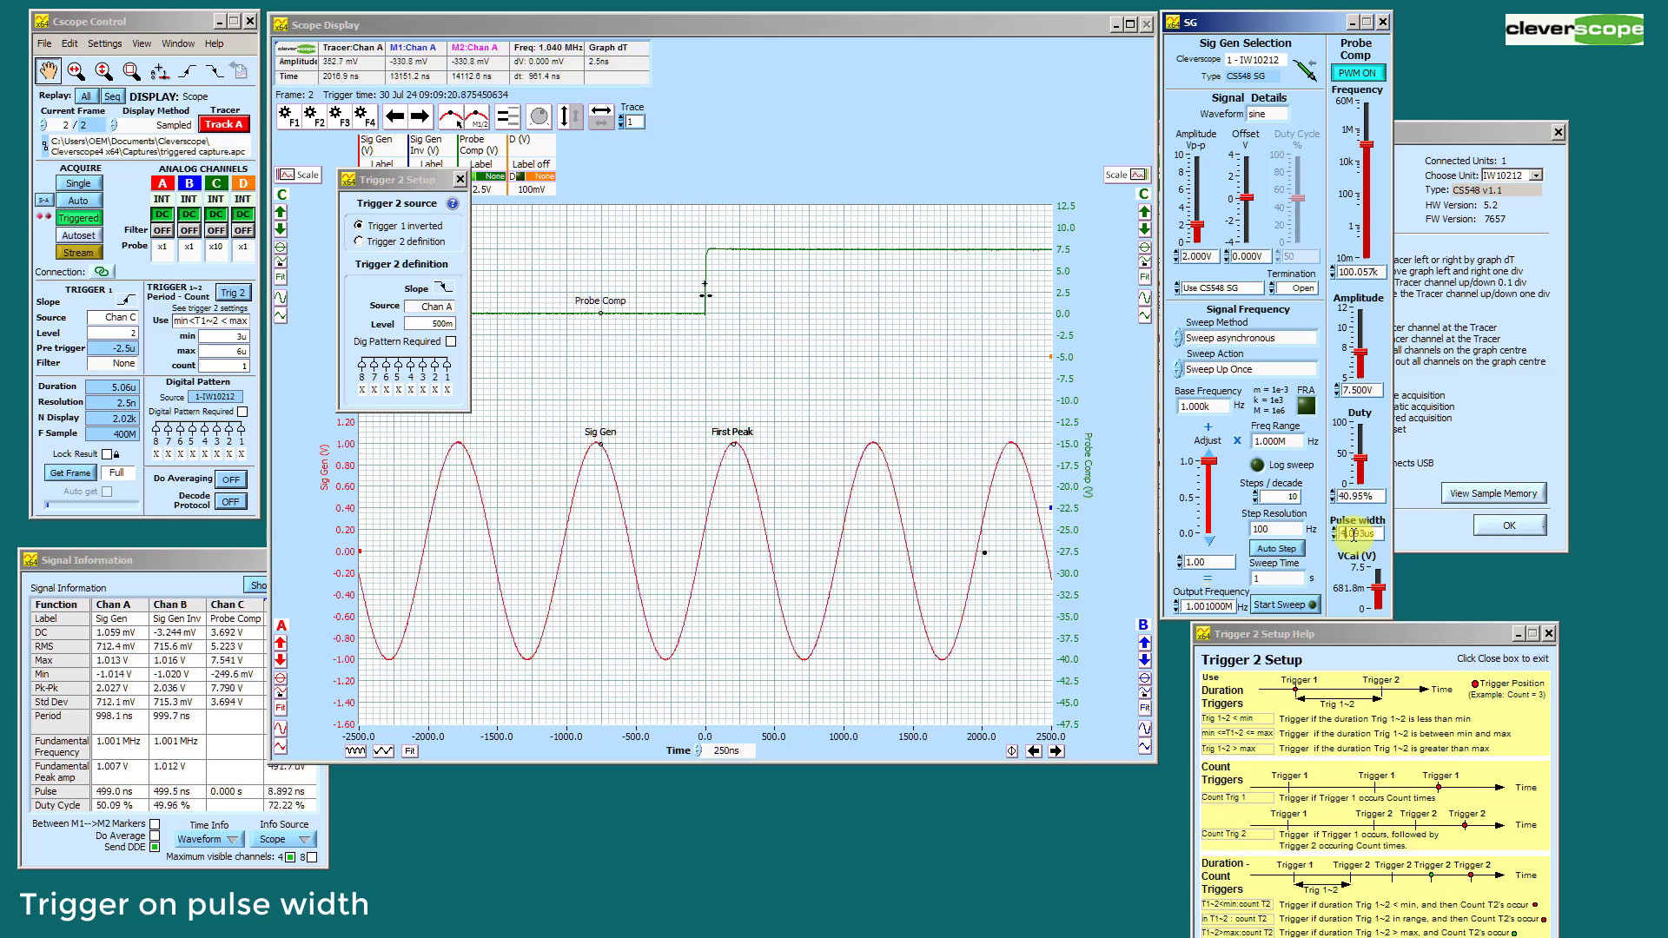
key("Up")
key("Up")
key("Up")
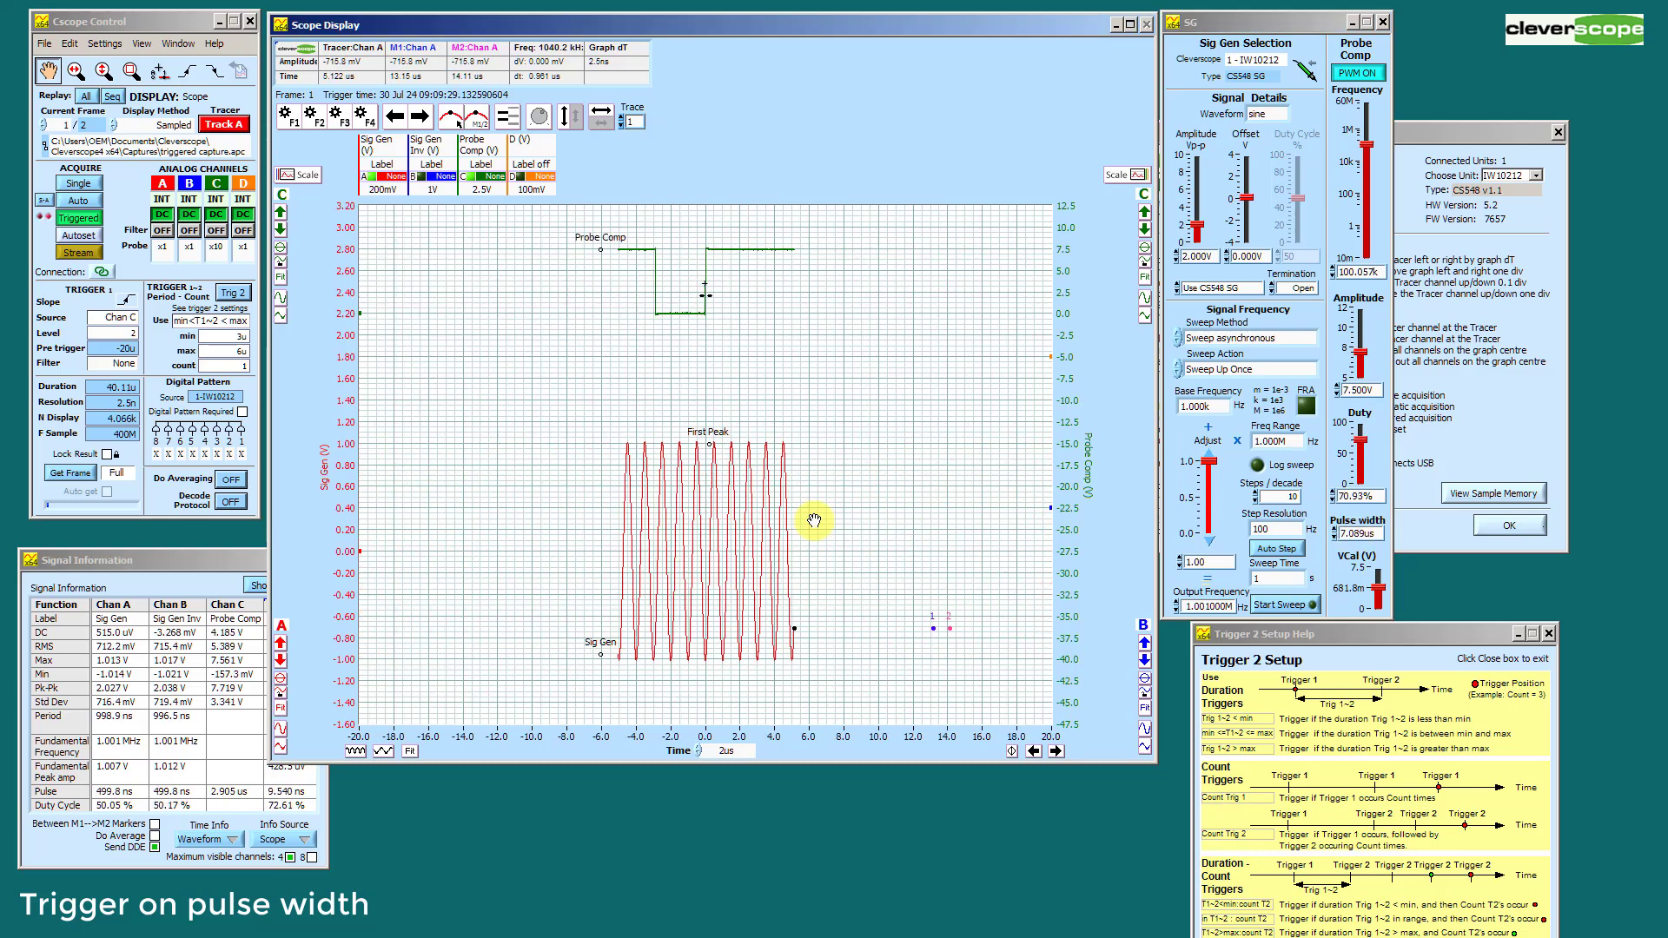
Step the Probe Comp pulse width down to about 5.09 µs and back up, leaving it at 6.09 µs.
left_click(1341, 534)
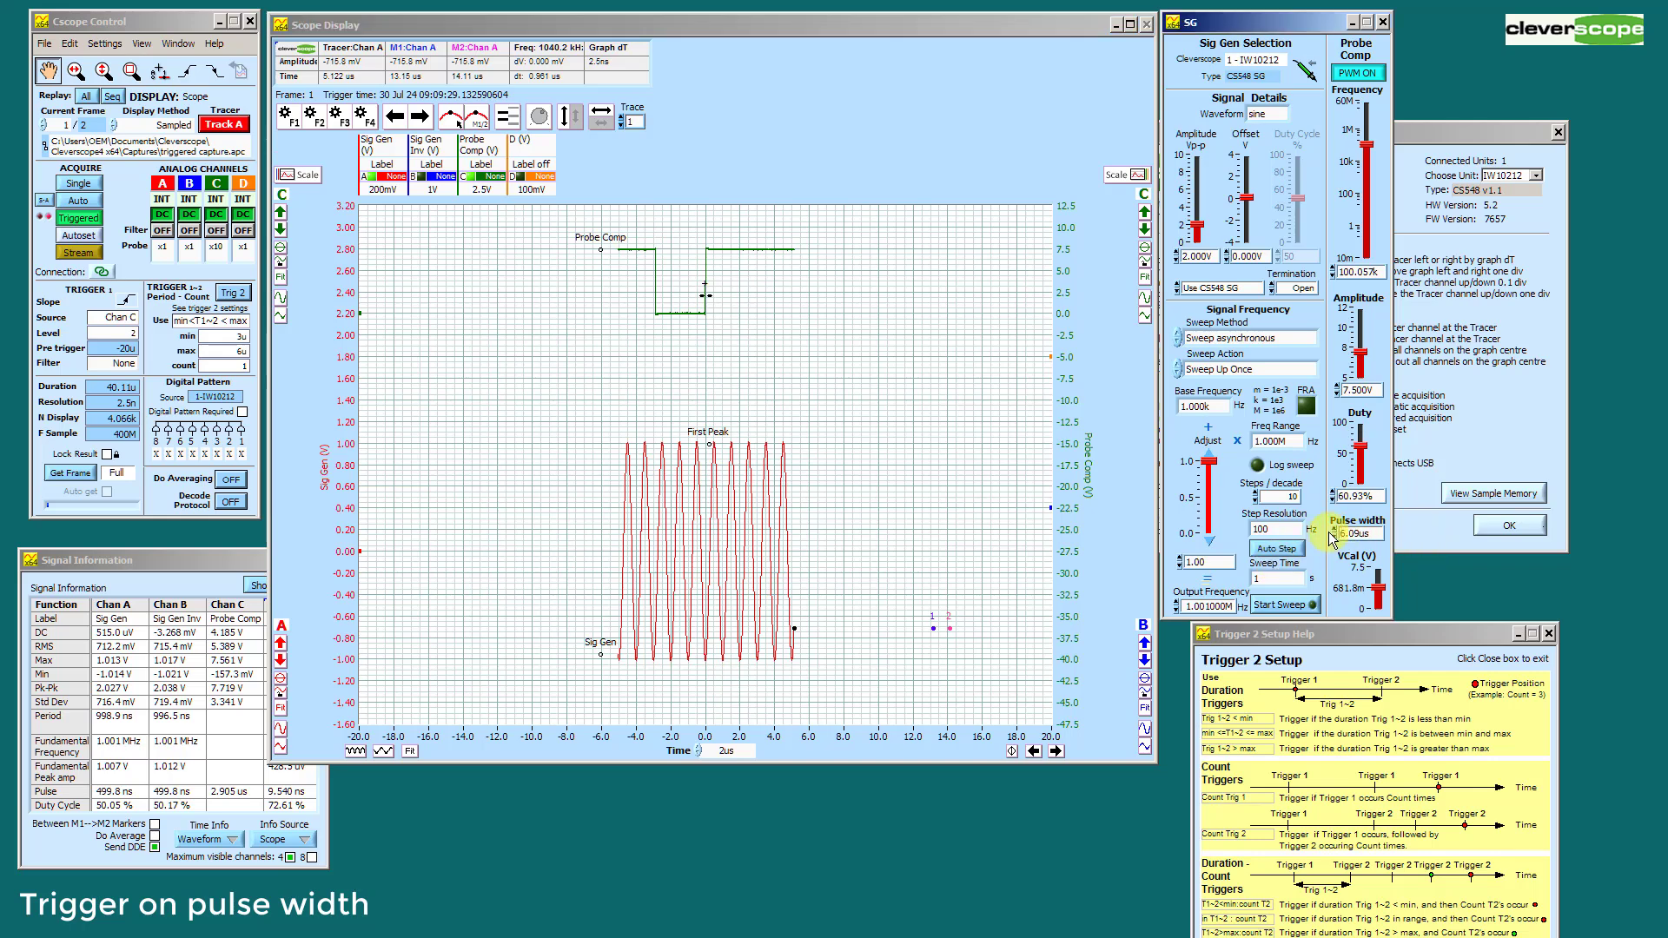
key("Down")
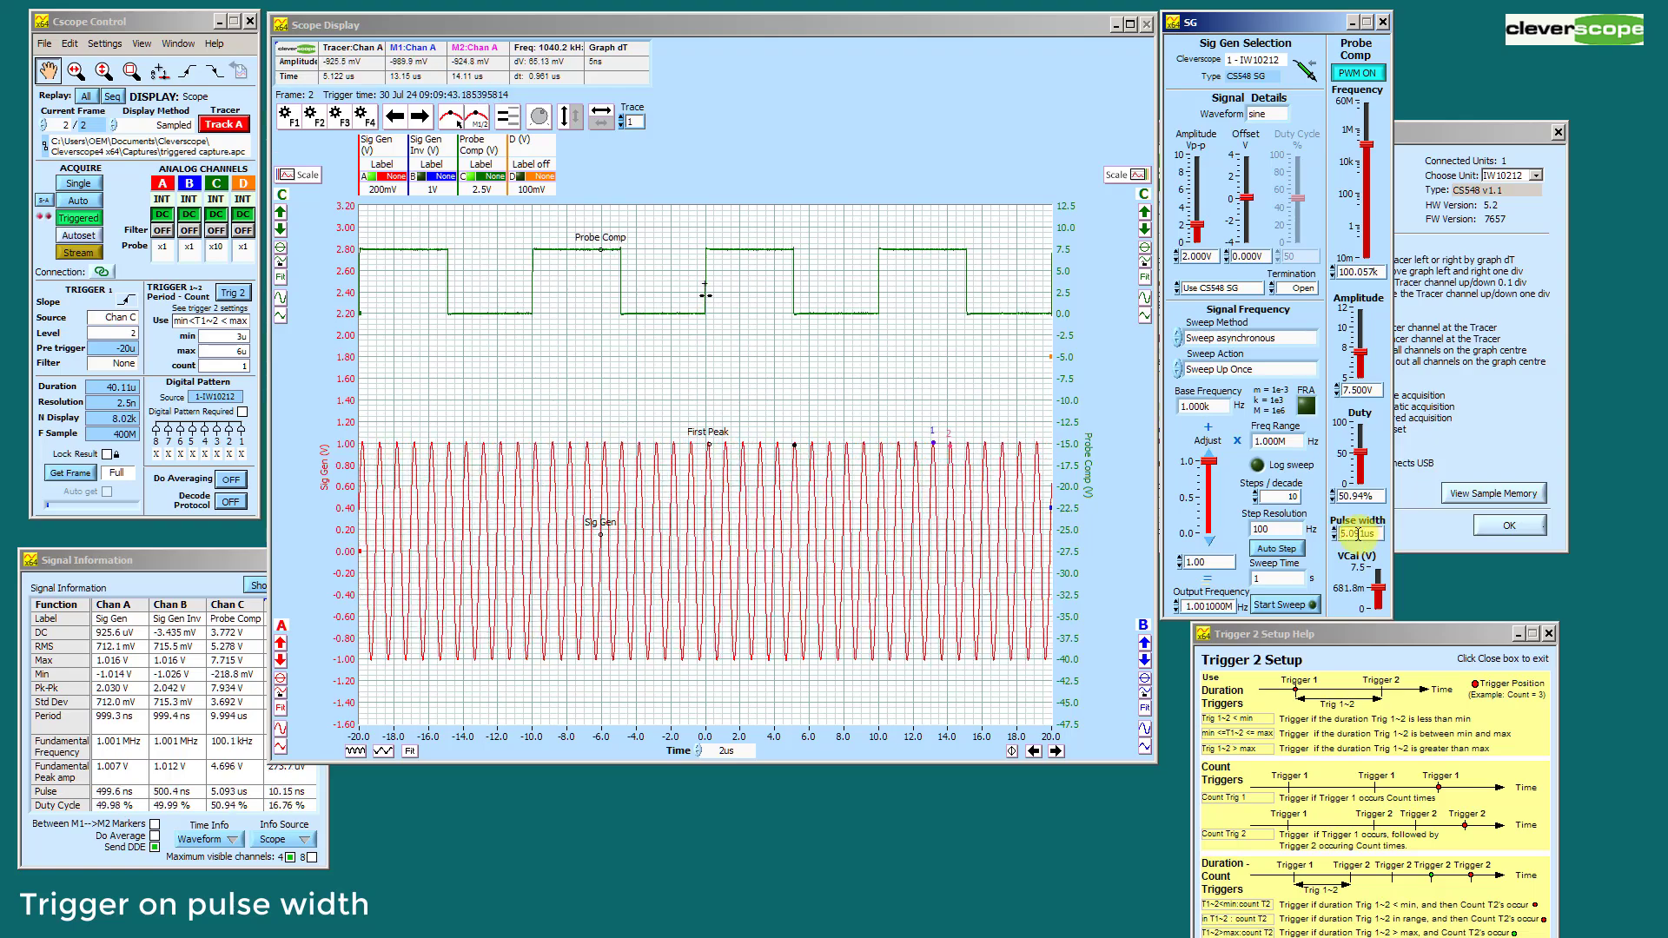
key("Up")
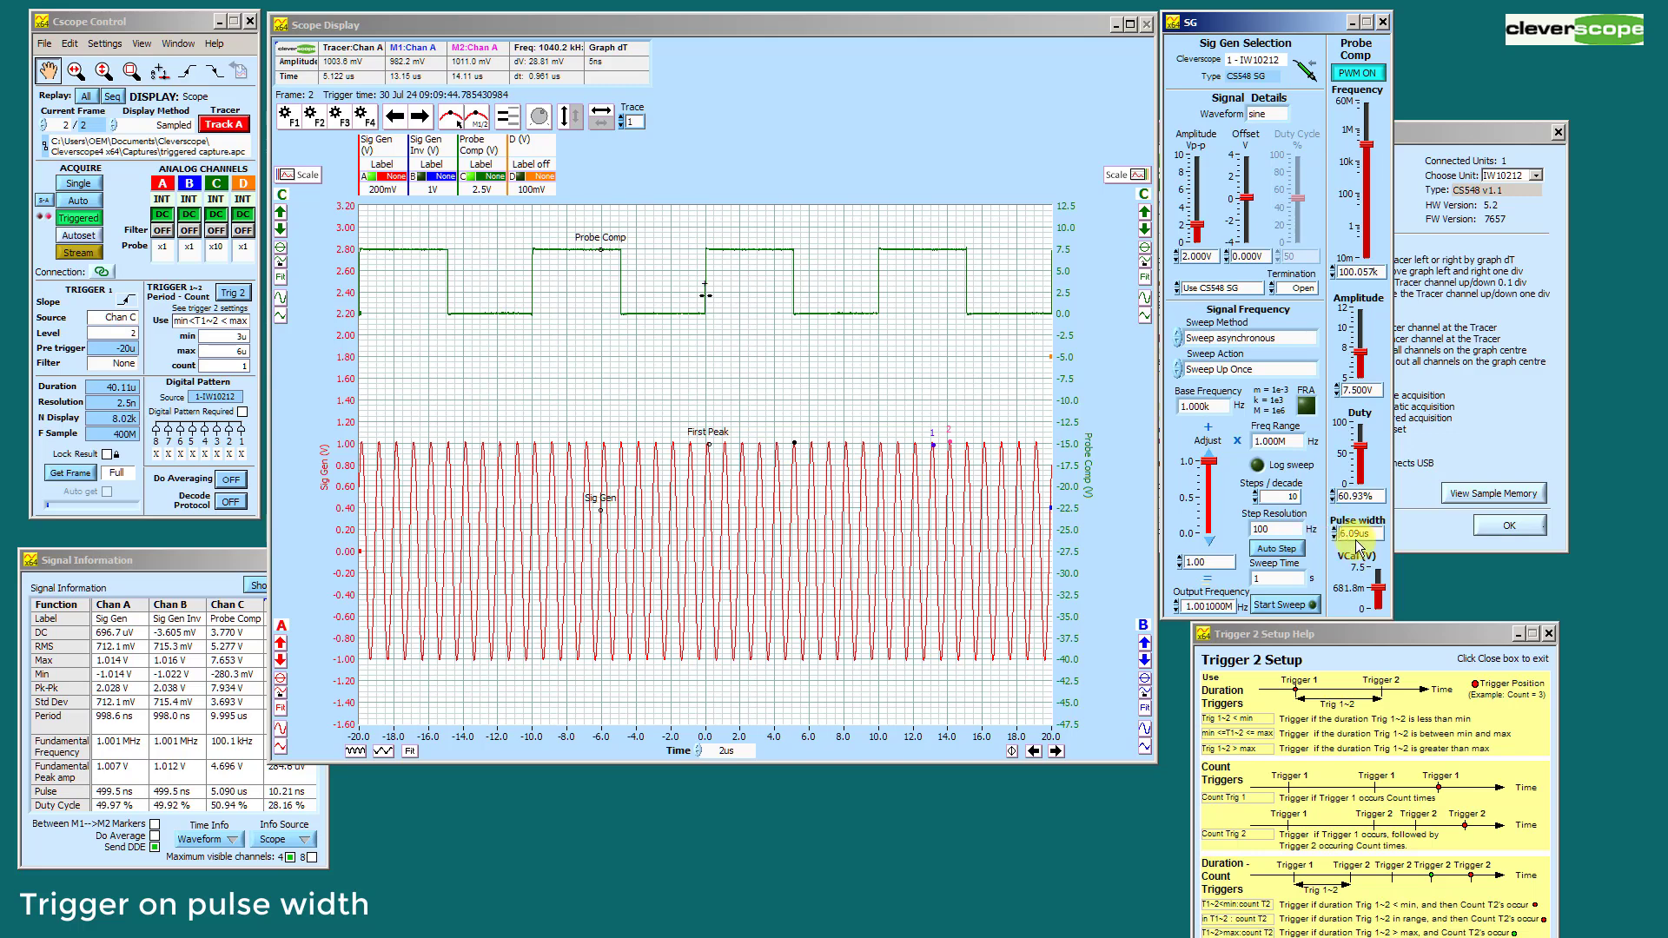
key("Down")
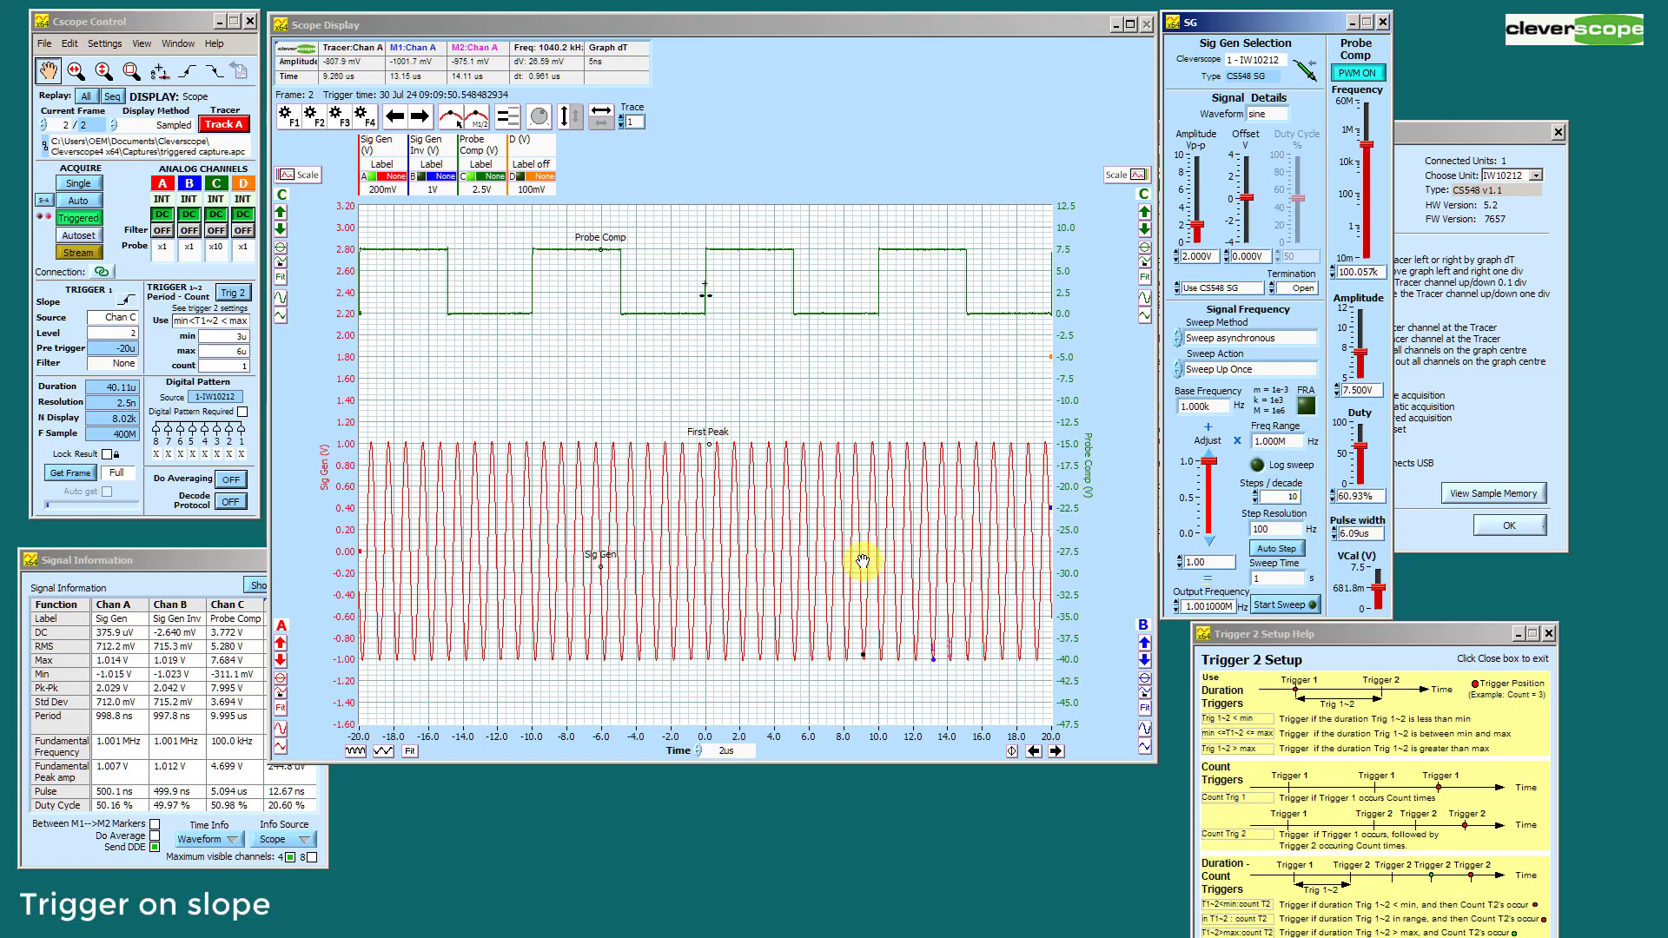
Set Trigger 1 to source Chan A with a level of 600 mV and the Trigger 1~2 condition to None.
left_click(111, 318)
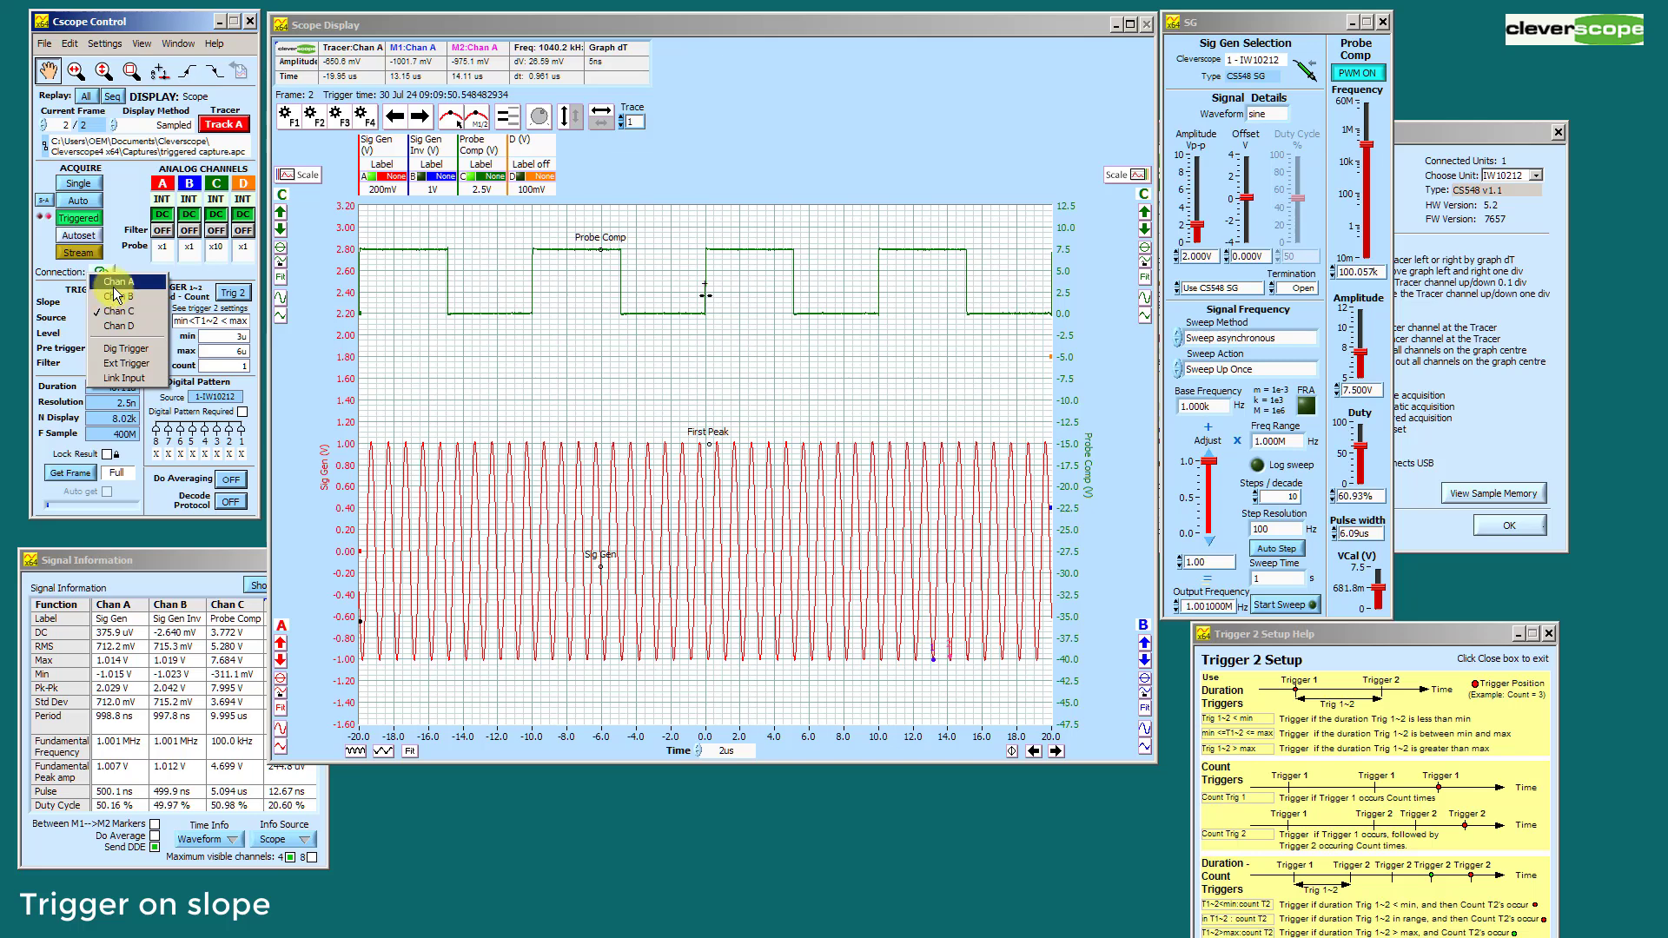
left_click(114, 283)
double_click(119, 333)
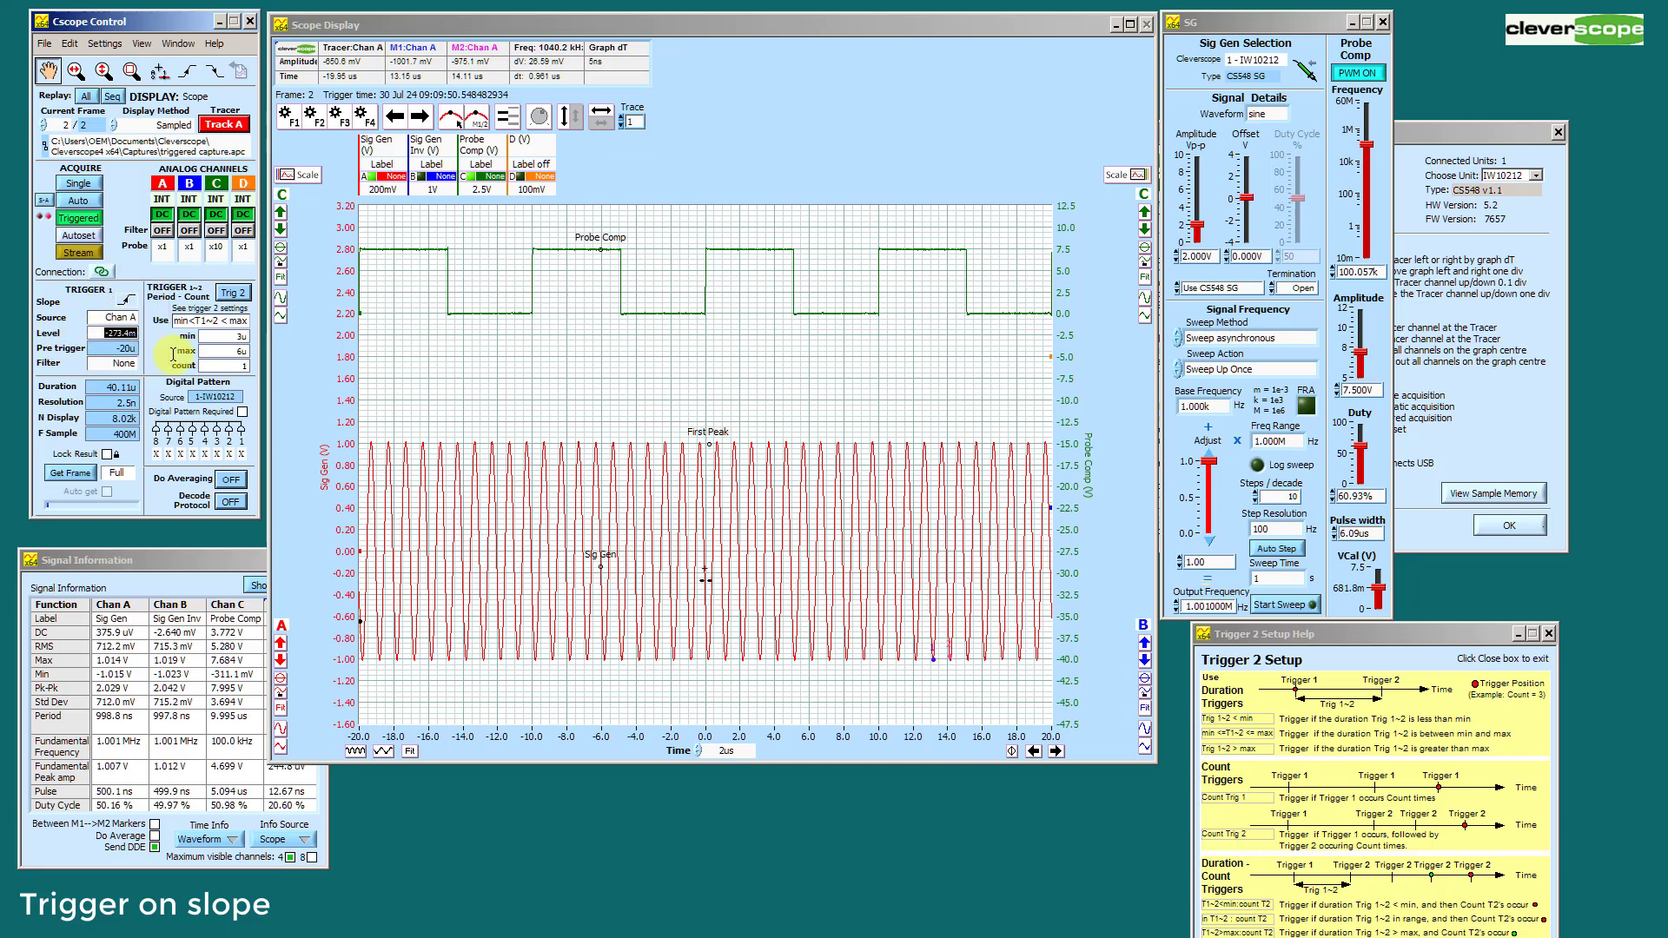
left_click(217, 321)
left_click(218, 291)
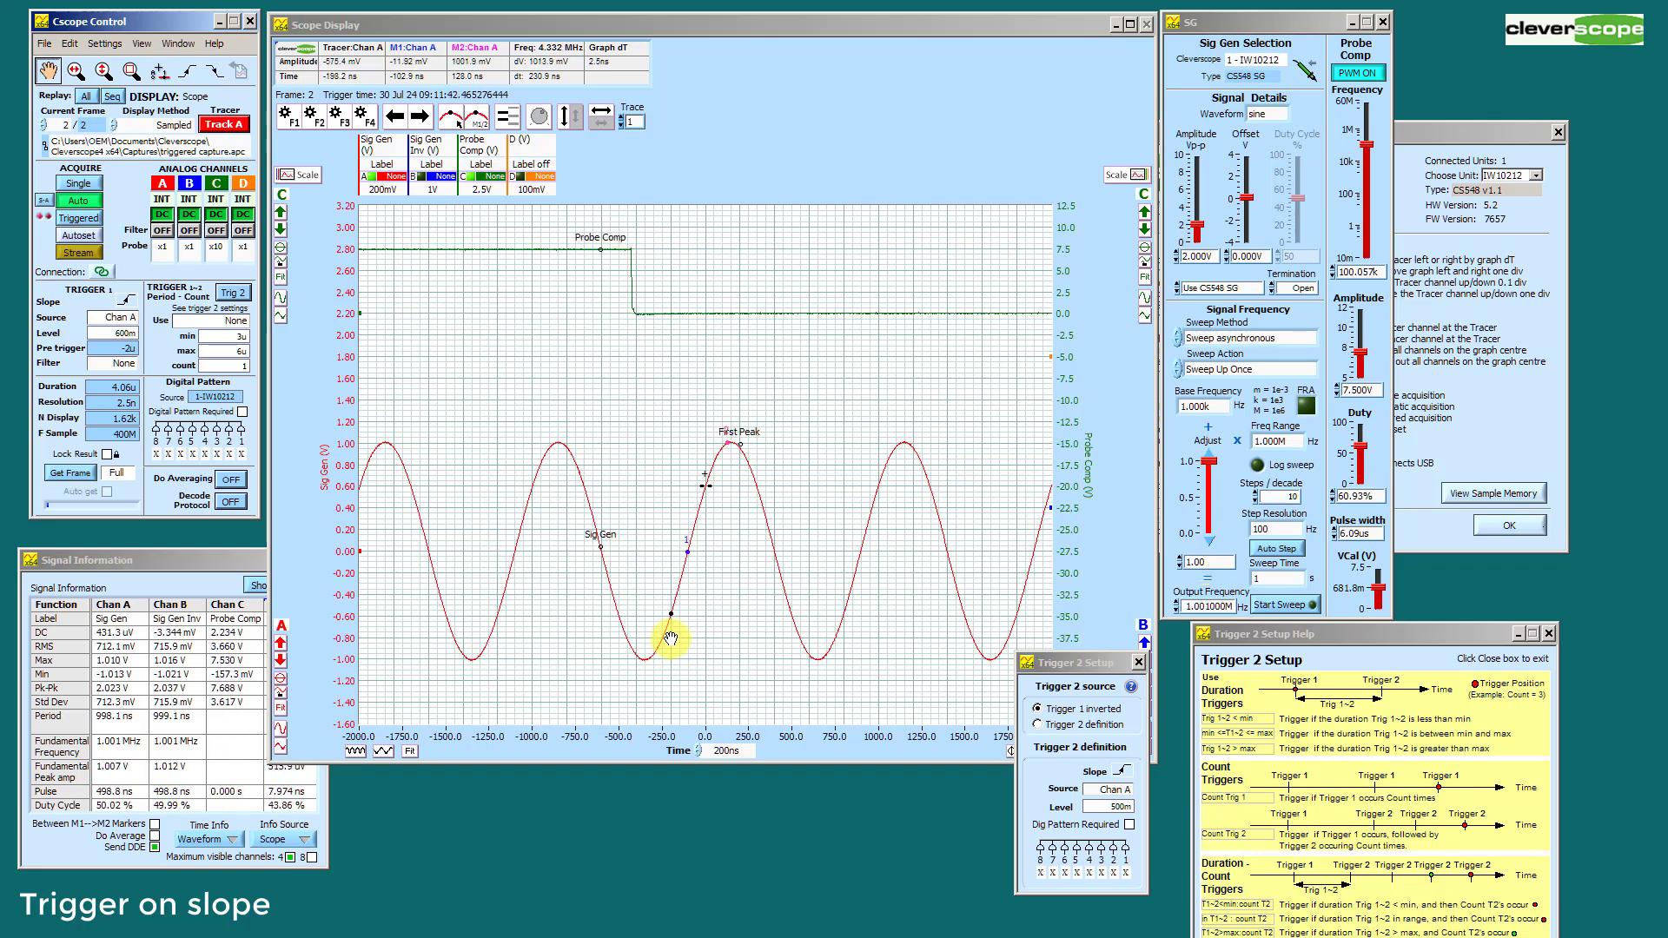
Place marker 1 at about -198 ns and marker 2 at about 33 ns on the sine's rising edge, and stop the automatic acquisition.
left_click(672, 638)
key("1")
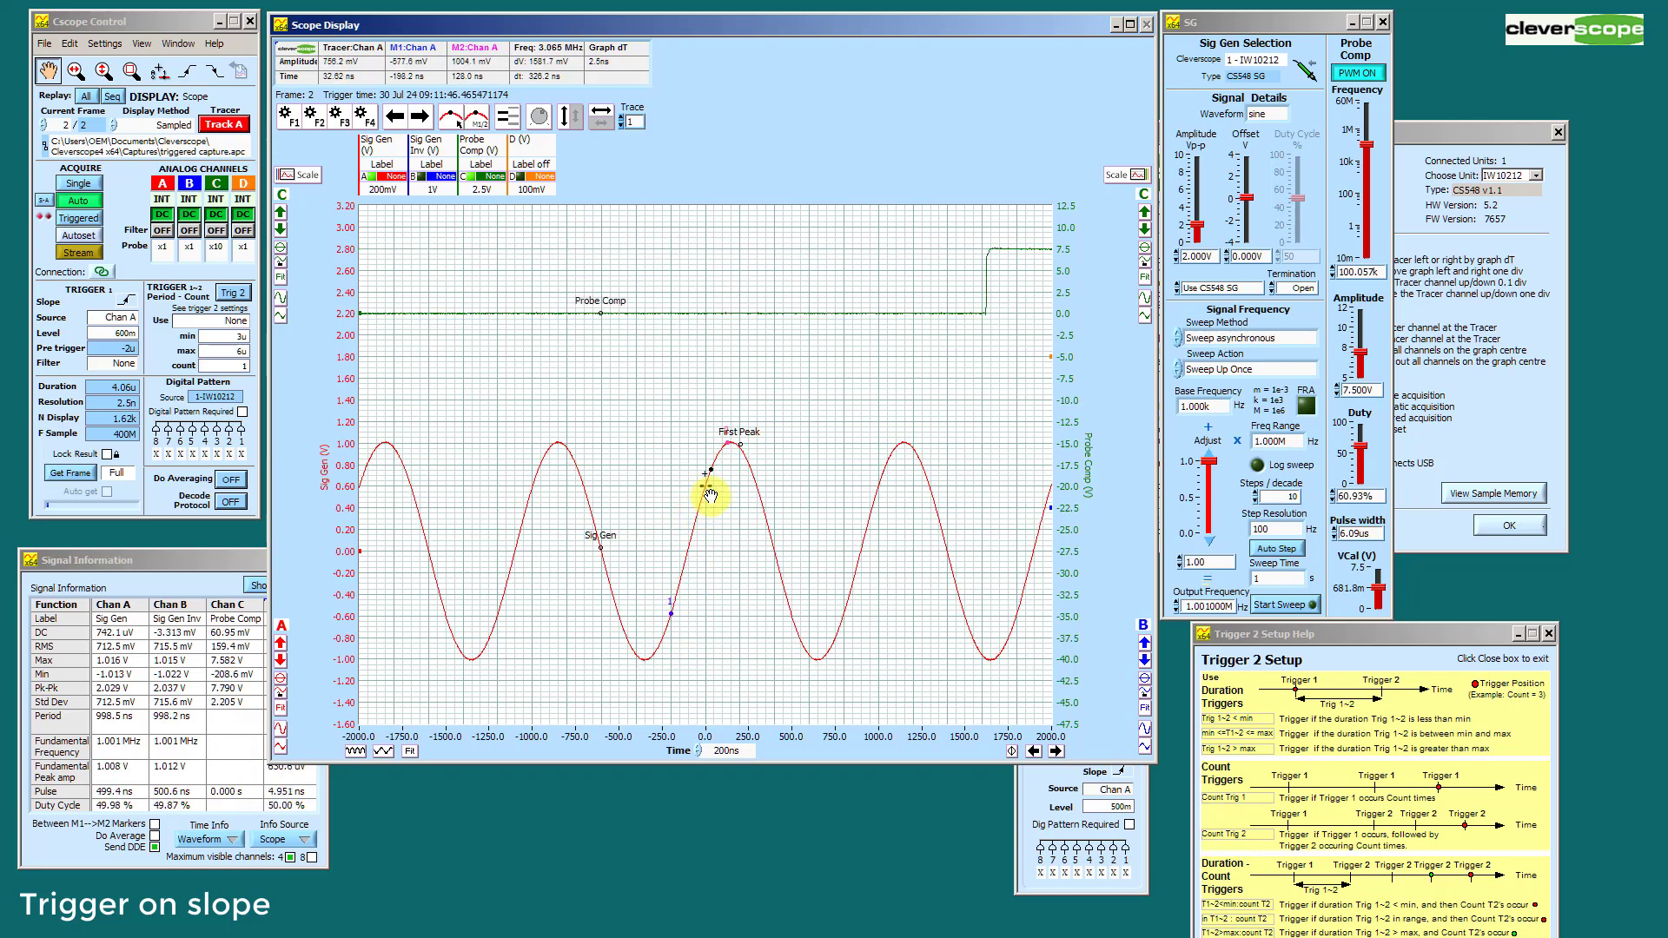
key("2")
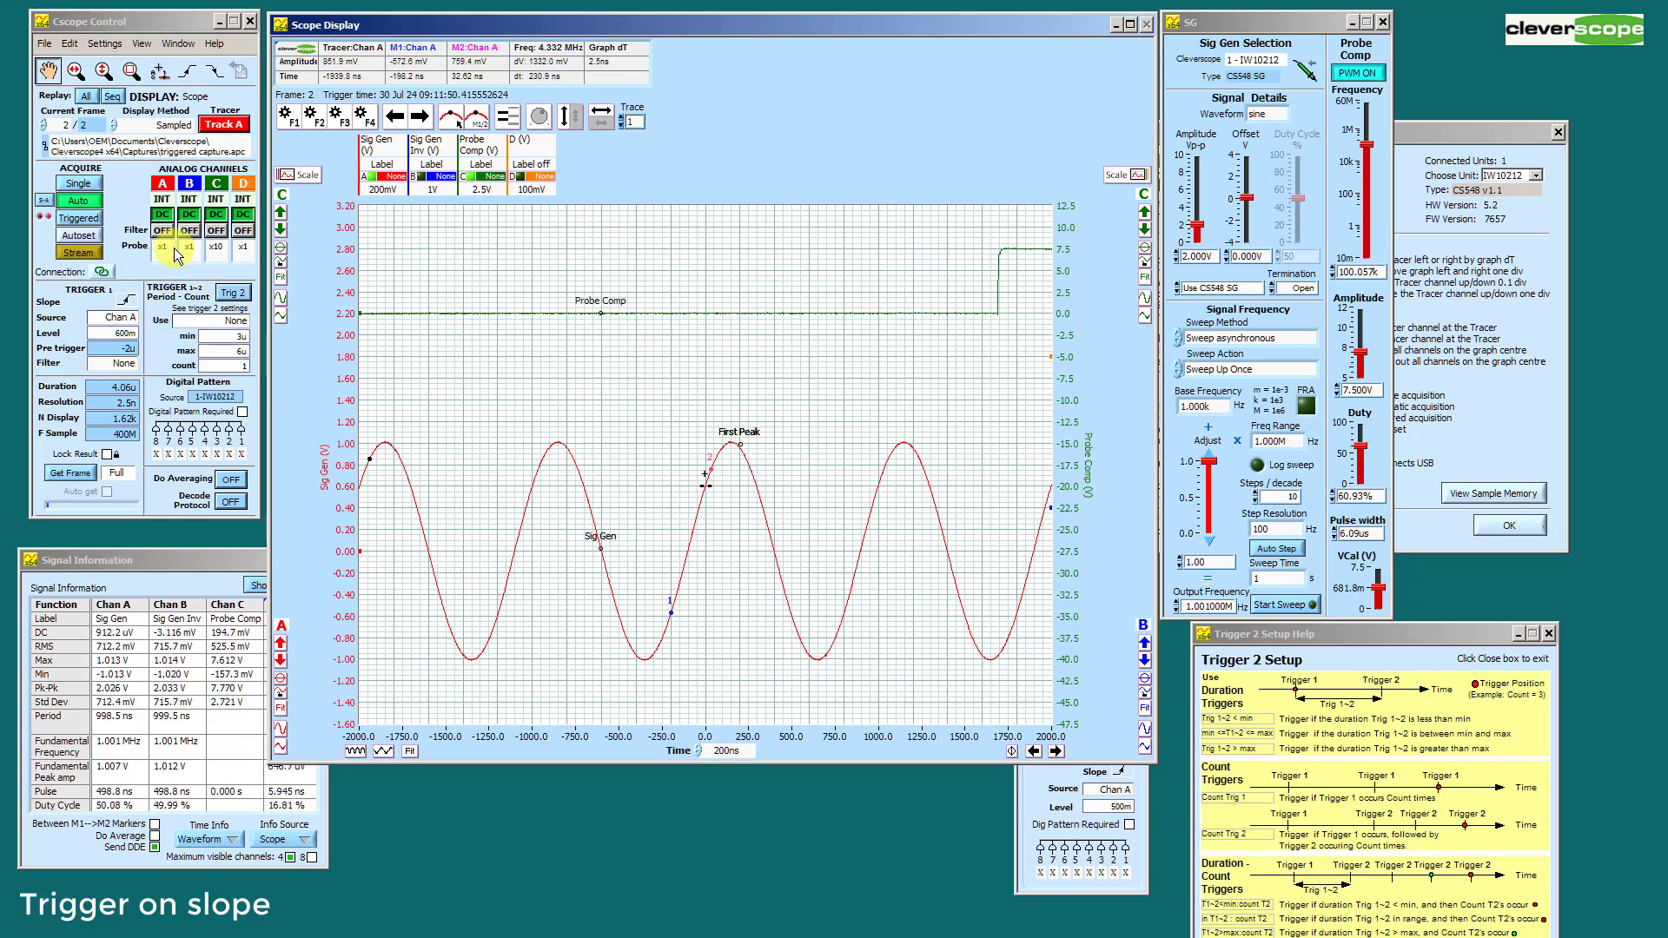
left_click(61, 201)
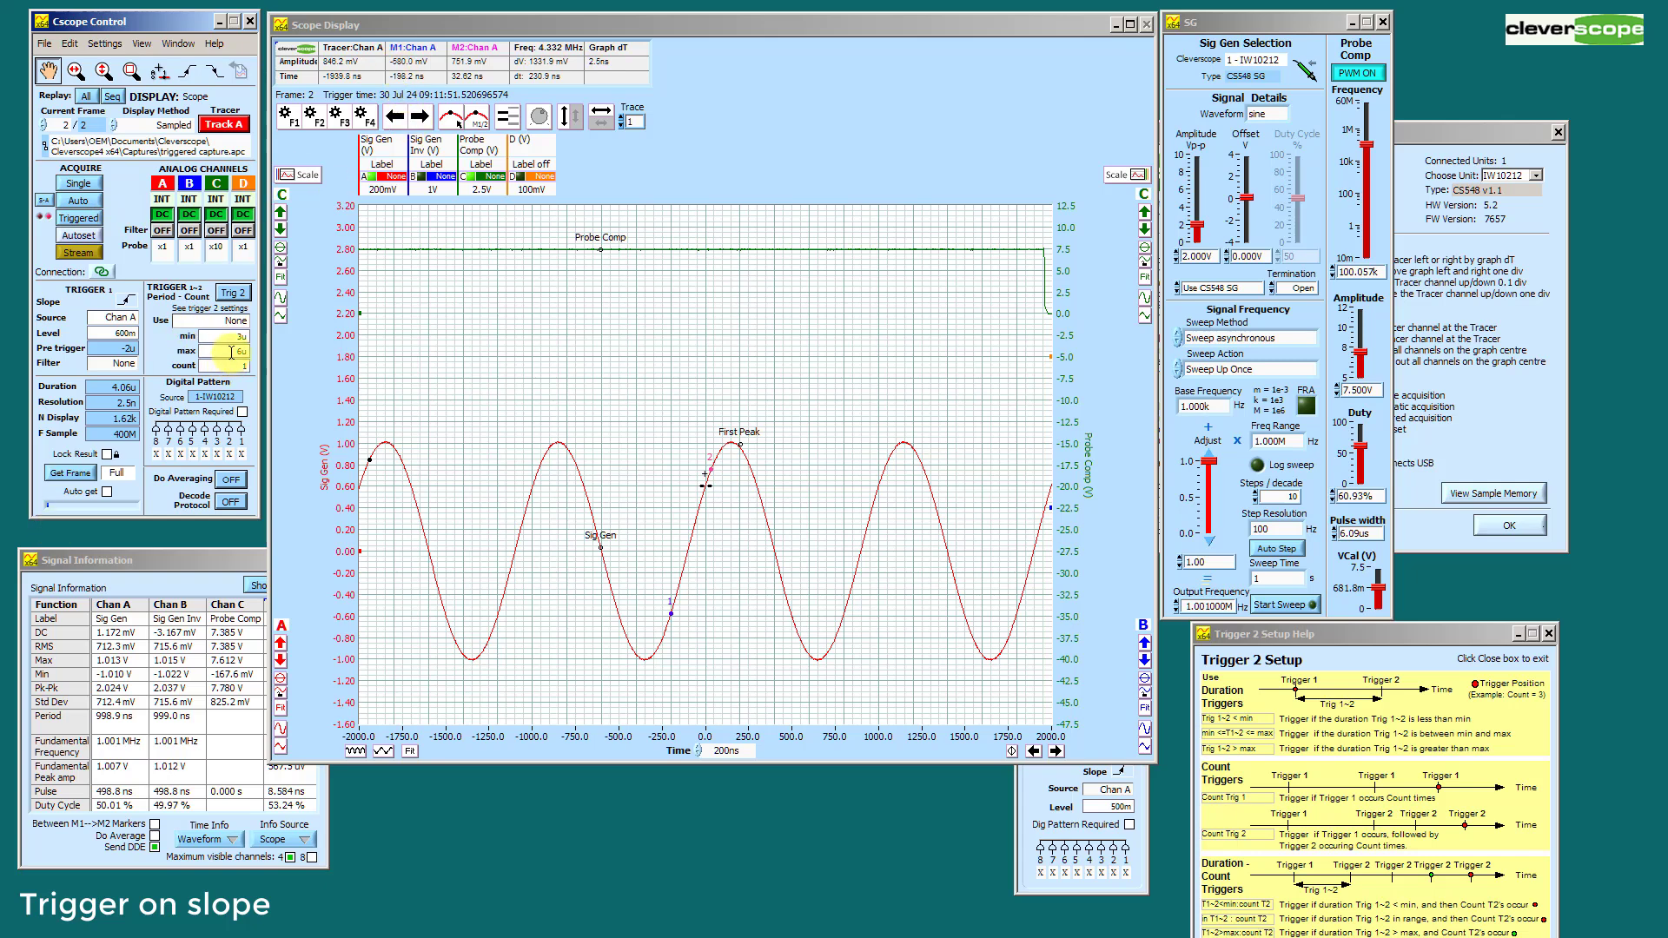
Set the Trigger 1 level to -580 mV and give Trigger 2 its own definition with a level of 752 mV.
double_click(115, 332)
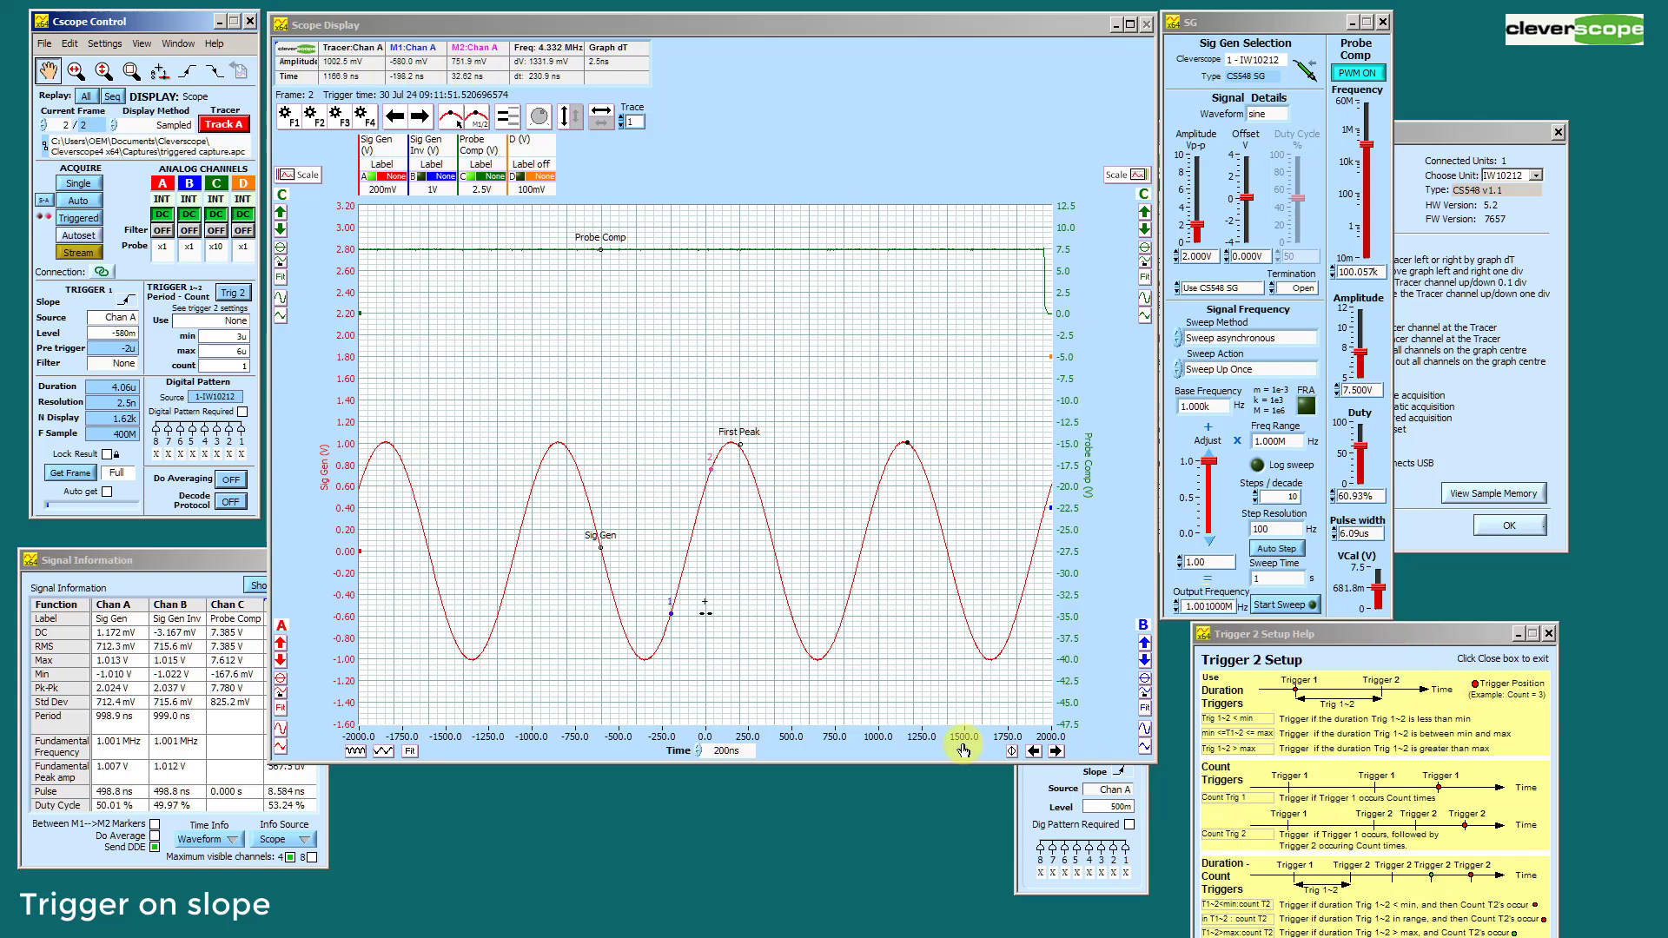
left_click(1086, 662)
left_click_drag(1087, 662, 481, 508)
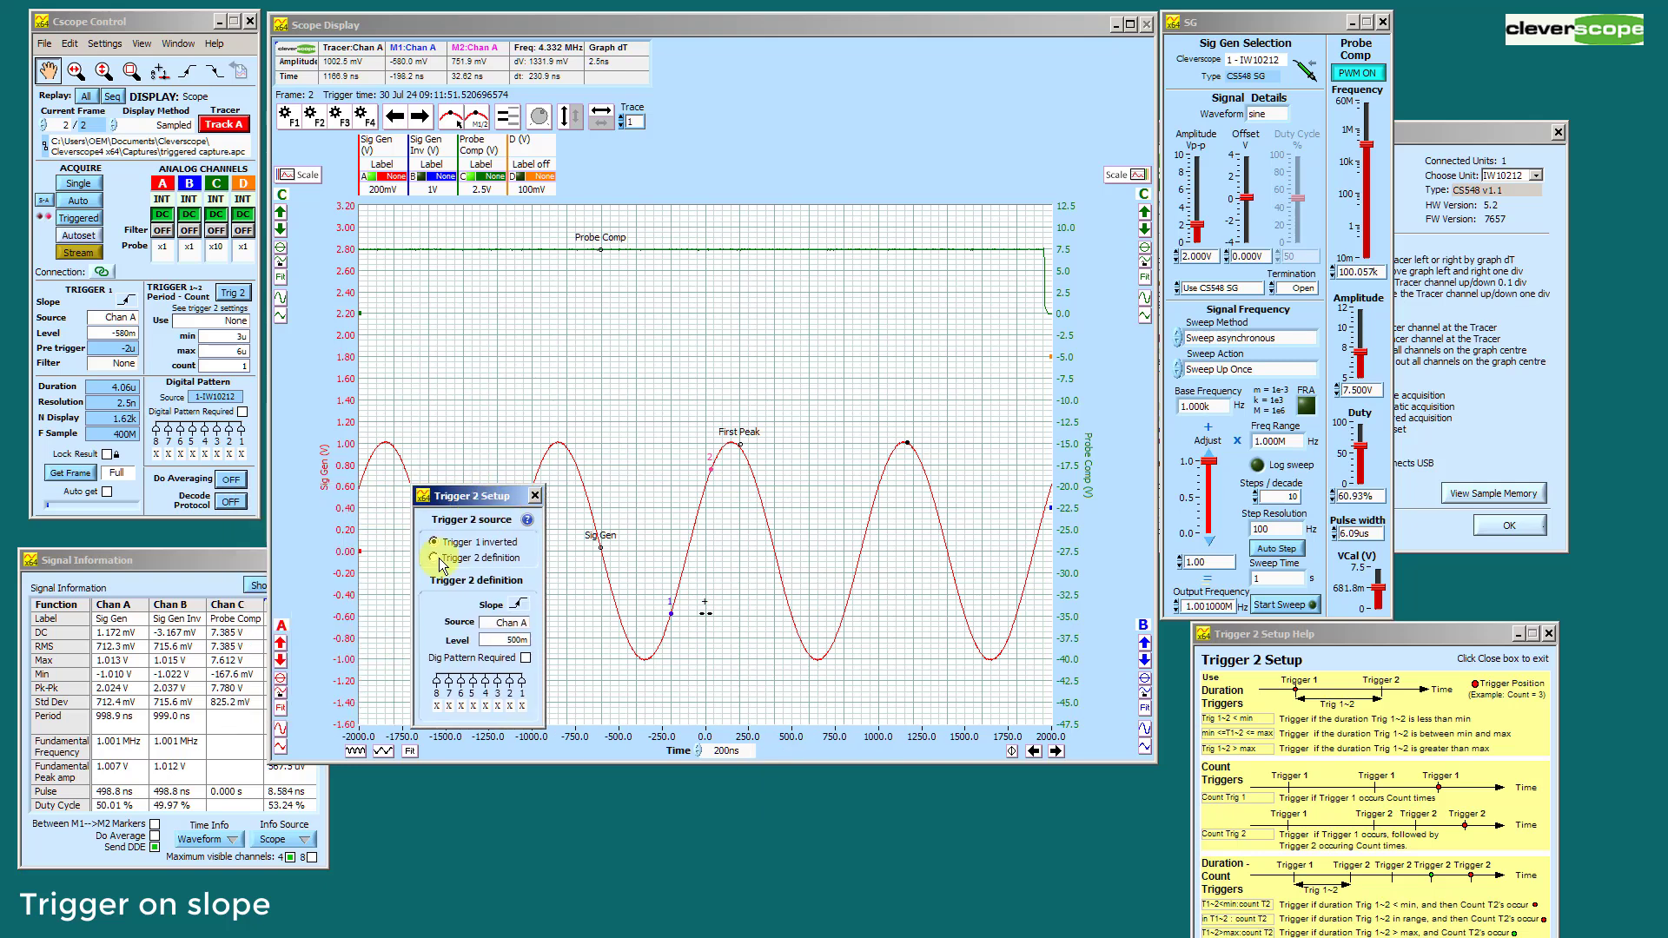
left_click(434, 558)
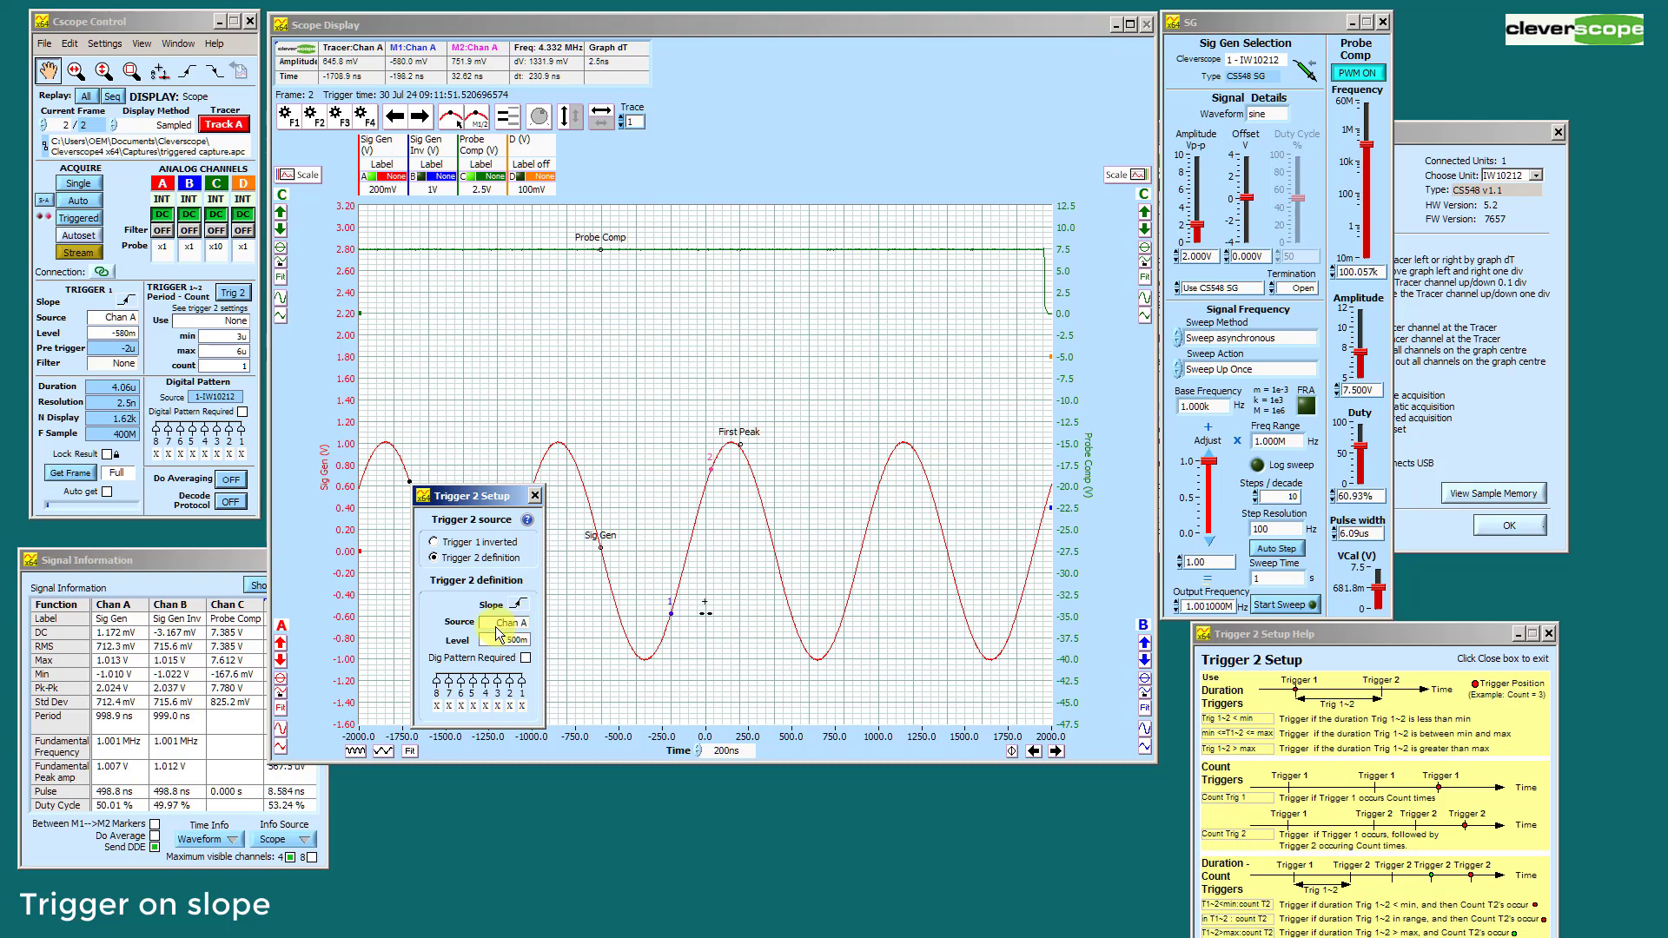
double_click(533, 642)
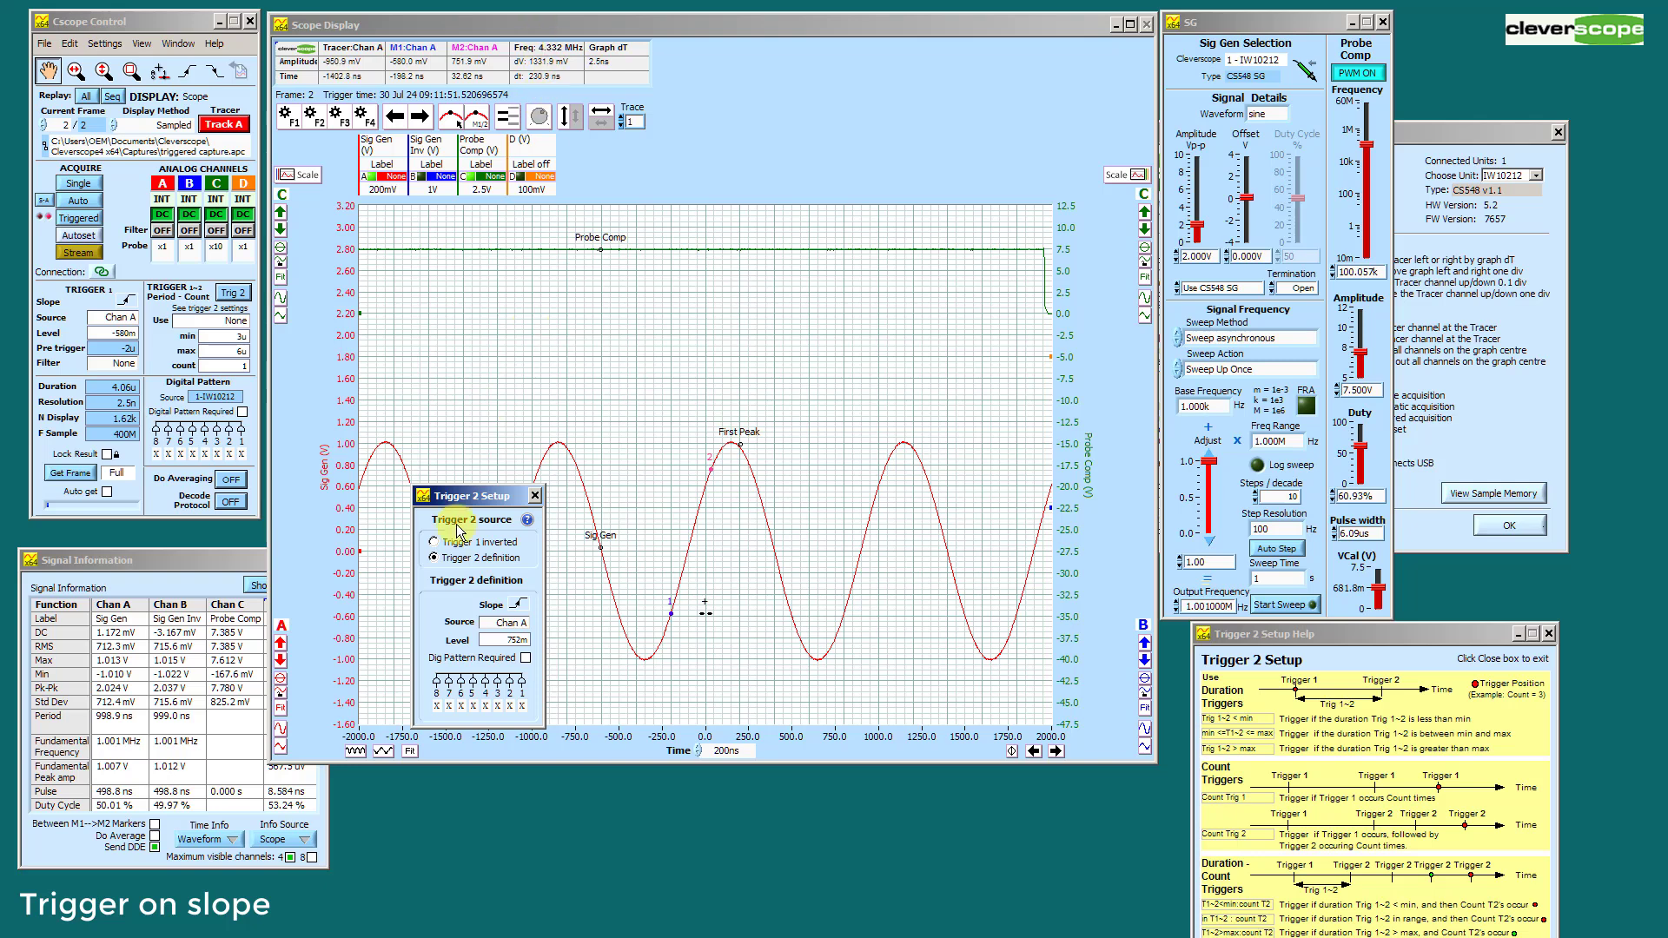
left_click_drag(479, 523, 895, 659)
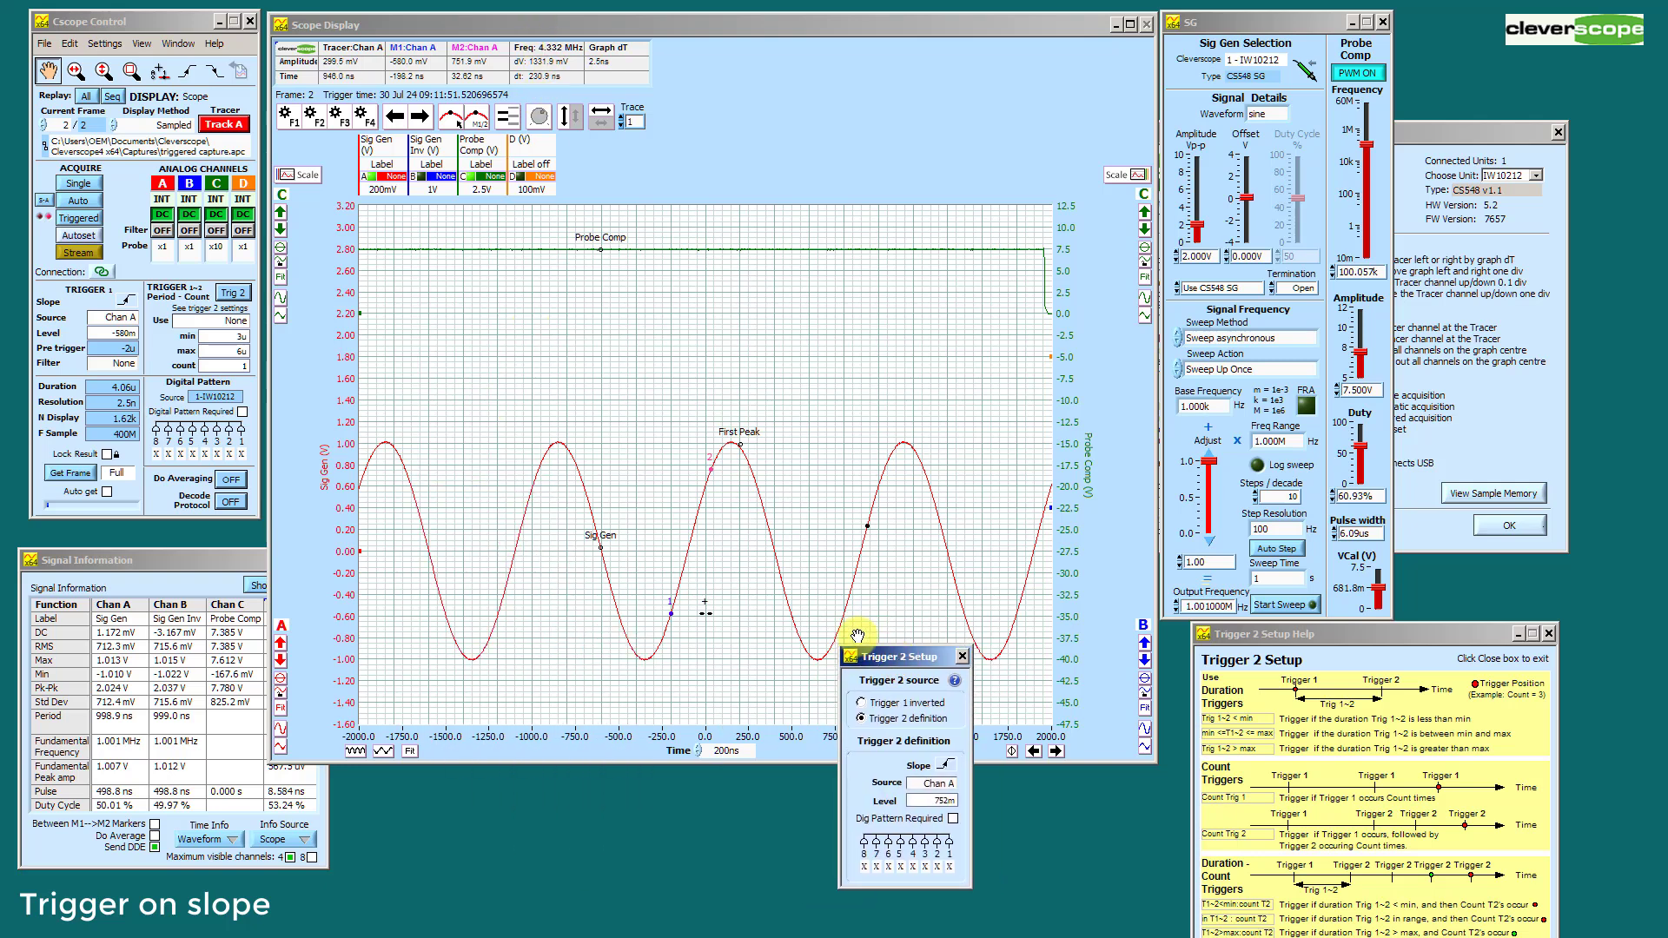
Set the Trigger 1~2 condition to min<T1~2<max with 100 ns minimum and 400 ns maximum, and start automatic acquisition.
left_click(228, 323)
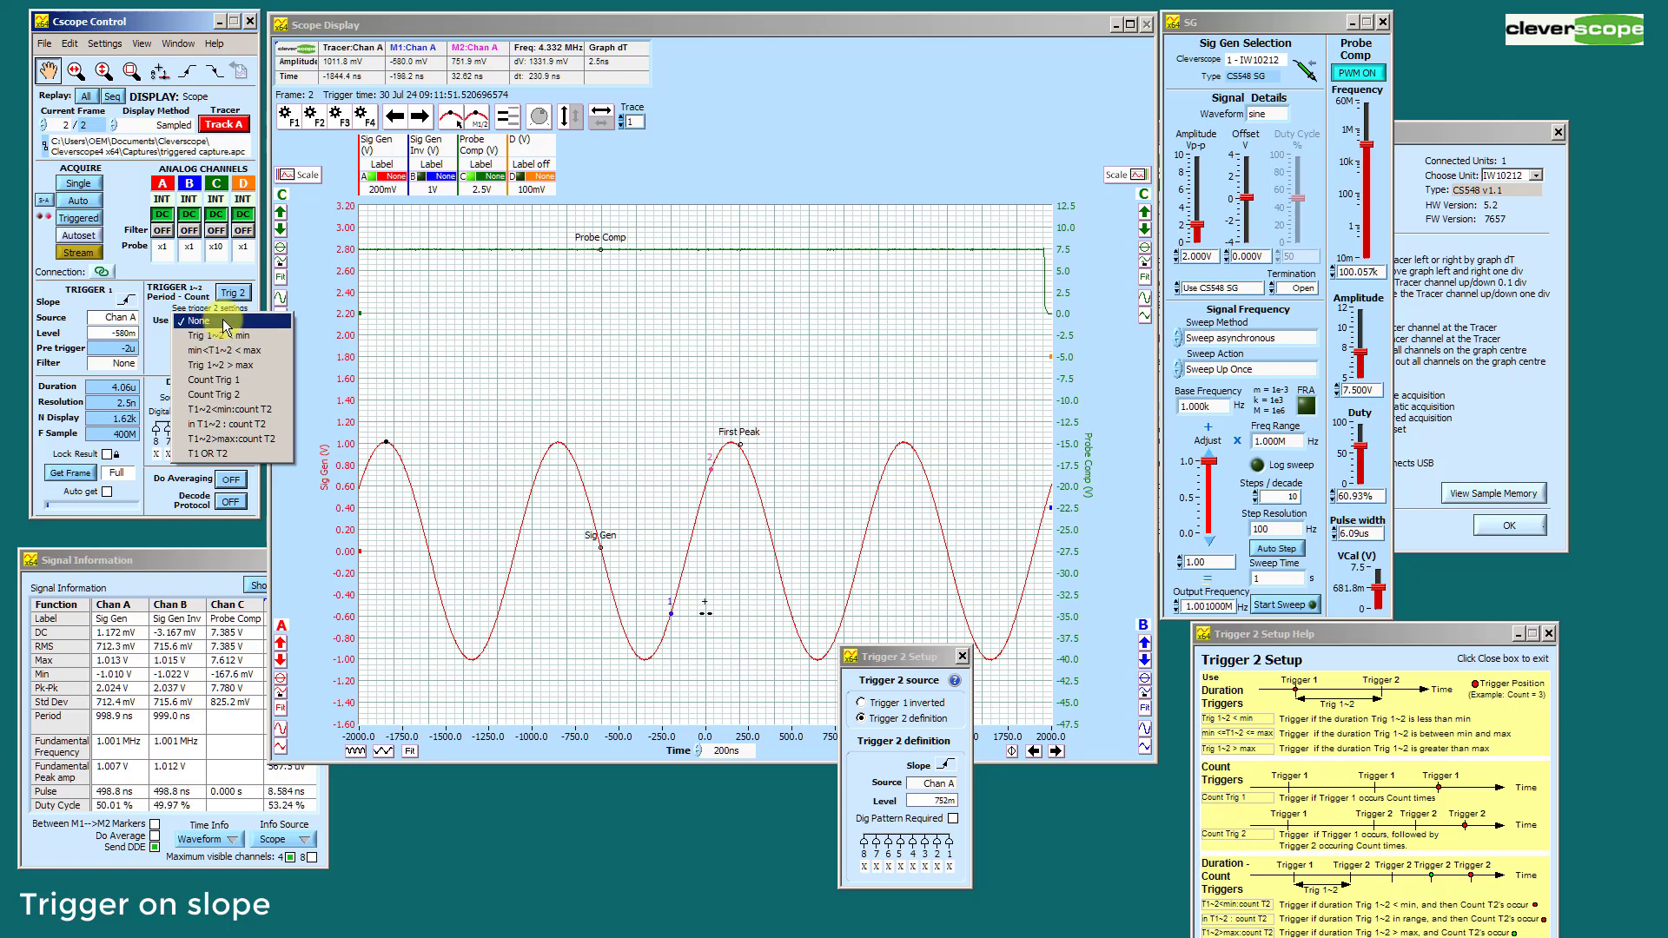
left_click(255, 358)
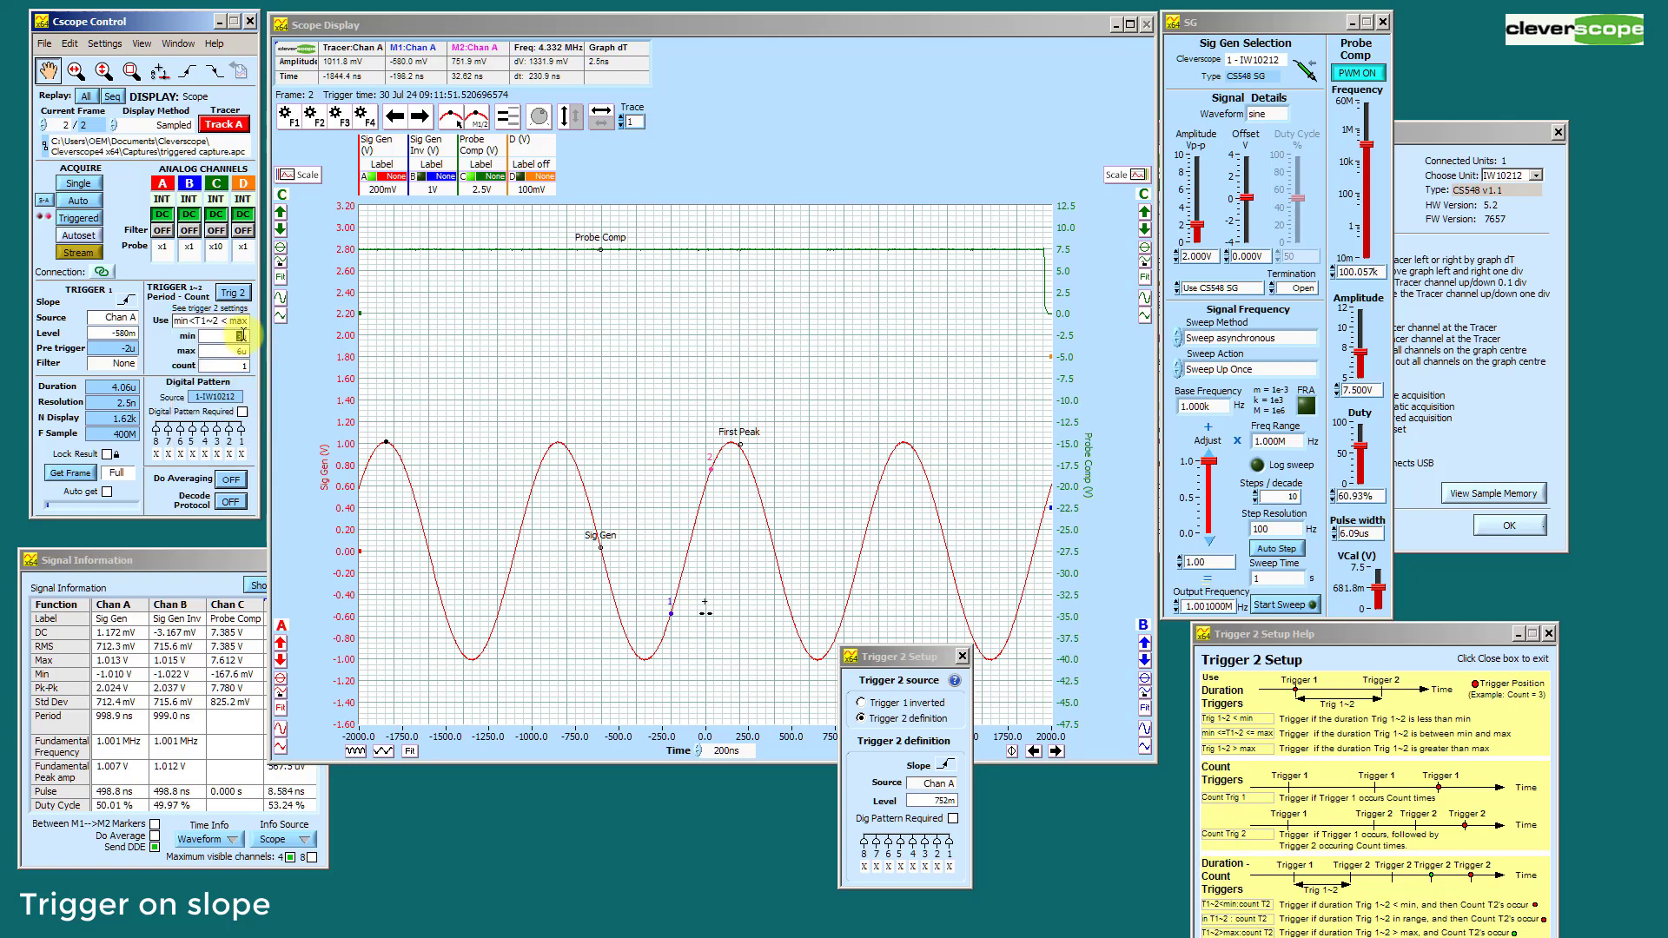
left_click_drag(222, 337, 261, 341)
left_click_drag(224, 351, 248, 352)
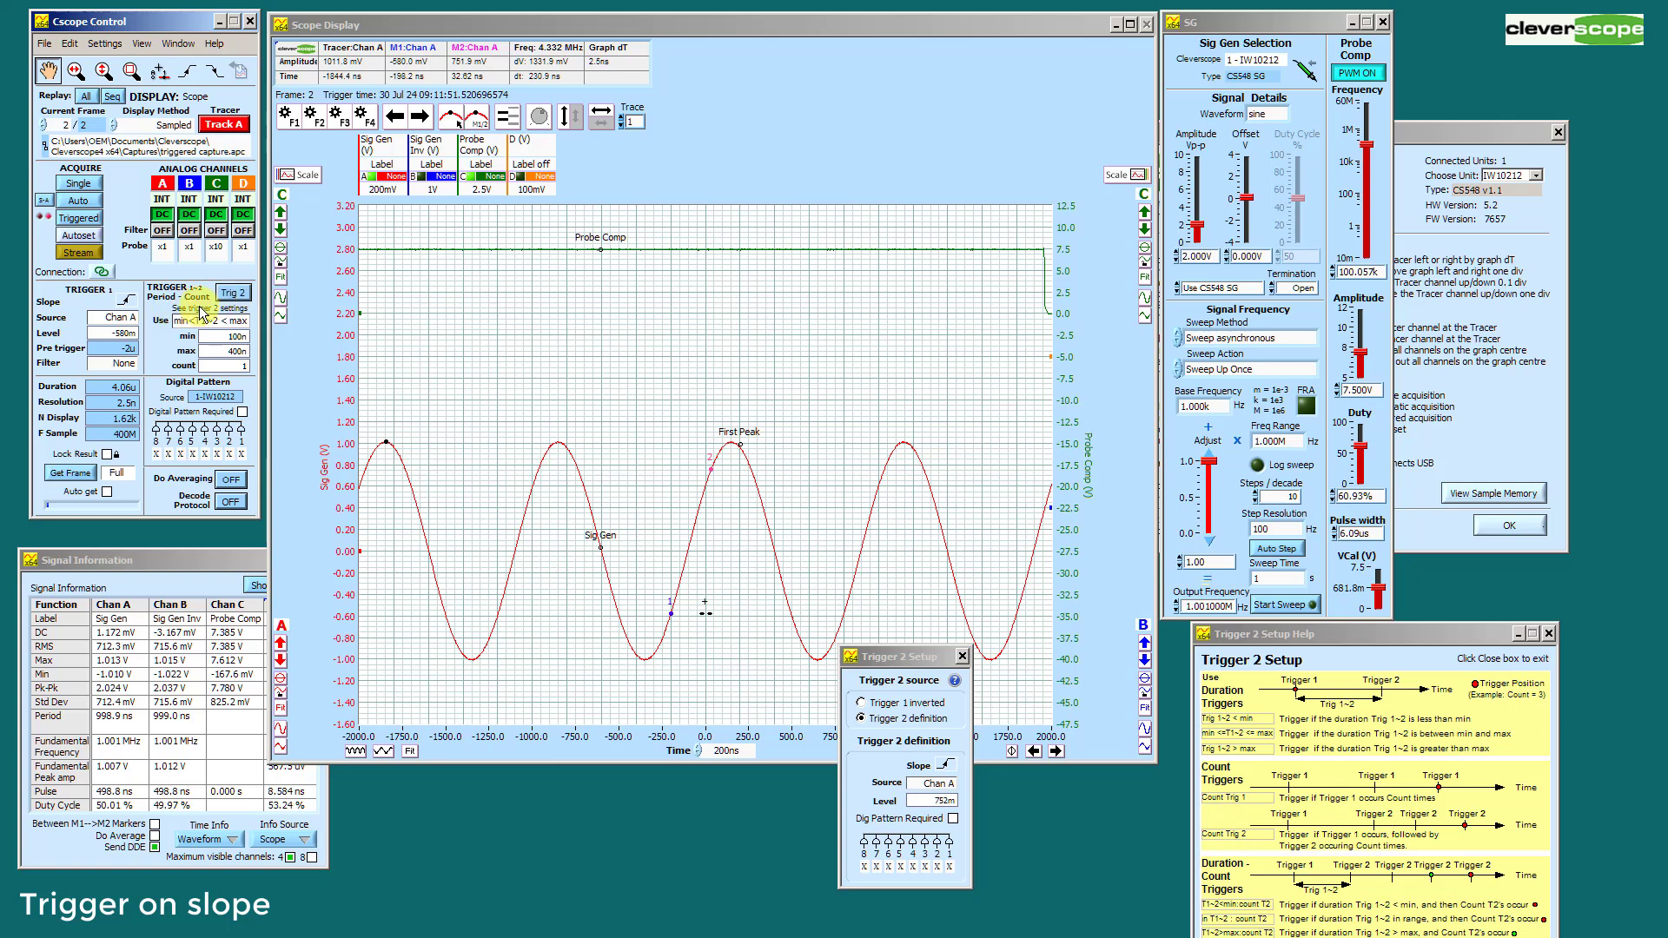
left_click(78, 204)
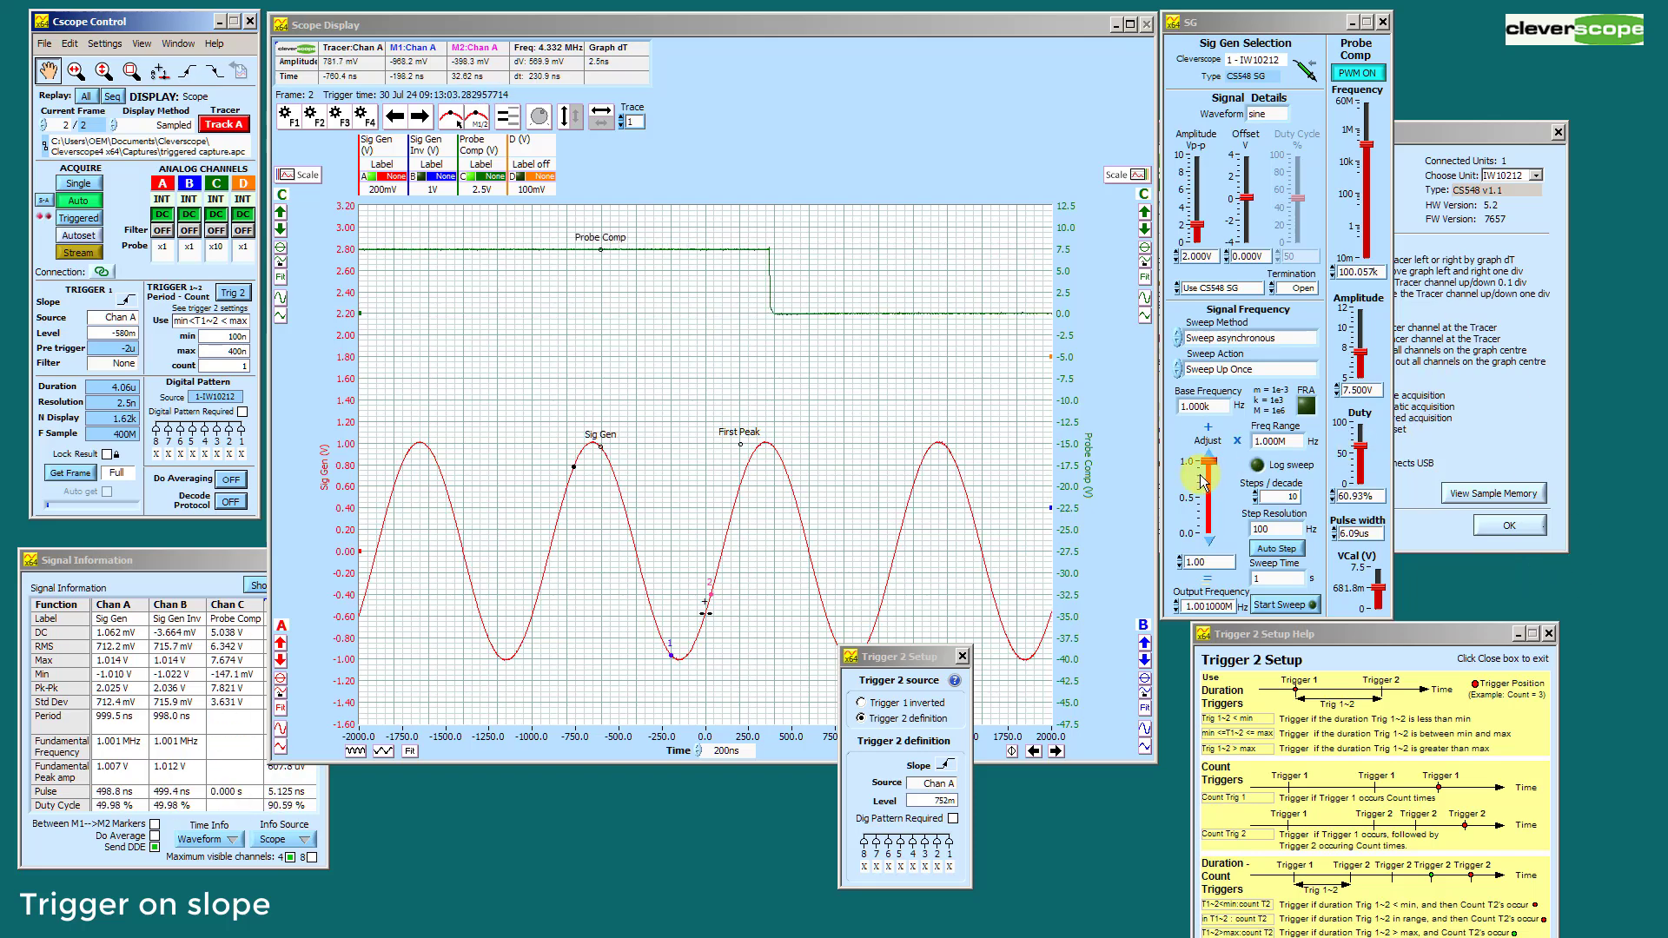
Set the signal generator's frequency range to 5 MHz and lower the frequency adjustment to 0.07.
double_click(1275, 441)
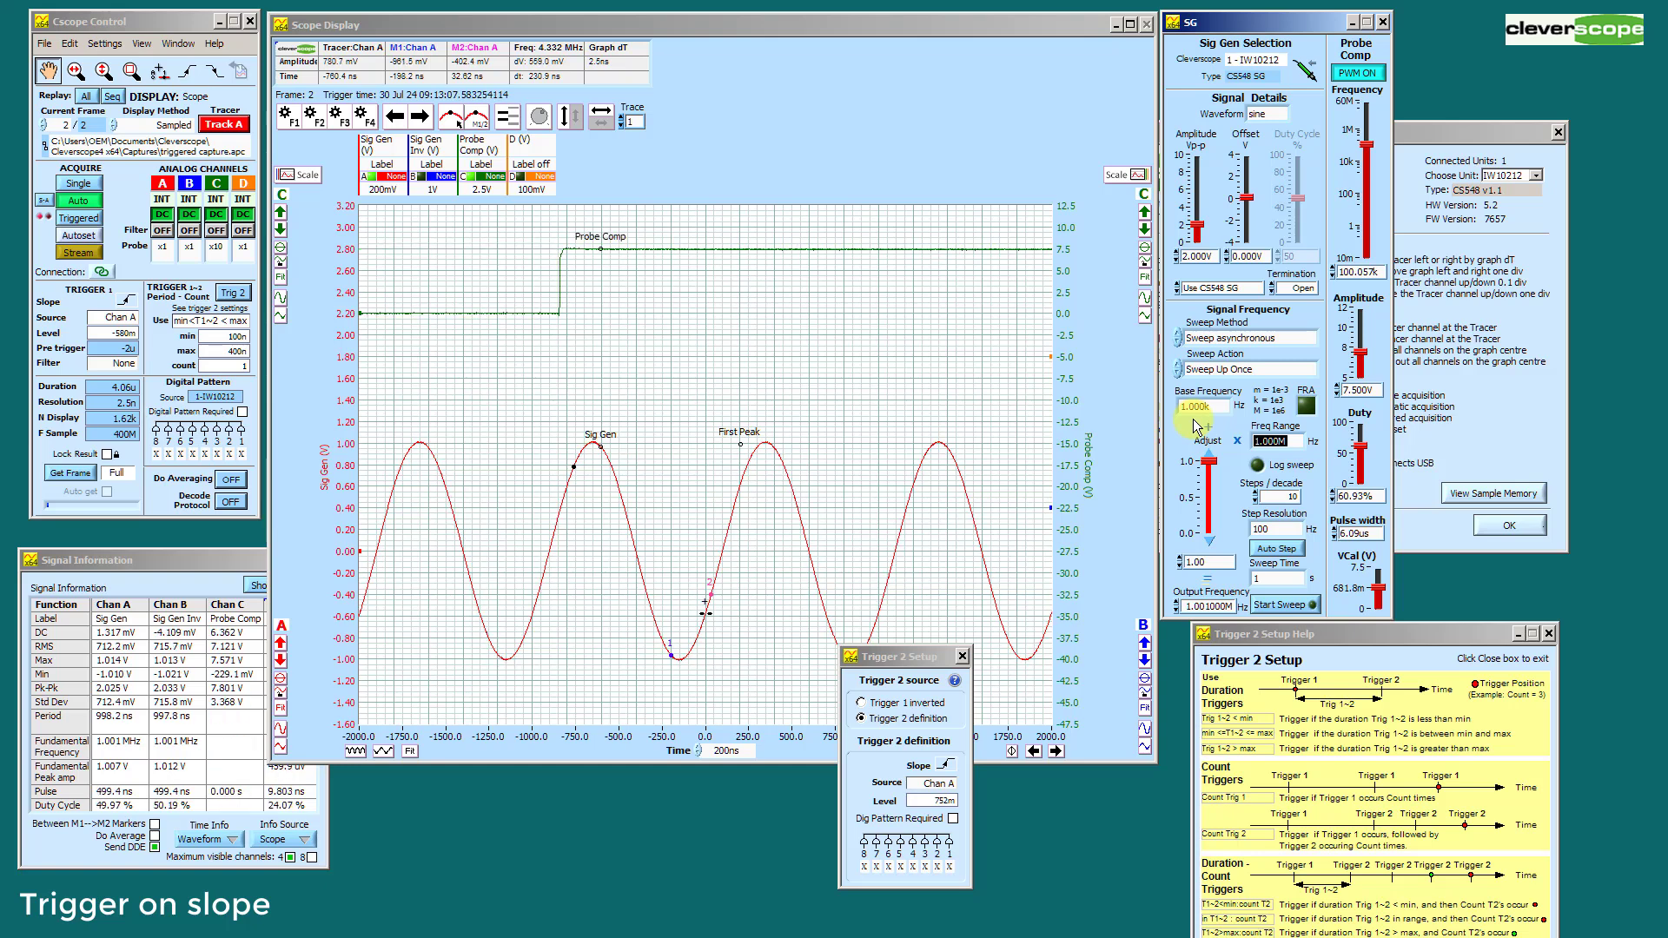
type("5")
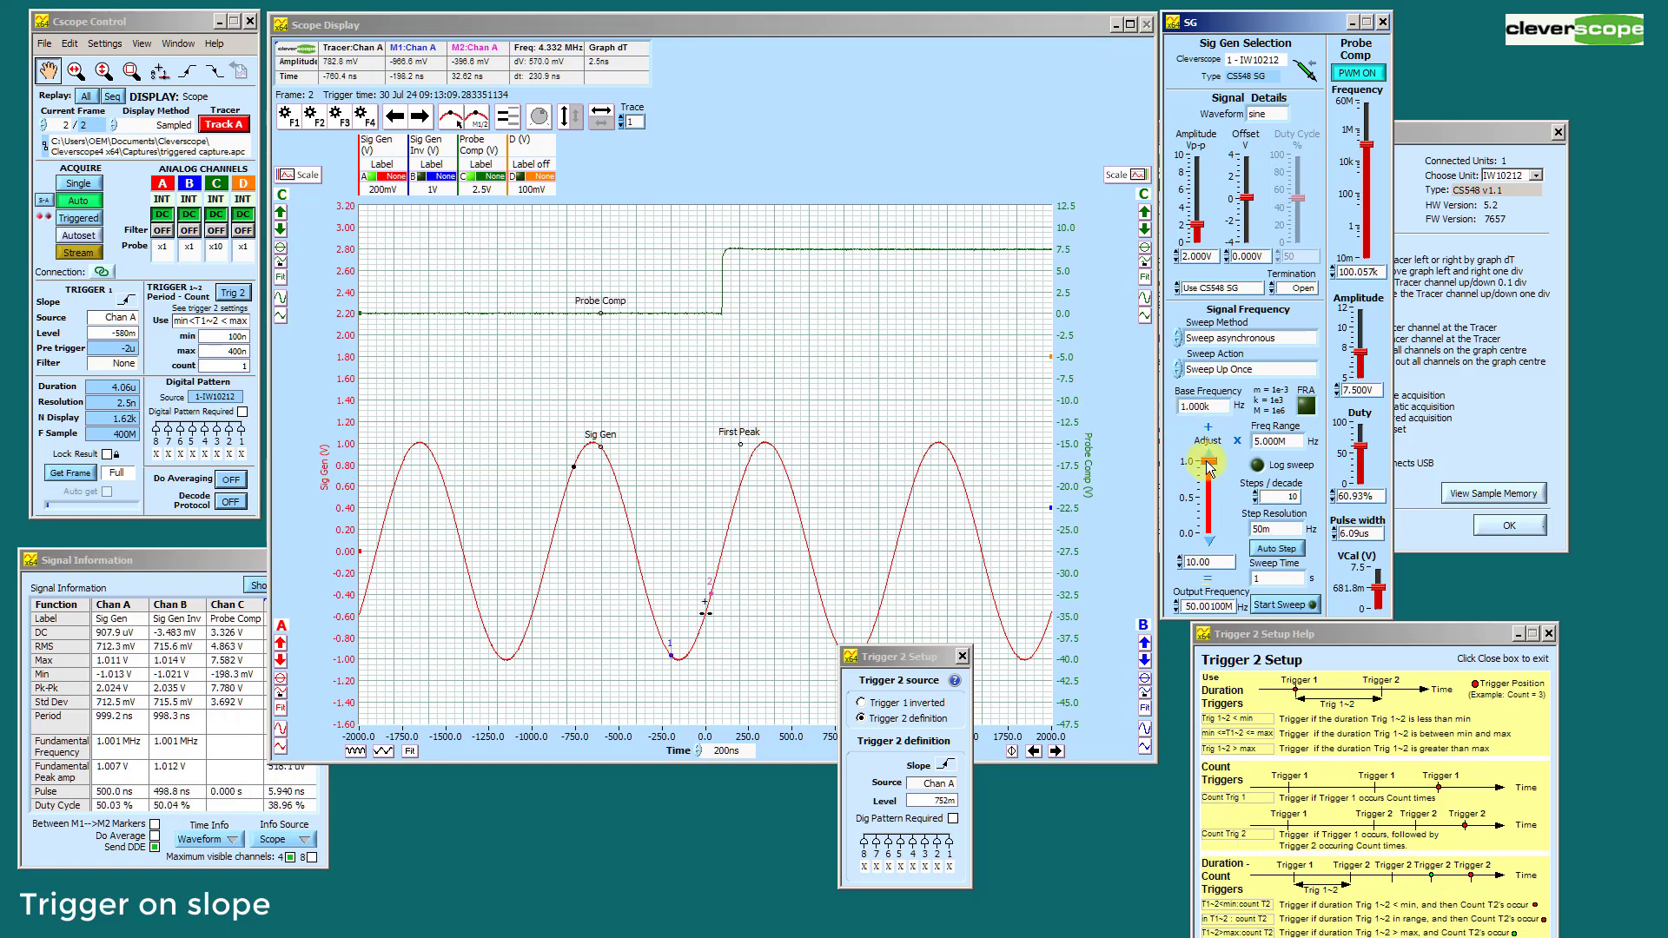
left_click_drag(1209, 466, 1204, 524)
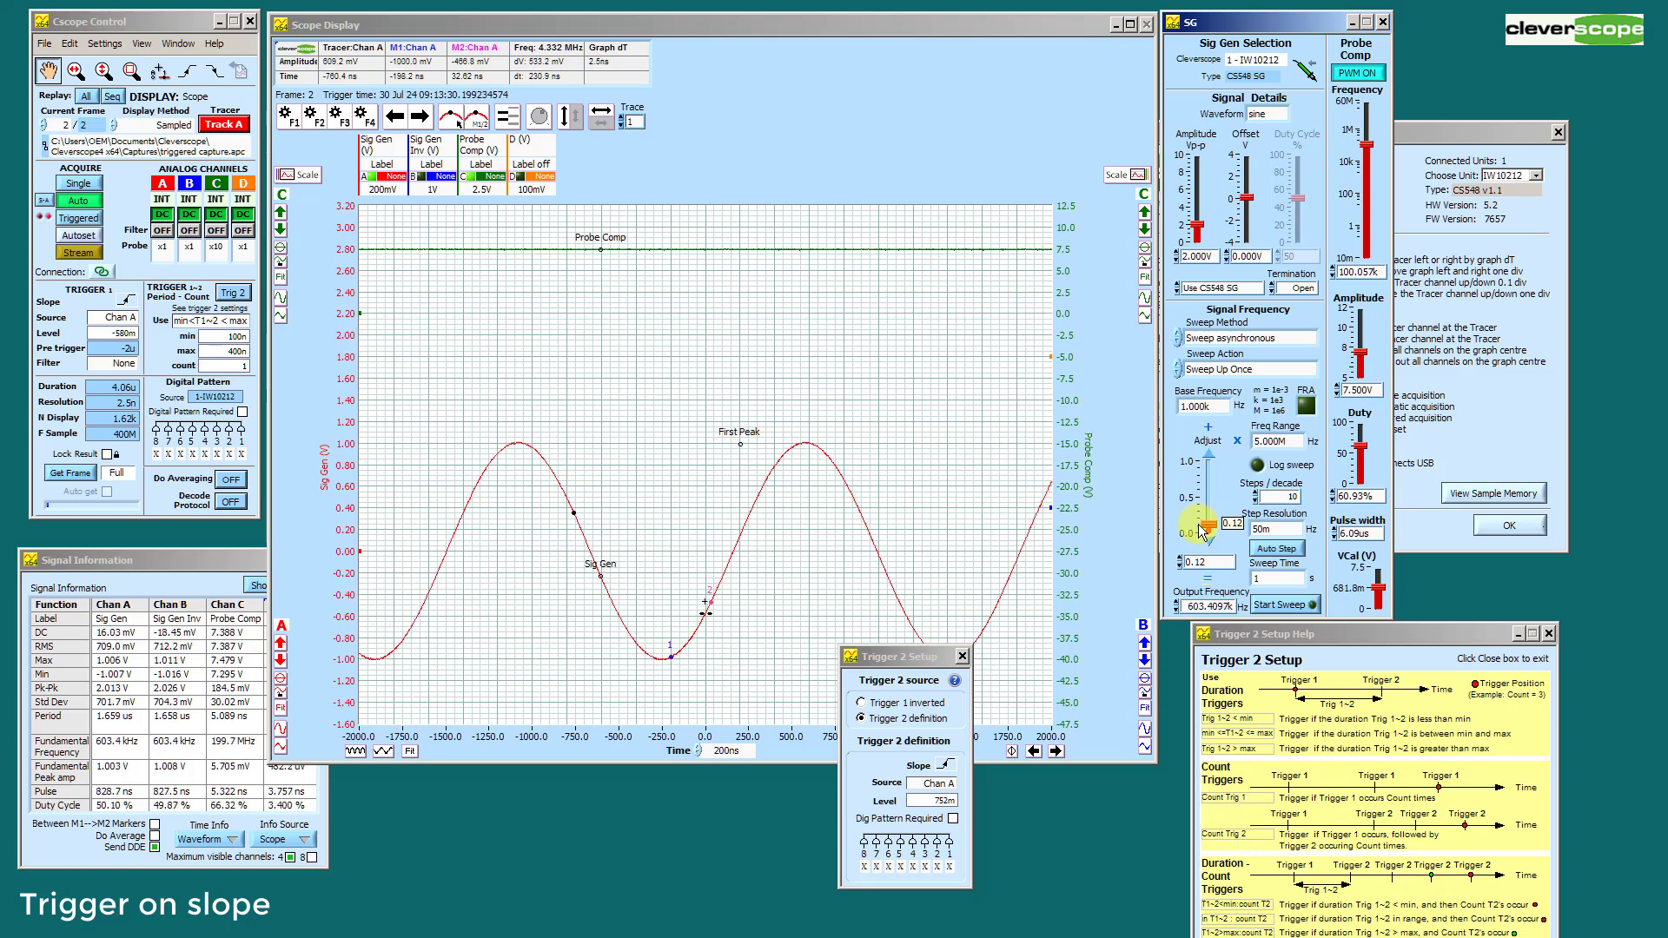
left_click_drag(1202, 528, 1203, 534)
Measure the time between the two trigger levels with marker 1 at about 2.5 ns and marker 2 at about 404 ns.
left_click(695, 645)
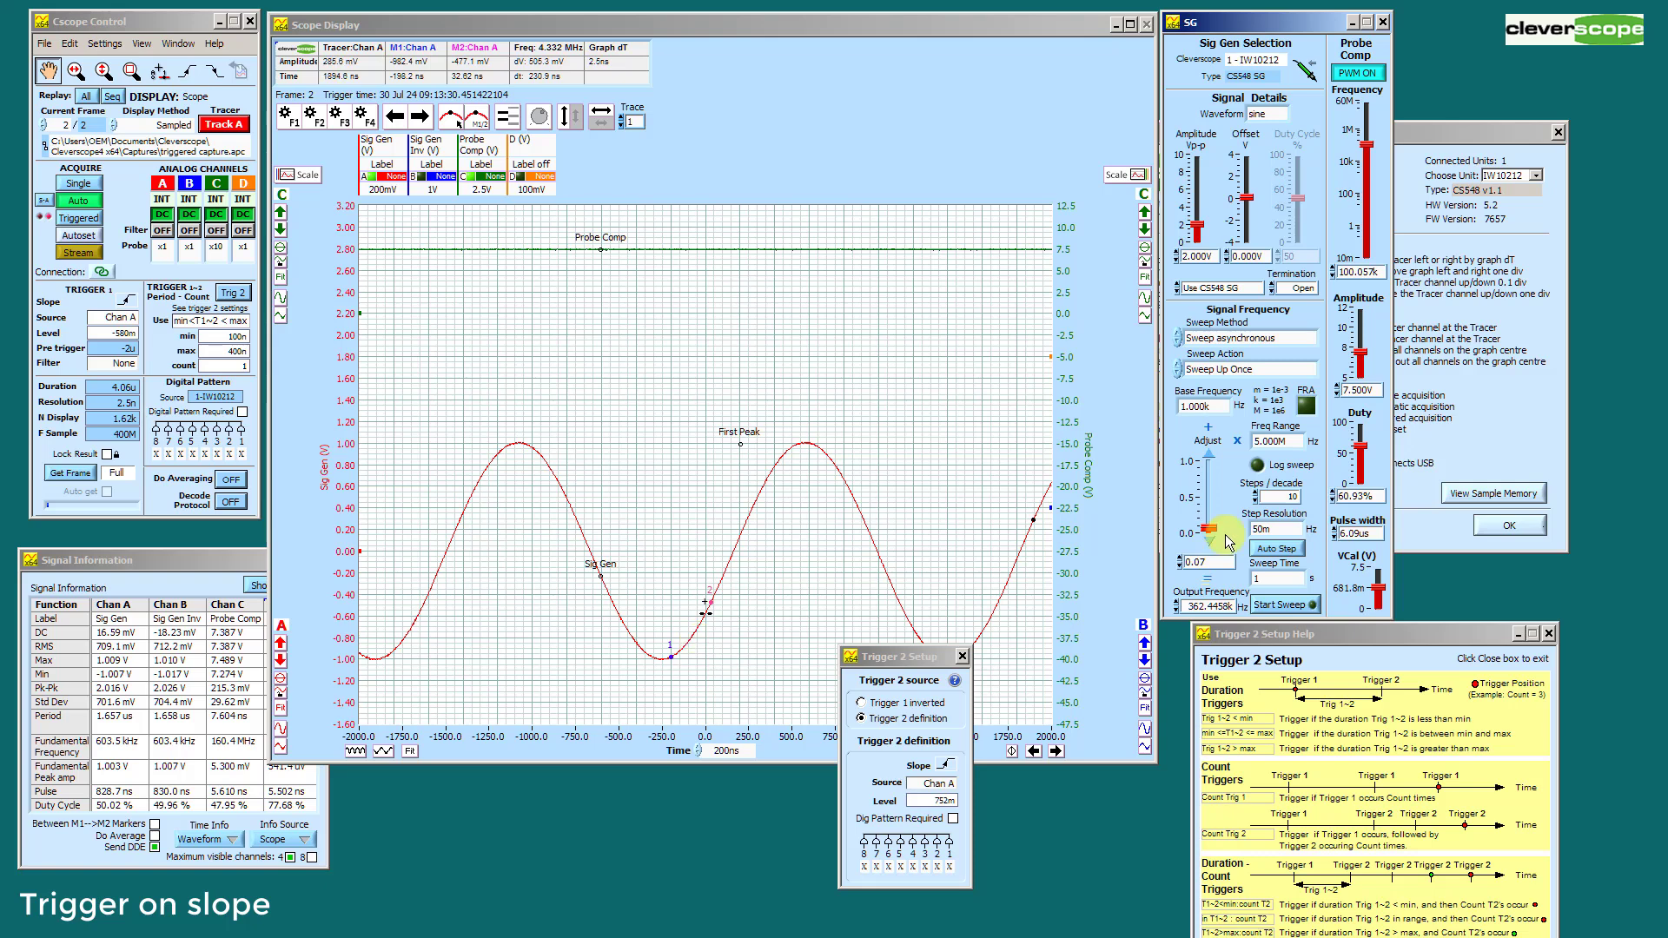
left_click(706, 633)
mouse_move(705, 633)
left_mouse_down()
mouse_move(730, 547)
mouse_move(775, 506)
left_mouse_up()
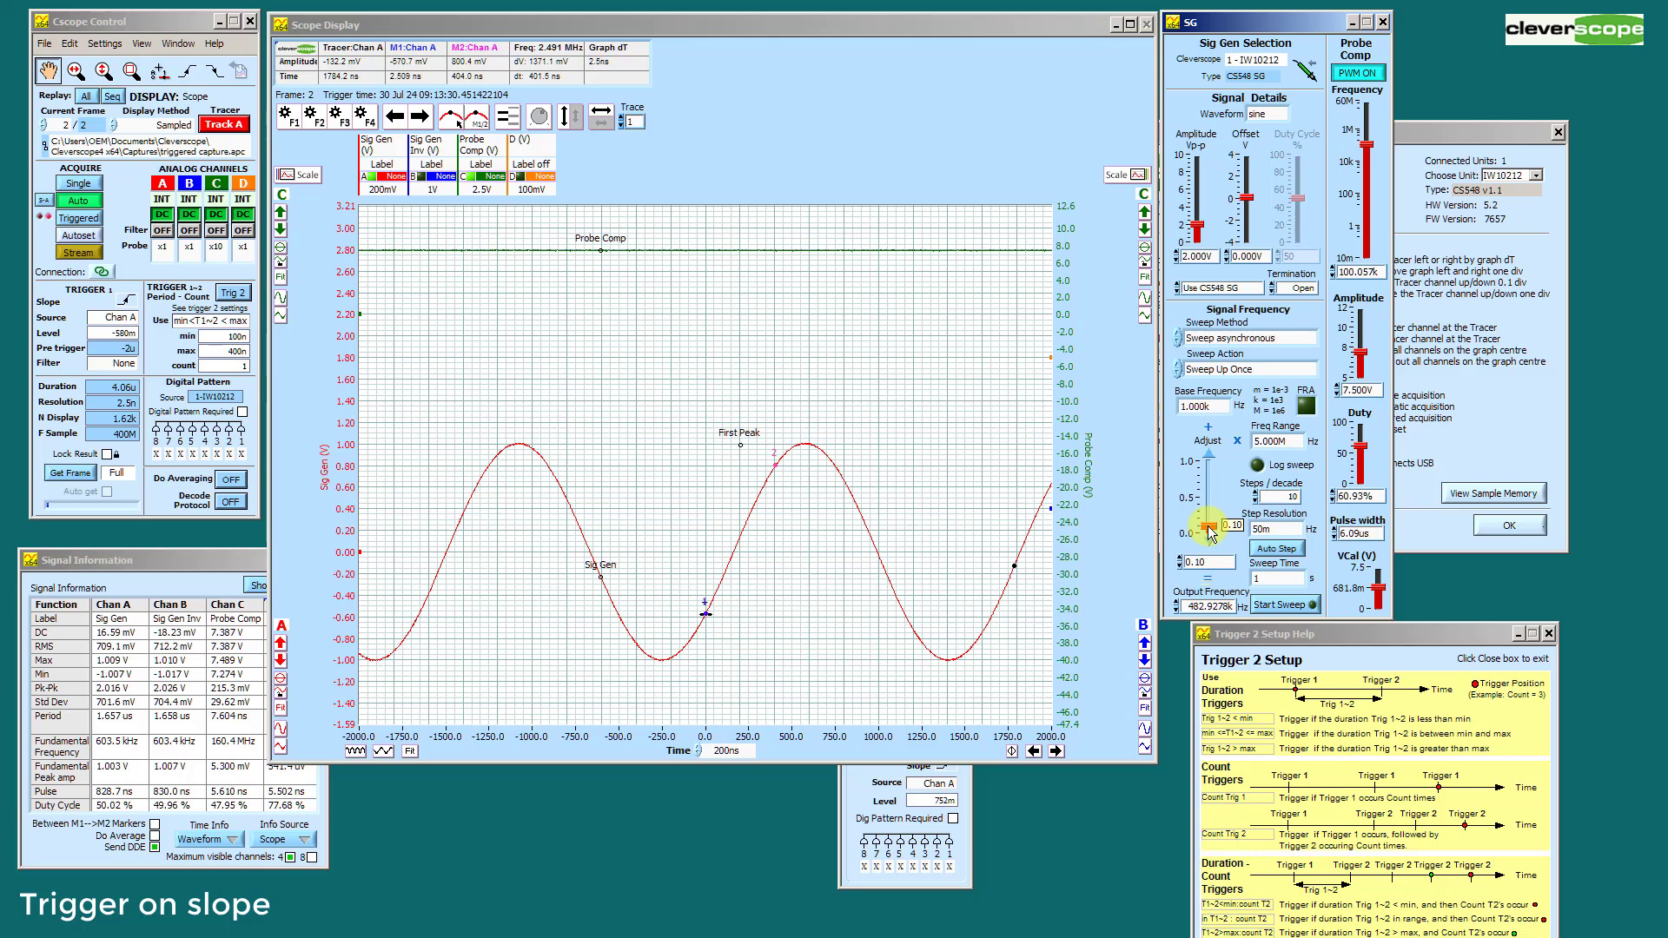
Raise the generator's frequency adjustment to 0.55 and measure the rising edge with markers at about 2.5 ns and 93 ns.
left_click_drag(1211, 530, 1257, 500)
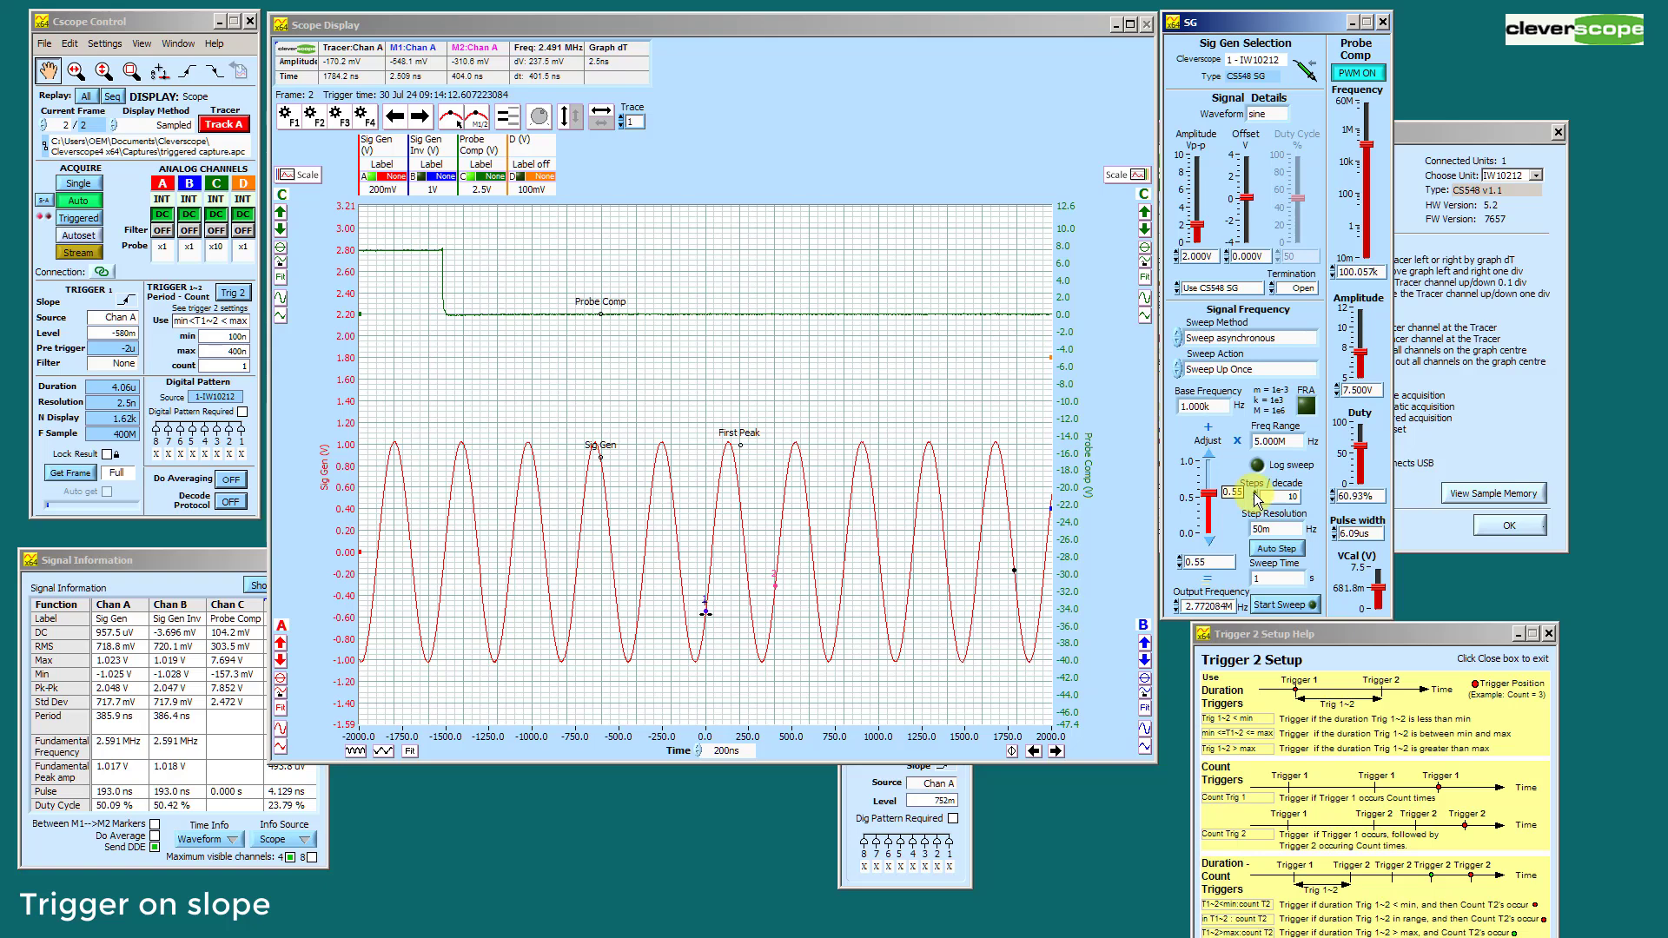
left_click(705, 641)
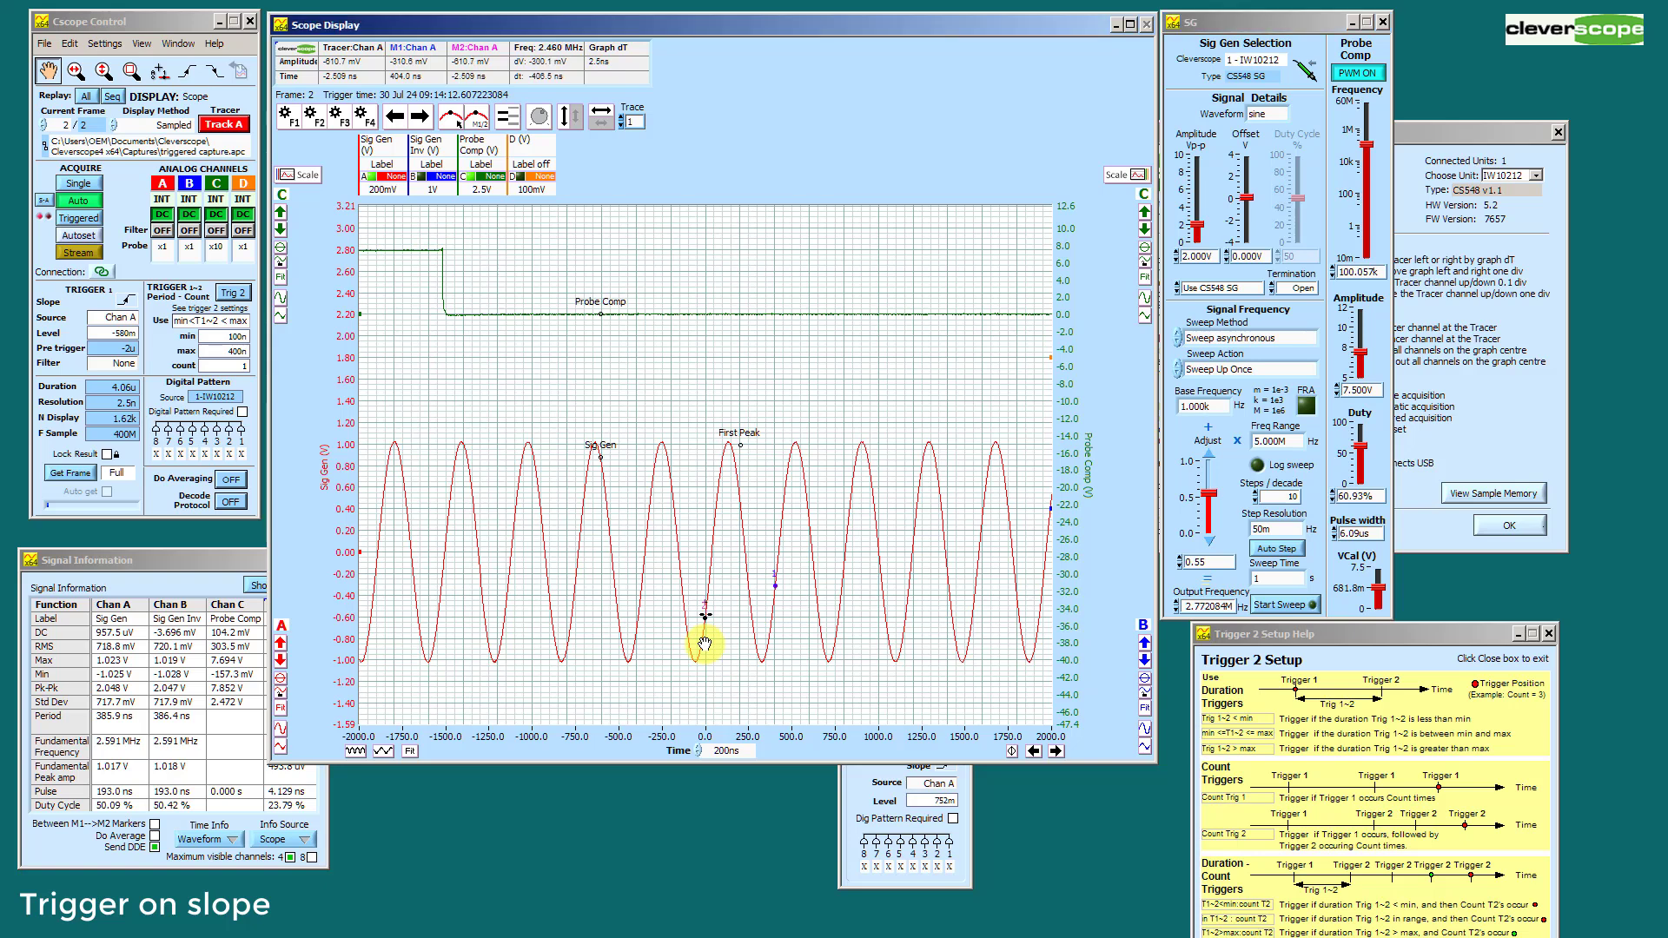
left_click(721, 584)
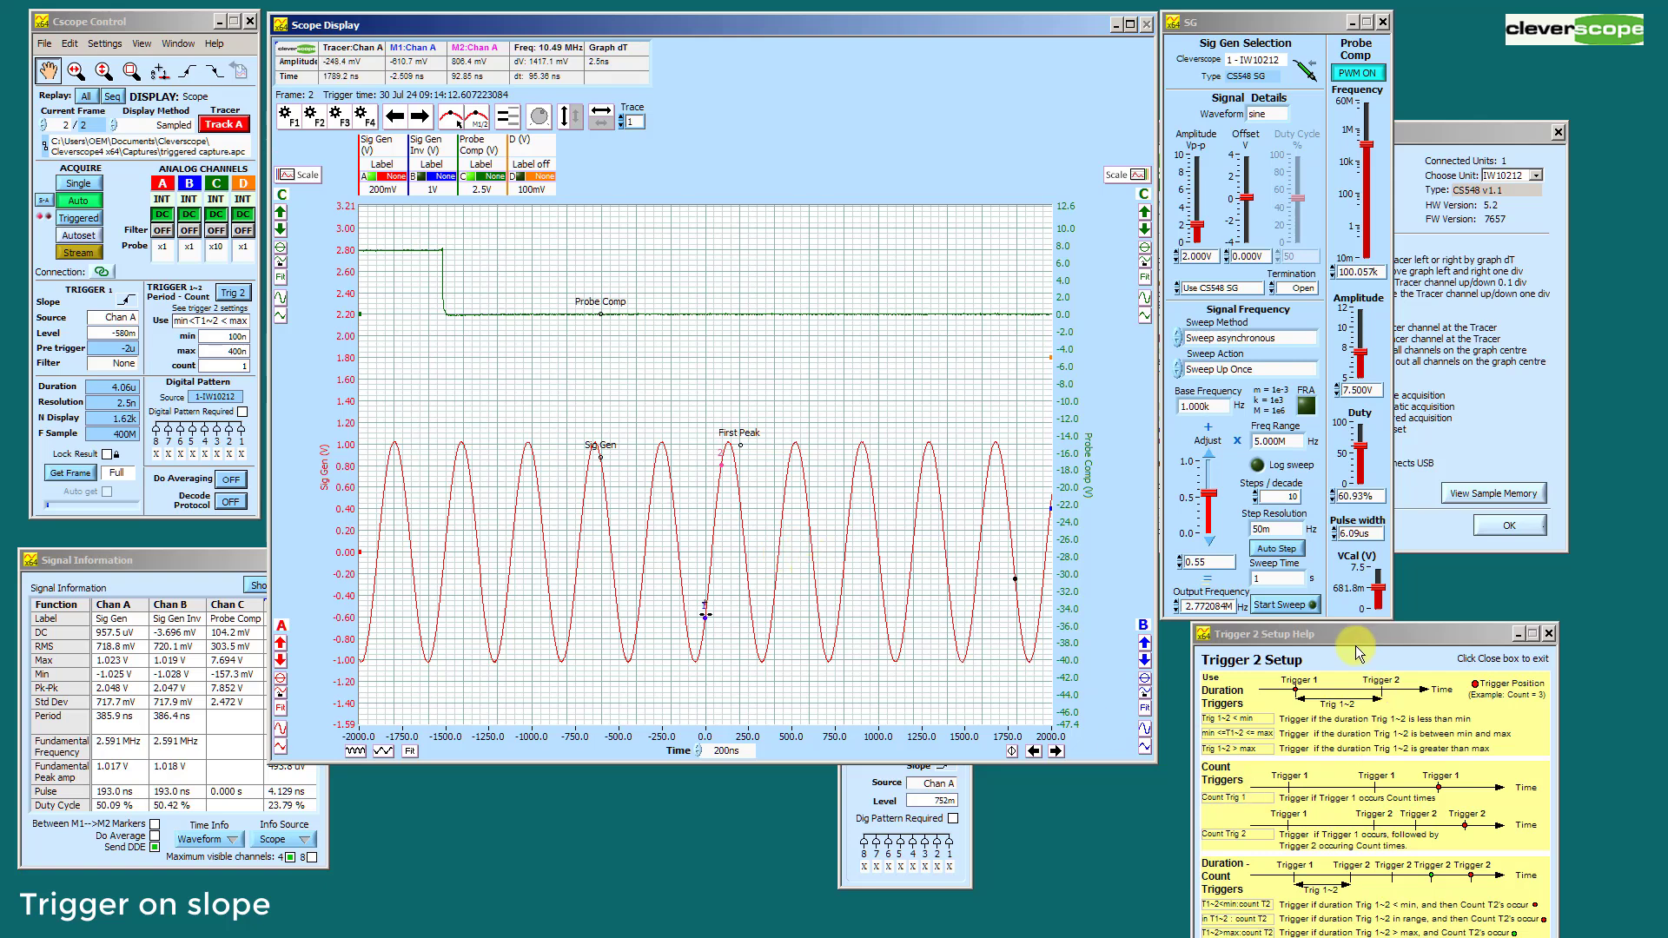
Review the available Trigger 1~2 duration and count conditions.
left_click(188, 324)
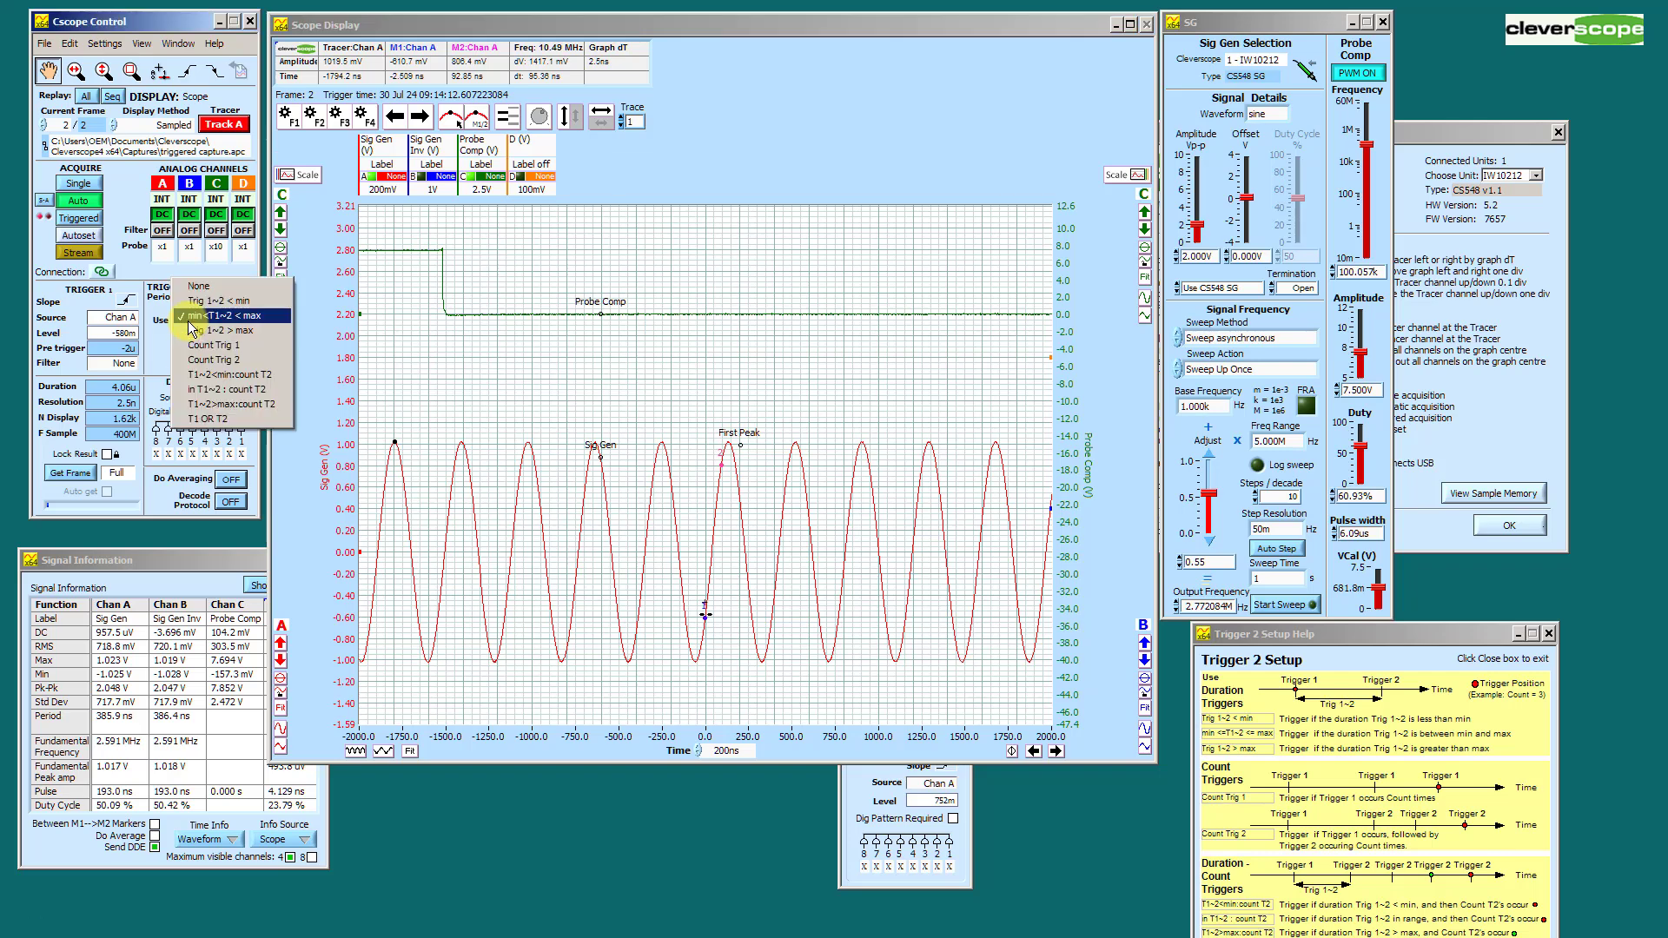
left_click(189, 322)
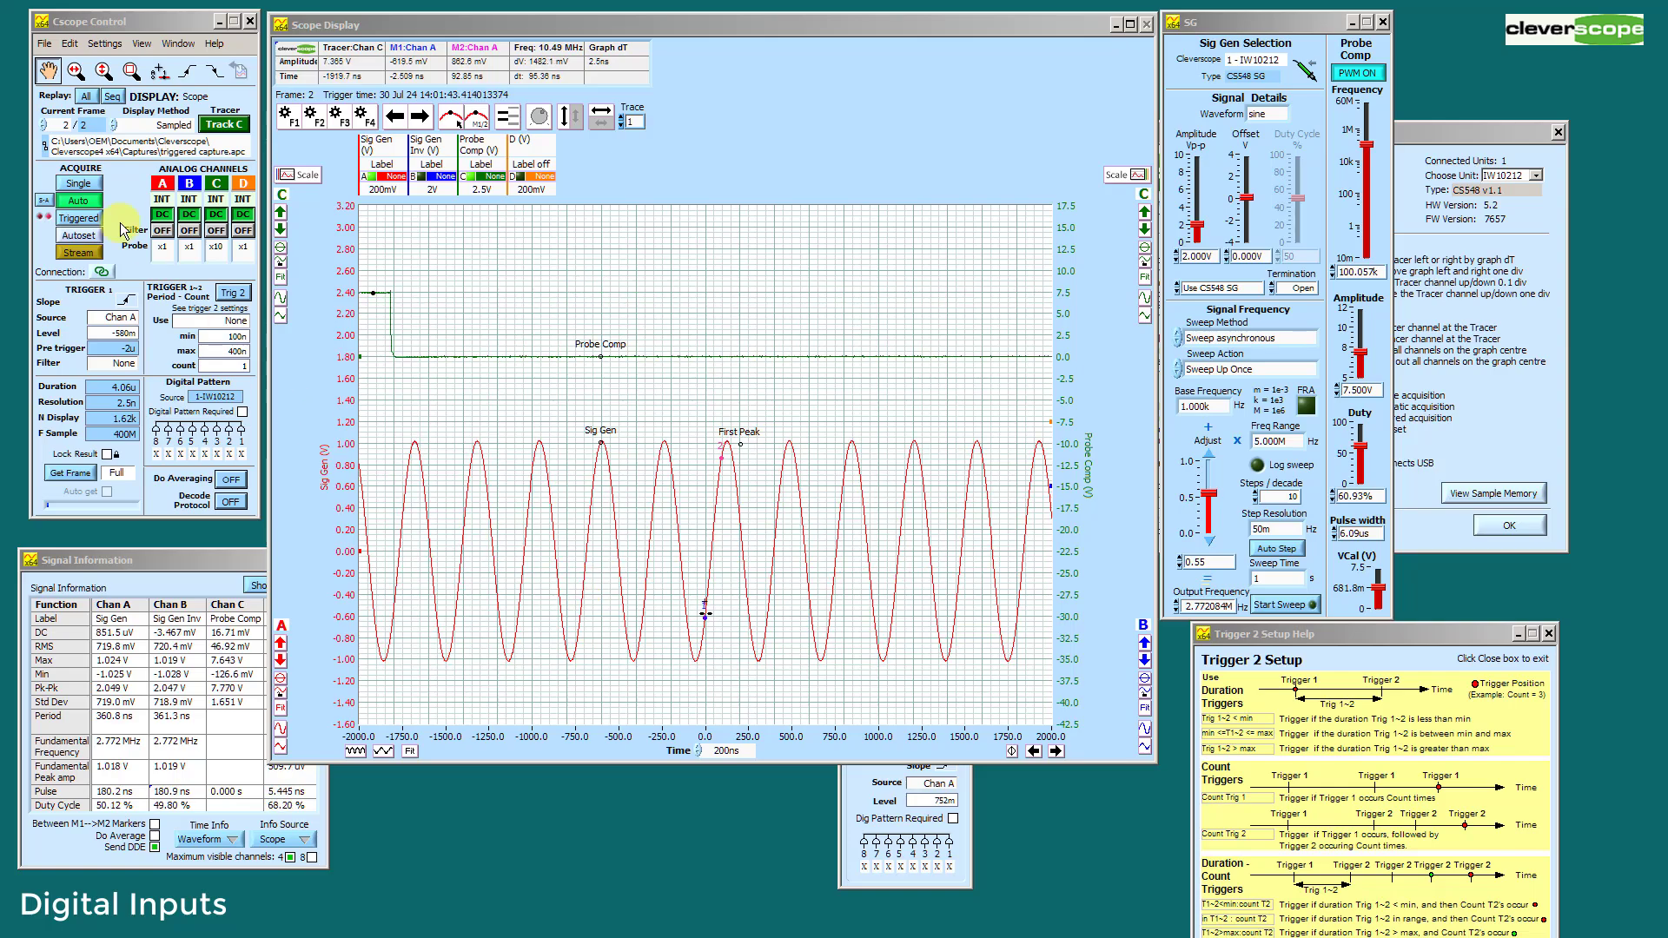
Show the digital inputs above the scope graph and hide inputs 5 to 8, leaving In 1 to In 4.
left_click(142, 44)
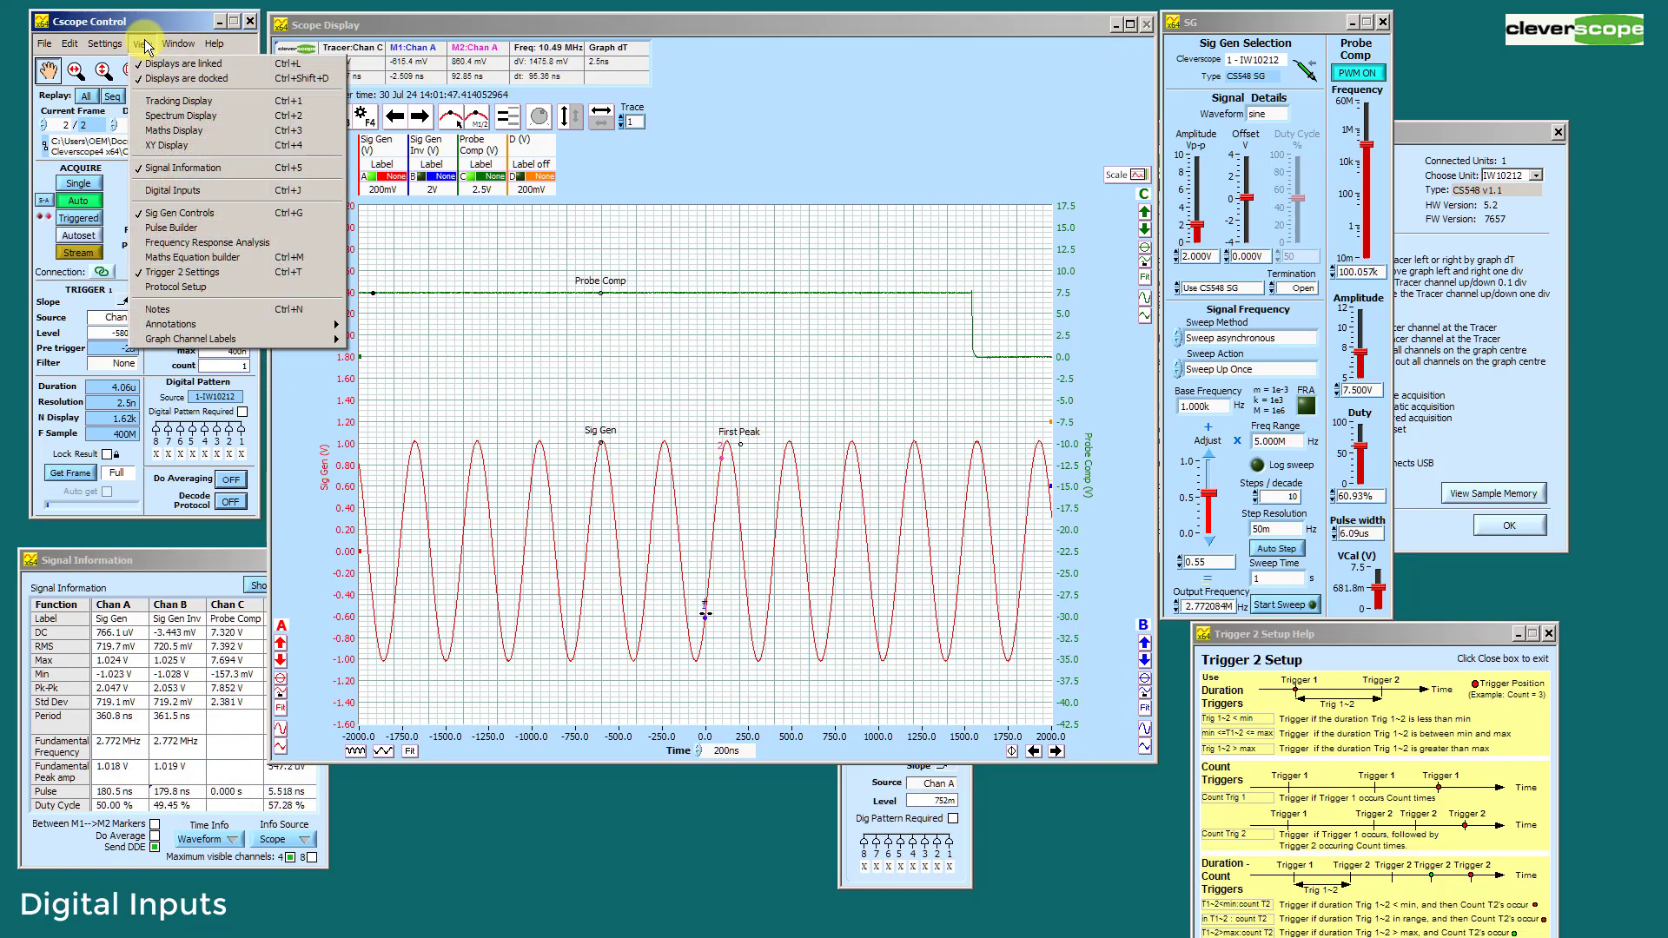
left_click(149, 190)
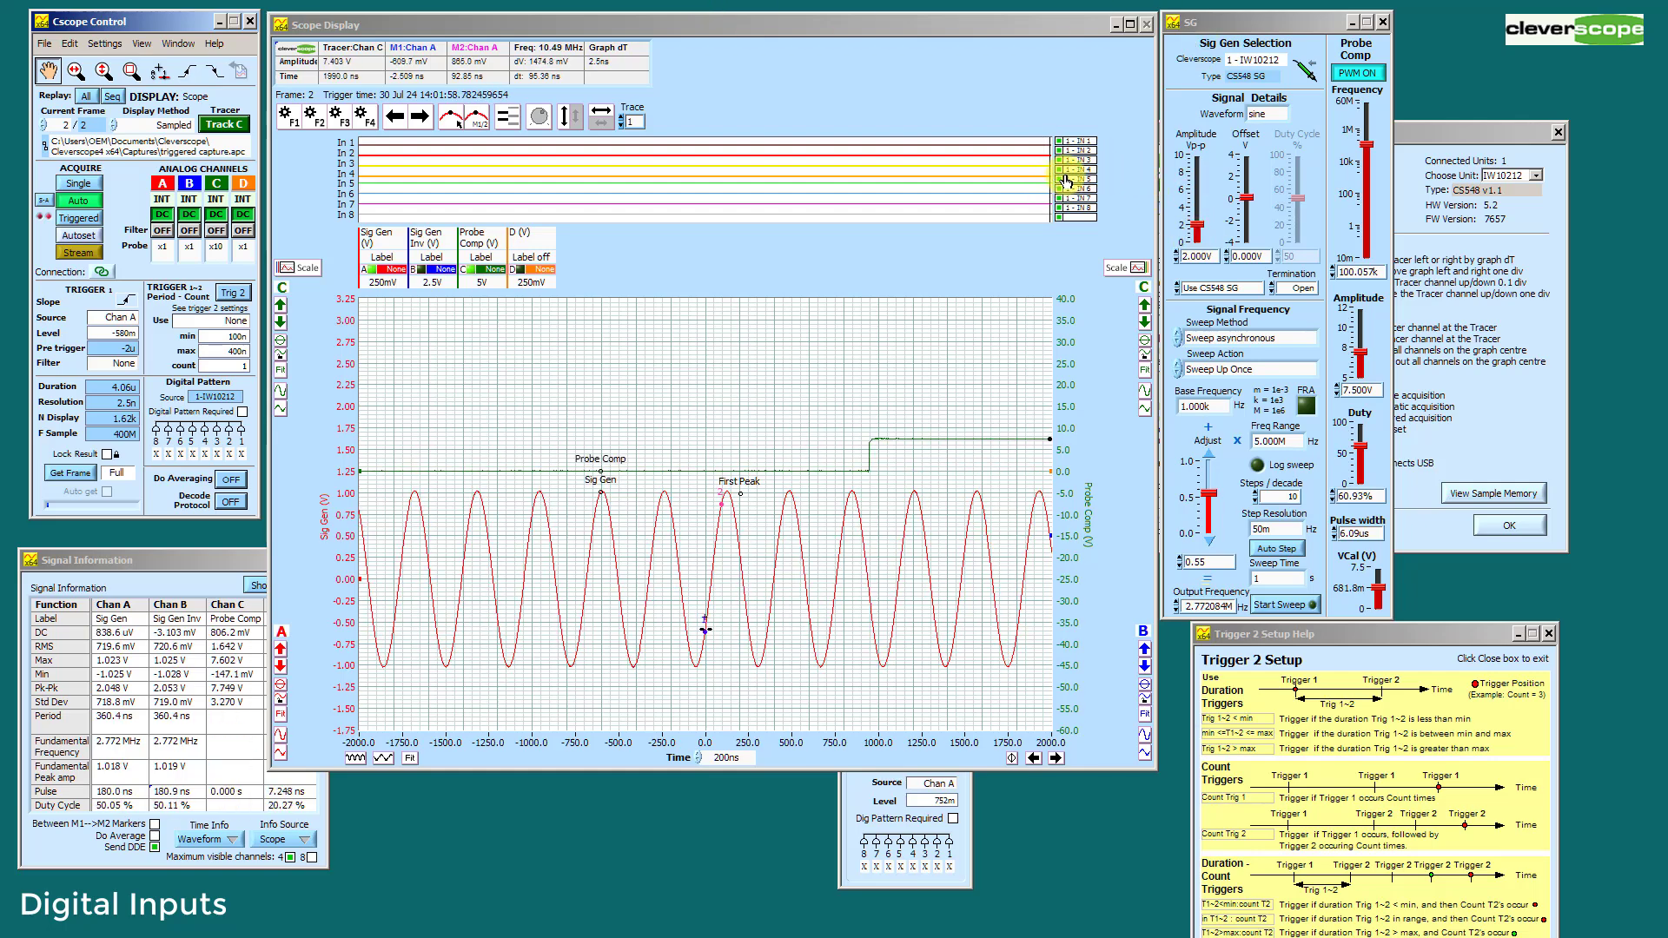
left_click(1060, 180)
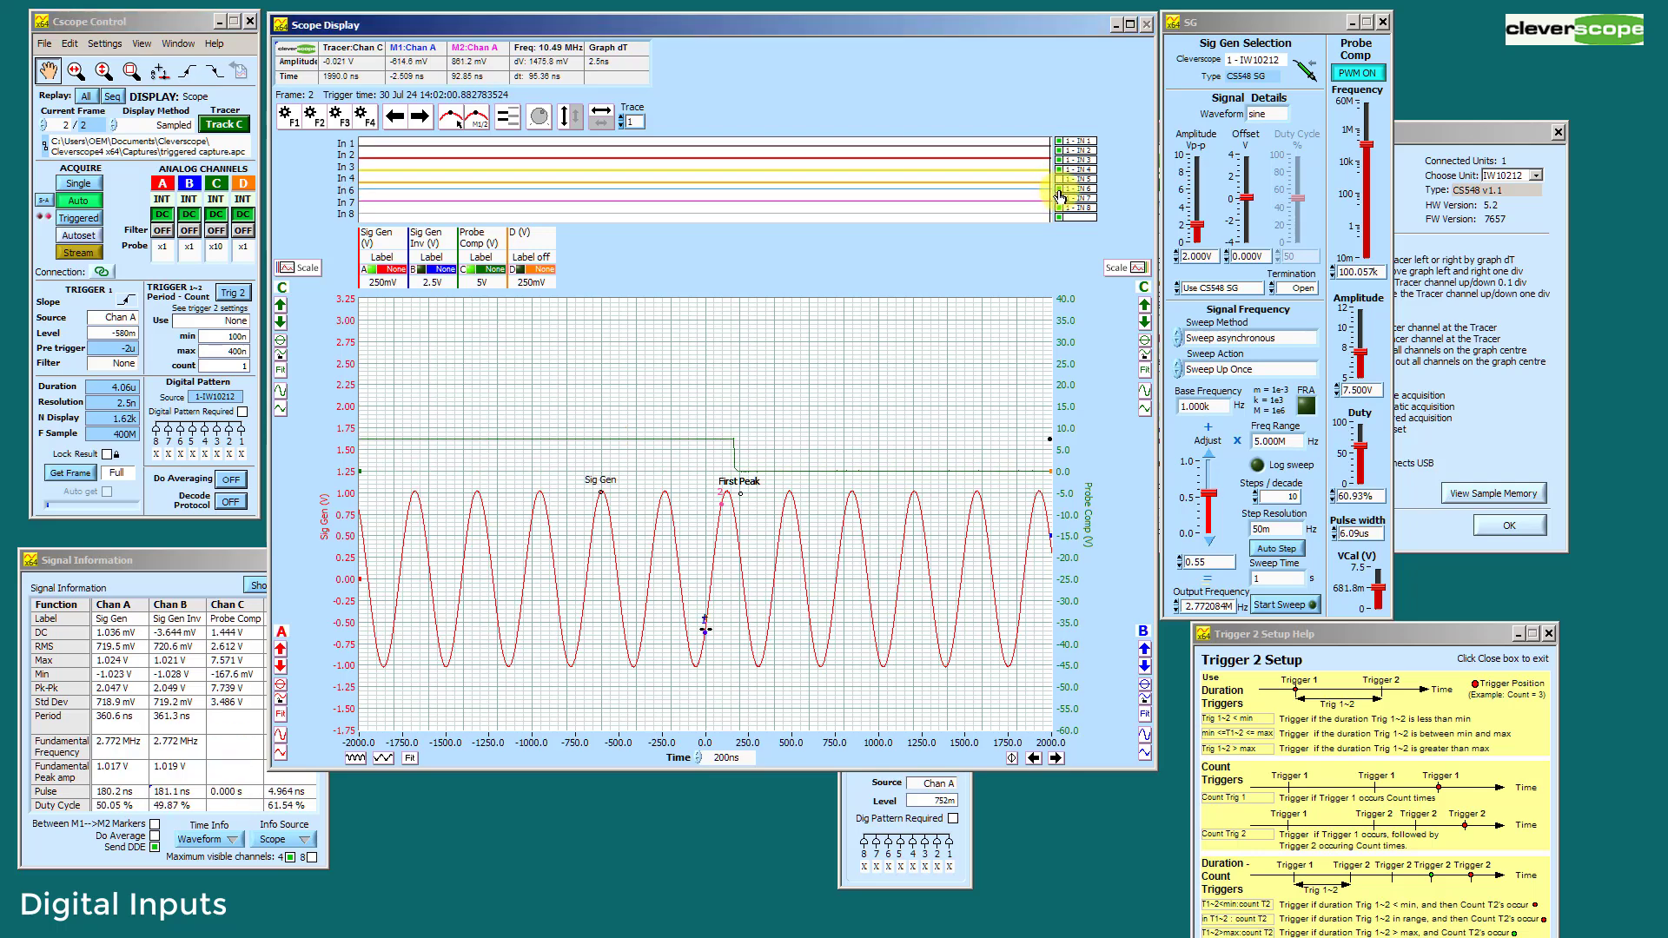
left_click(1060, 198)
left_click(1060, 189)
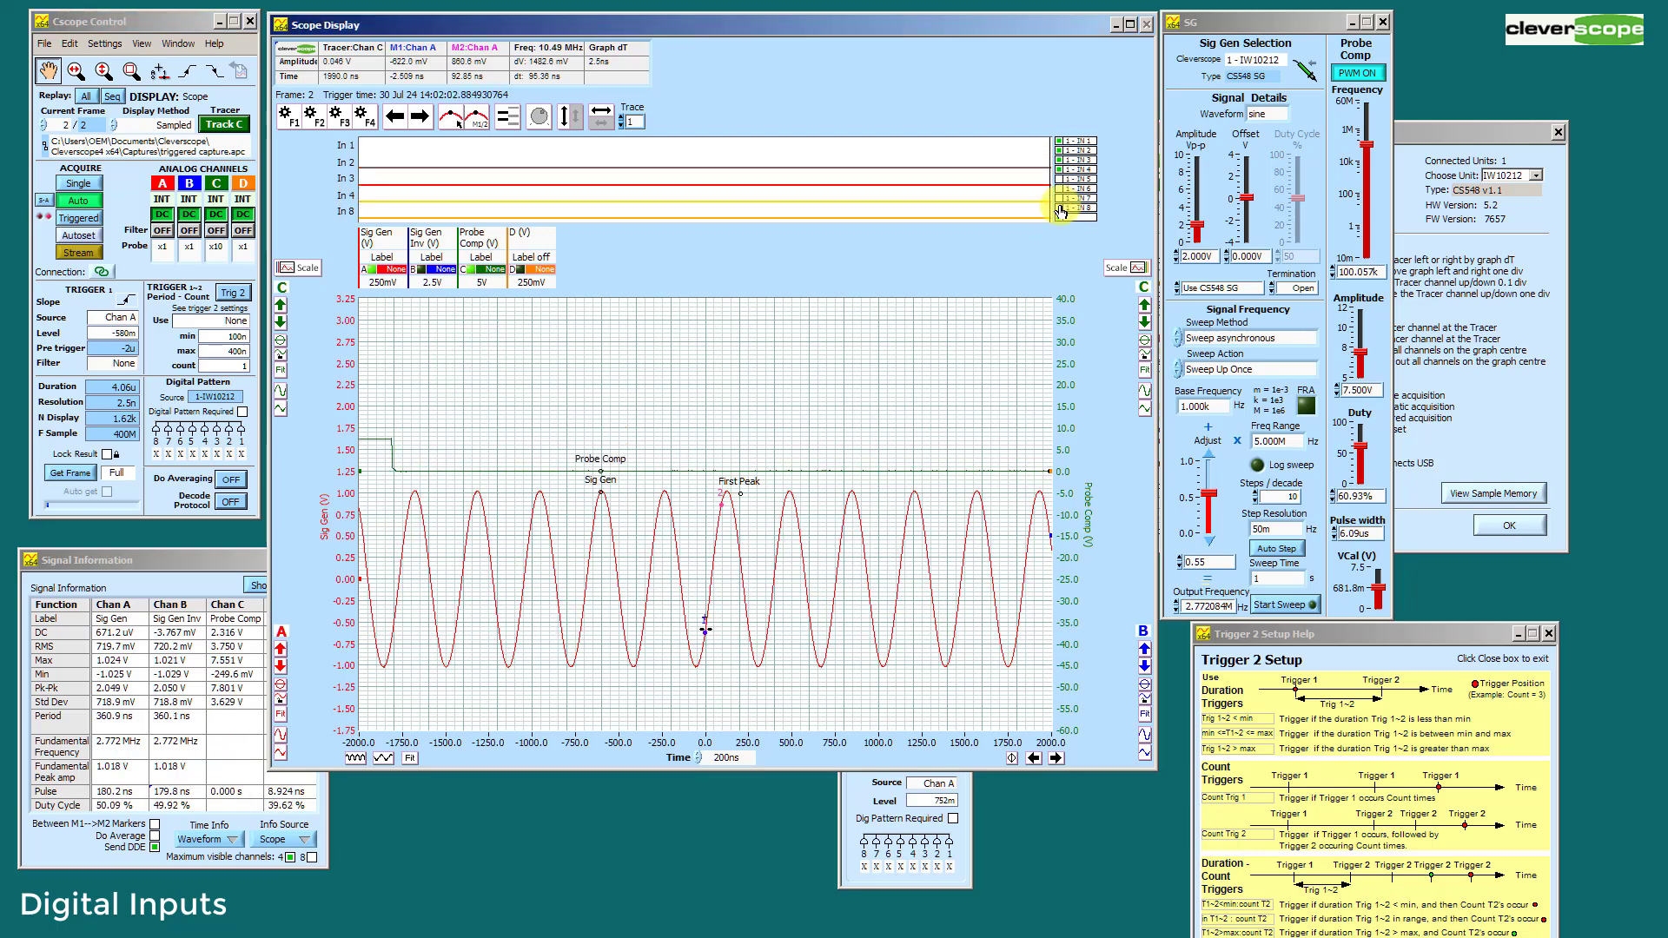
left_click(1060, 208)
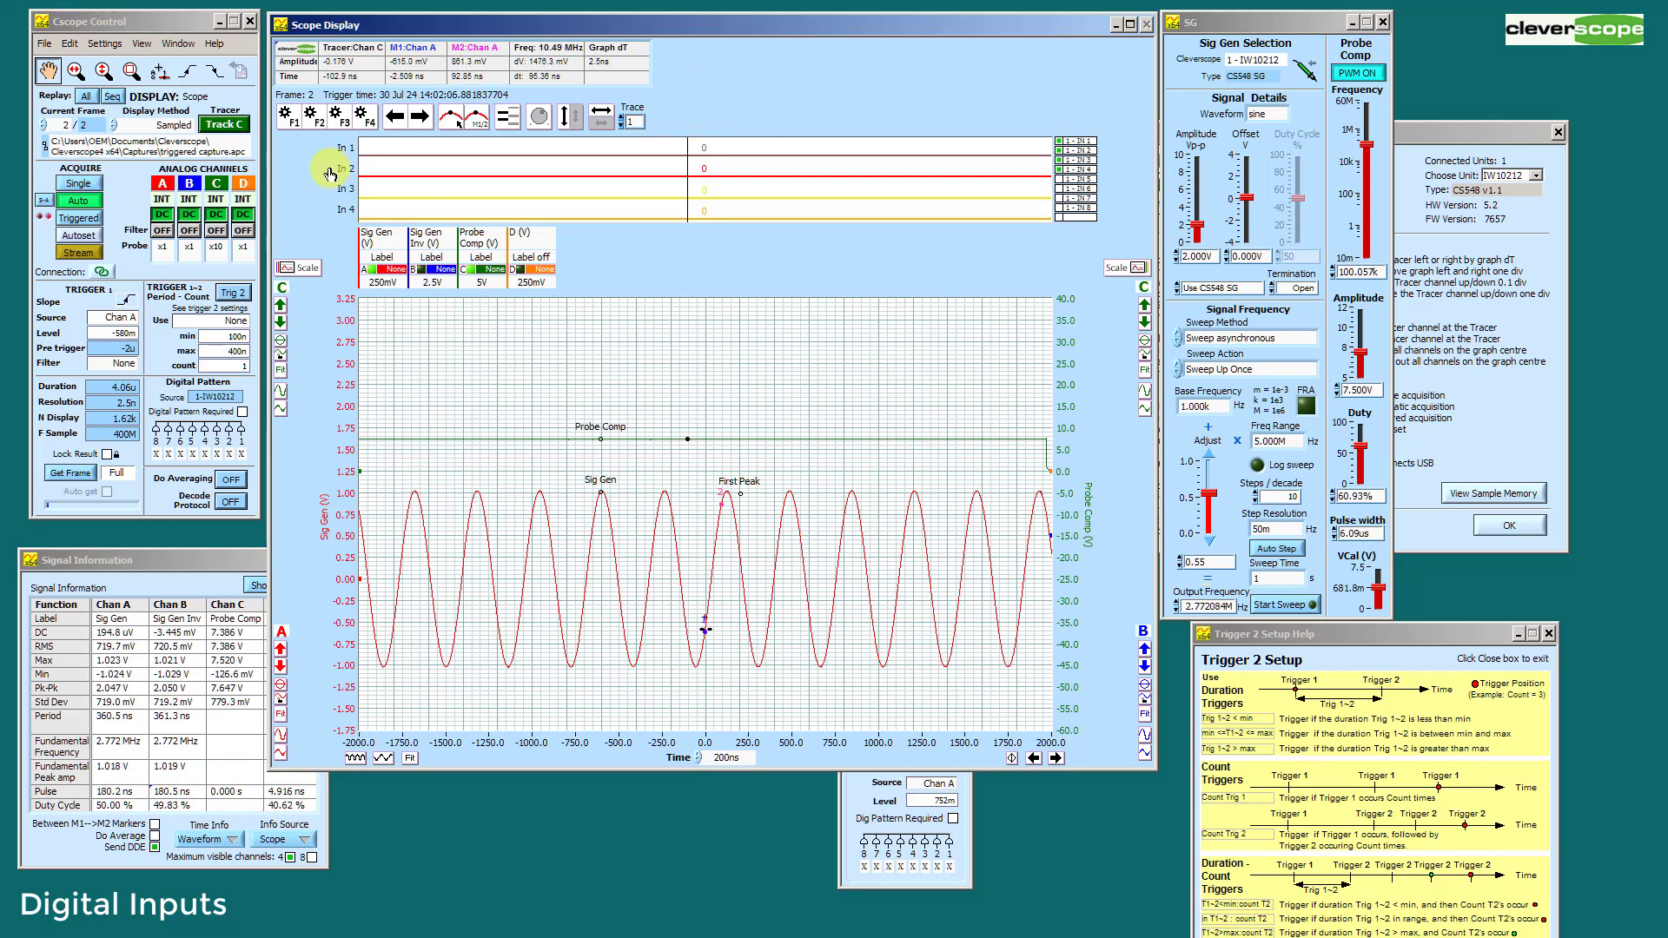
Review the name, colour, thick line location and graph height settings for the digital inputs.
left_click(104, 44)
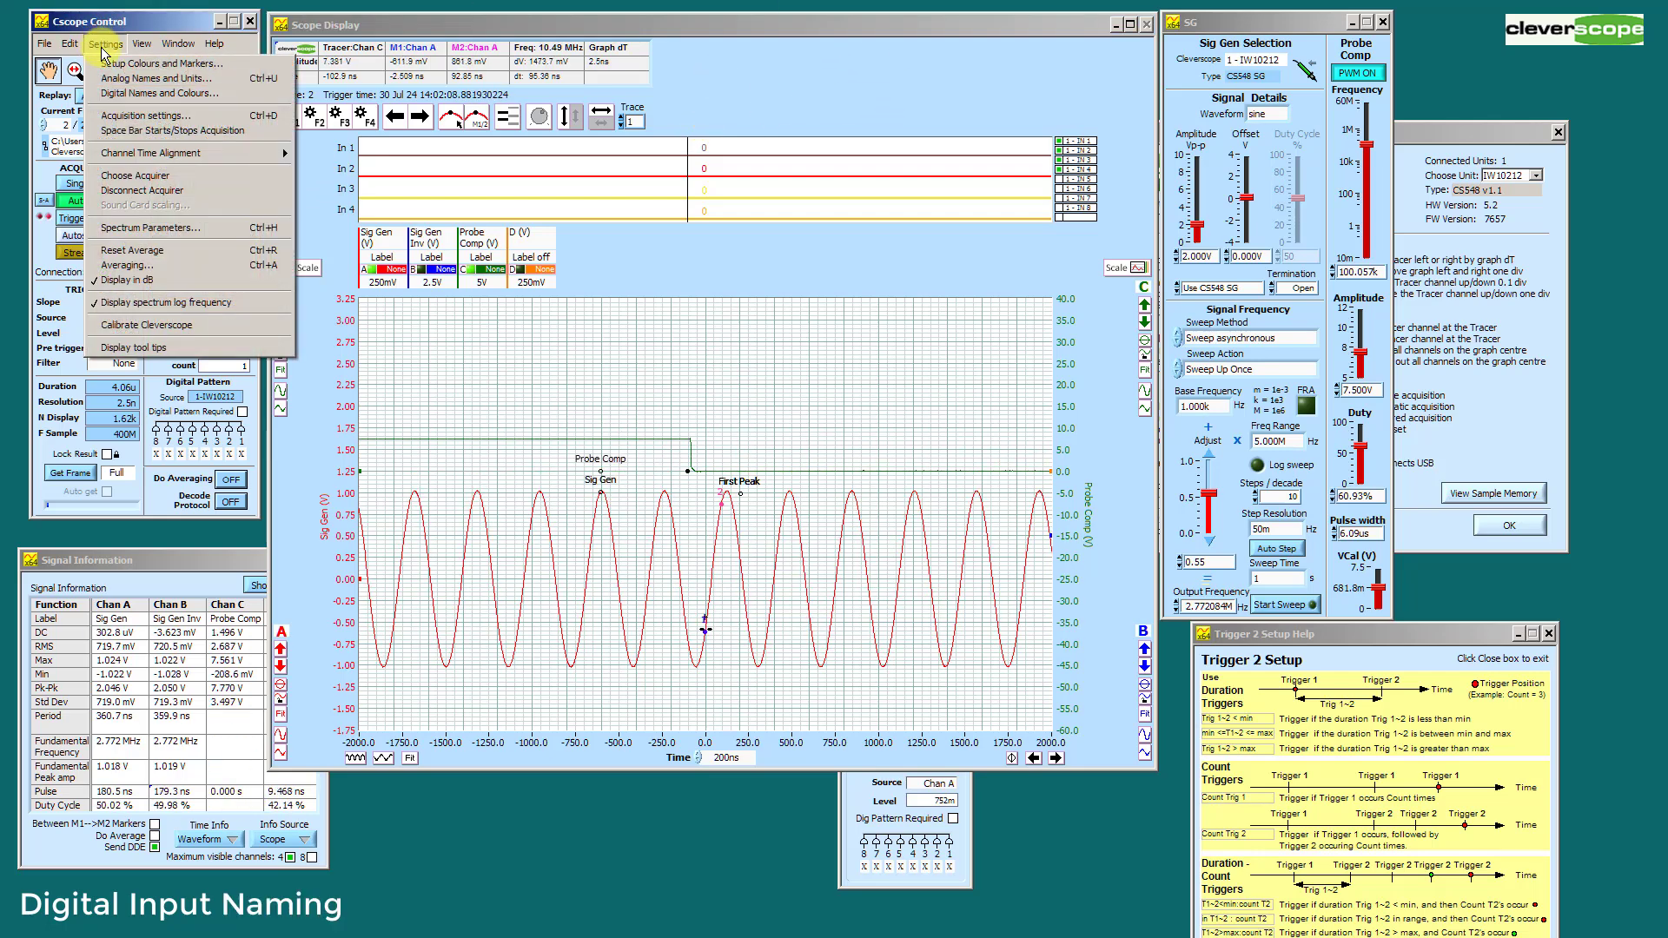
left_click(148, 93)
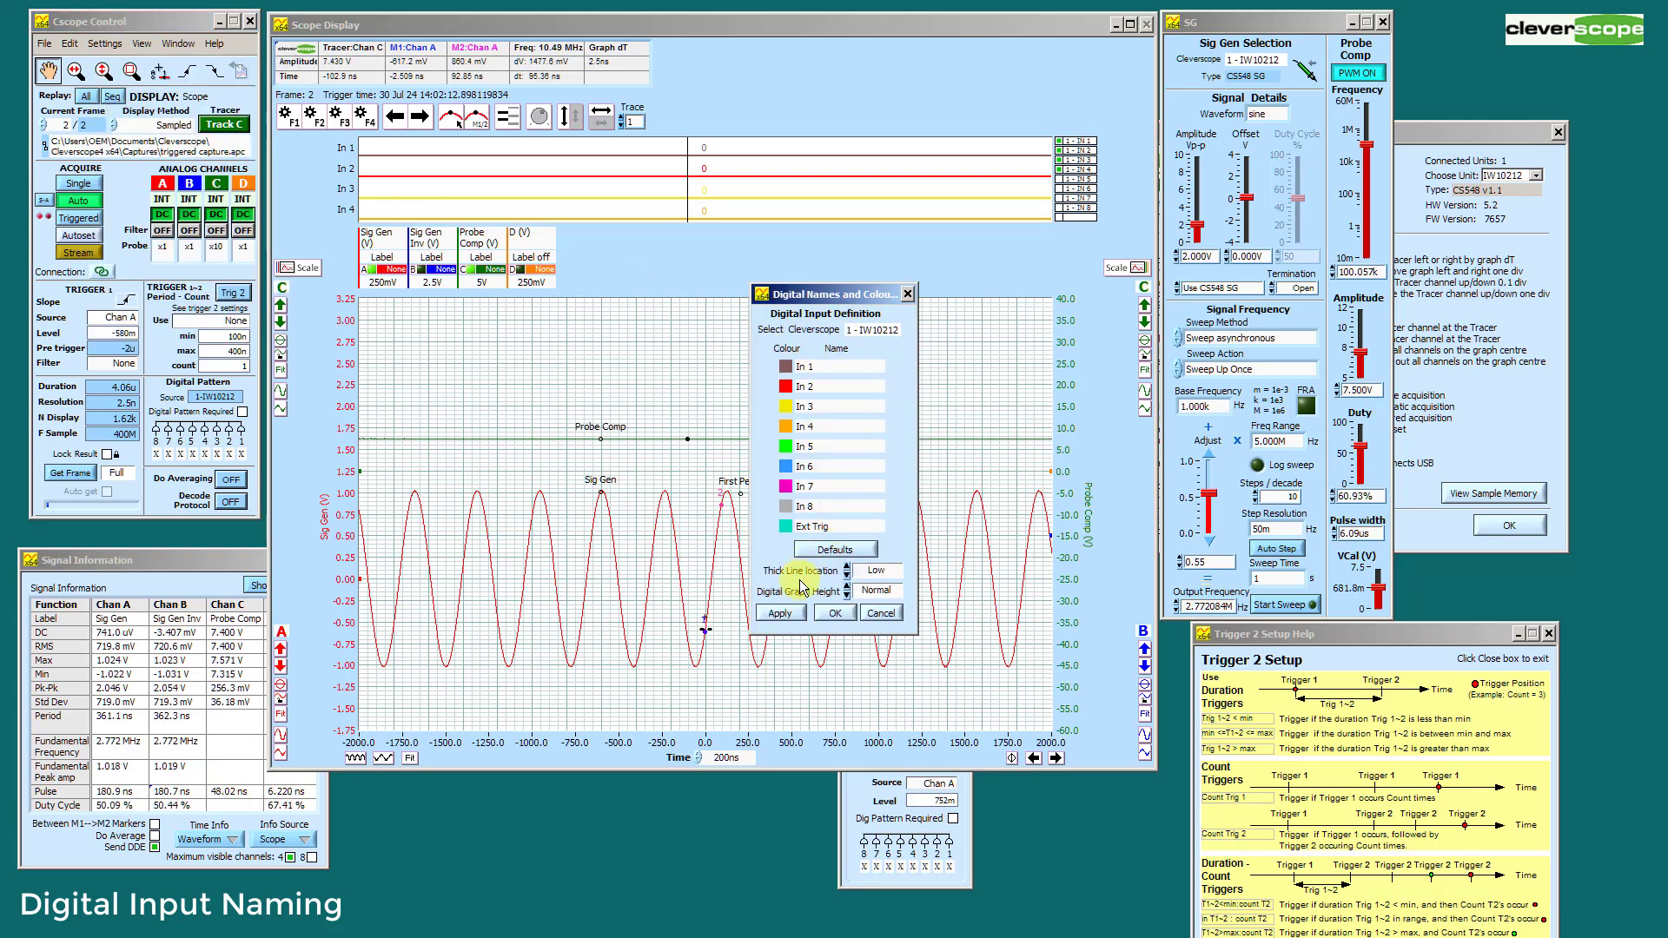
left_click(848, 615)
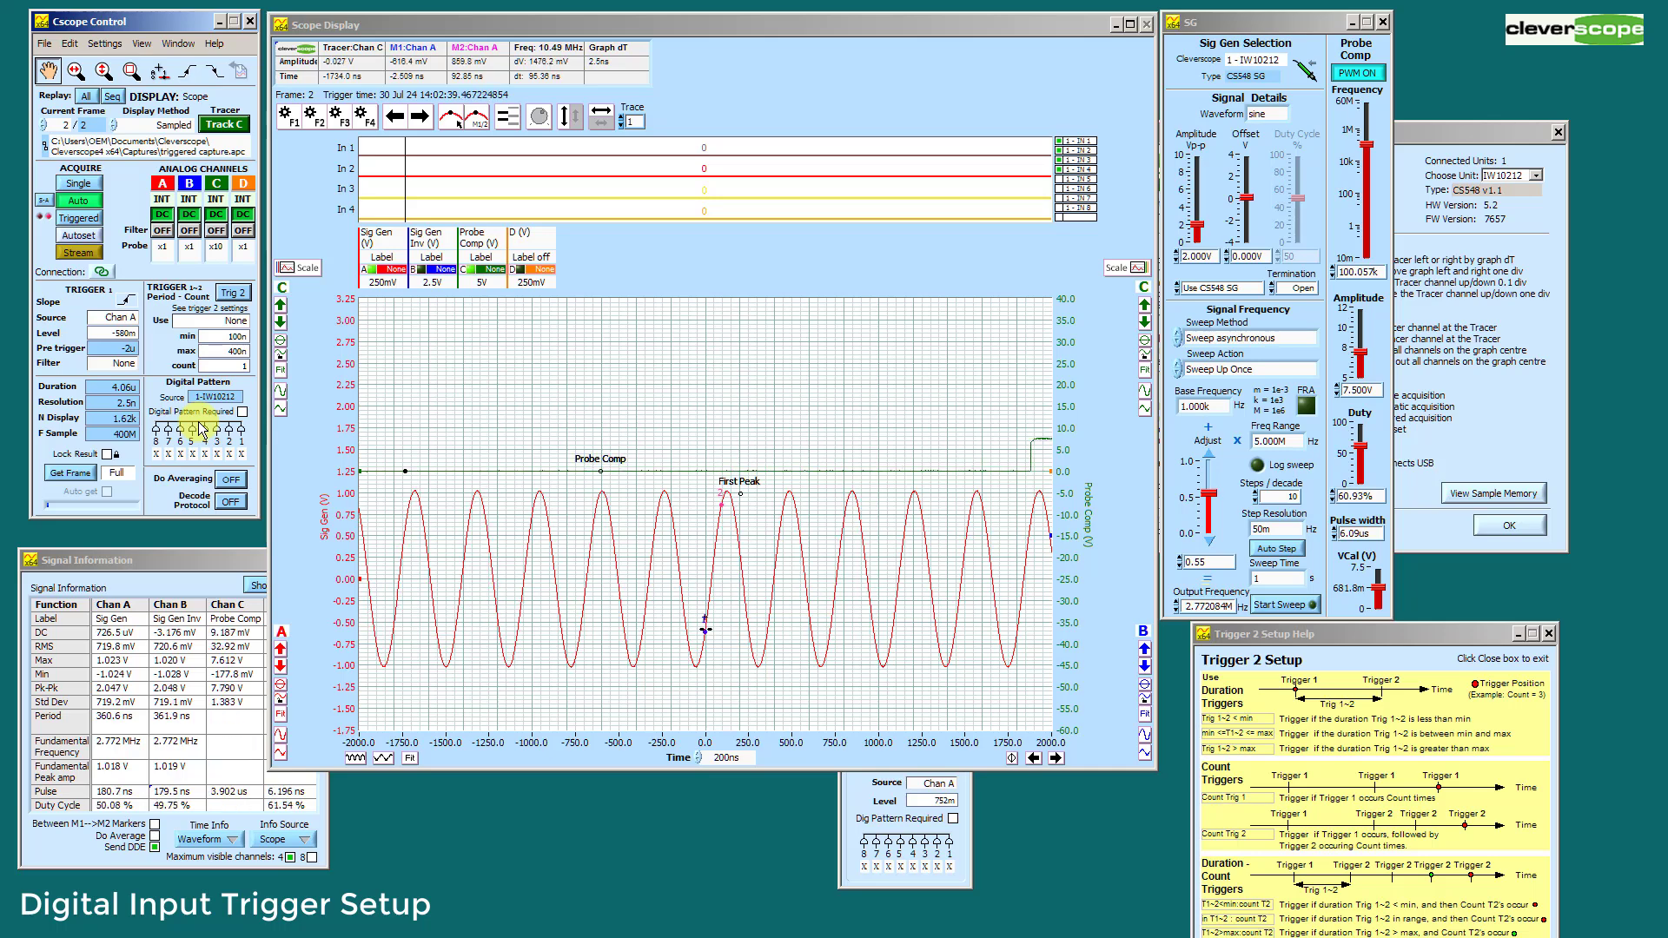
Capture a triggered acquisition on digital input 1's rising edge with Dig Trigger as trigger 1's source, and inspect the edge with the tracer.
left_click(241, 457)
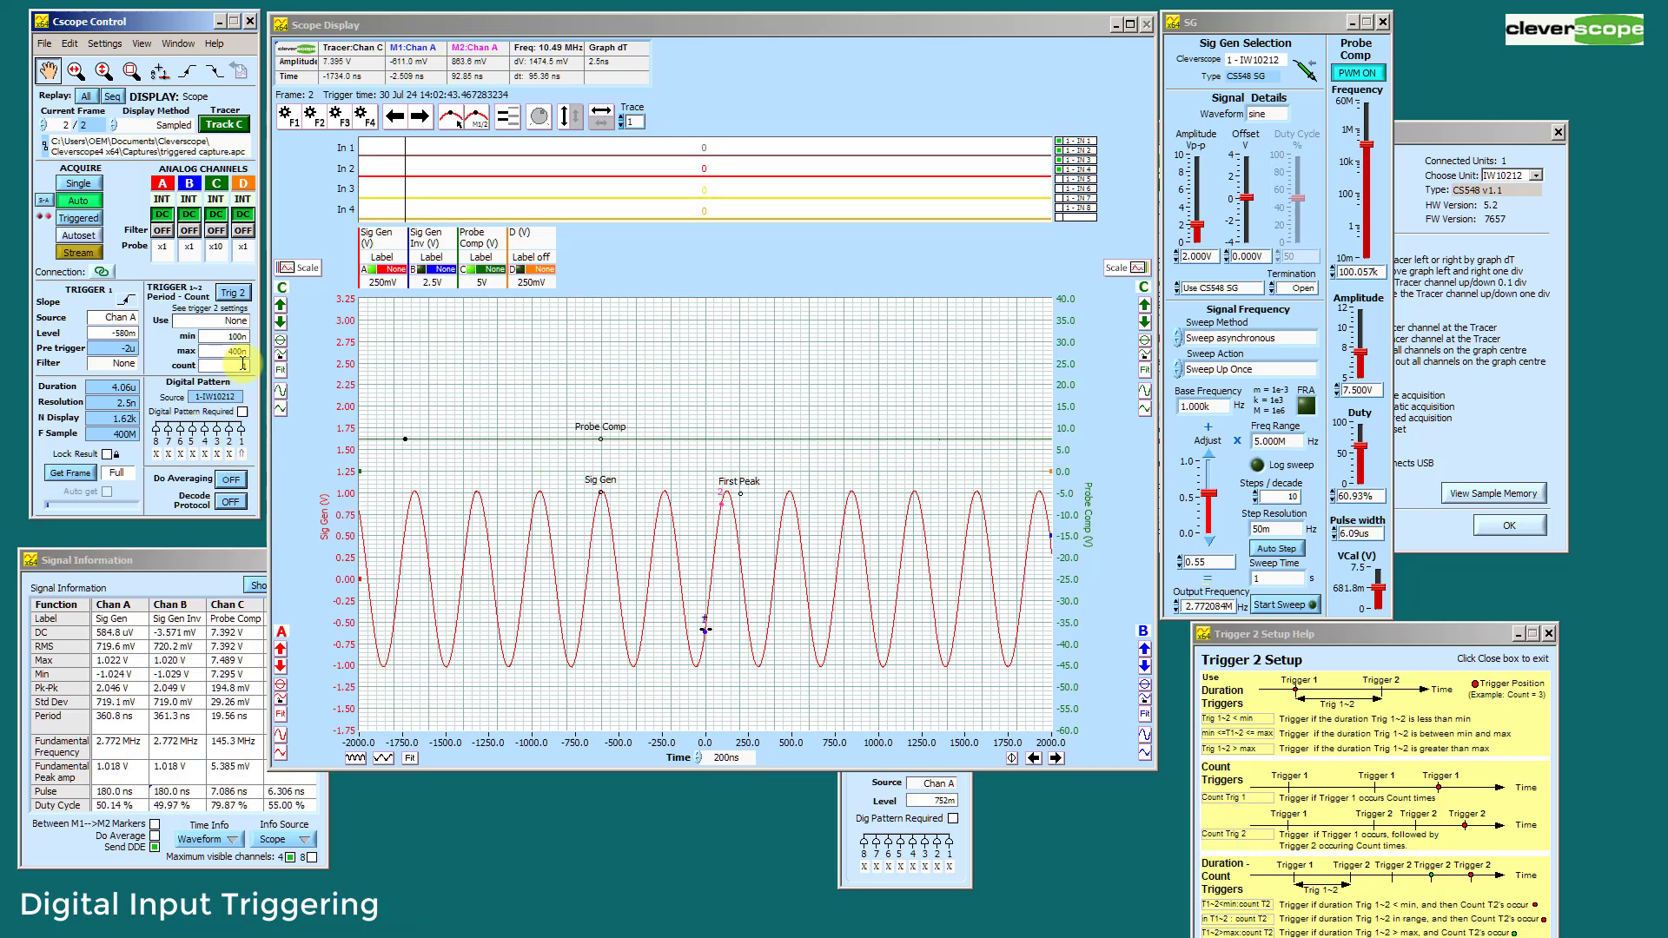
left_click(117, 318)
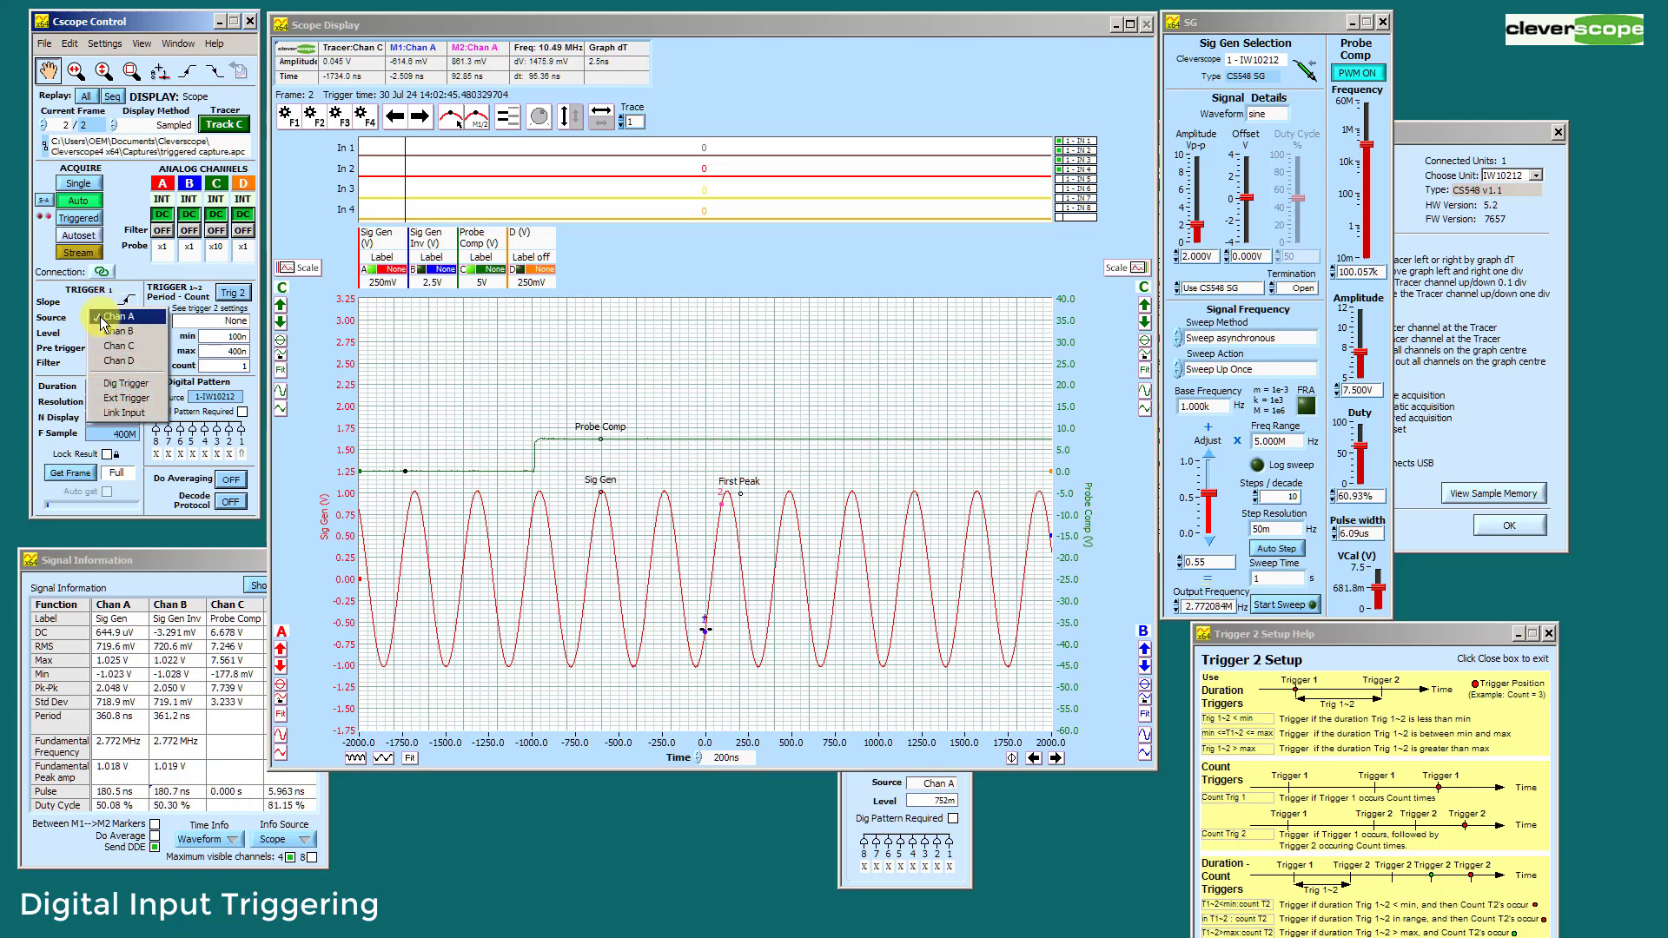
left_click(120, 384)
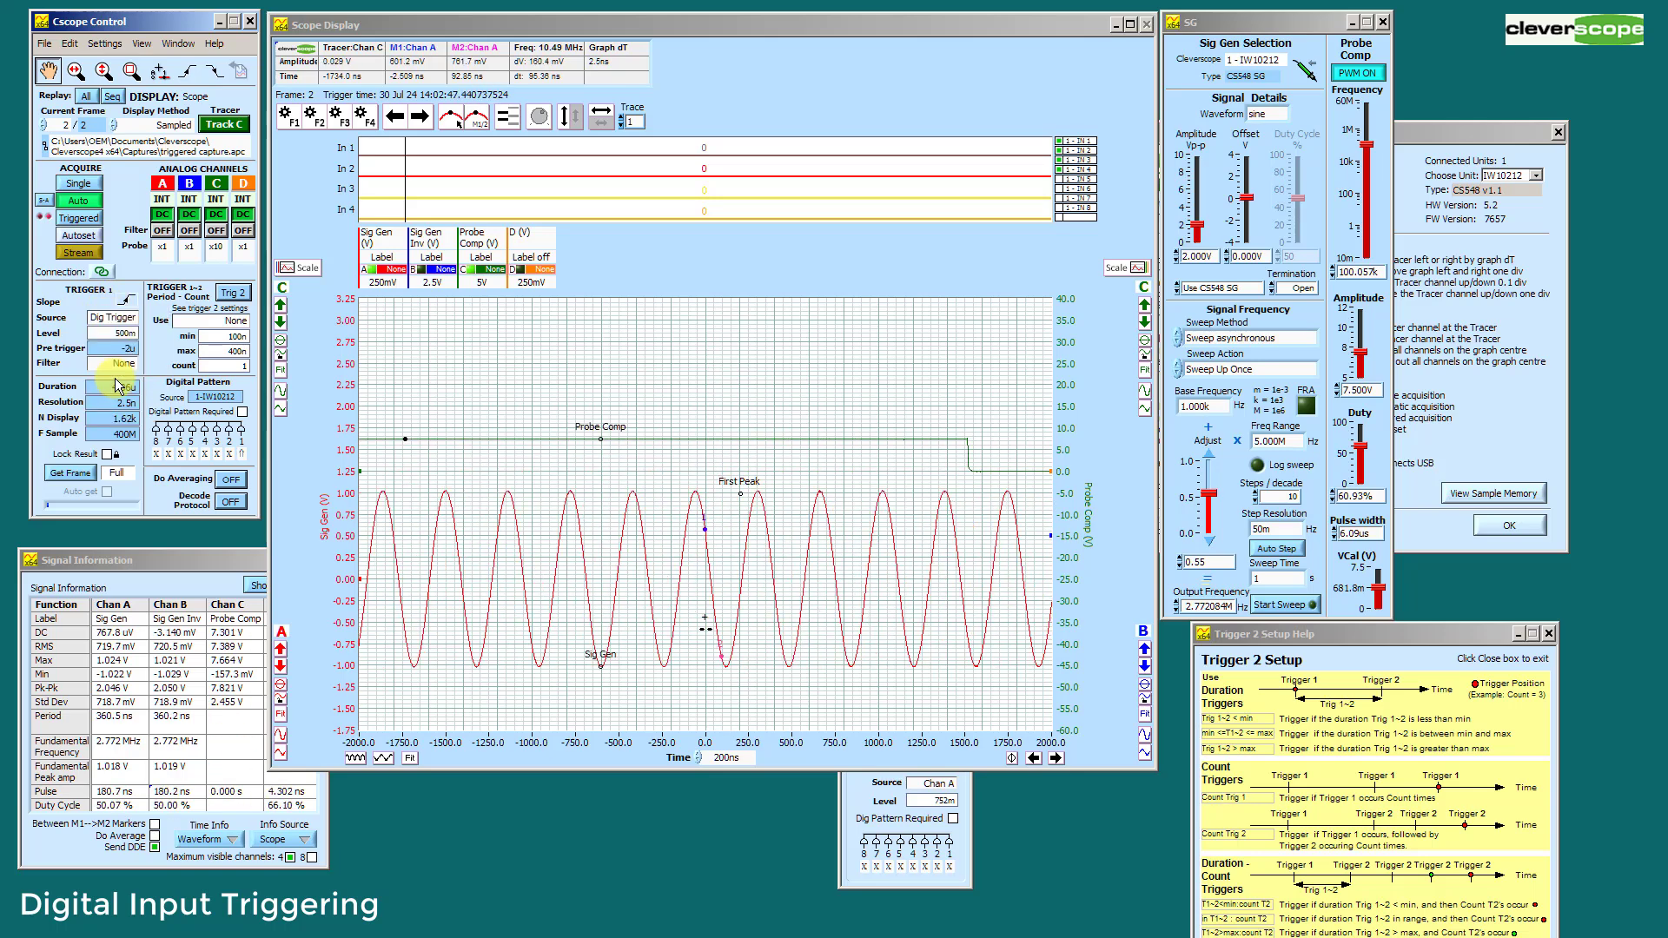
left_click(111, 228)
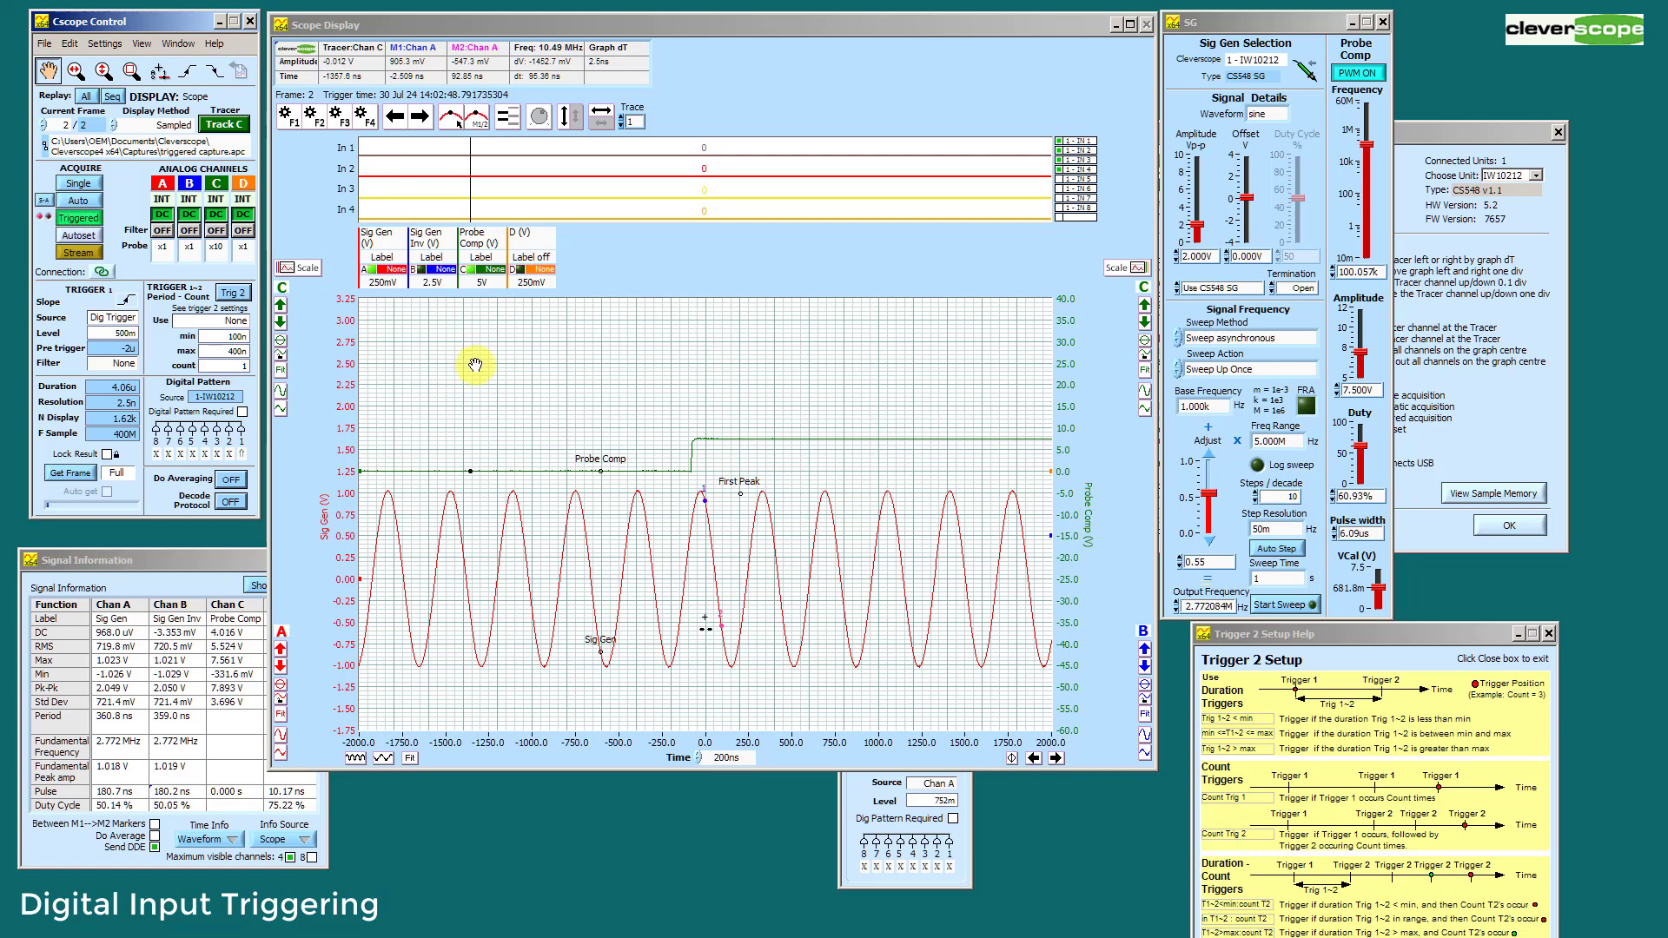
left_click(528, 424)
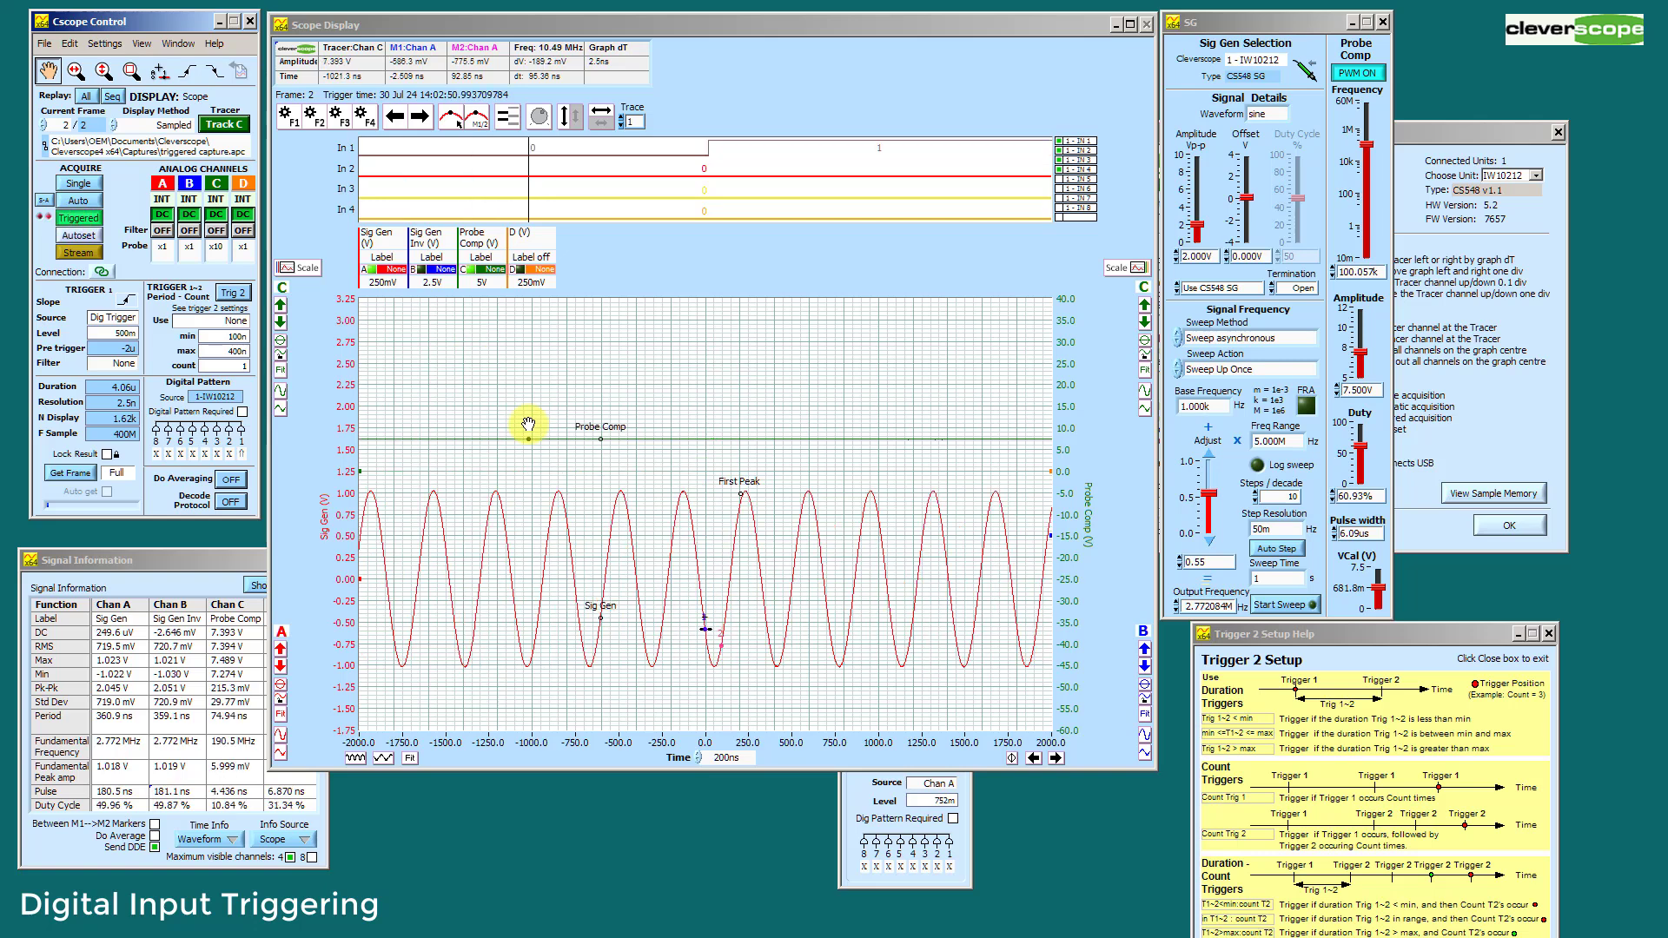
left_click_drag(710, 191, 677, 151)
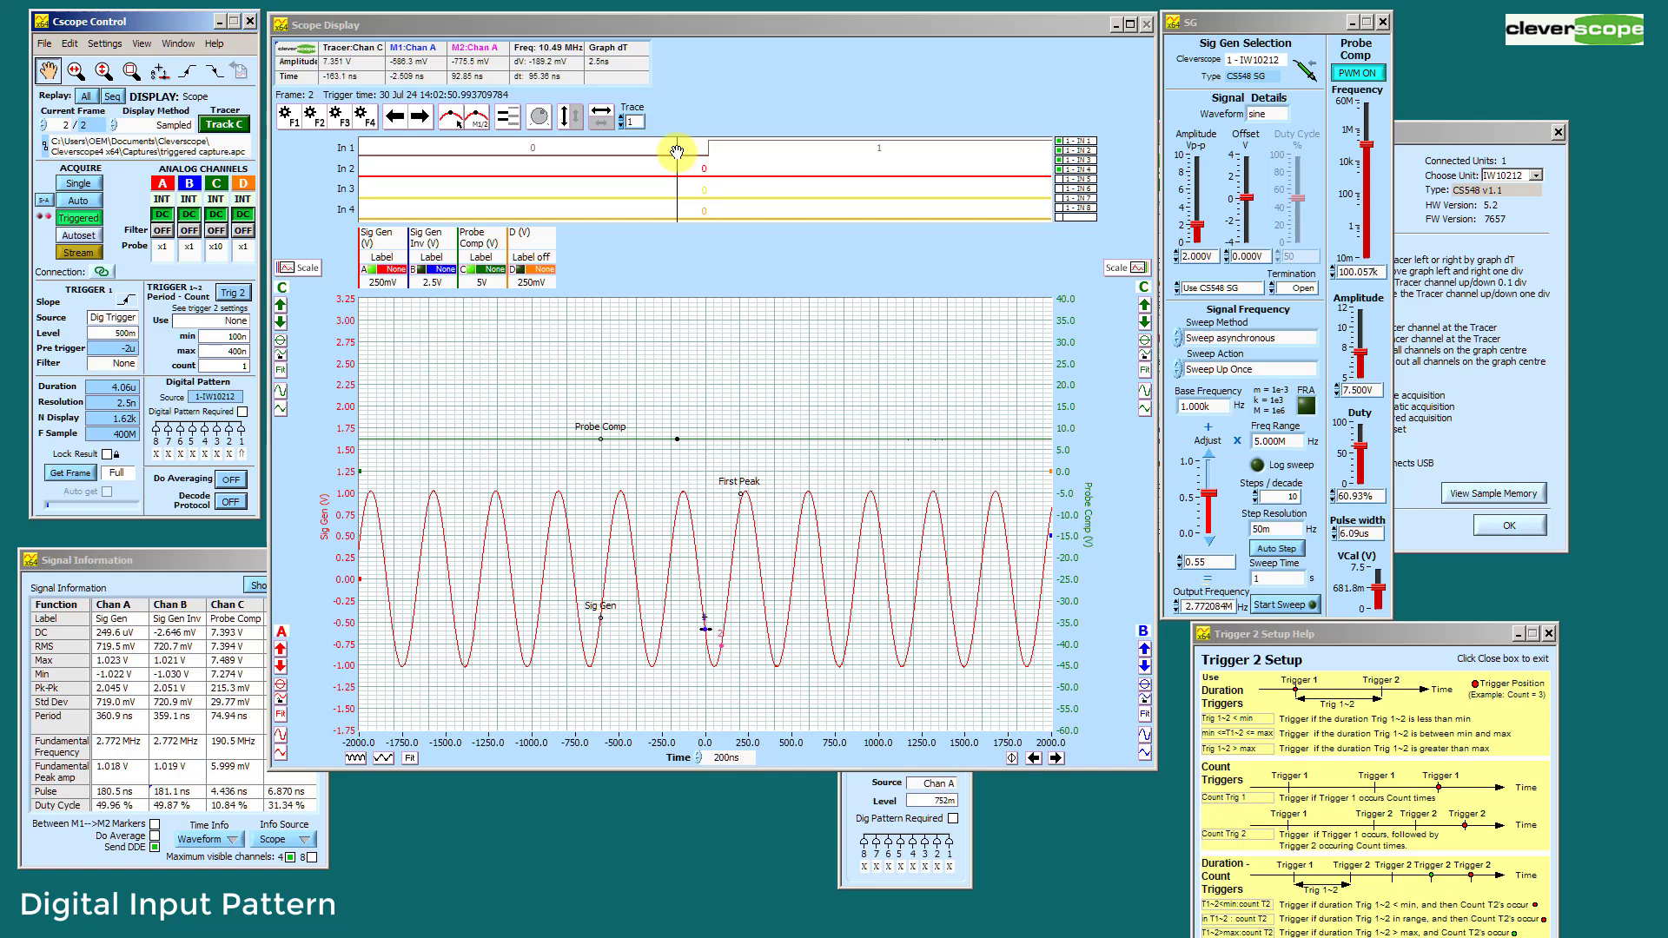
left_click_drag(677, 153, 374, 561)
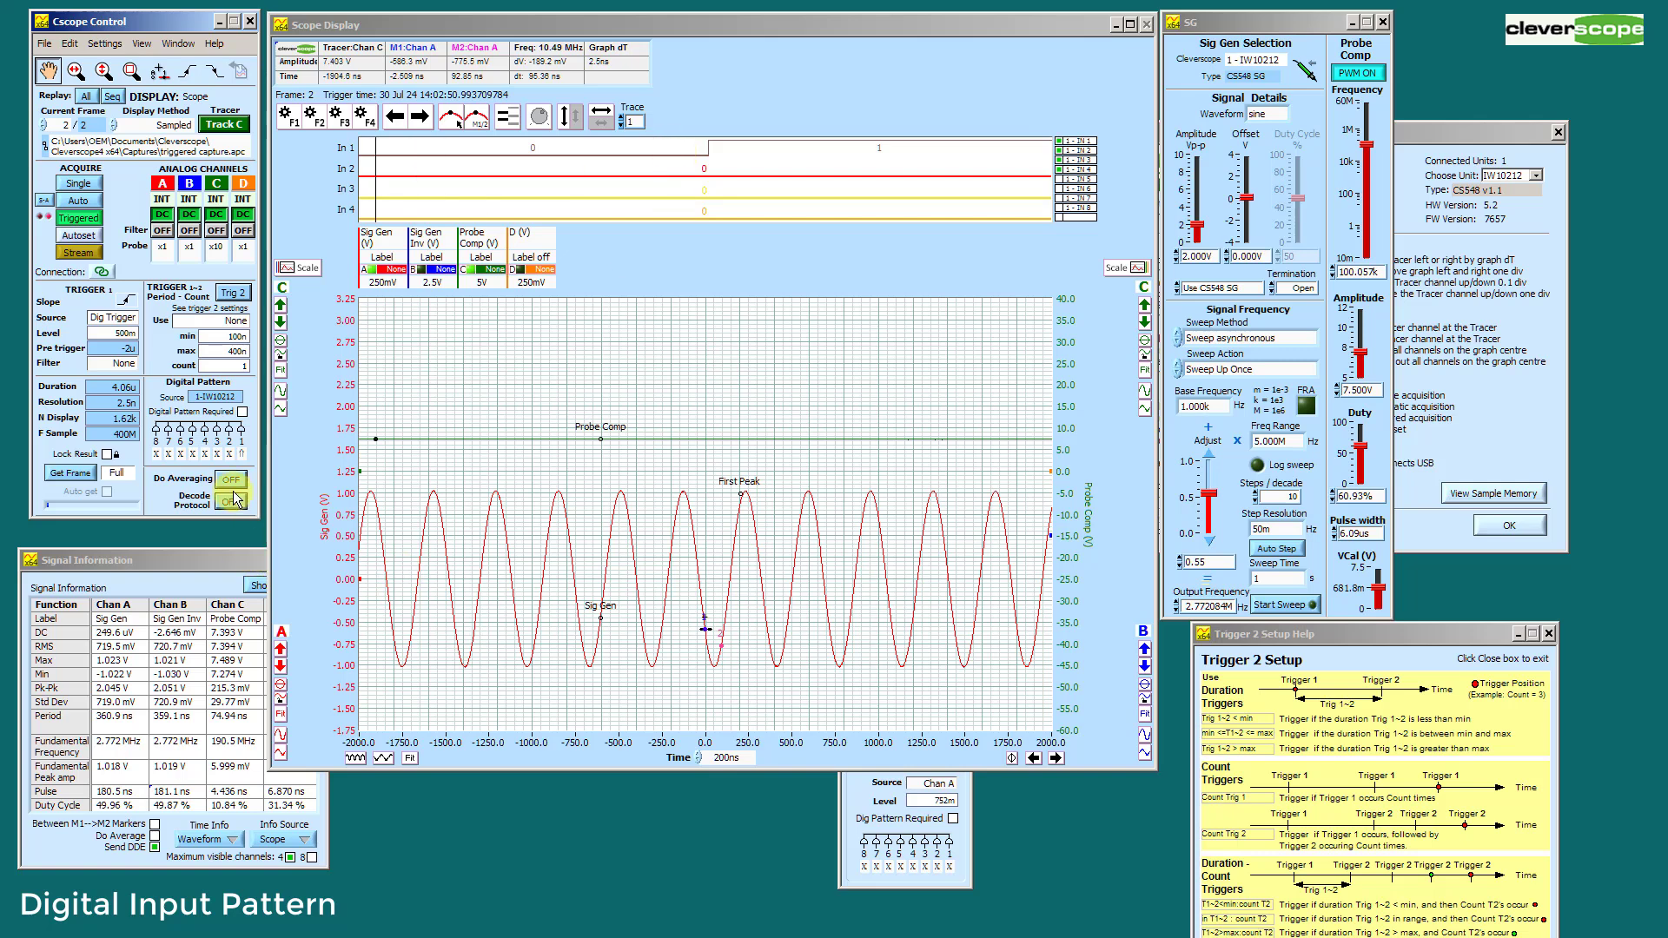
Set the digital pattern to 1 for input 4, 0 for input 3 and 1 for input 2.
left_click(205, 454)
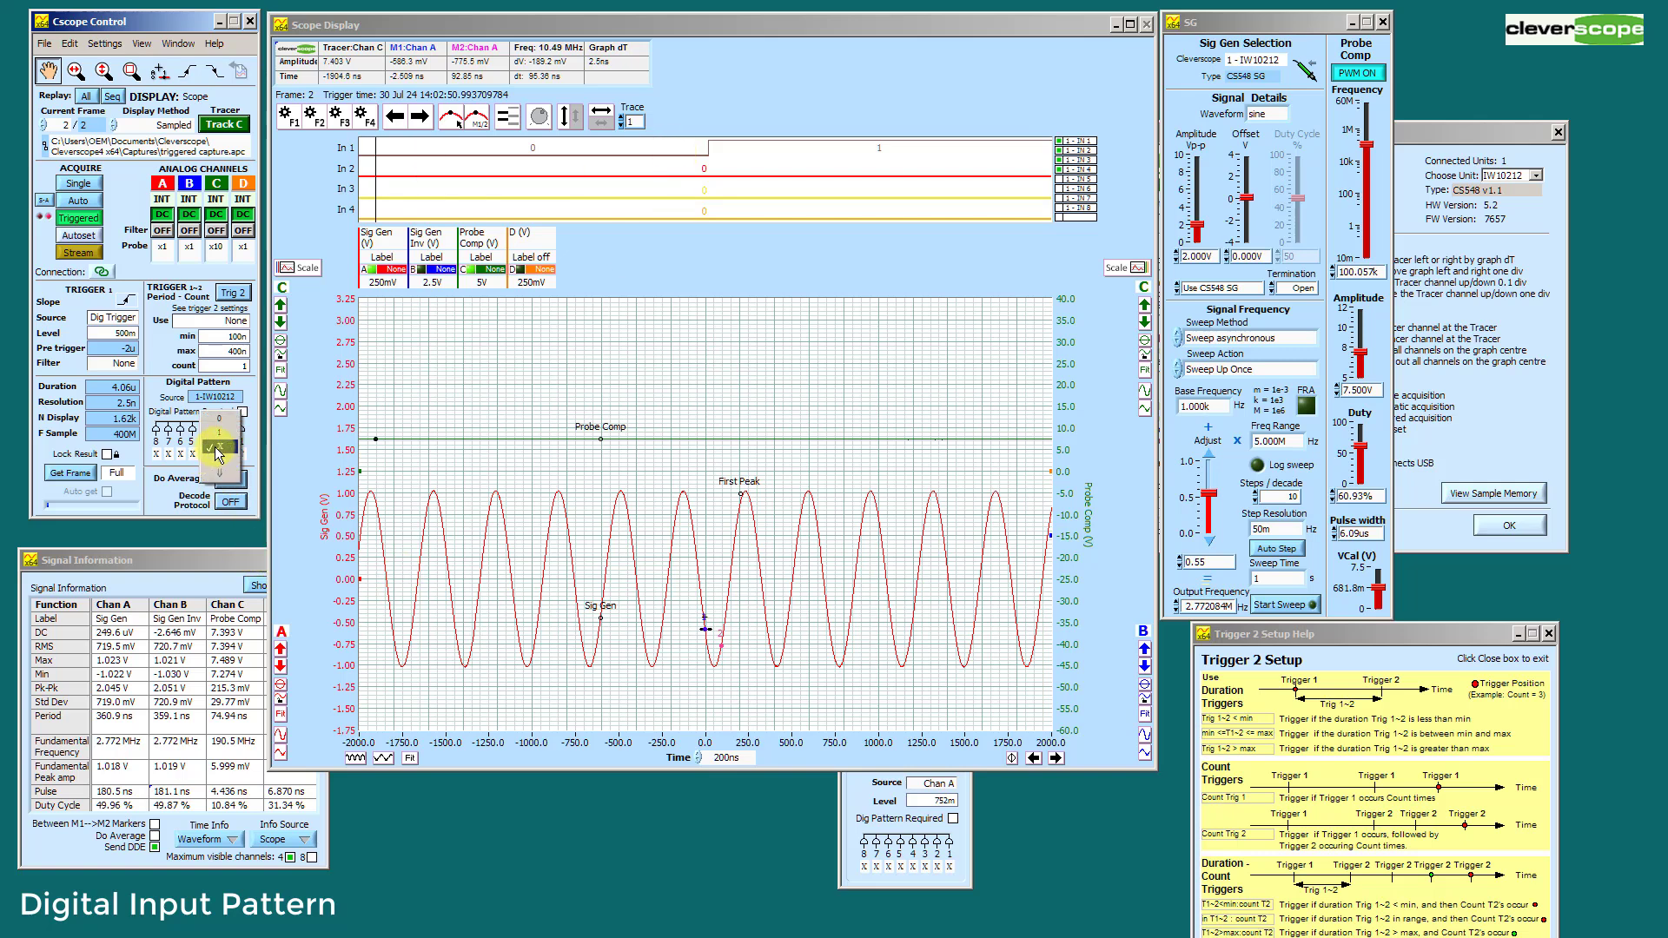
left_click(215, 455)
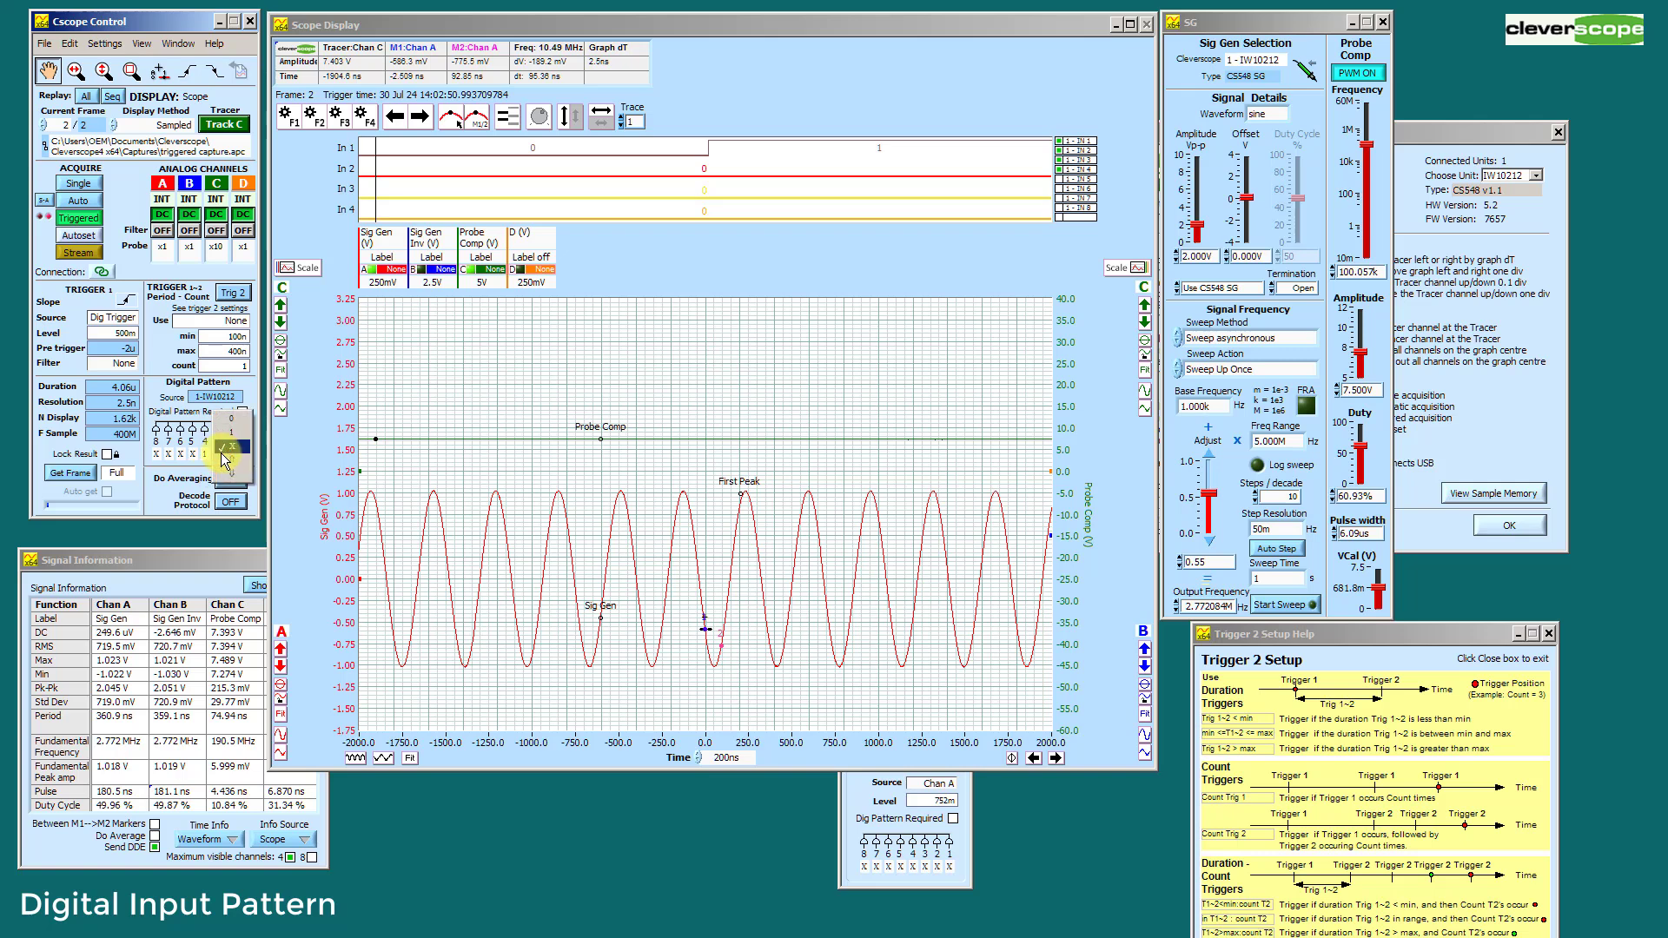
left_click(235, 421)
left_click(229, 453)
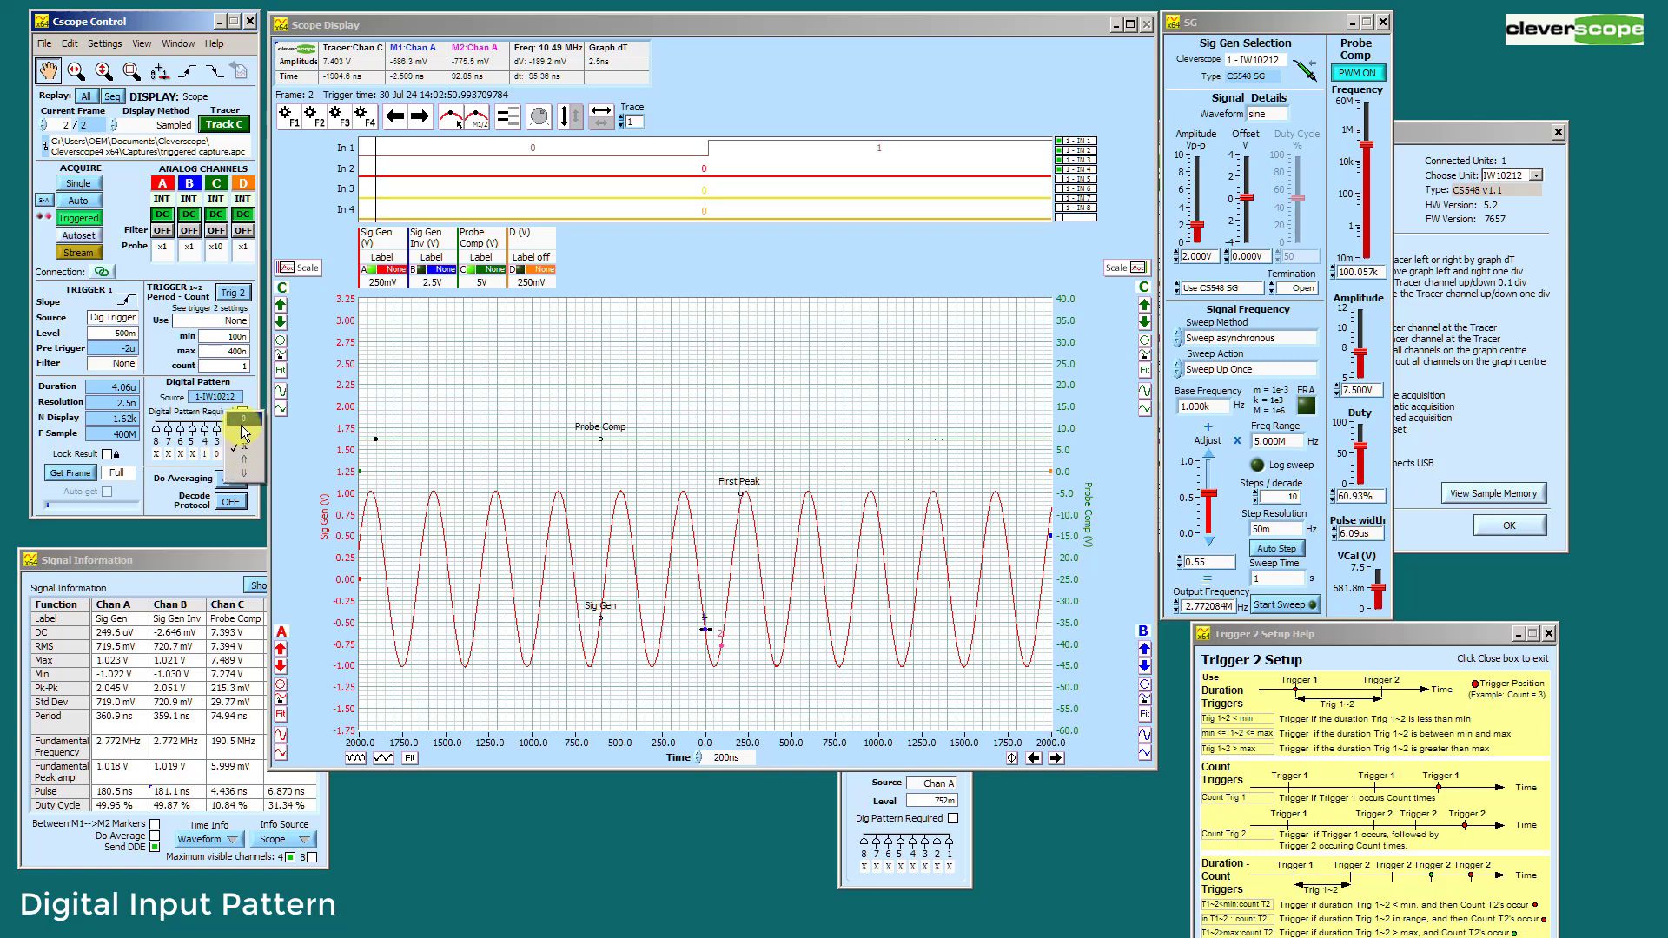
left_click(244, 436)
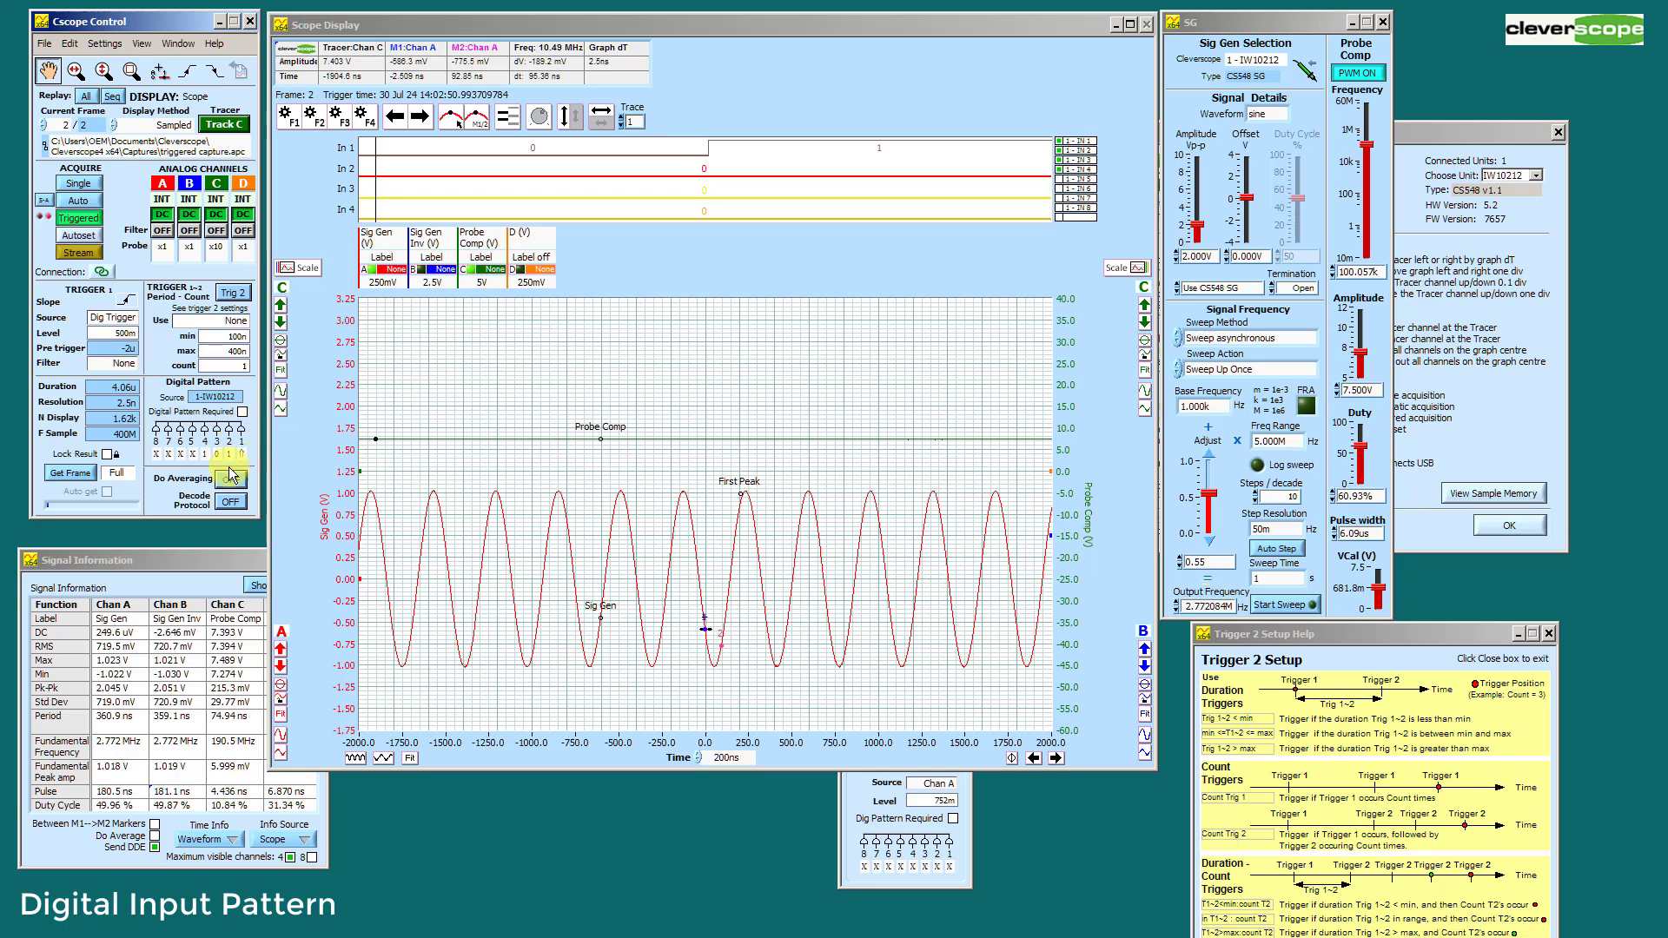
Compare triggered captures by alternating trigger 1's source between Chan A and Dig Trigger.
left_click(126, 321)
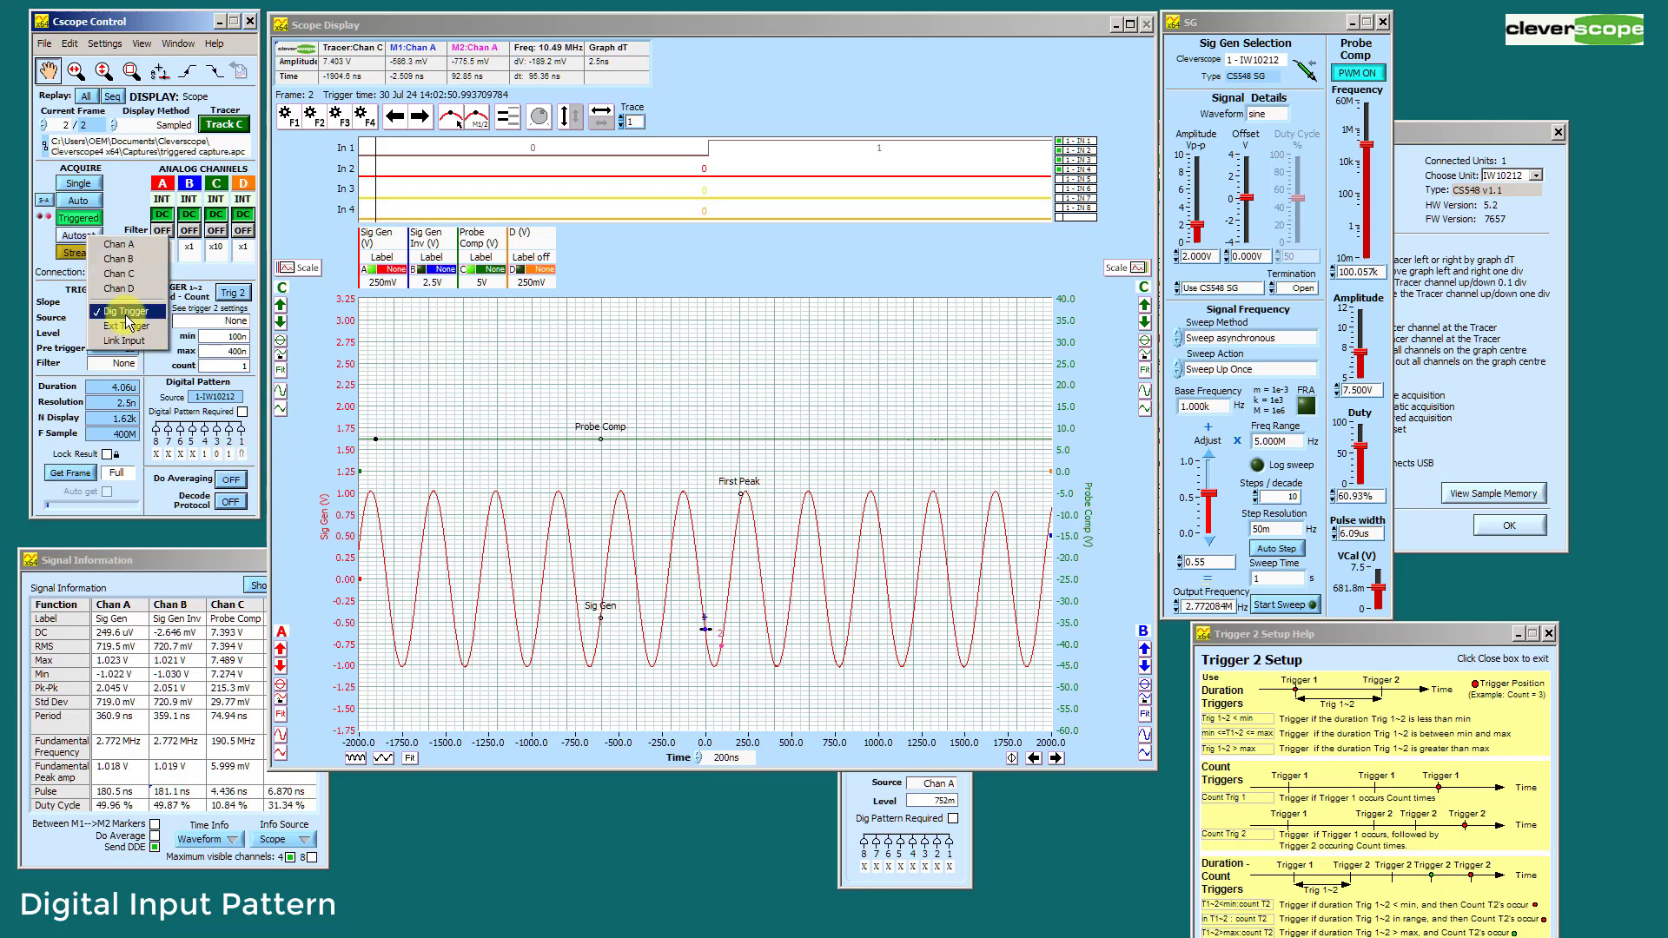
left_click(119, 244)
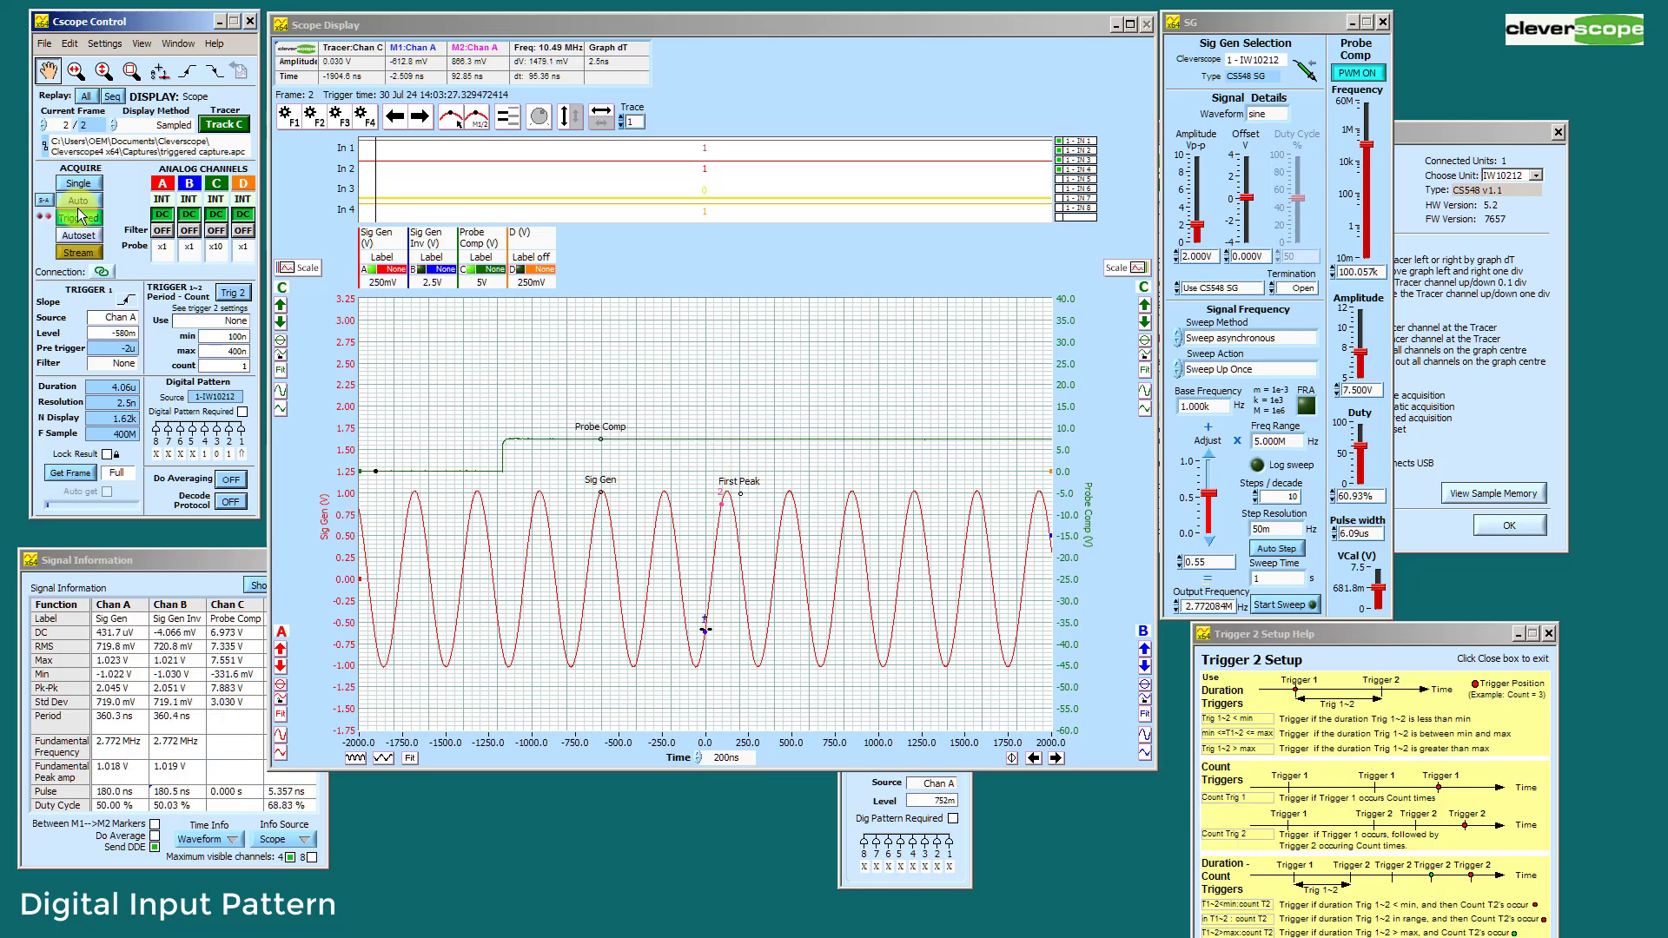
left_click(120, 320)
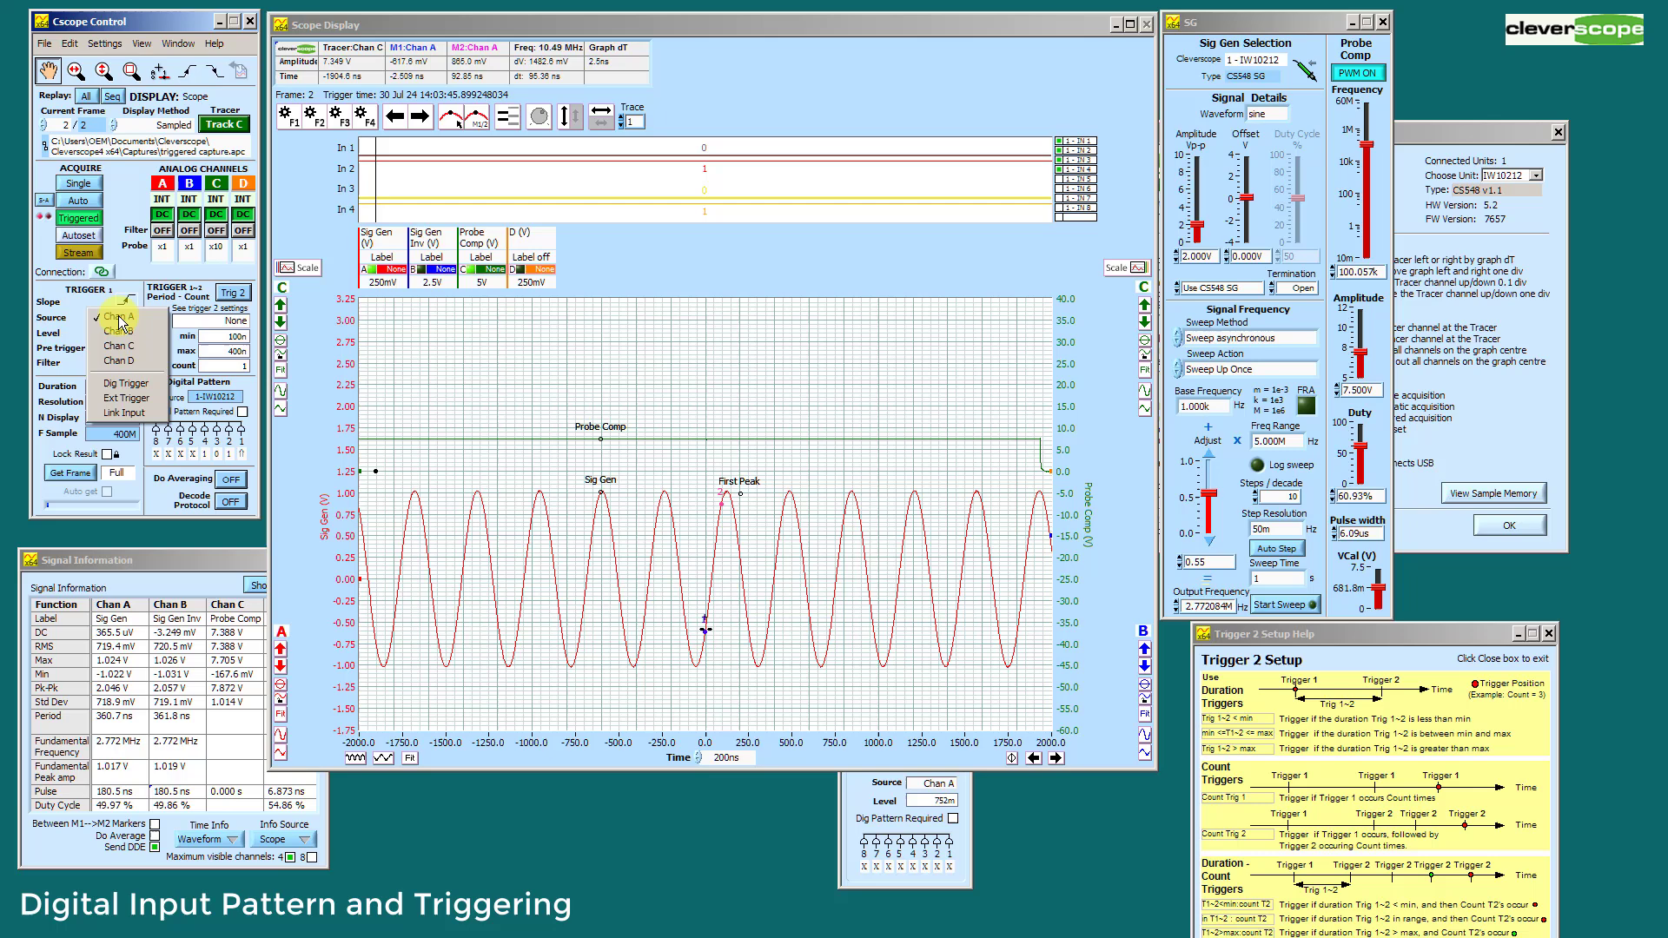
left_click(126, 385)
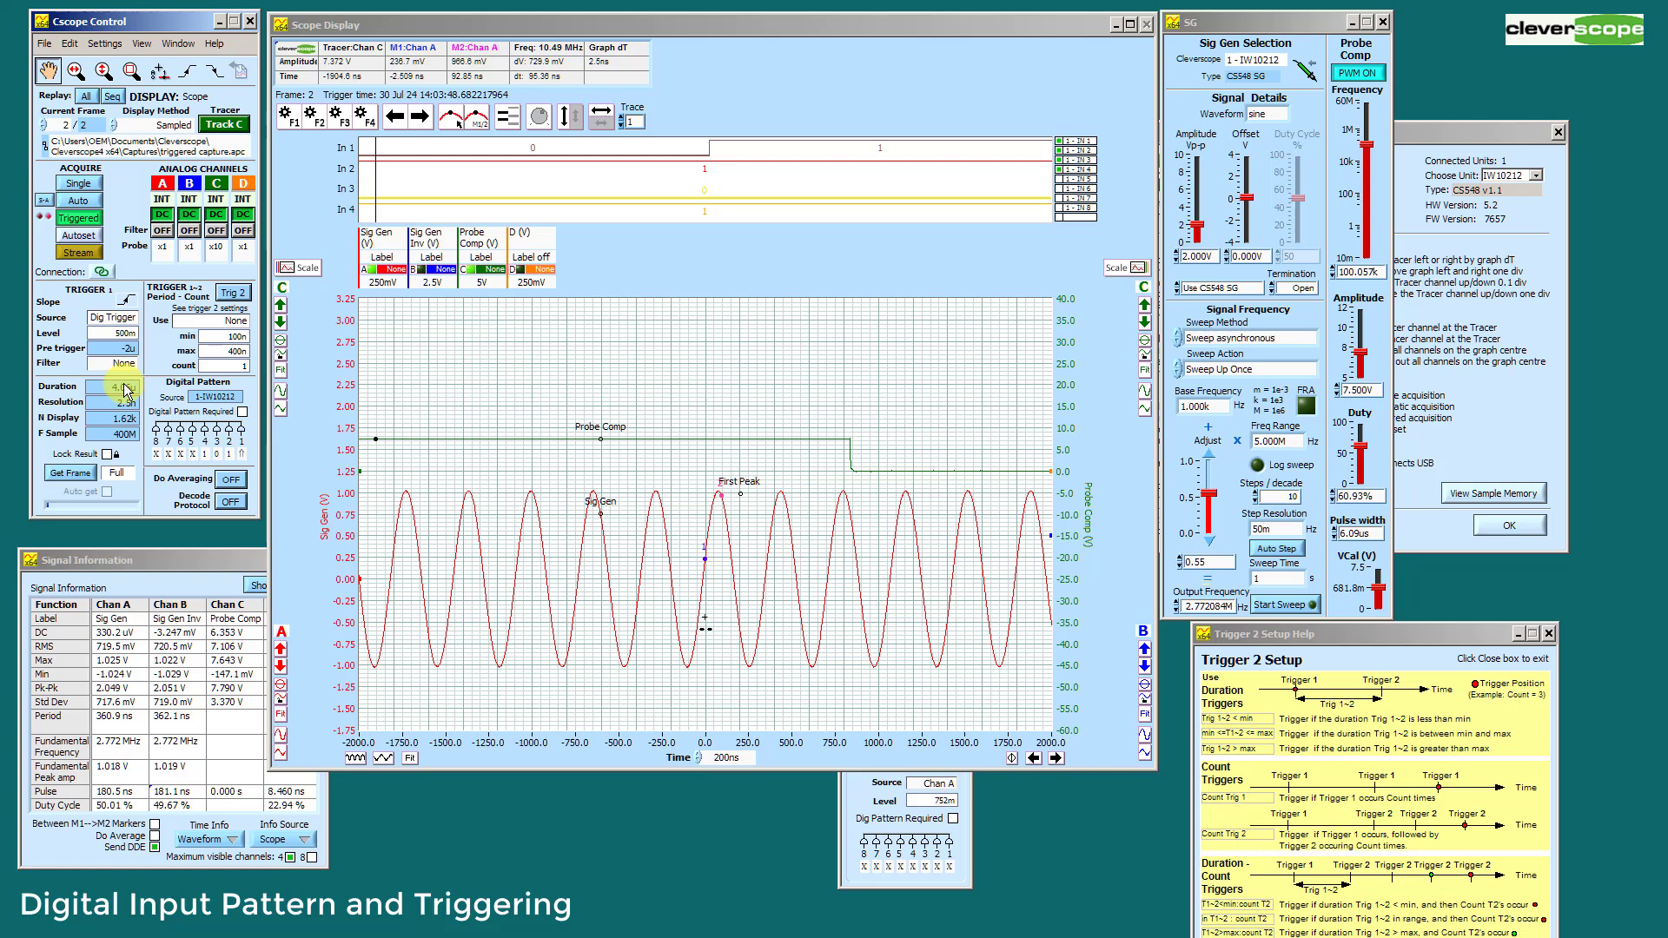
left_click(98, 322)
left_click(121, 245)
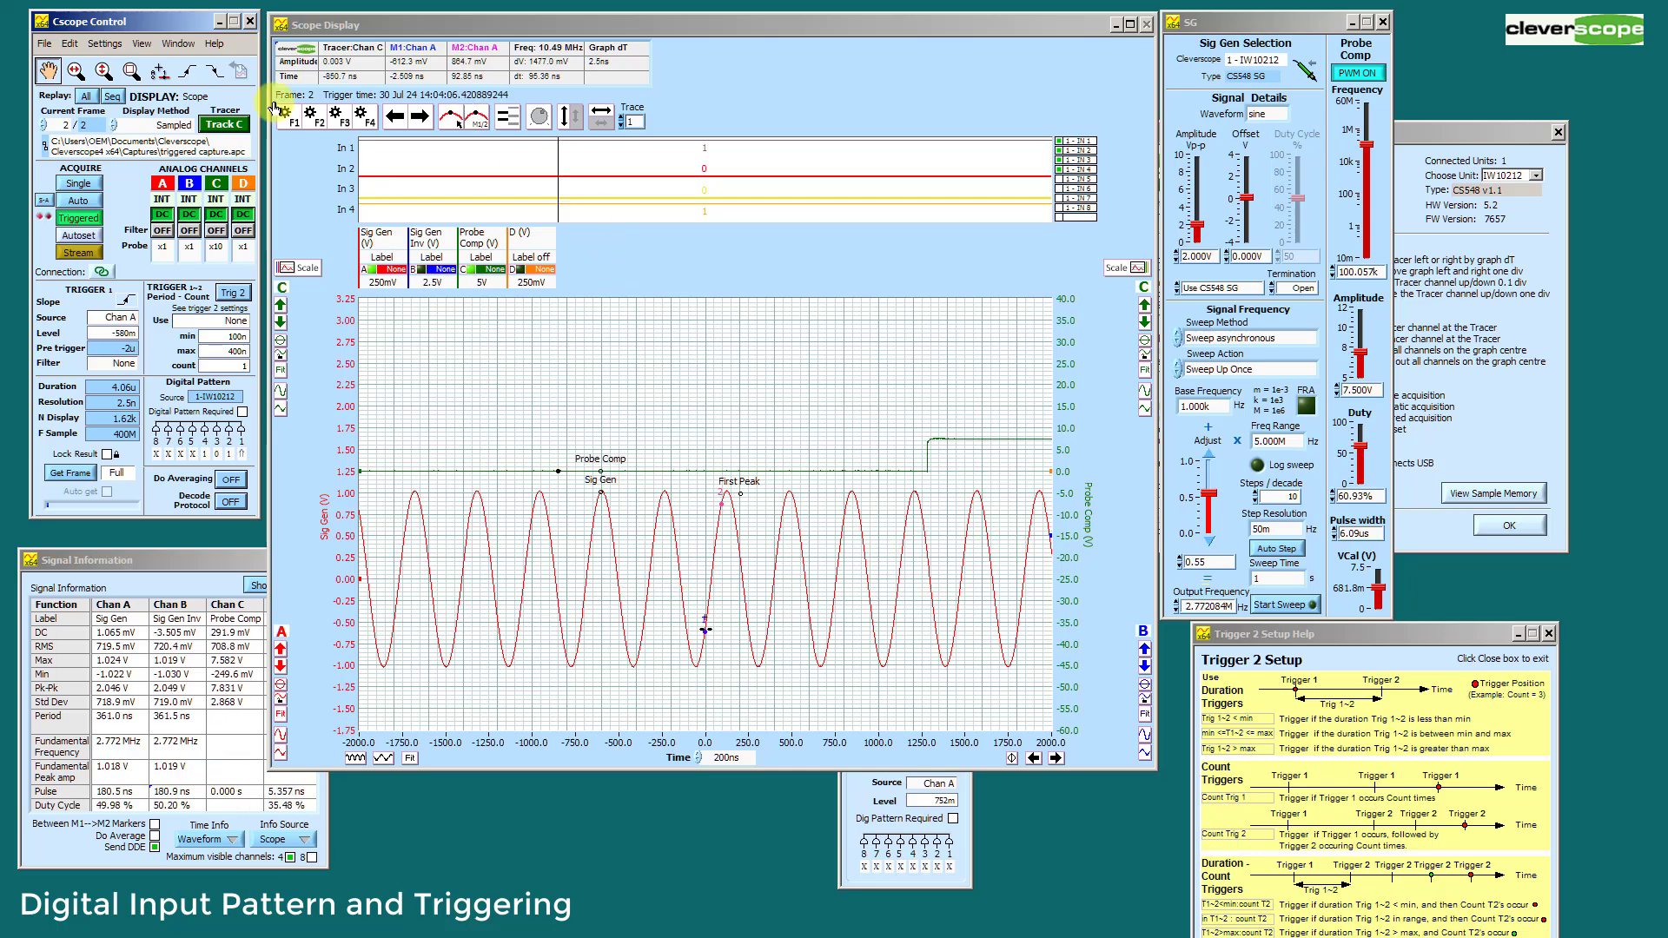
left_click(113, 318)
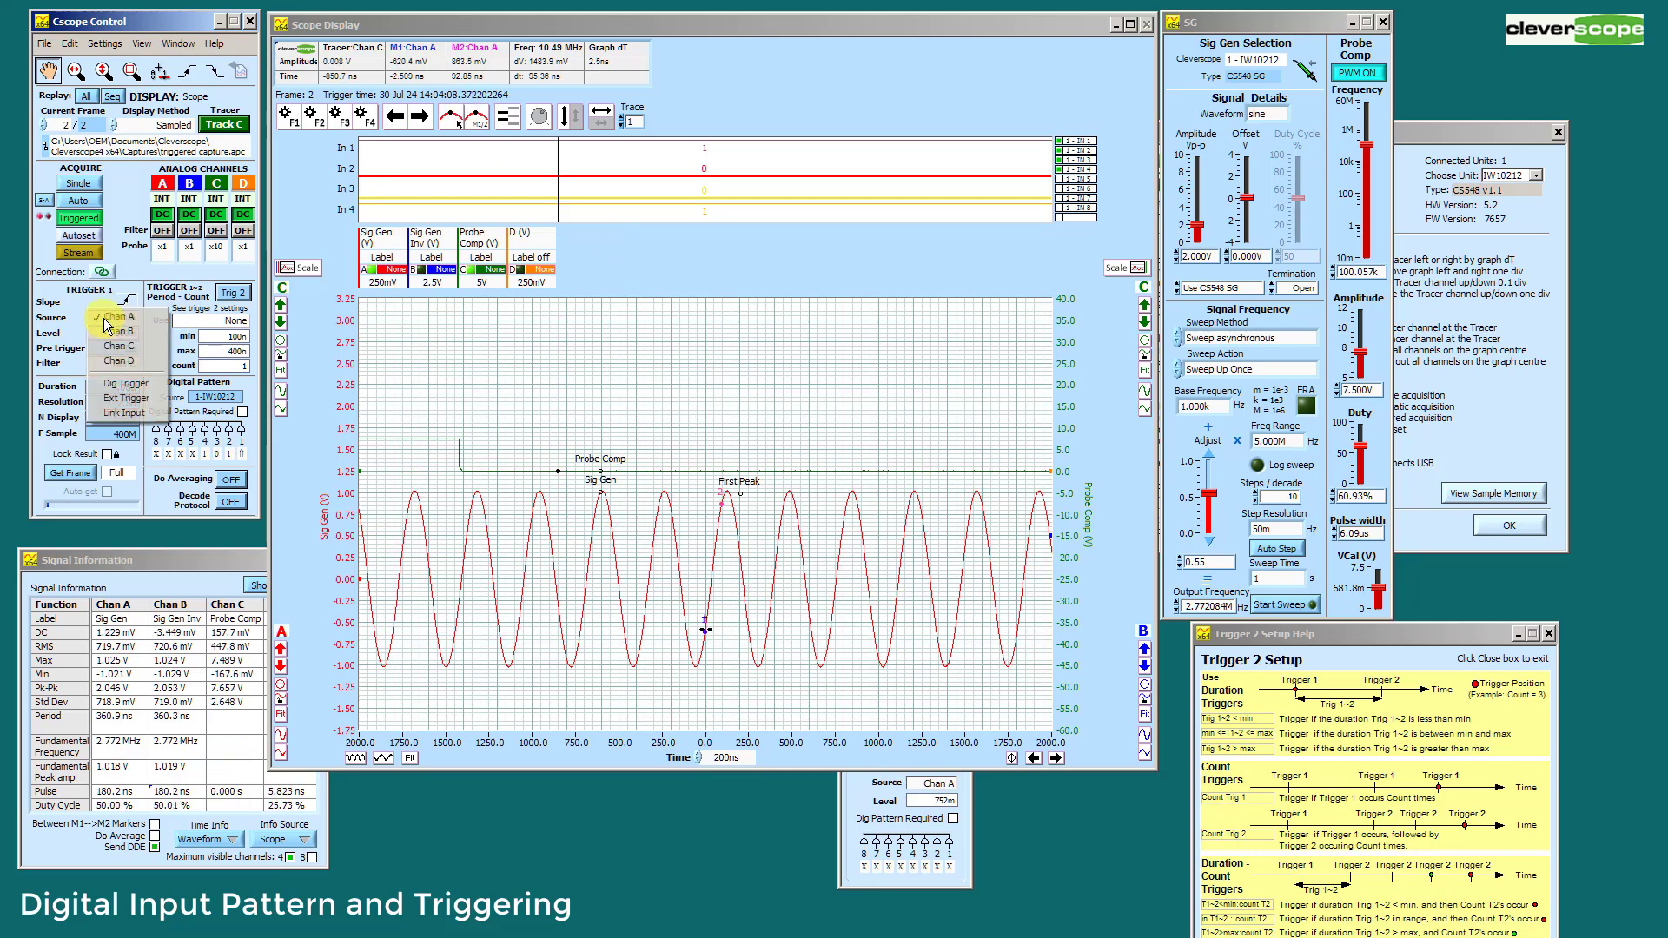
left_click(109, 384)
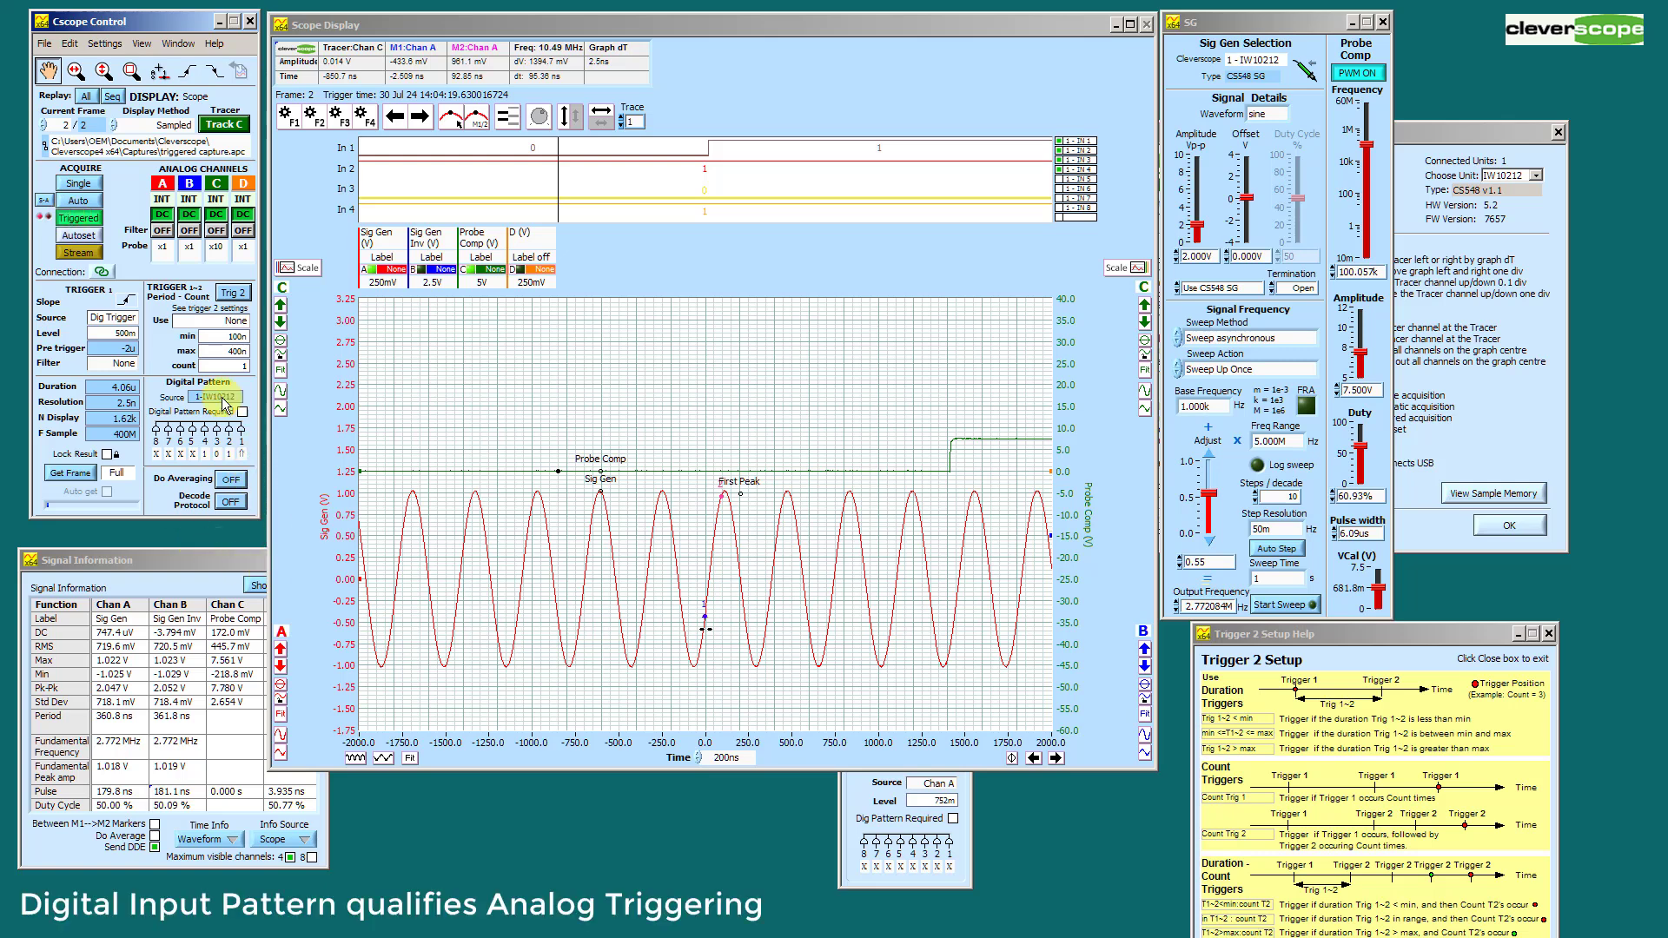
Qualify the Chan A trigger with the digital pattern by setting input 1 to 0 and making the pattern required.
left_click(122, 318)
left_click(142, 252)
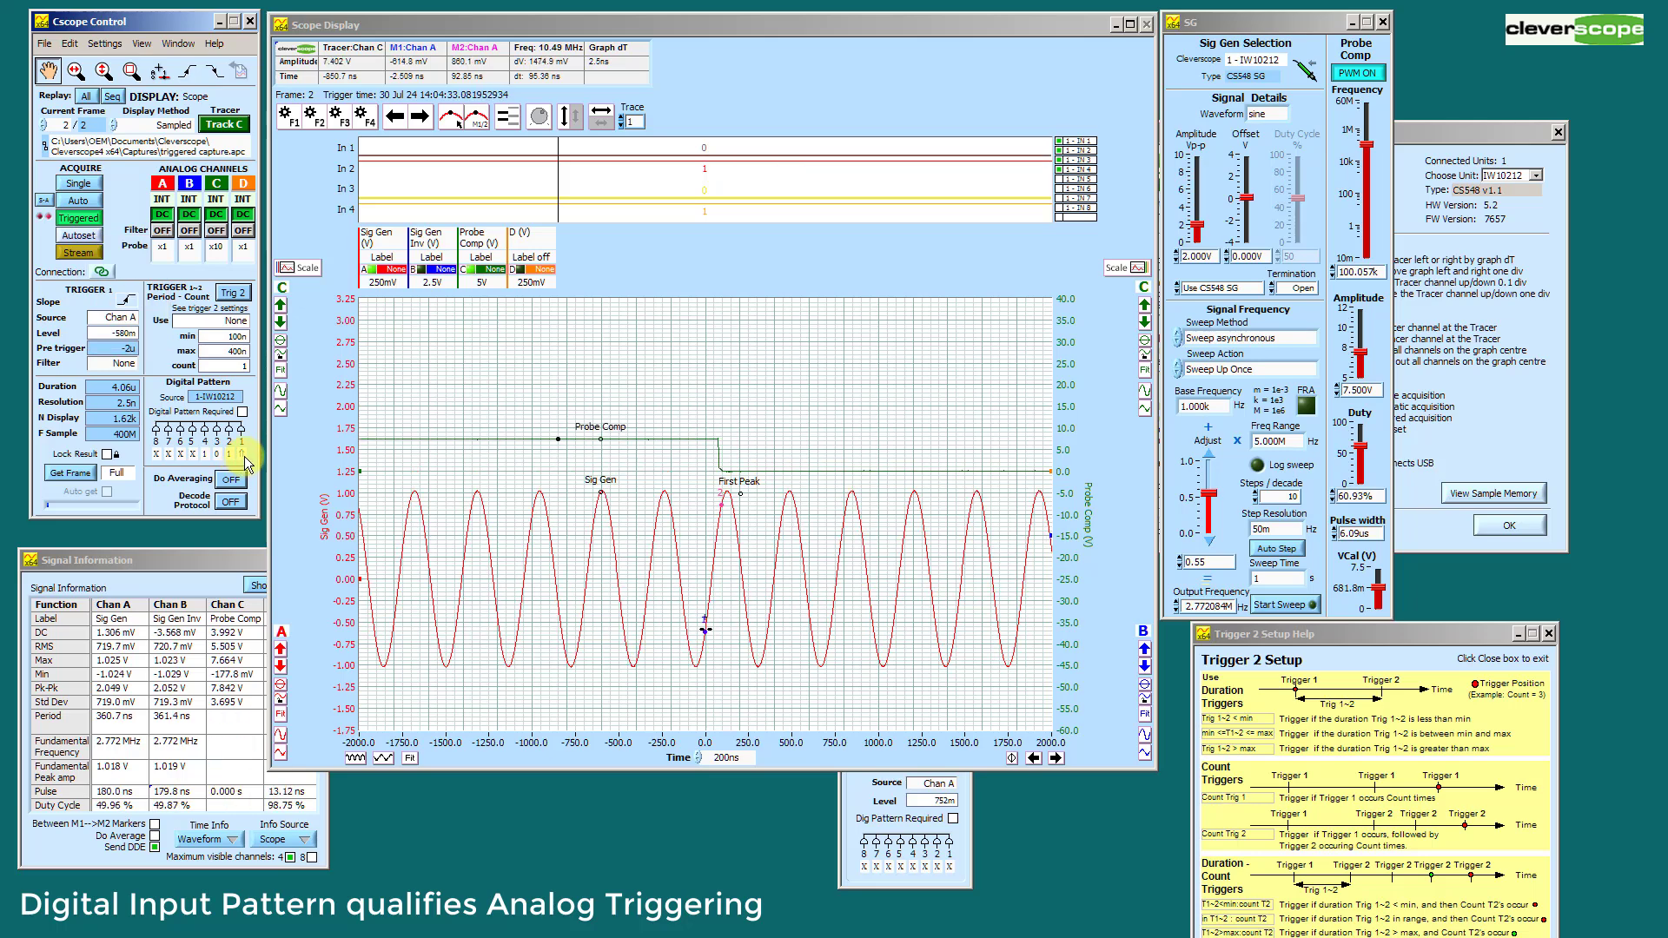
left_click(243, 455)
left_click(260, 440)
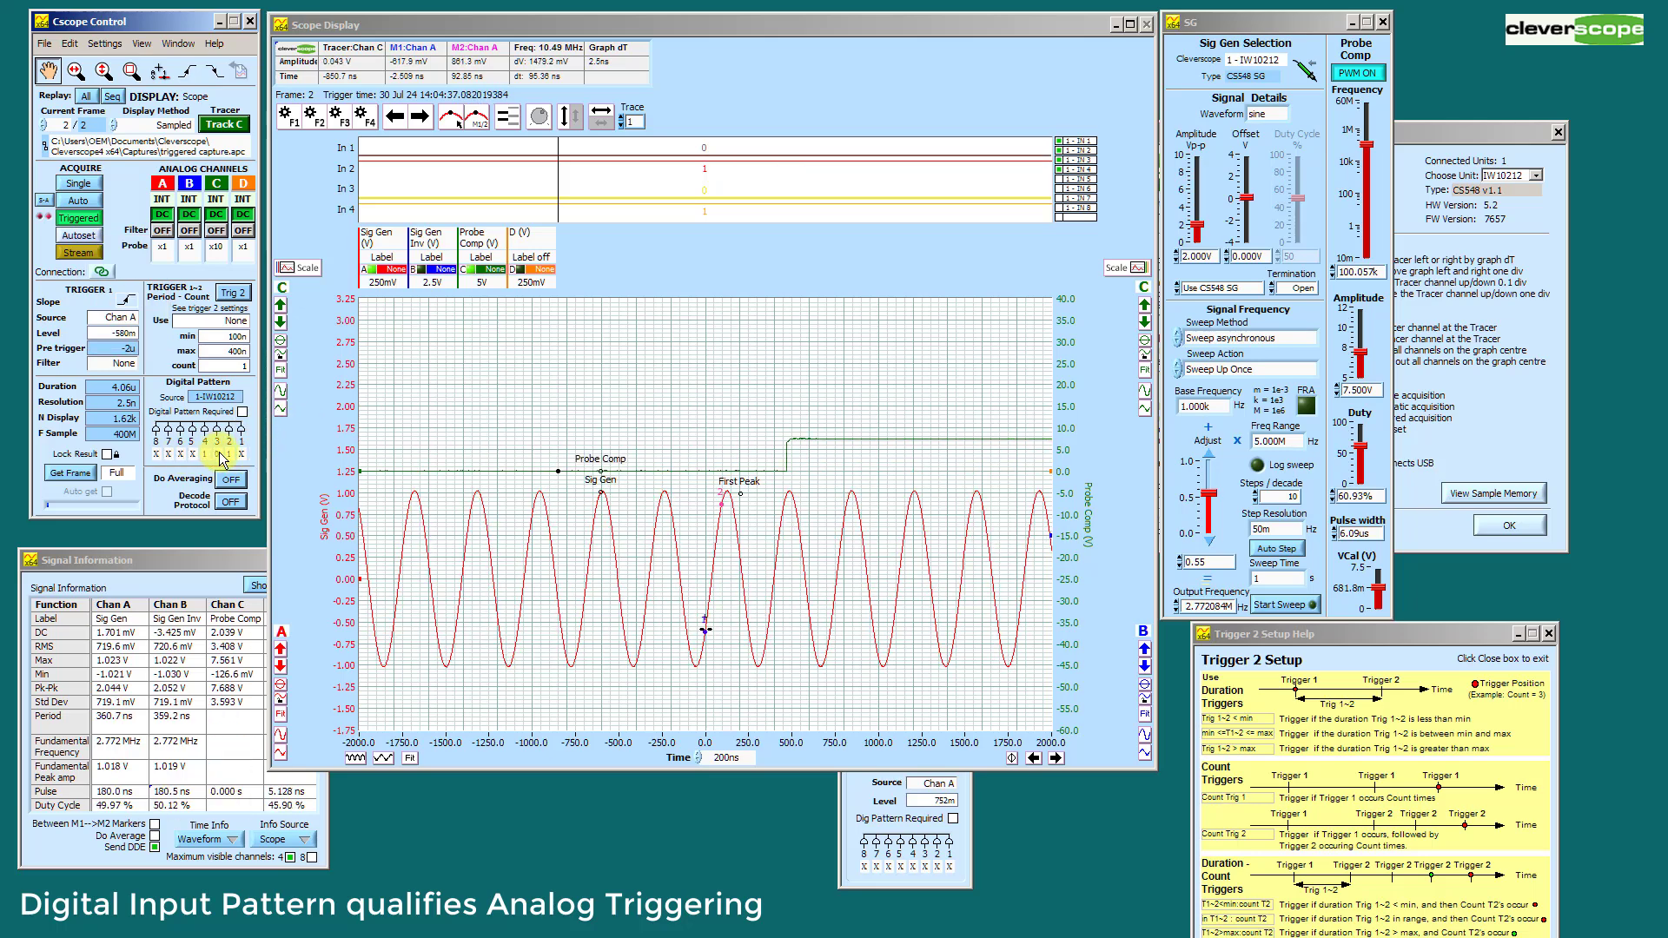
left_click(243, 412)
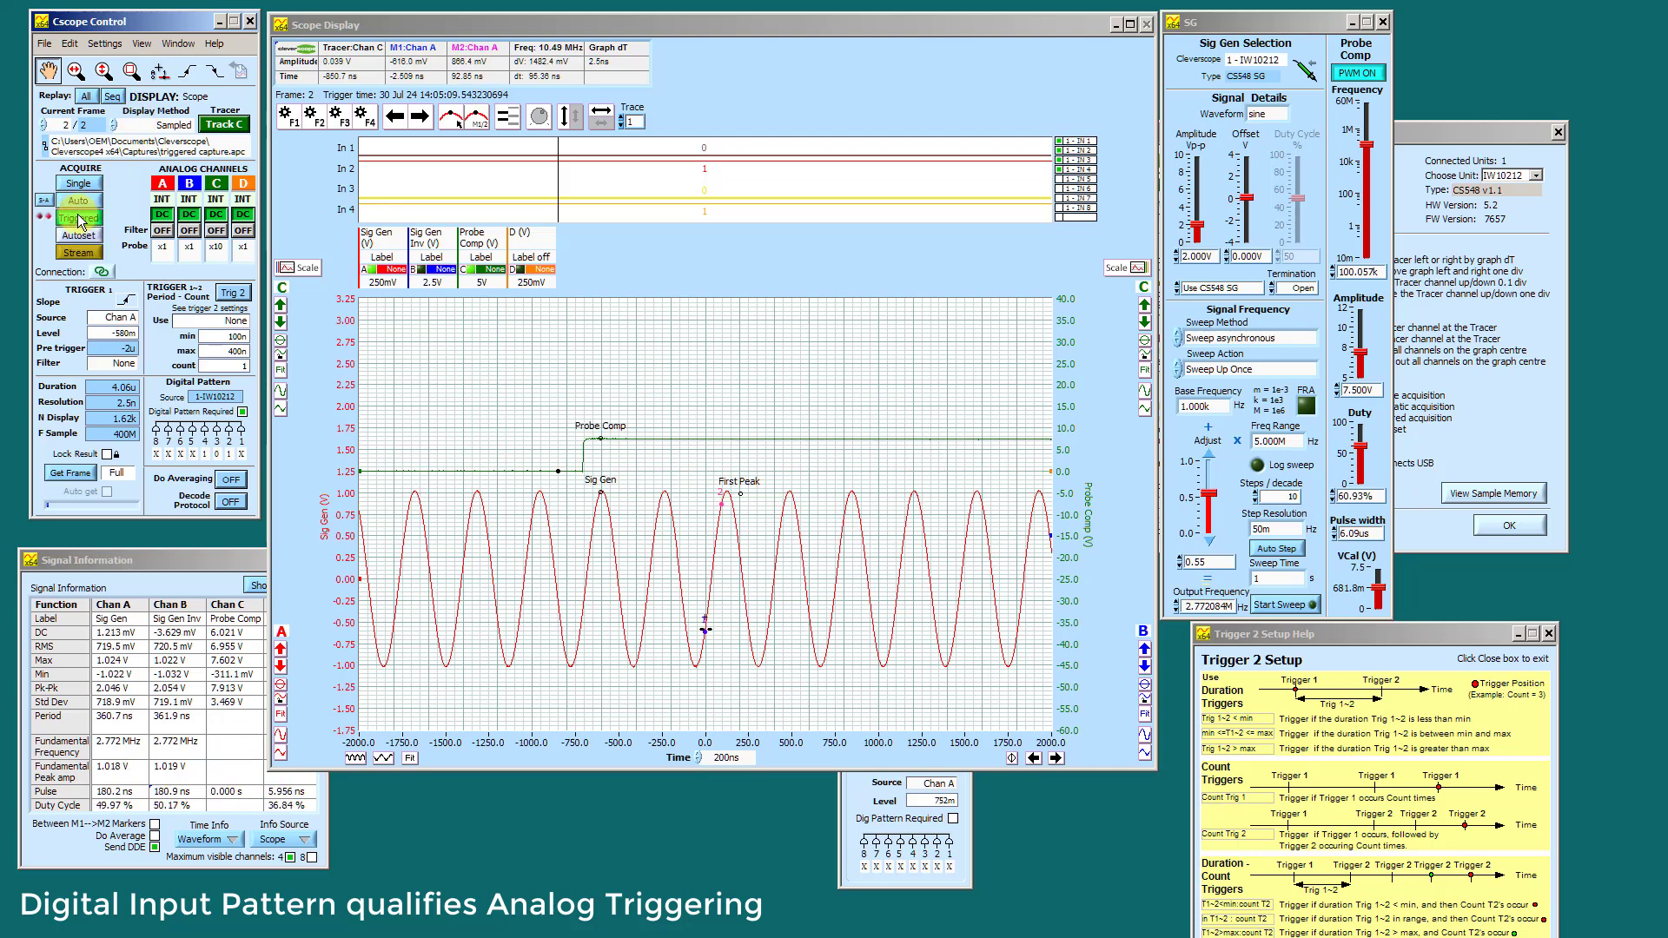
Take a single acquisition and place the tracer at In 2's rising edge, at about -103 ns.
left_click(89, 187)
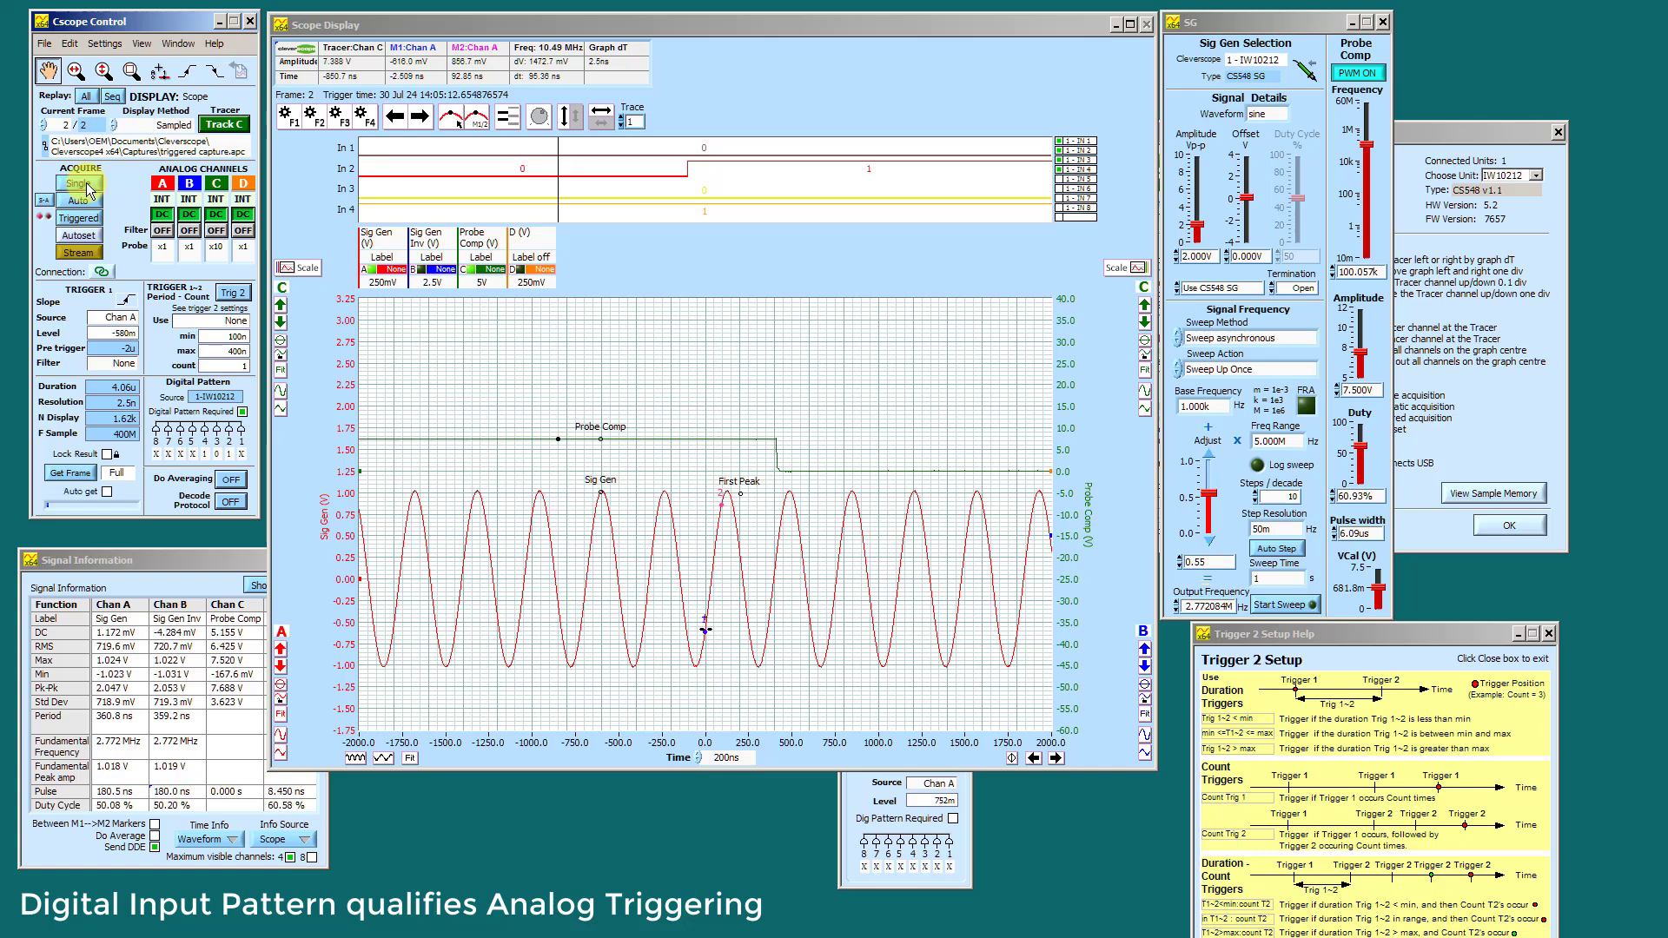
left_click(705, 610)
mouse_move(706, 610)
left_mouse_down()
mouse_move(689, 637)
mouse_move(708, 635)
mouse_move(687, 641)
left_mouse_up()
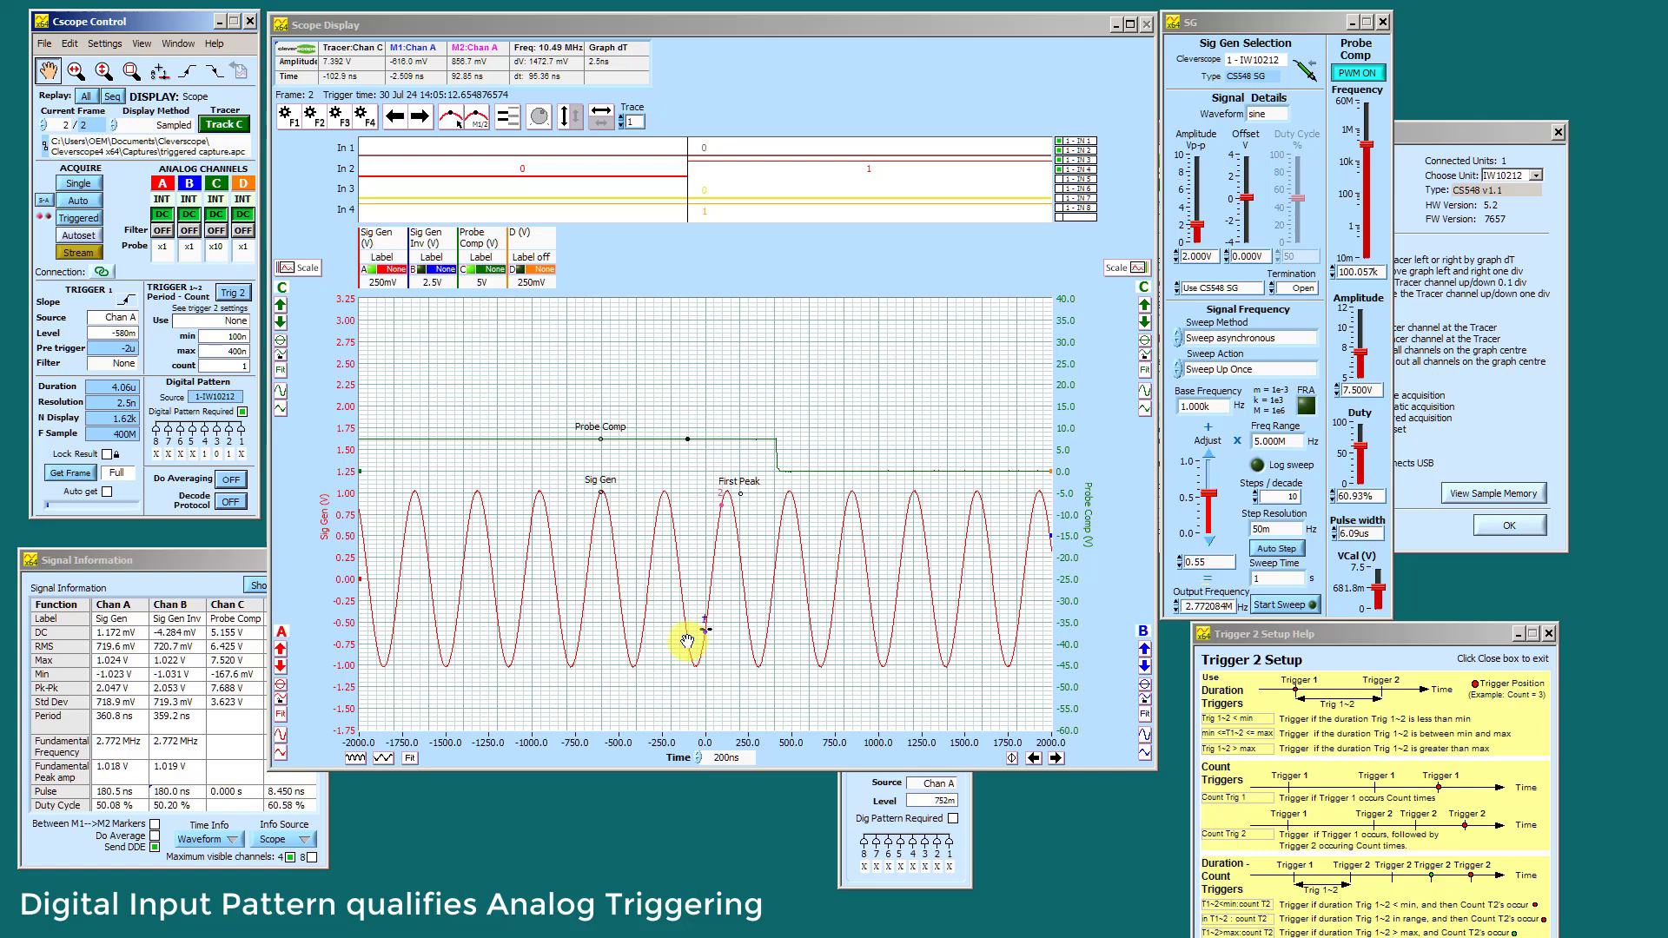